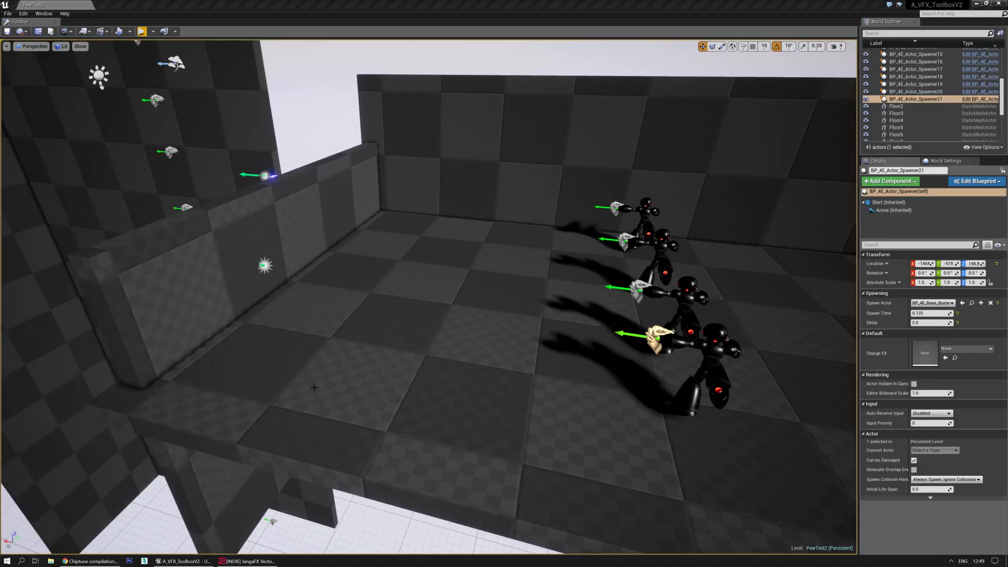
Switch to VectorayGen, enlarge the node graph area and show the node parameters below it.
{"action": "left_click", "coordinate": [227, 558]}
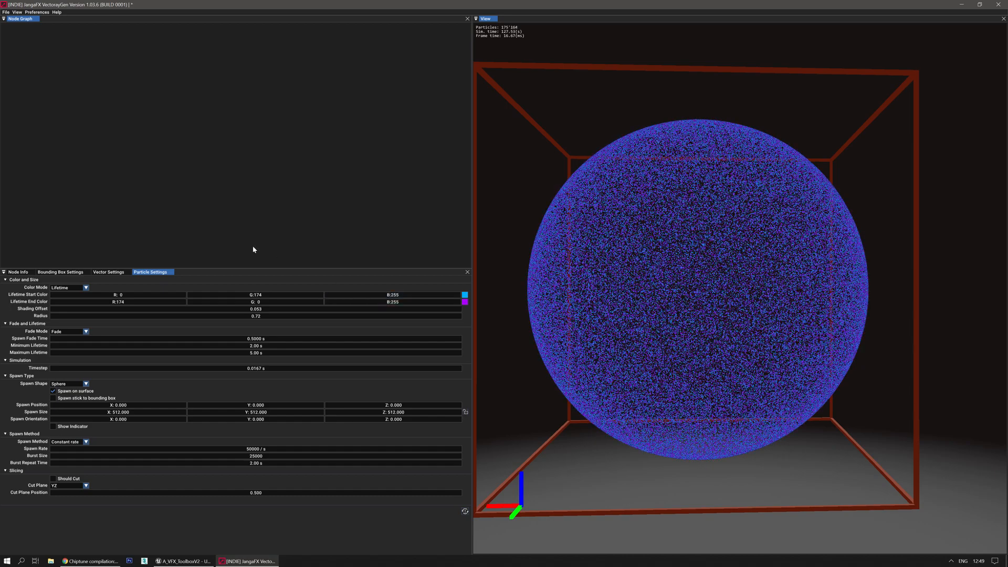
{"action": "left_click_drag", "start_coordinate": [242, 267], "coordinate": [242, 310]}
{"action": "left_click", "coordinate": [18, 314]}
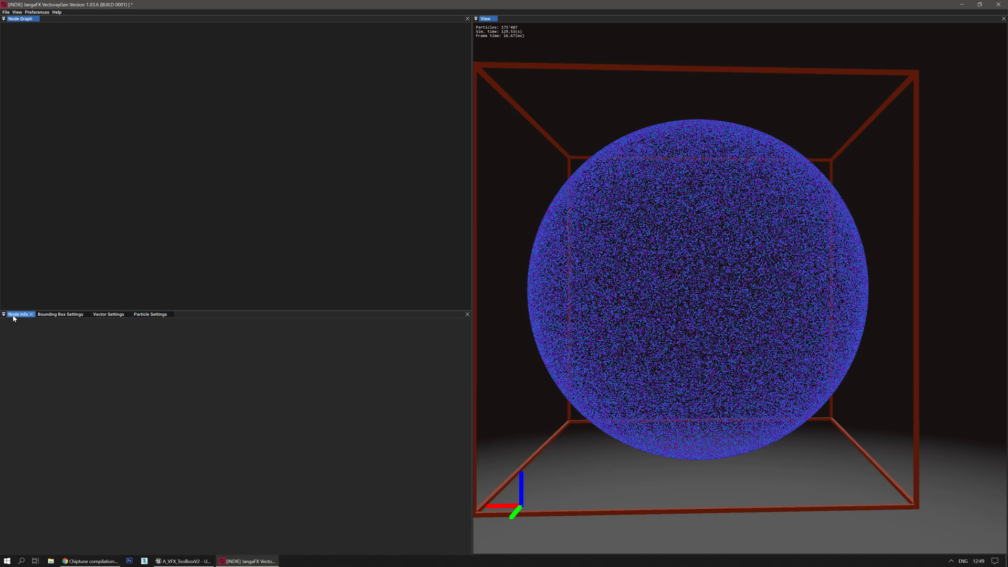
Add the "constant inward rotation" preset to the node graph and preview its Rotate node.
{"action": "right_click", "coordinate": [172, 136]}
{"action": "mouse_move", "coordinate": [183, 141]}
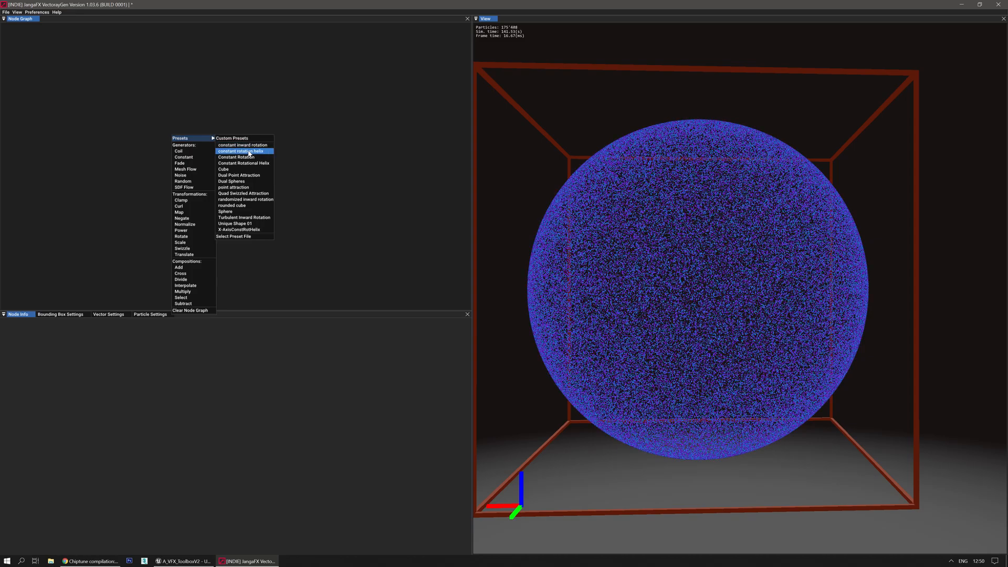
{"action": "left_click", "coordinate": [247, 145]}
{"action": "left_click", "coordinate": [199, 135]}
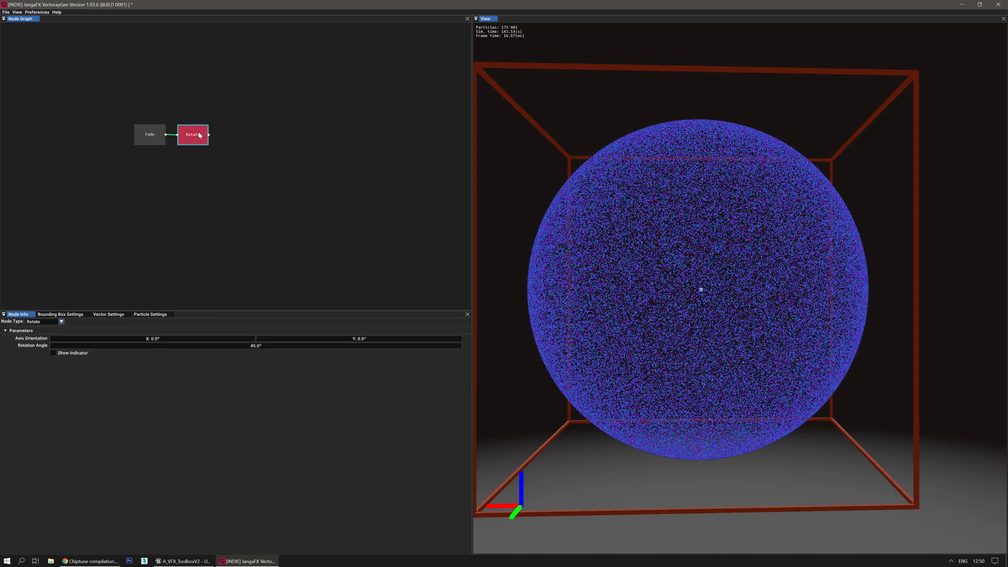
{"action": "right_click_drag", "start_coordinate": [712, 308], "coordinate": [714, 337]}
{"action": "key", "text": "w"}
Set the Fade node's Minimum Value to 100 and Maximum Value to 150.
{"action": "left_click", "coordinate": [154, 134]}
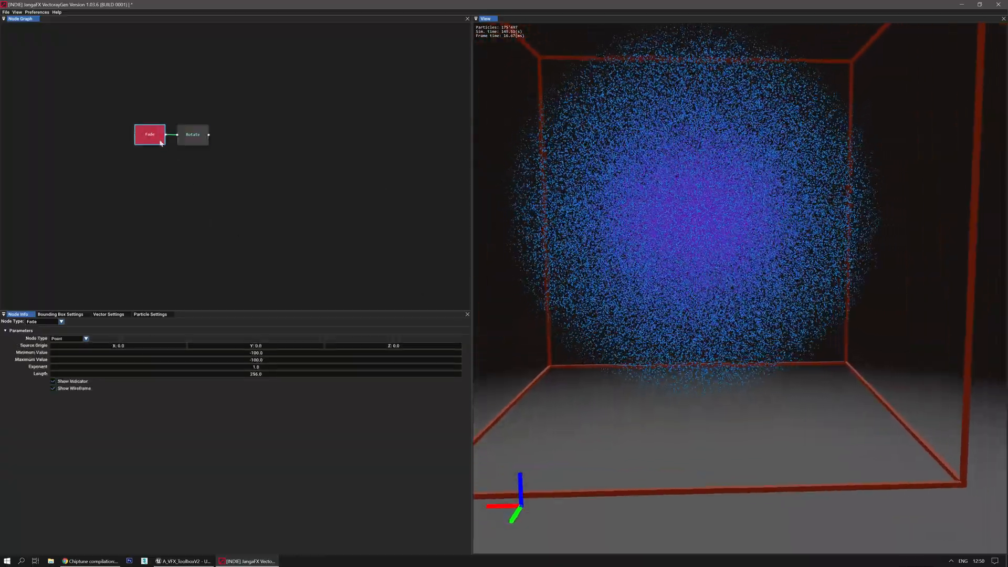
{"action": "right_click", "coordinate": [322, 202]}
{"action": "left_click", "coordinate": [261, 193]}
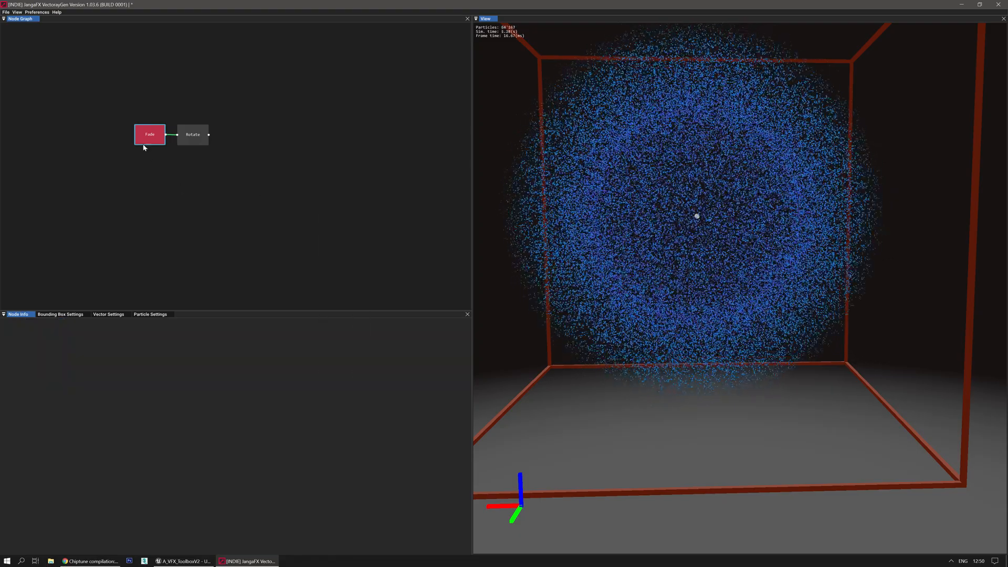
{"action": "left_click", "coordinate": [160, 136]}
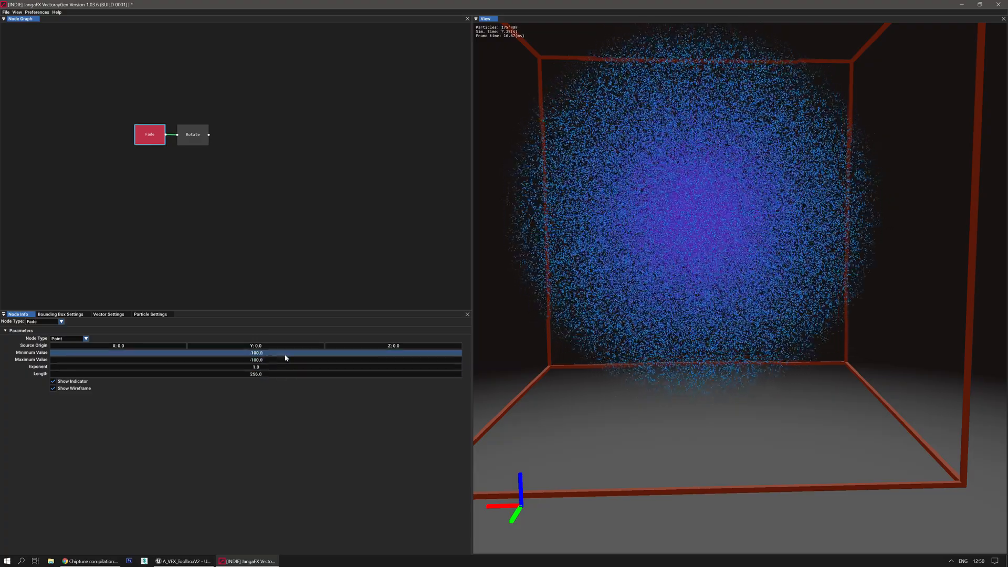
{"action": "double_click", "coordinate": [284, 354]}
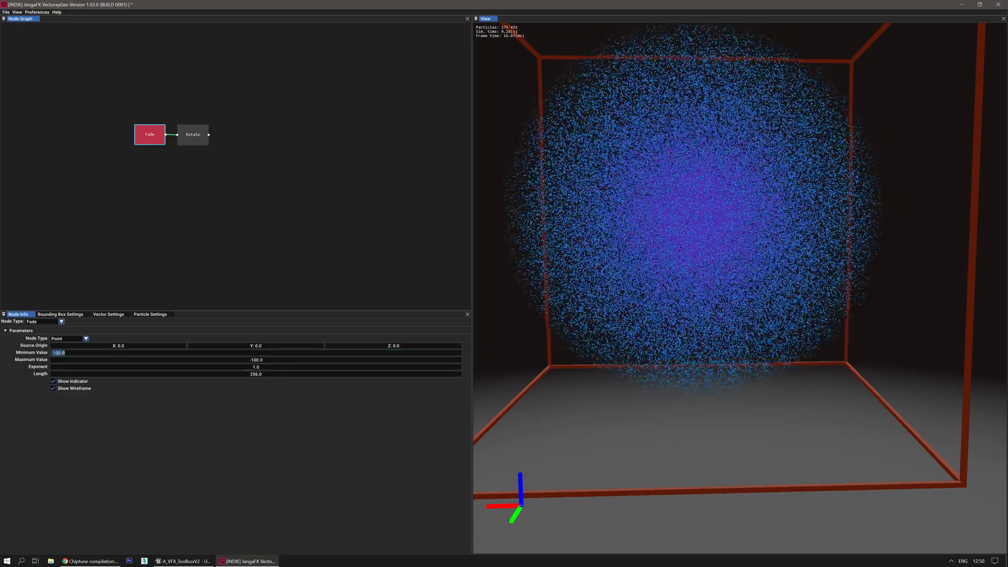
{"action": "type", "text": "100"}
{"action": "key", "text": "Return"}
{"action": "double_click", "coordinate": [297, 360]}
{"action": "type", "text": "1"}
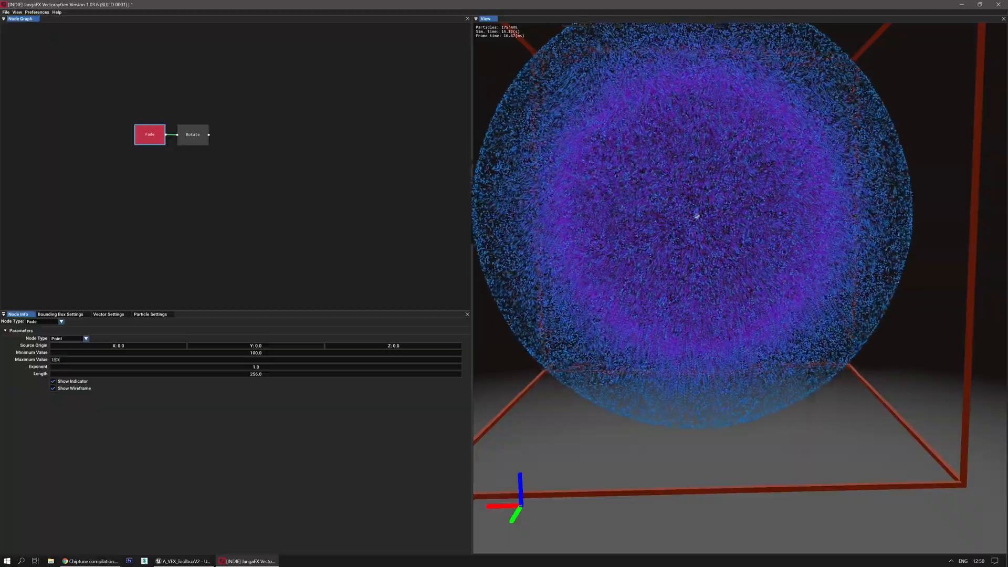
{"action": "type", "text": "50"}
{"action": "key", "text": "Return"}
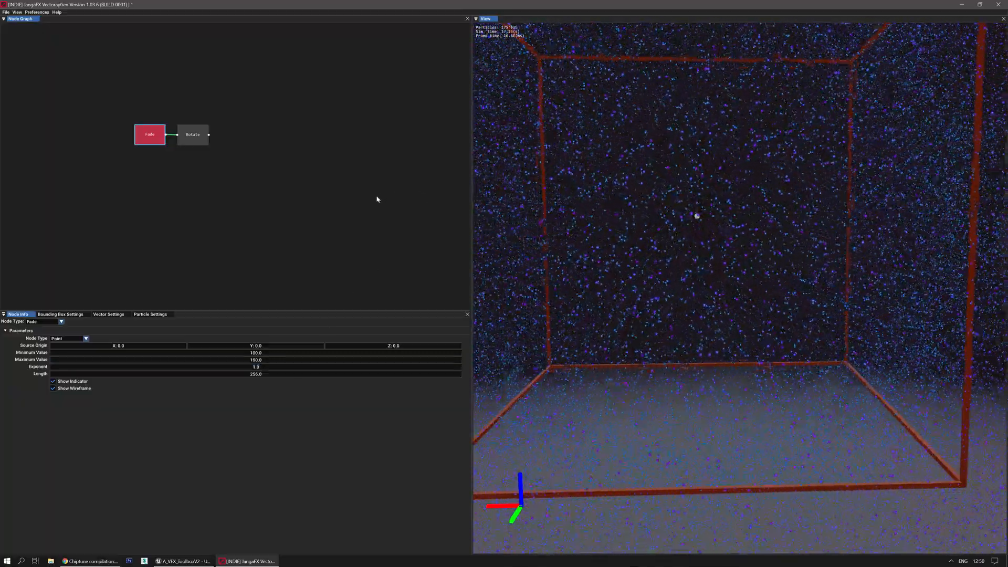
{"action": "left_click", "coordinate": [341, 209]}
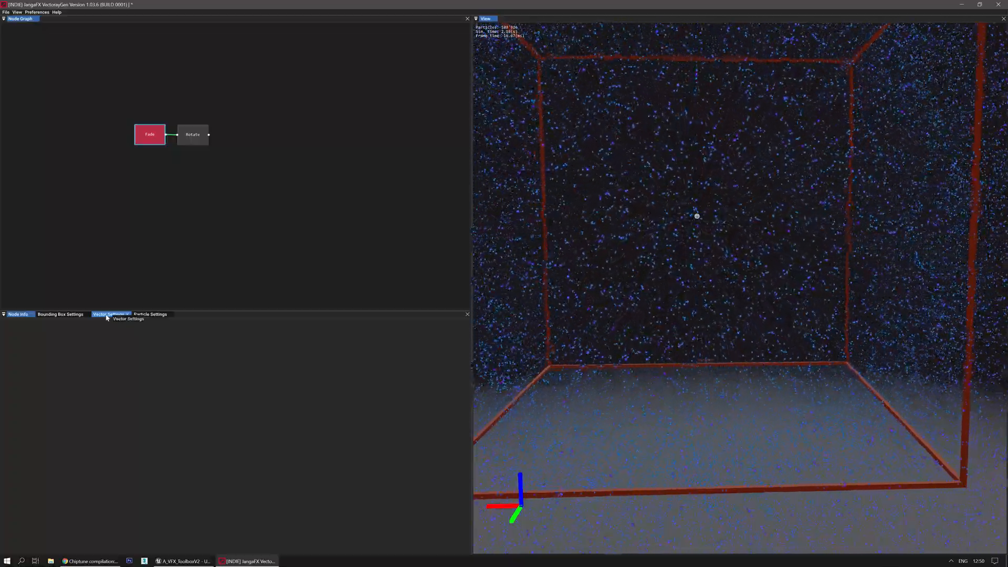
Set the particle Spawn Size to 12 on X, Y and Z and restart the particle simulation.
{"action": "left_click", "coordinate": [74, 315]}
{"action": "left_click", "coordinate": [150, 314]}
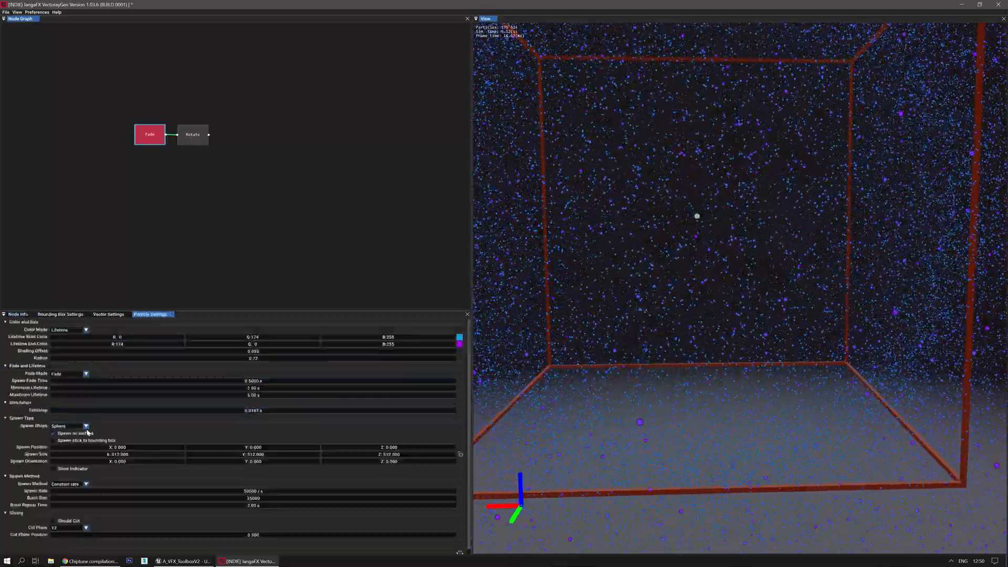
{"action": "double_click", "coordinate": [120, 454]}
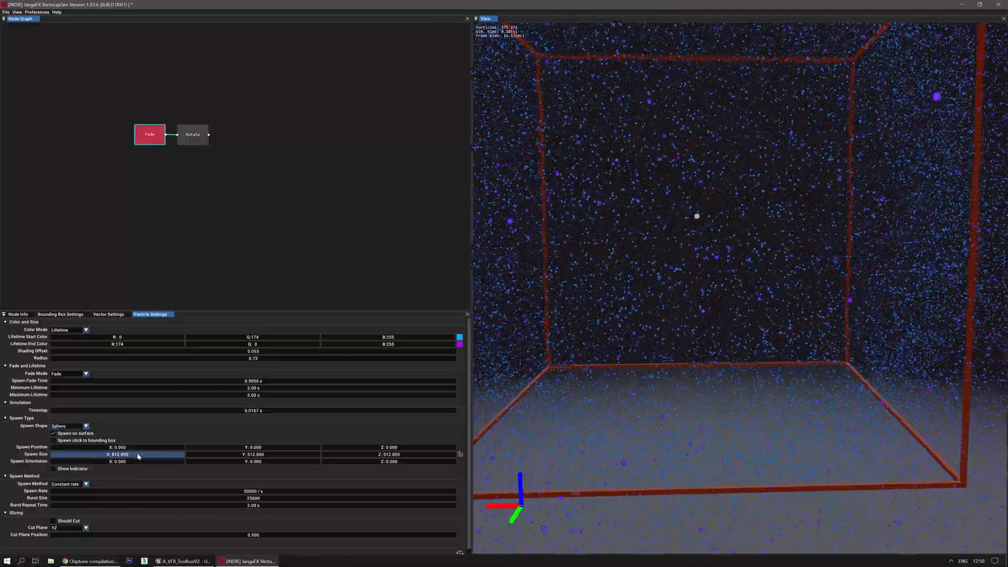
{"action": "type", "text": "10"}
{"action": "key", "text": "Return"}
{"action": "double_click", "coordinate": [282, 455]}
{"action": "type", "text": "12"}
{"action": "key", "text": "Tab"}
{"action": "type", "text": "12"}
{"action": "key", "text": "Return"}
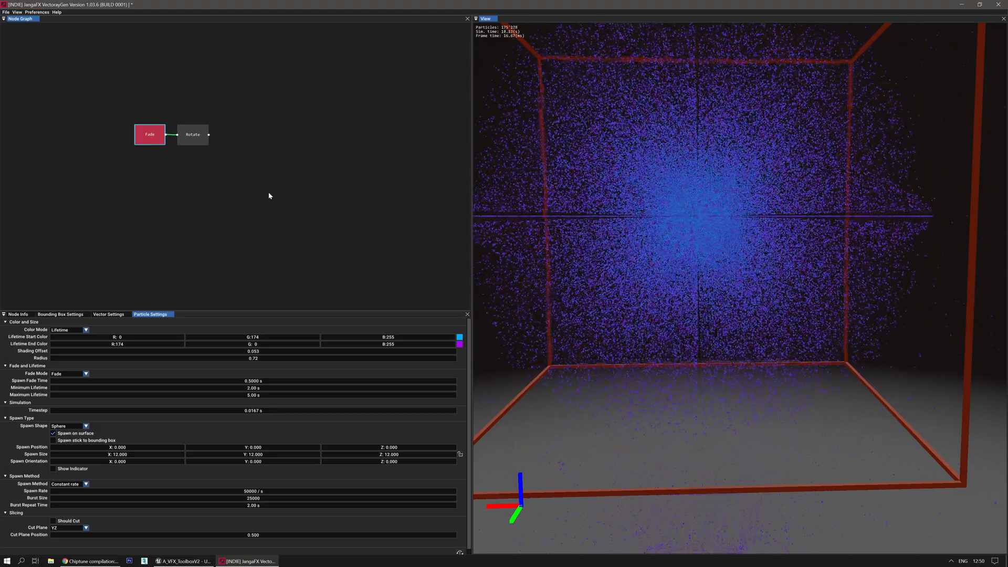
{"action": "key", "text": "r"}
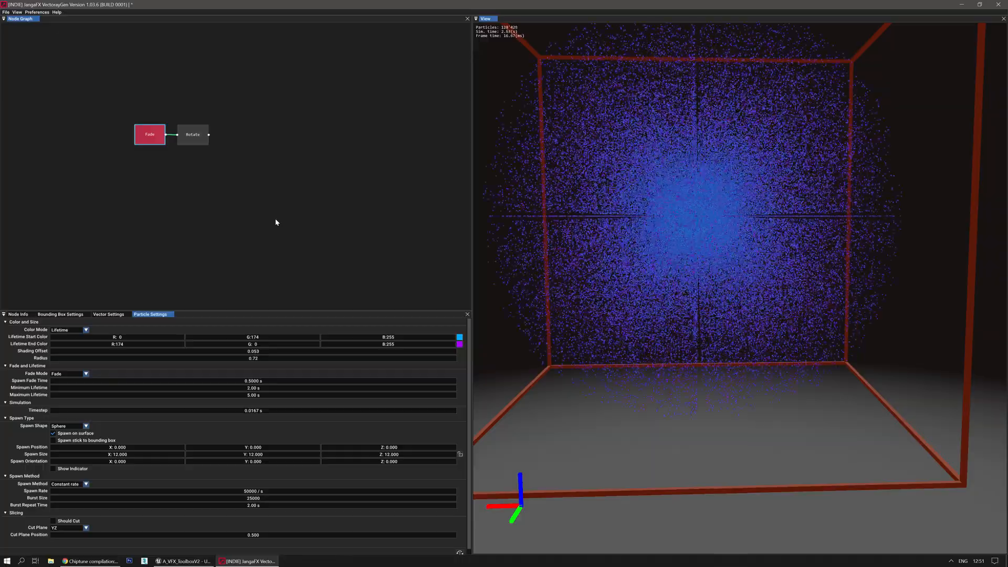
Preview the Rotate node with its Rotation Angle set to 90°.
{"action": "left_click", "coordinate": [197, 136]}
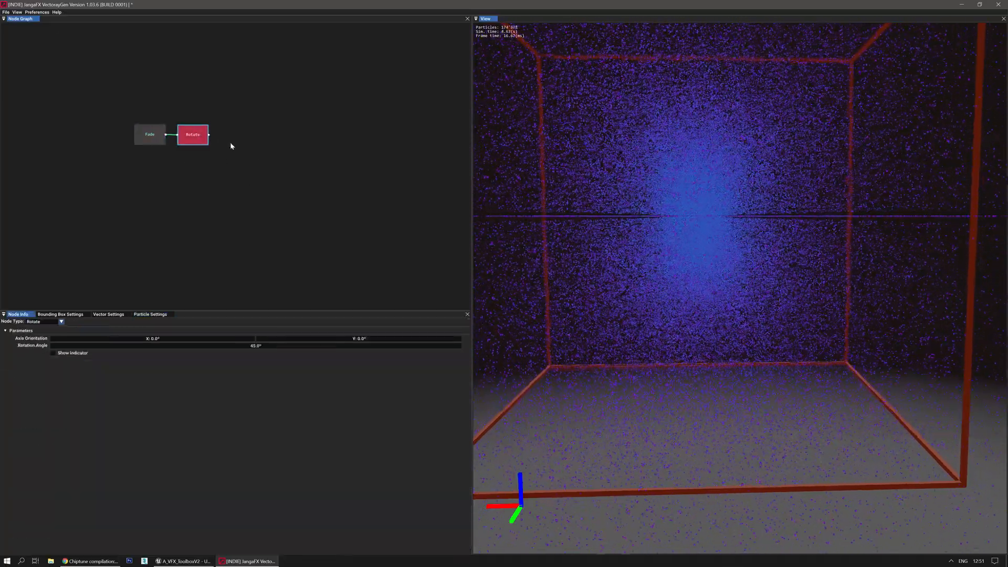
{"action": "left_click", "coordinate": [293, 166]}
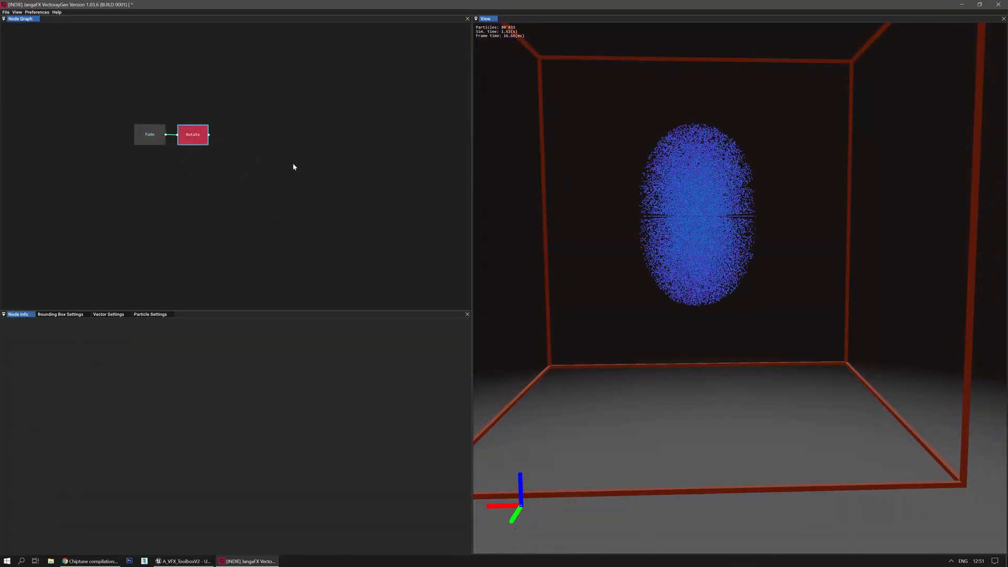
{"action": "left_click", "coordinate": [198, 135]}
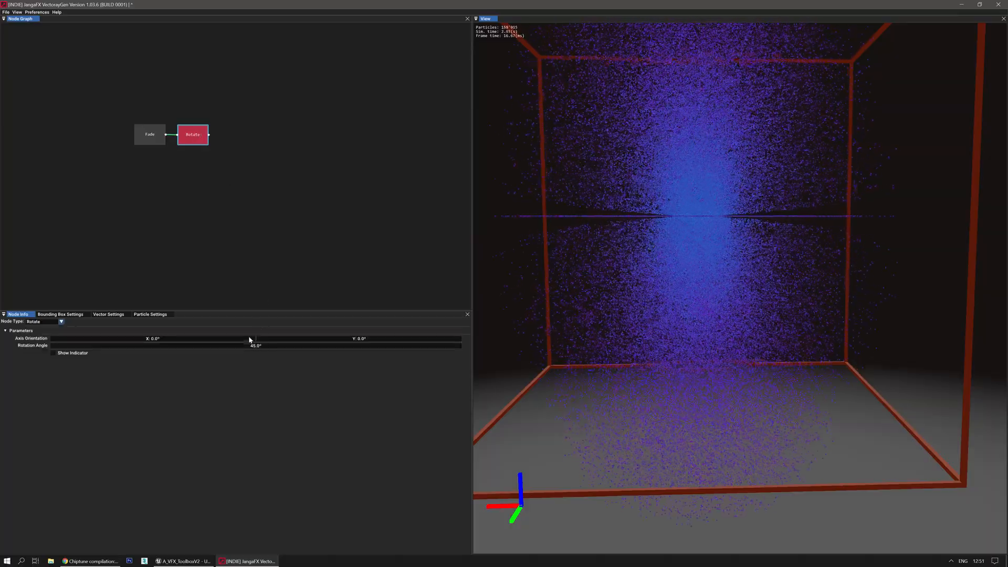
{"action": "double_click", "coordinate": [239, 345]}
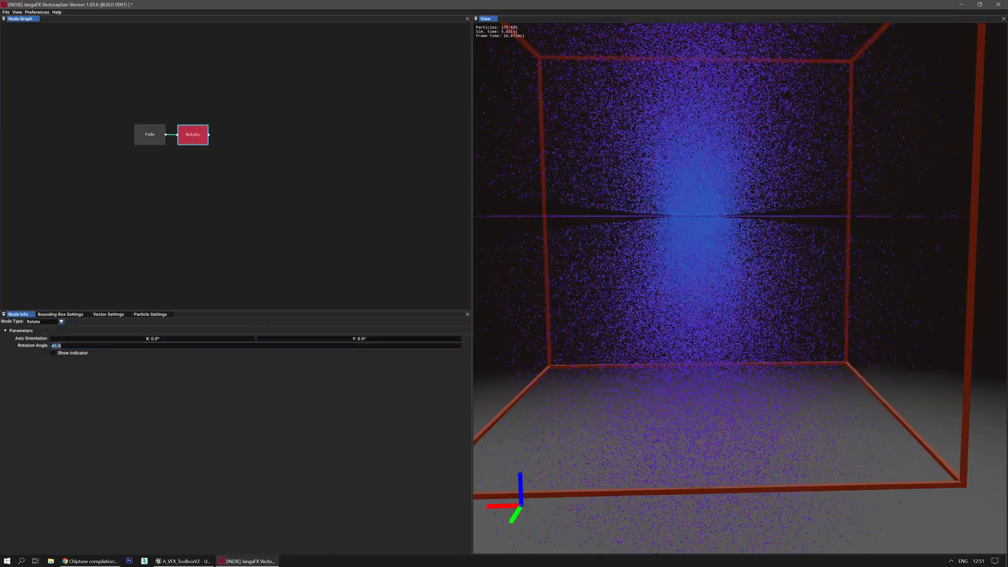
{"action": "type", "text": "90"}
{"action": "key", "text": "Return"}
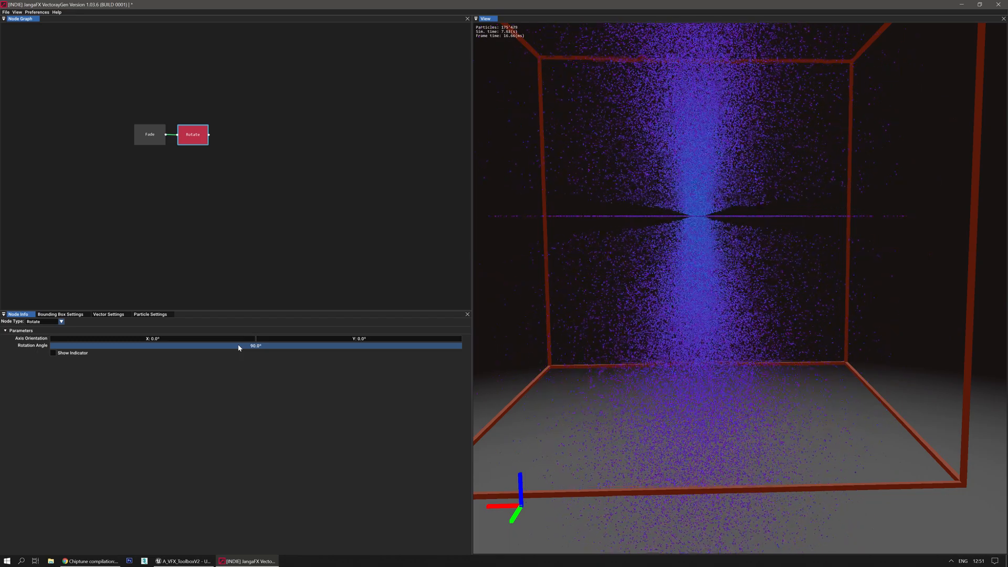
{"action": "left_click", "coordinate": [345, 173]}
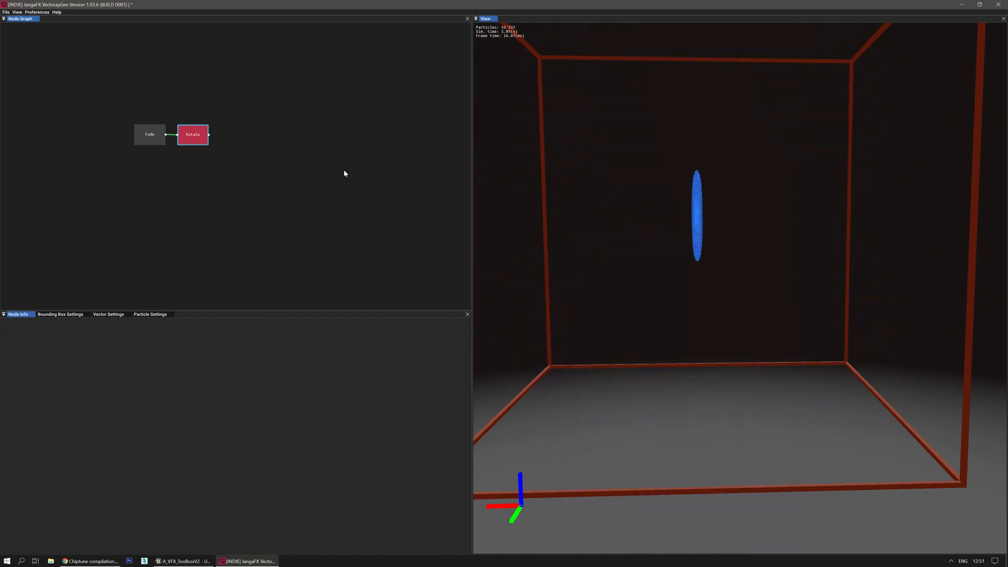
Try a Rotation Angle of 0° on the Rotate node and replay the particles.
{"action": "left_click", "coordinate": [194, 135]}
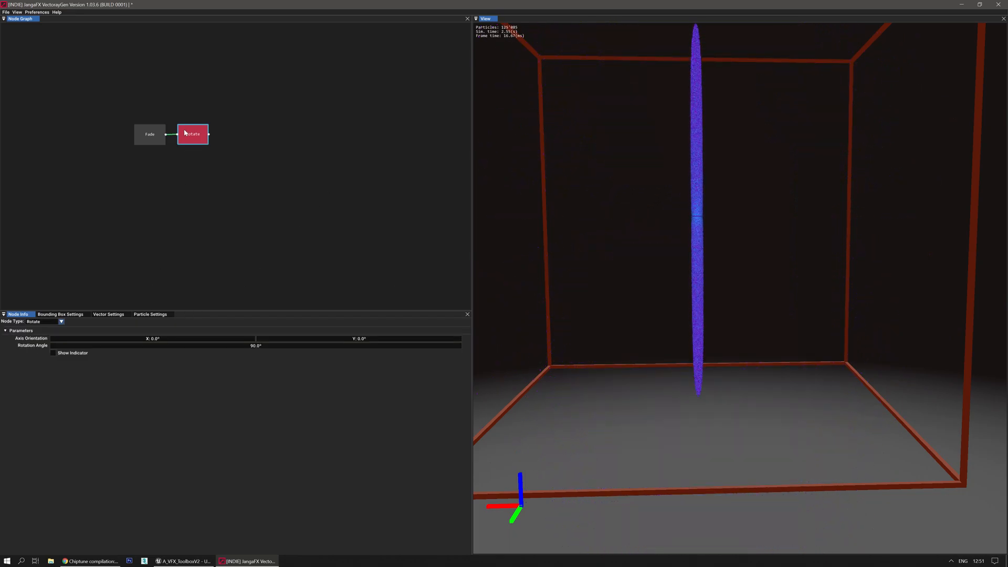
{"action": "double_click", "coordinate": [261, 345]}
{"action": "type", "text": "0"}
{"action": "key", "text": "Return"}
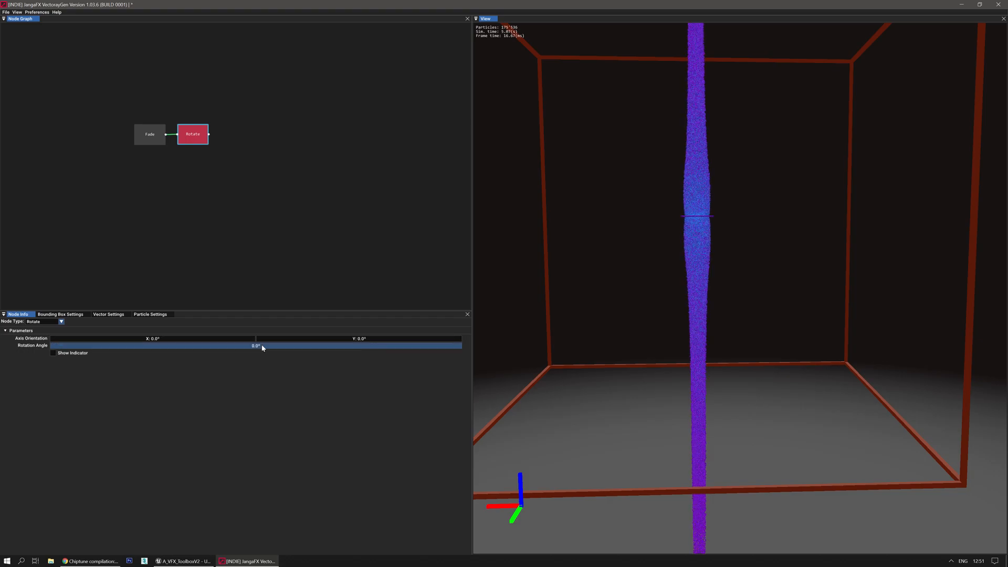
{"action": "left_click", "coordinate": [300, 209]}
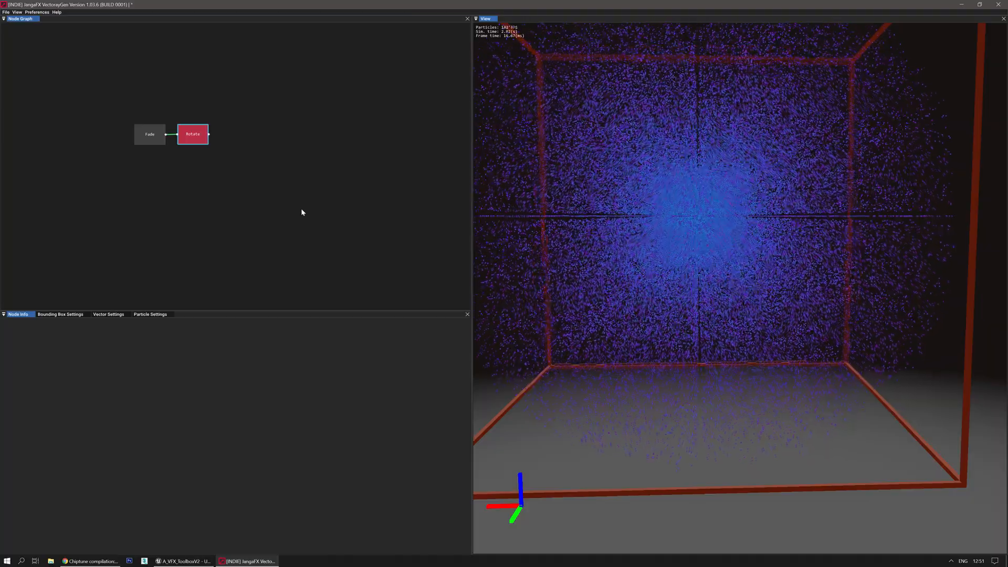
Set the Rotate node's Axis Orientation Y to 45° and its Rotation Angle to 10°.
{"action": "left_click", "coordinate": [192, 132]}
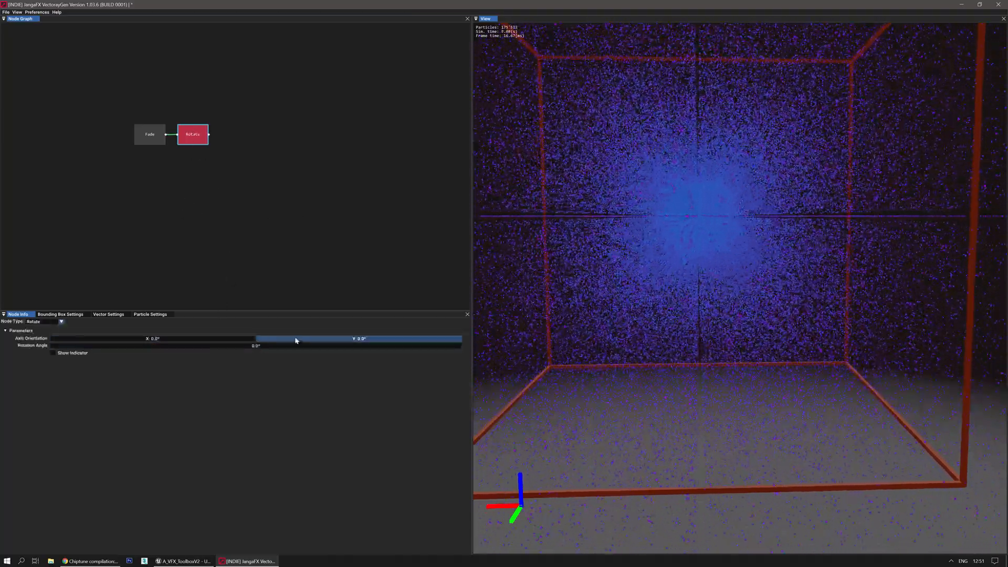
{"action": "double_click", "coordinate": [323, 341]}
{"action": "type", "text": "45"}
{"action": "key", "text": "Return"}
{"action": "double_click", "coordinate": [313, 346]}
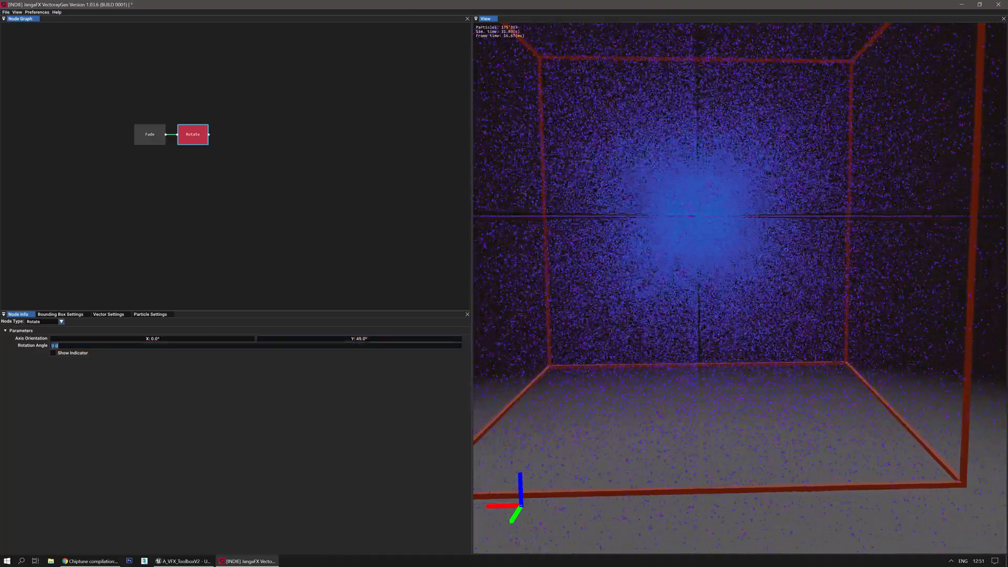
{"action": "type", "text": "10"}
{"action": "key", "text": "Return"}
{"action": "left_click", "coordinate": [308, 218]}
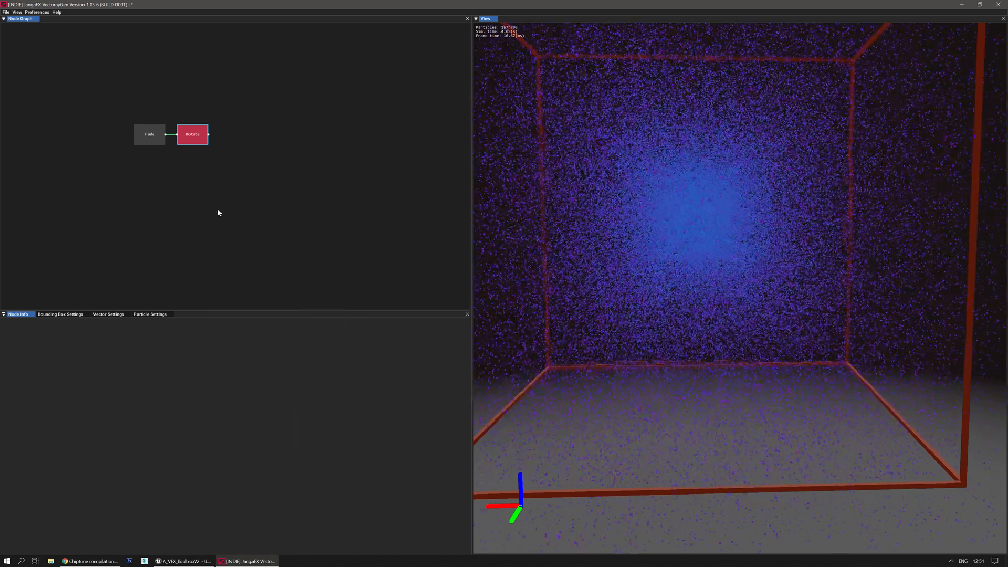
Add a Noise node and place it just below the Rotate node.
{"action": "right_click", "coordinate": [237, 251]}
{"action": "left_click", "coordinate": [273, 172]}
{"action": "right_click_drag", "start_coordinate": [199, 184], "coordinate": [218, 202]}
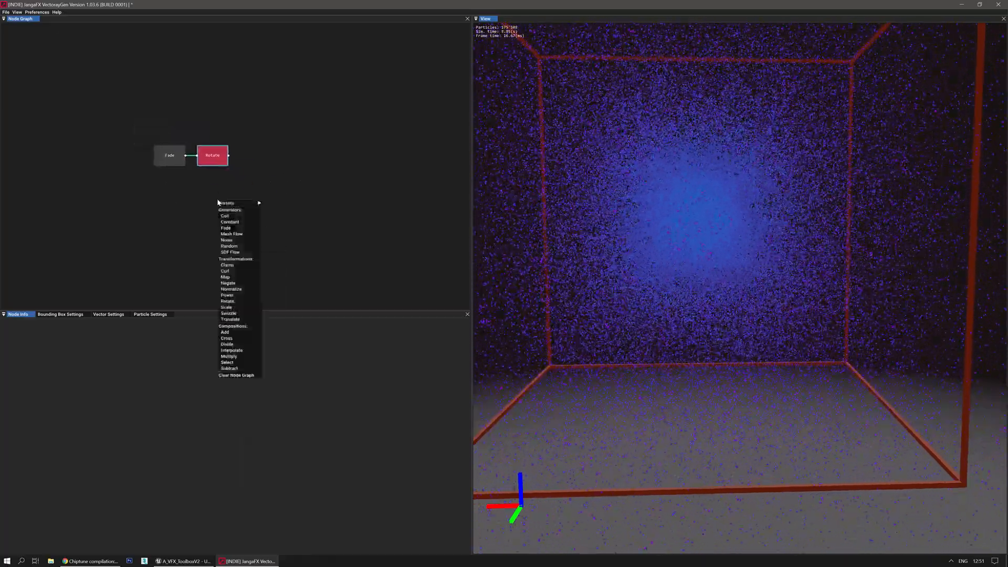
{"action": "left_click", "coordinate": [226, 240]}
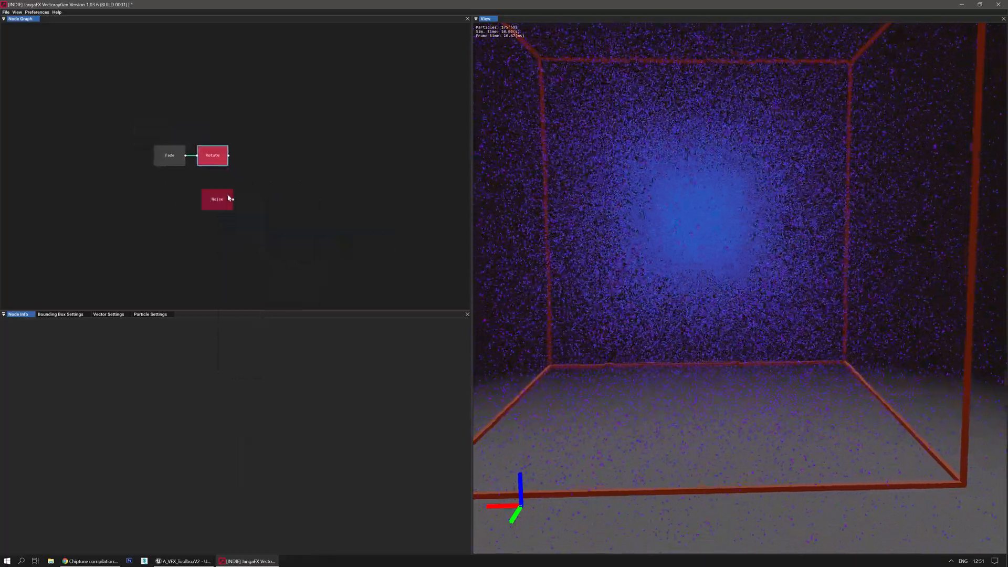
{"action": "left_click", "coordinate": [297, 179]}
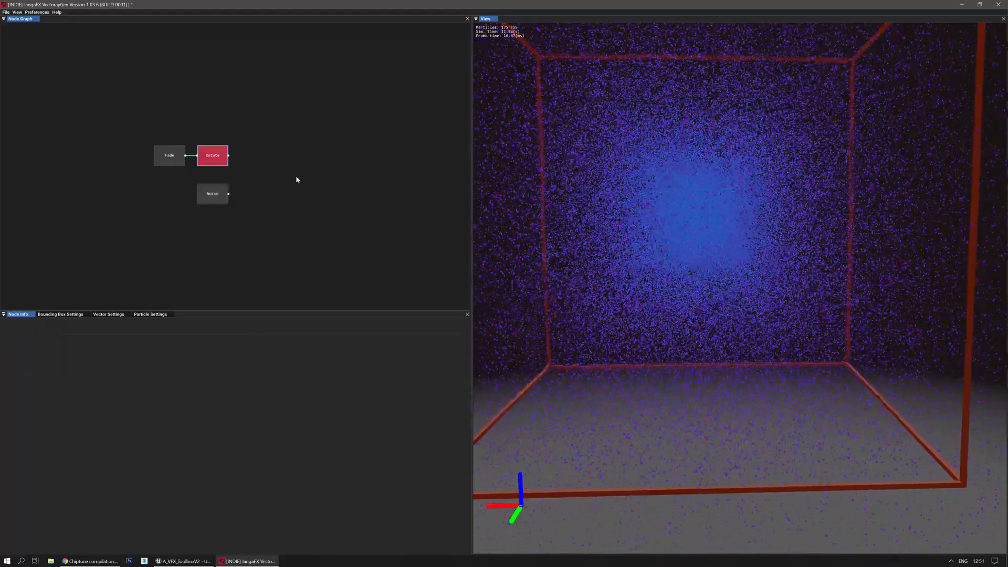
Create an Add node combining the Rotate and Noise outputs, and preview its result.
{"action": "right_click", "coordinate": [256, 164]}
{"action": "left_click", "coordinate": [263, 295]}
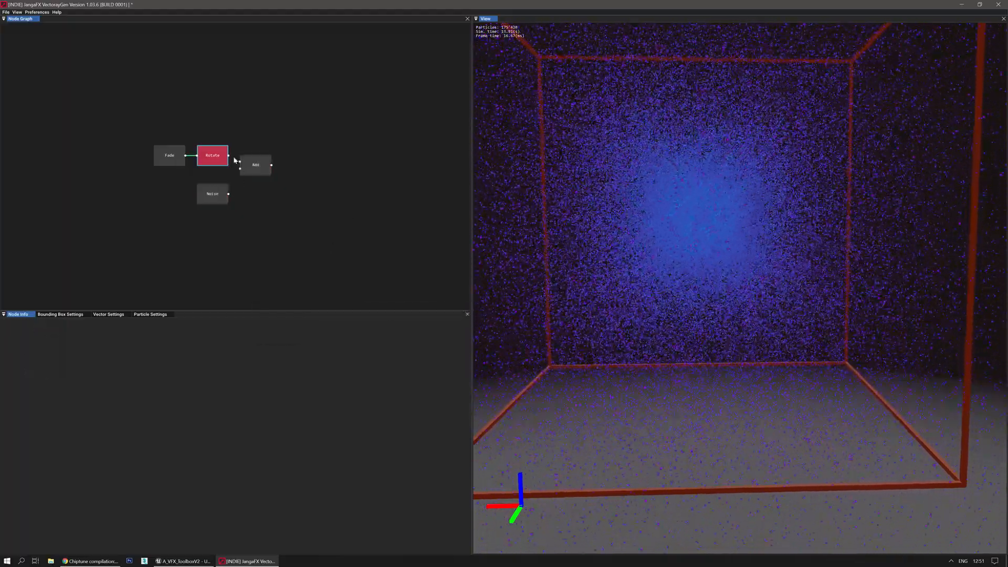
{"action": "left_click_drag", "start_coordinate": [228, 155], "coordinate": [262, 156]}
{"action": "double_click", "coordinate": [253, 161]}
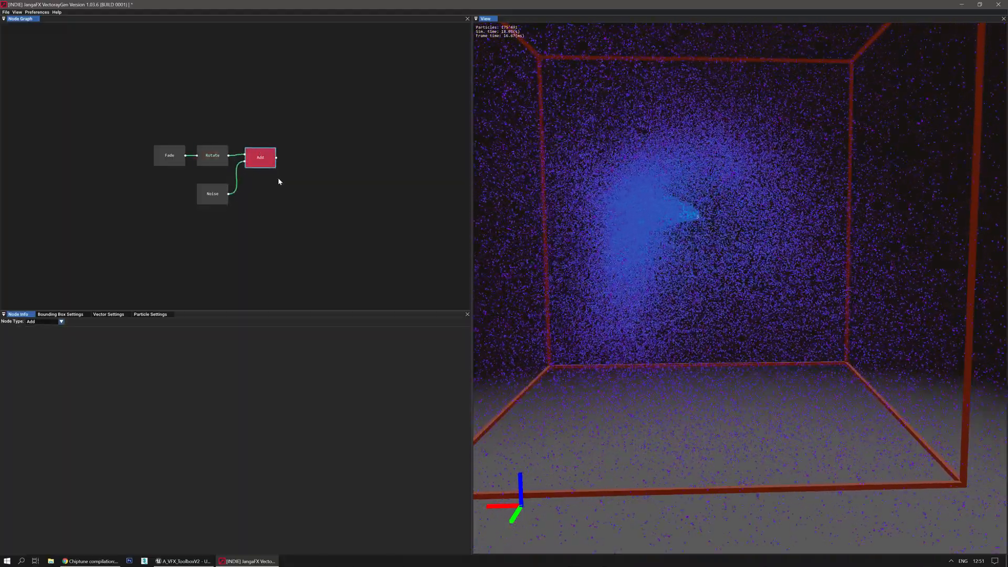
Tune the Noise node to Seed 3, Octaves 2, Lacunarity 0.61, Amplitude 12.13 and Frequency 3.86, previewing the result through the Add node.
{"action": "left_click", "coordinate": [204, 191]}
{"action": "left_click_drag", "start_coordinate": [274, 339], "coordinate": [240, 354]}
{"action": "left_click", "coordinate": [318, 284]}
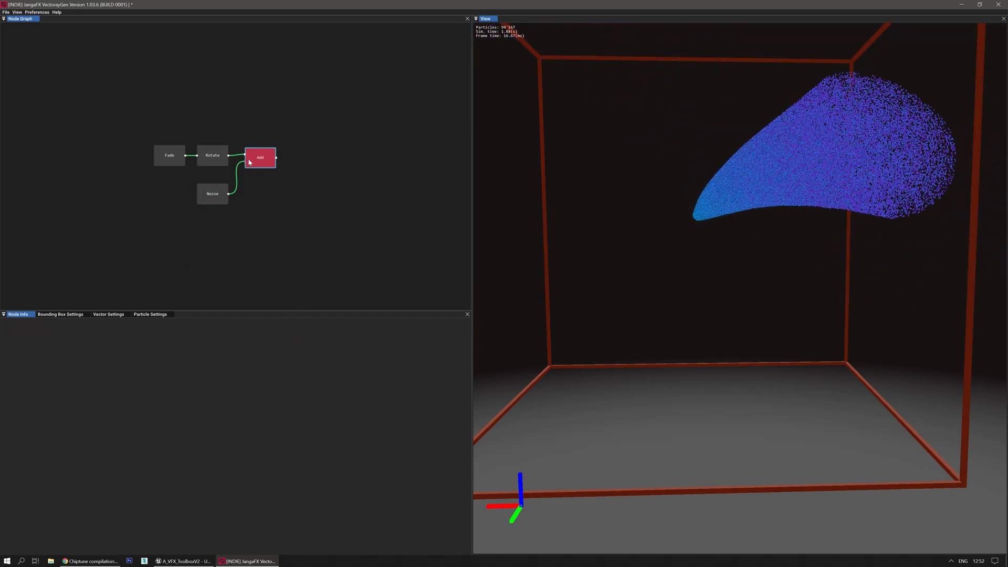
{"action": "left_click", "coordinate": [264, 154]}
{"action": "left_click", "coordinate": [220, 189]}
{"action": "left_click_drag", "start_coordinate": [256, 366], "coordinate": [331, 368]}
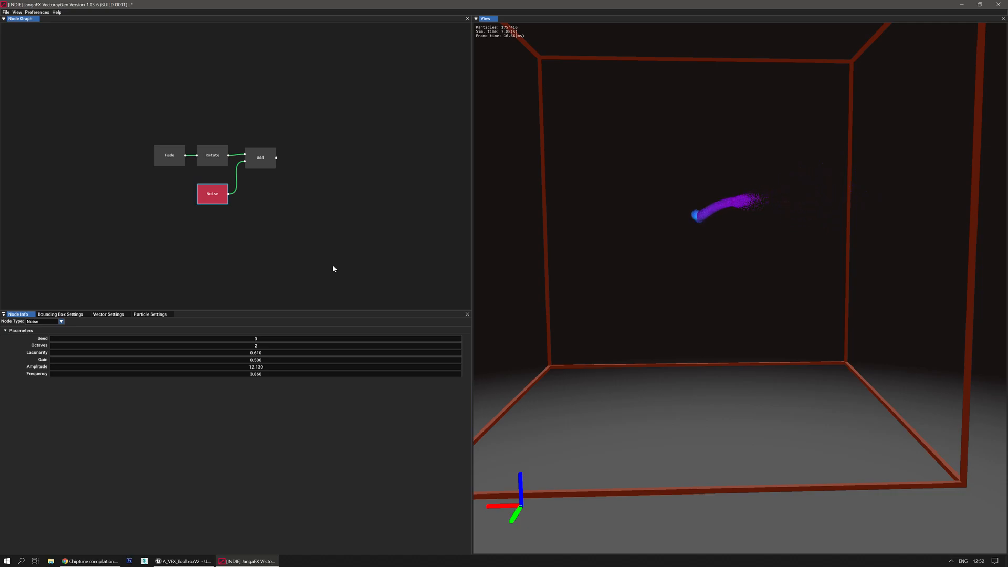
{"action": "left_click", "coordinate": [295, 205]}
{"action": "left_click", "coordinate": [262, 157]}
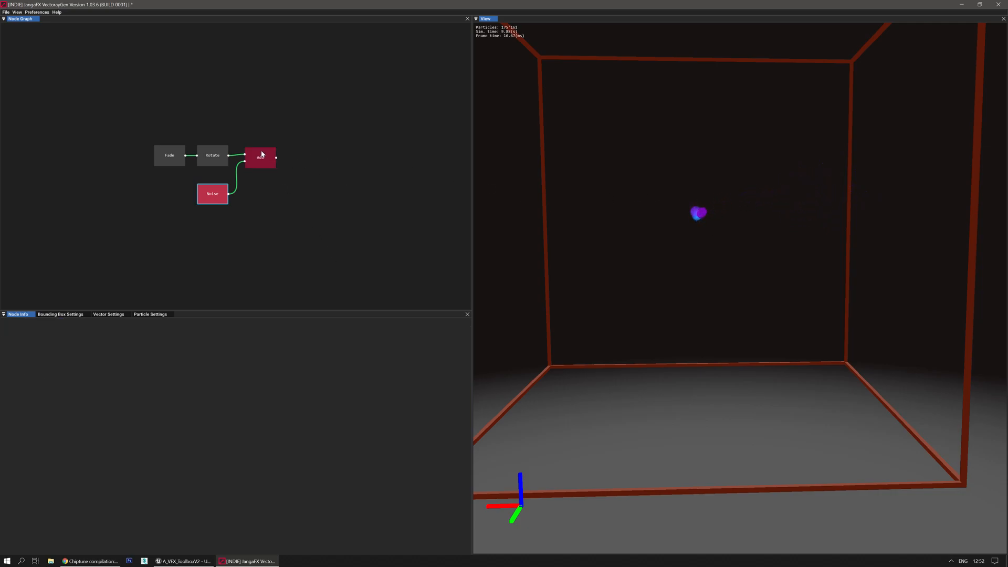
Replace the Add node with a Multiply node fed by the Rotate and Noise outputs, and preview its result.
{"action": "key", "text": "Delete"}
{"action": "right_click", "coordinate": [263, 150]}
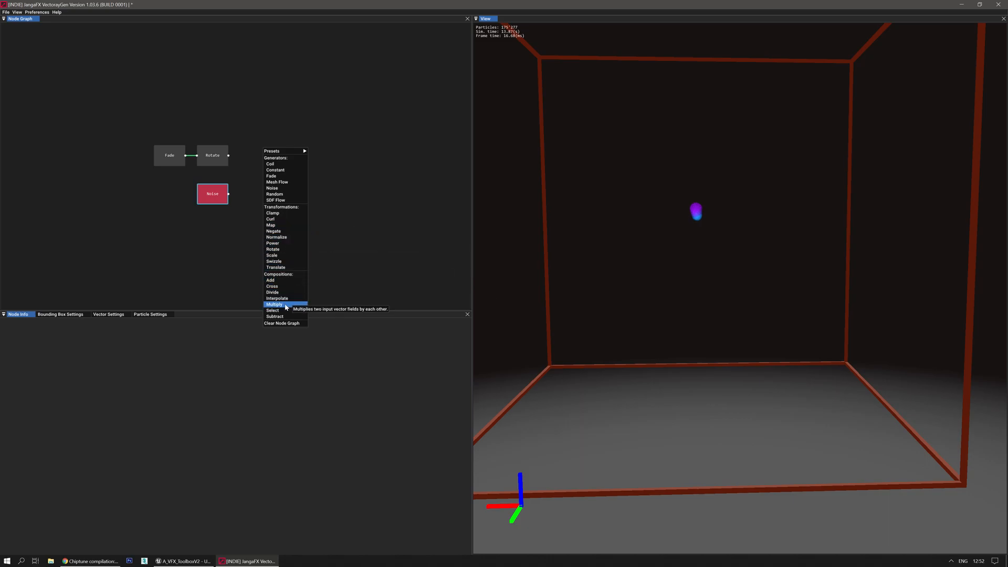
{"action": "left_click", "coordinate": [278, 305]}
{"action": "left_click_drag", "start_coordinate": [239, 150], "coordinate": [248, 148]}
{"action": "left_click_drag", "start_coordinate": [229, 194], "coordinate": [268, 163]}
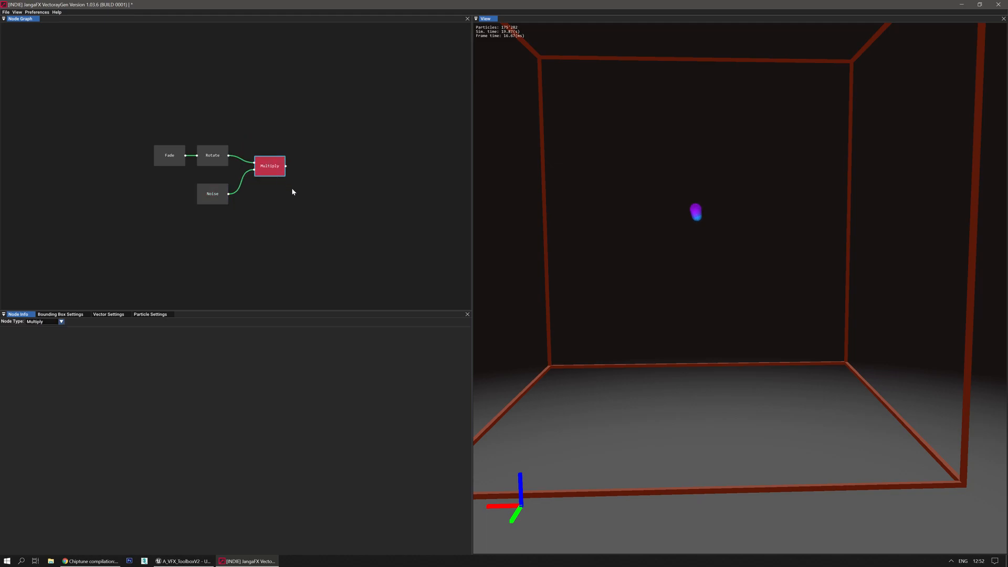
{"action": "left_click_drag", "start_coordinate": [260, 174], "coordinate": [264, 159]}
Replace the Multiply node with an Interpolate node blending Rotate and Noise, and adjust its Blending Factor.
{"action": "key", "text": "Delete"}
{"action": "right_click", "coordinate": [264, 156]}
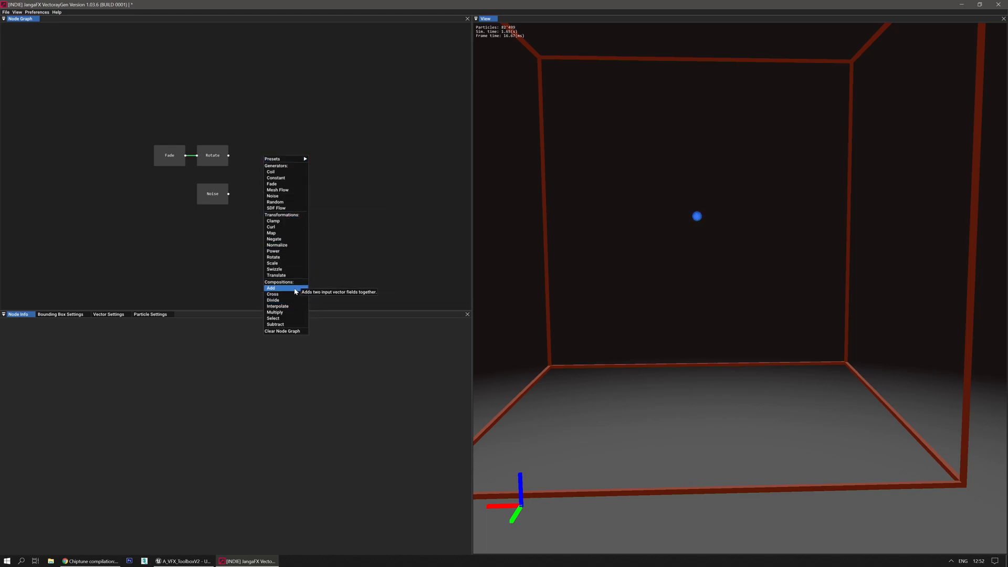
{"action": "left_click", "coordinate": [278, 306]}
{"action": "left_click_drag", "start_coordinate": [229, 156], "coordinate": [247, 156]}
{"action": "left_click_drag", "start_coordinate": [228, 194], "coordinate": [258, 164]}
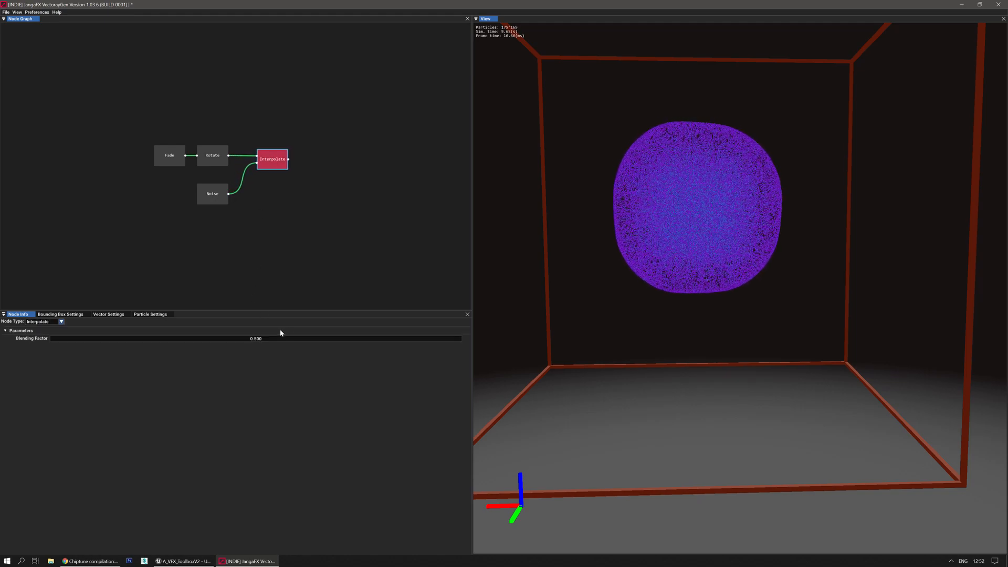
{"action": "mouse_move", "coordinate": [271, 341]}
{"action": "left_mouse_down"}
{"action": "mouse_move", "coordinate": [322, 338]}
{"action": "mouse_move", "coordinate": [255, 340]}
{"action": "mouse_move", "coordinate": [277, 340]}
{"action": "left_mouse_up"}
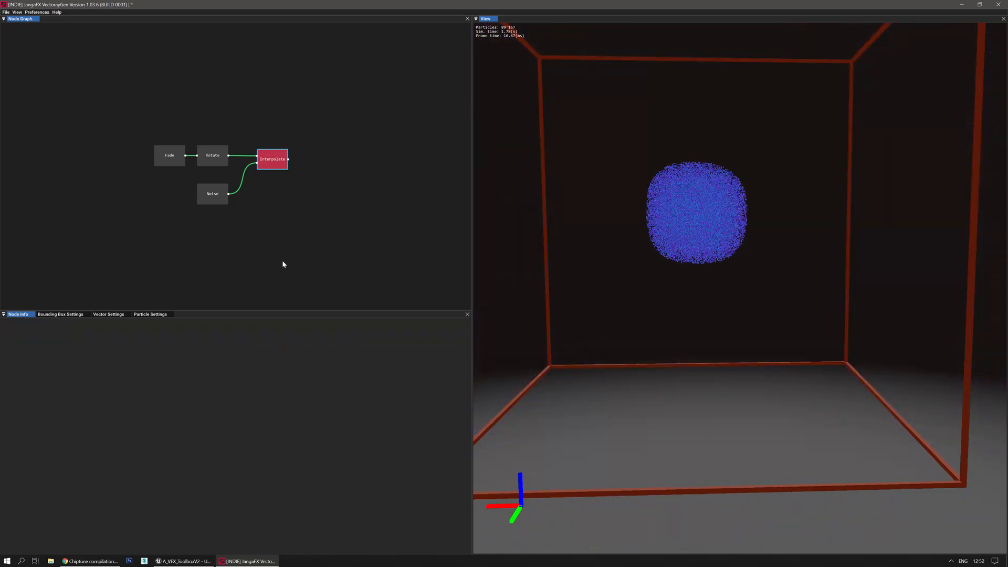
Insert a constant rotation preset, a Fade feeding a Rotate, below the Interpolate node and preview its rotation from a higher viewpoint.
{"action": "middle_click_drag", "start_coordinate": [295, 211], "coordinate": [197, 207]}
{"action": "right_click", "coordinate": [196, 207]}
{"action": "mouse_move", "coordinate": [208, 212]}
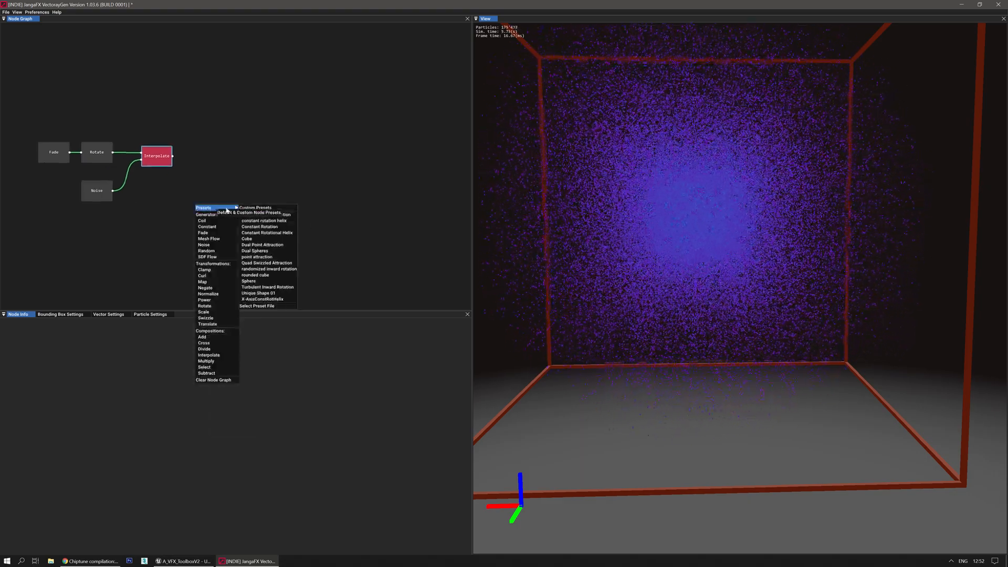
{"action": "left_click", "coordinate": [269, 234]}
{"action": "left_click", "coordinate": [223, 203]}
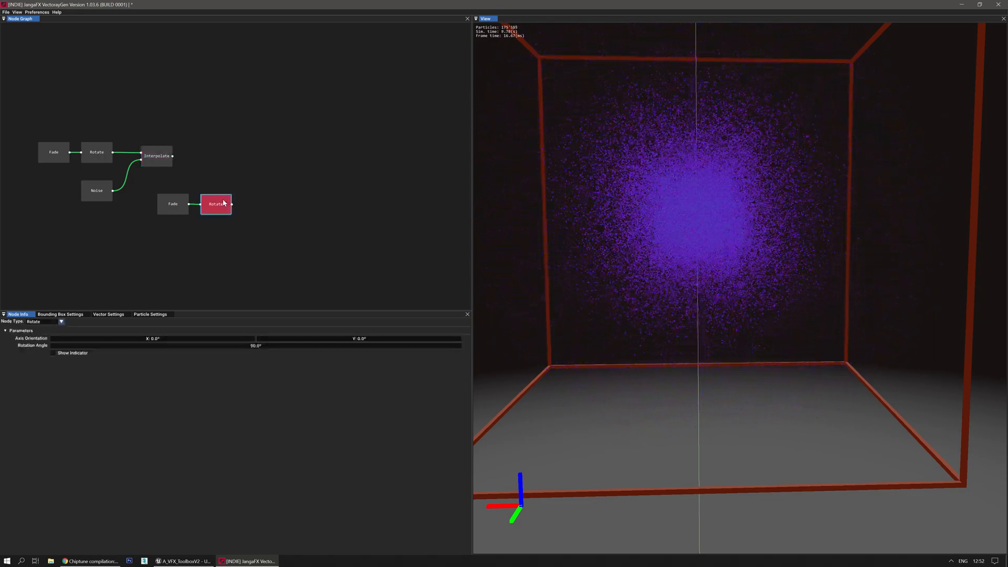
{"action": "left_click", "coordinate": [175, 203]}
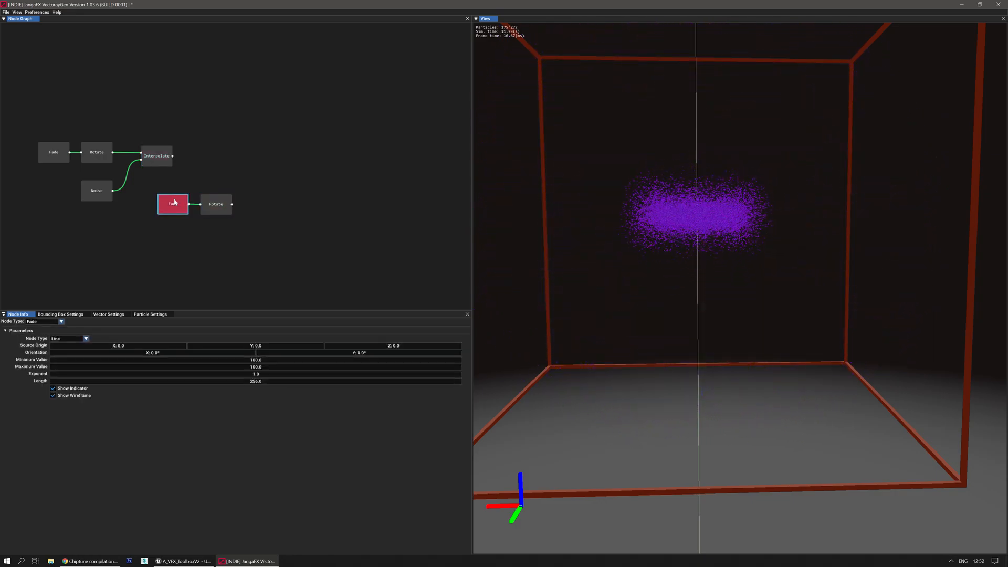
{"action": "left_click", "coordinate": [211, 201]}
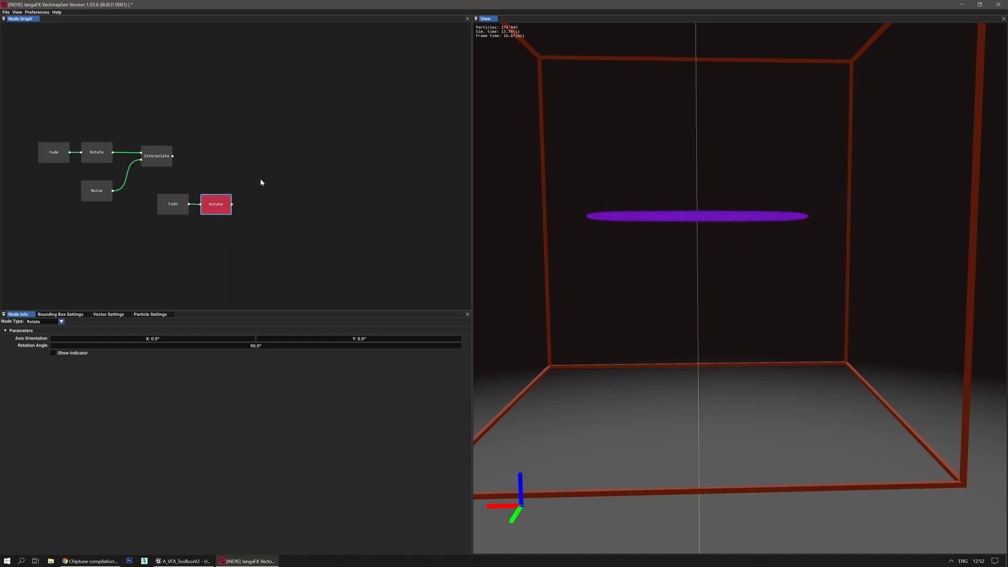
{"action": "right_click_drag", "start_coordinate": [603, 280], "coordinate": [614, 288]}
{"action": "key", "text": "s"}
{"action": "middle_click_drag", "start_coordinate": [604, 283], "coordinate": [600, 248]}
{"action": "key", "text": "r"}
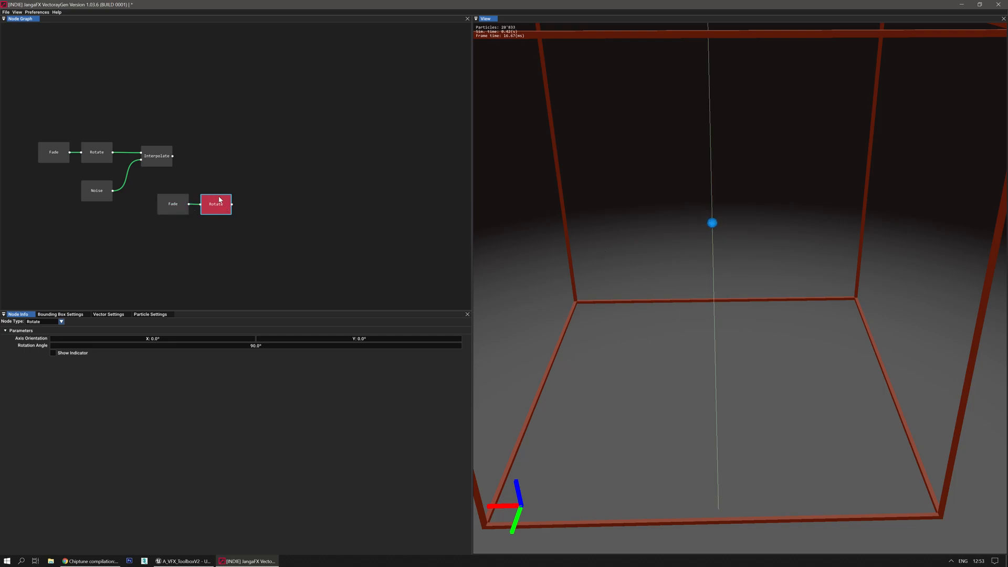
Create an Add node combining the Interpolate output with the second Rotate output, and preview the result.
{"action": "right_click", "coordinate": [258, 158]}
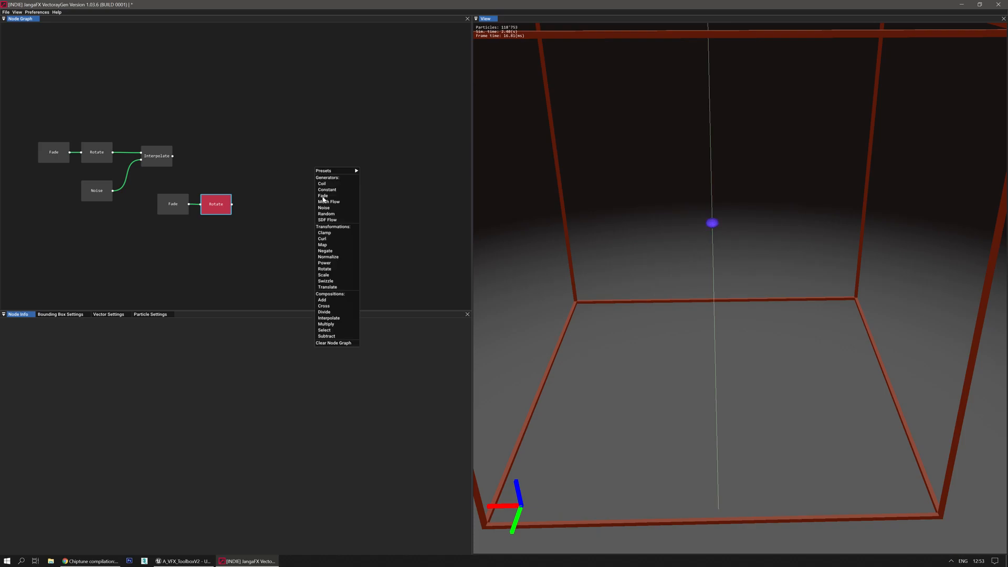
{"action": "left_click", "coordinate": [321, 300]}
{"action": "left_click_drag", "start_coordinate": [173, 156], "coordinate": [228, 159]}
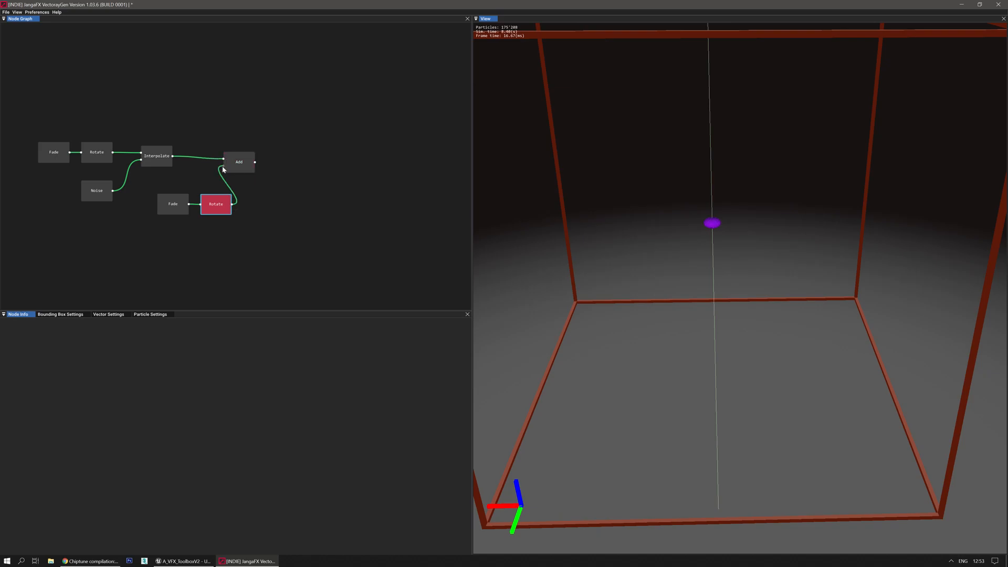
{"action": "right_click_drag", "start_coordinate": [575, 352], "coordinate": [605, 337]}
{"action": "scroll", "coordinate": [571, 361], "scroll_direction": "down", "scroll_amount": 3}
{"action": "scroll", "coordinate": [606, 326], "scroll_direction": "up", "scroll_amount": 5}
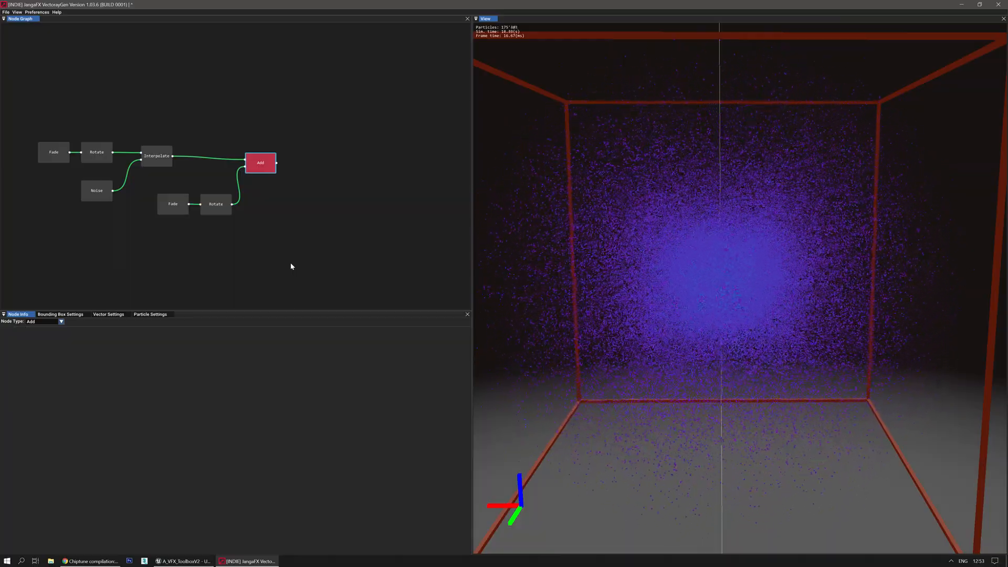
Add a Coil node below the Add node and preview its field.
{"action": "mouse_move", "coordinate": [255, 258]}
{"action": "middle_mouse_down"}
{"action": "mouse_move", "coordinate": [221, 253]}
{"action": "mouse_move", "coordinate": [223, 228]}
{"action": "middle_mouse_up"}
{"action": "right_click", "coordinate": [229, 220]}
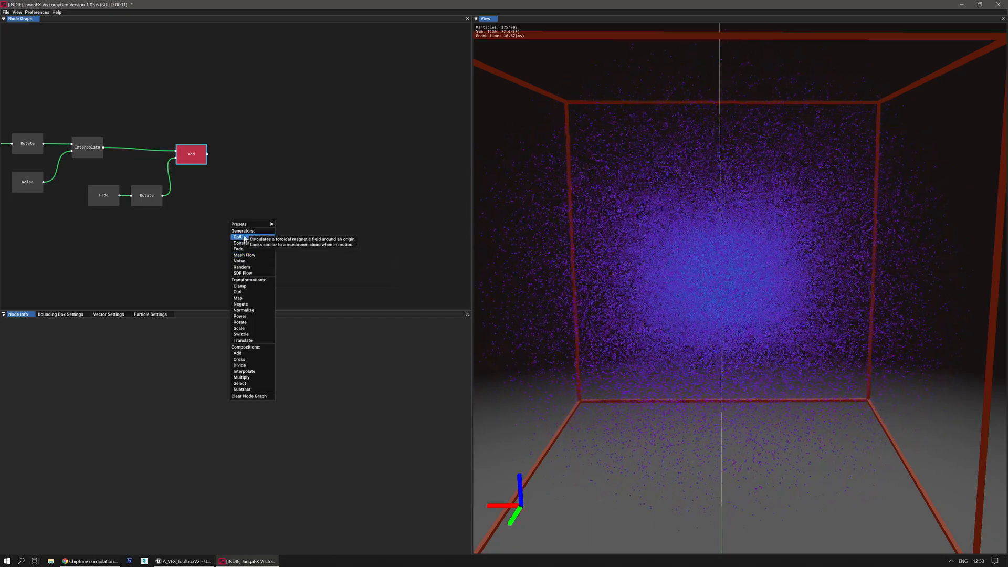
{"action": "left_click", "coordinate": [244, 238]}
{"action": "left_click", "coordinate": [238, 216]}
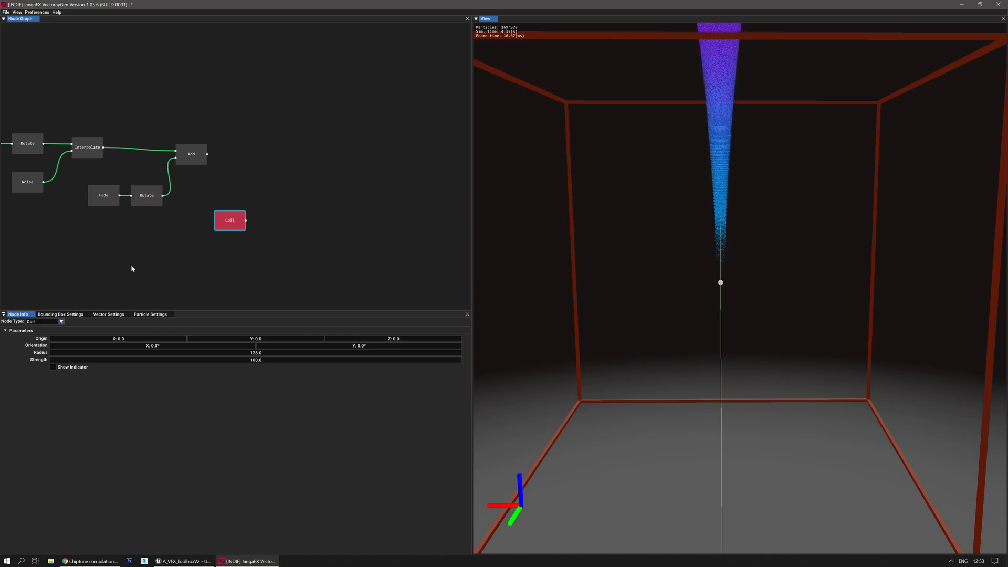
{"action": "right_click", "coordinate": [191, 270]}
{"action": "left_click", "coordinate": [160, 242]}
Create a Multiply node combining the Add and Coil outputs, and preview its result.
{"action": "middle_click_drag", "start_coordinate": [164, 229], "coordinate": [220, 251]}
{"action": "right_click", "coordinate": [319, 182]}
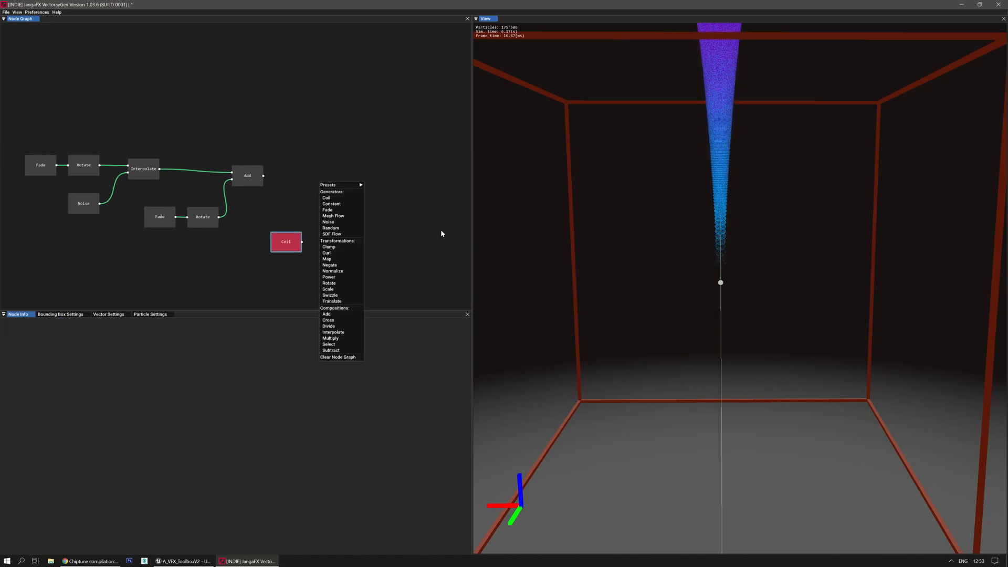
{"action": "left_click", "coordinate": [338, 338]}
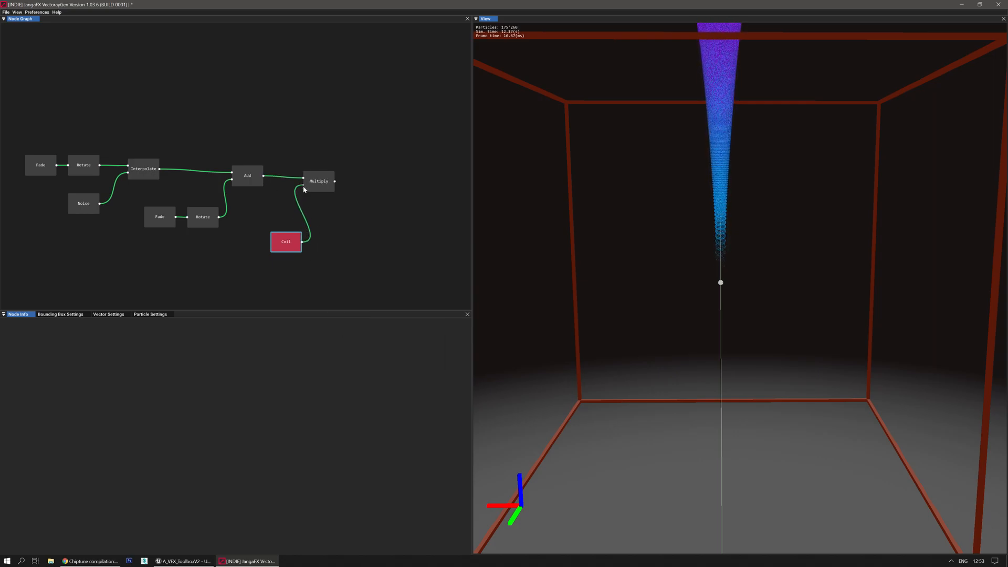
{"action": "left_click_drag", "start_coordinate": [314, 177], "coordinate": [321, 167]}
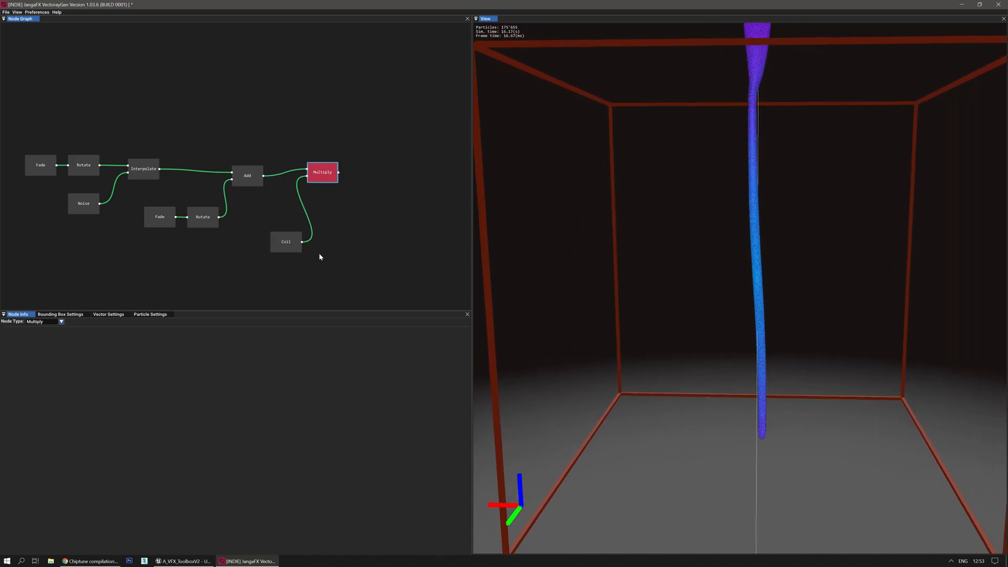
Set the Coil's Radius to 94.5 and Strength to 46.5, and preview the effect through the Multiply node.
{"action": "left_click", "coordinate": [274, 236]}
{"action": "left_click_drag", "start_coordinate": [261, 352], "coordinate": [121, 360]}
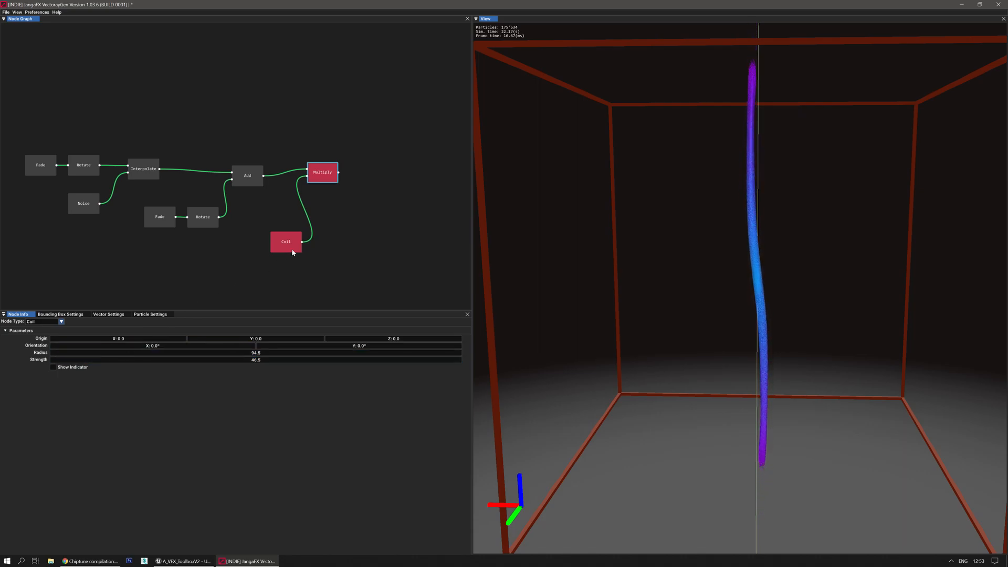
{"action": "left_click", "coordinate": [323, 170]}
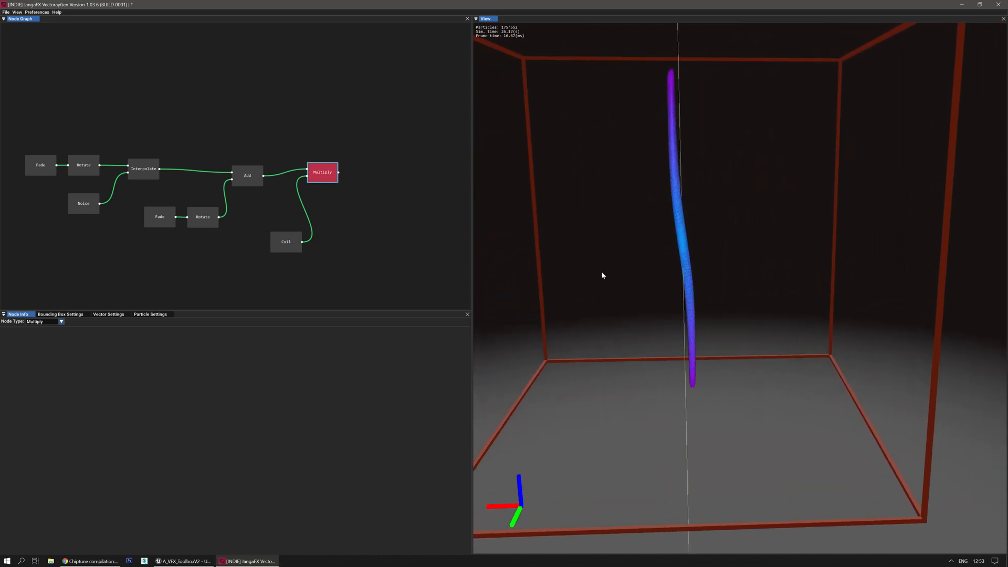
Replace the Multiply node with an Interpolate node blending Add and Coil, with its Blending Factor set to 0.140.
{"action": "key", "text": "Delete"}
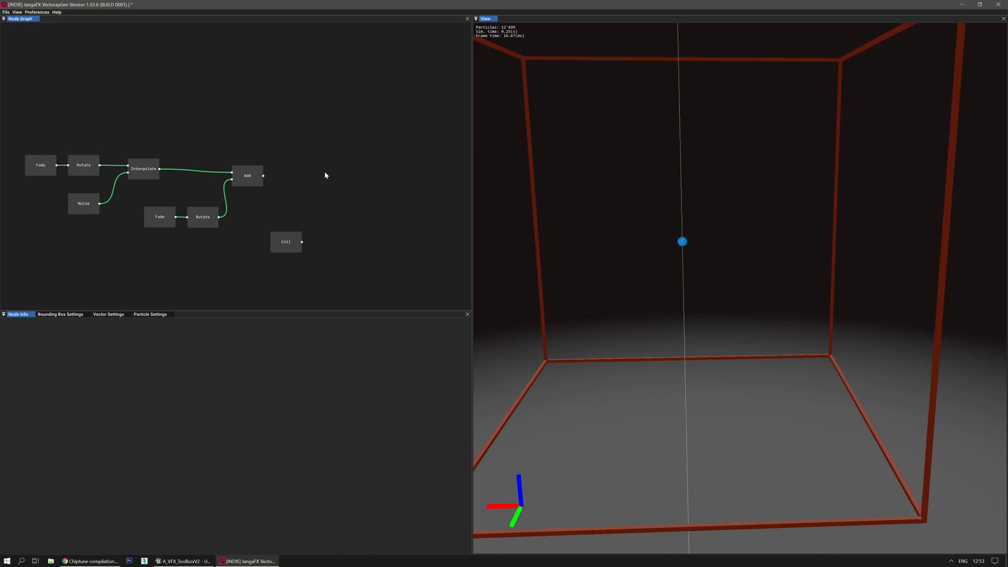
{"action": "right_click", "coordinate": [324, 171]}
{"action": "left_click", "coordinate": [340, 323]}
{"action": "left_click_drag", "start_coordinate": [321, 172], "coordinate": [336, 177]}
{"action": "left_click_drag", "start_coordinate": [303, 242], "coordinate": [324, 185]}
{"action": "left_click", "coordinate": [332, 178]}
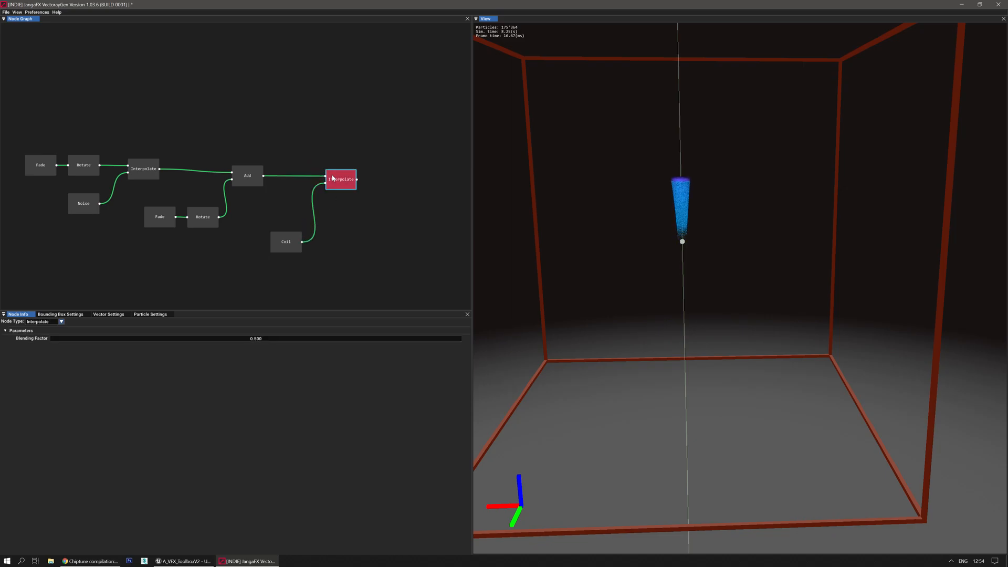
{"action": "left_click_drag", "start_coordinate": [272, 342], "coordinate": [243, 346]}
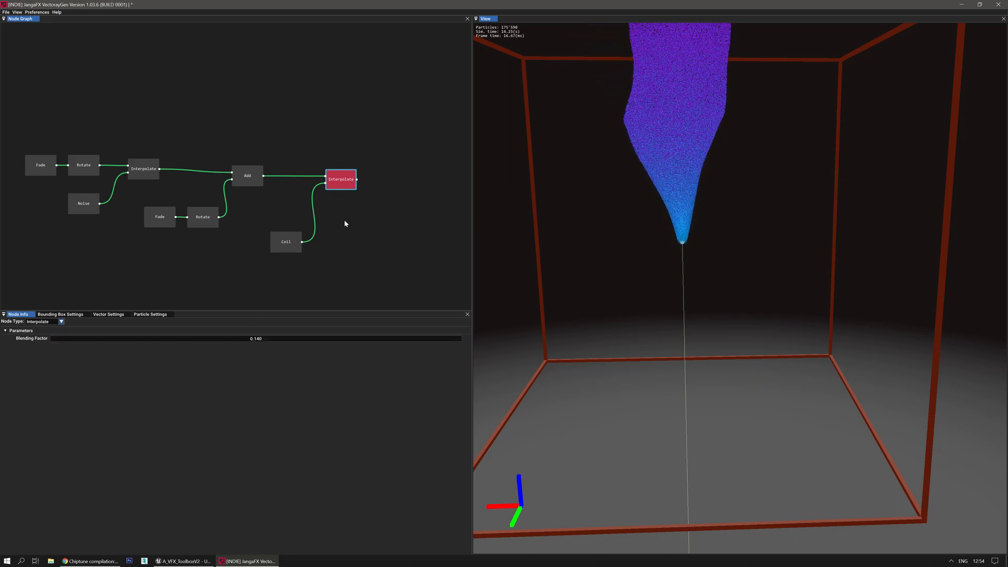
Set the Coil's Origin to X 17.1, Y 2.4, Z 16.0 and its Orientation to X 26.7°, Y 20.1°, and inspect the resulting flow.
{"action": "left_click", "coordinate": [275, 242]}
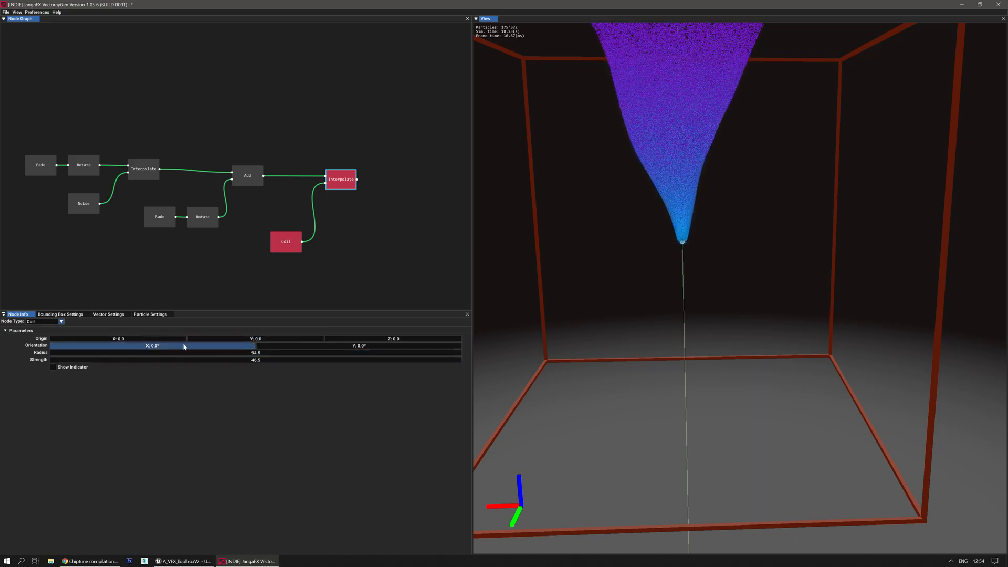
{"action": "left_click_drag", "start_coordinate": [235, 351], "coordinate": [347, 345]}
{"action": "left_click_drag", "start_coordinate": [184, 336], "coordinate": [223, 335]}
{"action": "left_click_drag", "start_coordinate": [336, 339], "coordinate": [386, 340]}
{"action": "left_click_drag", "start_coordinate": [591, 283], "coordinate": [591, 362]}
{"action": "middle_click_drag", "start_coordinate": [703, 198], "coordinate": [666, 277]}
{"action": "scroll", "coordinate": [601, 308], "scroll_direction": "up", "scroll_amount": 3}
{"action": "middle_click_drag", "start_coordinate": [601, 308], "coordinate": [638, 404]}
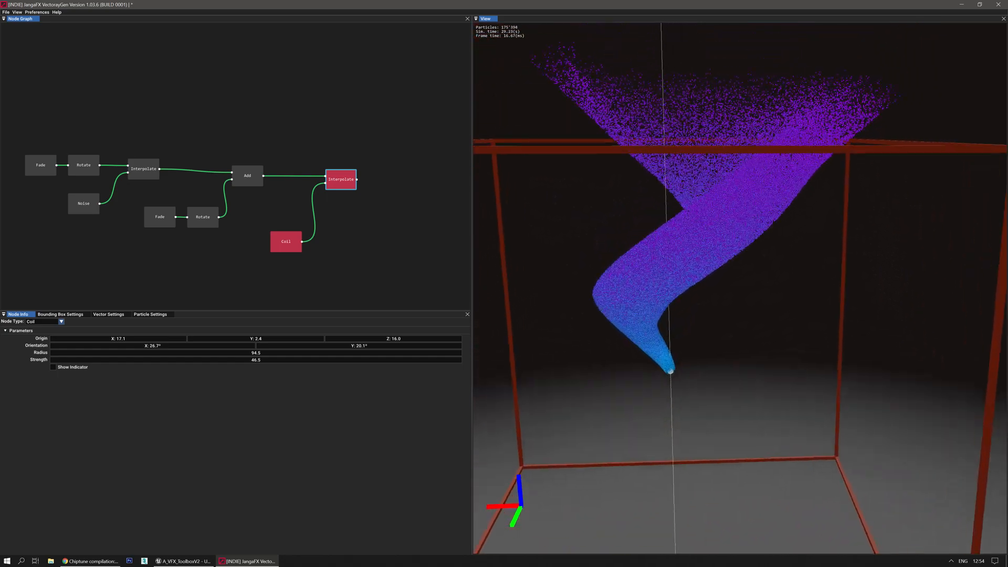
Replace the Coil node with a Random node feeding the last Interpolate, and restart the particle preview.
{"action": "key", "text": "Delete"}
{"action": "right_click", "coordinate": [274, 234]}
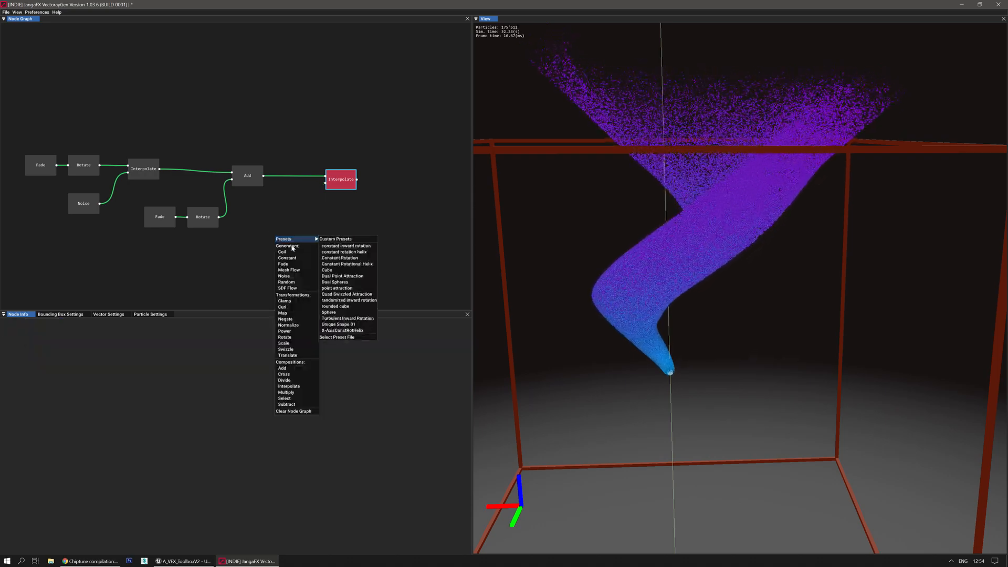
{"action": "left_click", "coordinate": [286, 282]}
{"action": "left_click_drag", "start_coordinate": [290, 236], "coordinate": [326, 183]}
{"action": "left_click", "coordinate": [337, 176]}
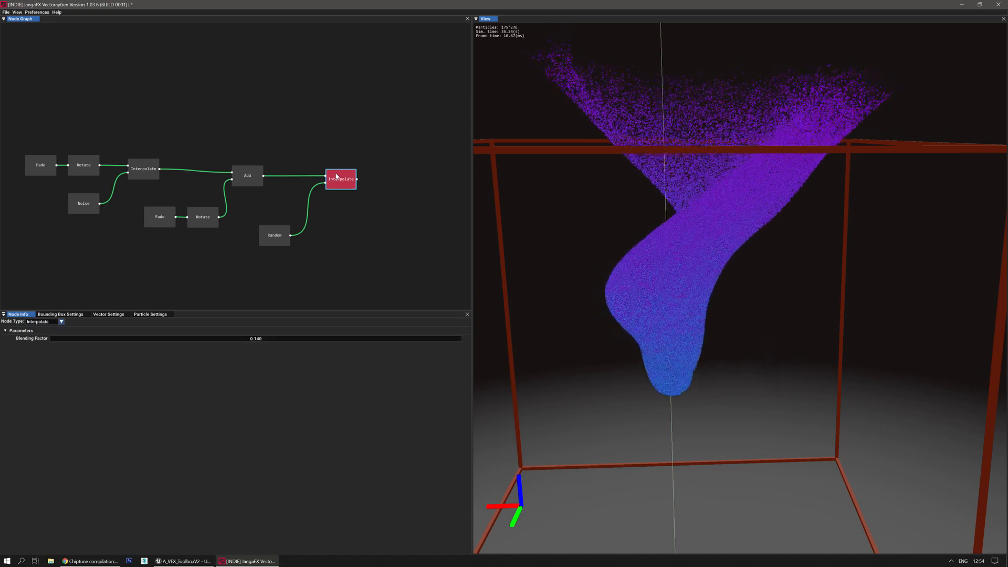
{"action": "key", "text": "r"}
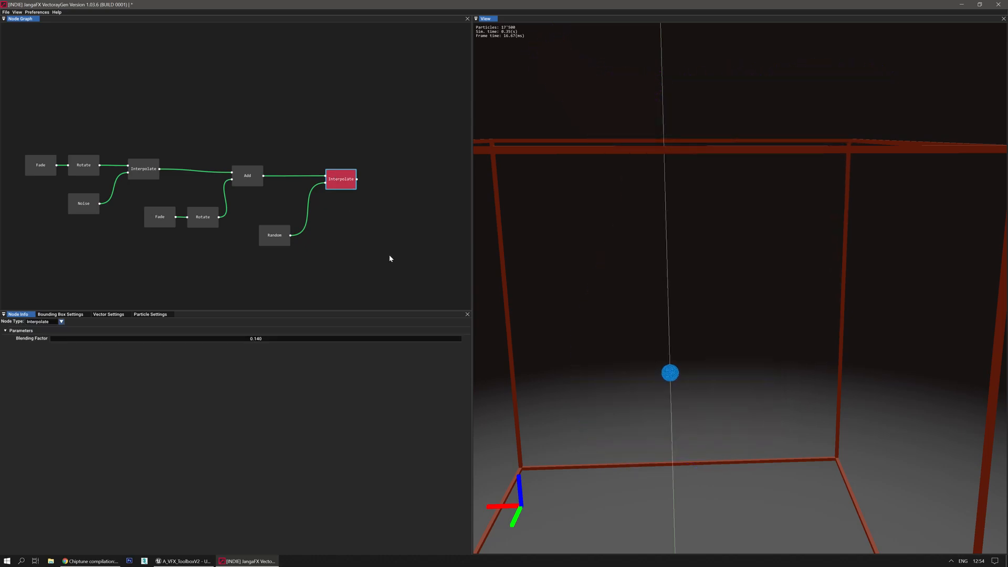
Adjust the last Interpolate node's Blending Factor between Add and Random, and preview the particles up close.
{"action": "left_click_drag", "start_coordinate": [607, 286], "coordinate": [604, 311]}
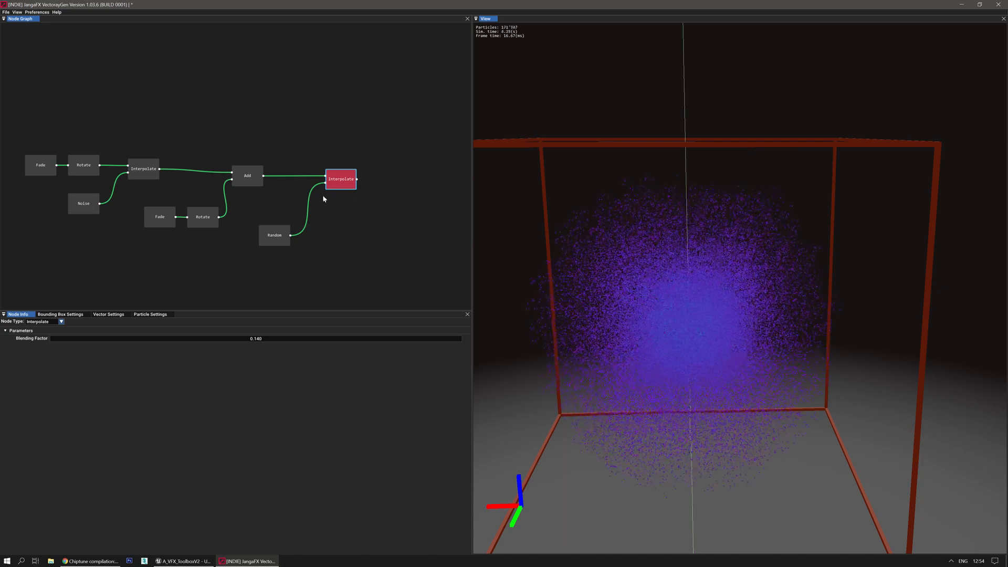
{"action": "left_click_drag", "start_coordinate": [265, 339], "coordinate": [274, 340]}
{"action": "left_click", "coordinate": [314, 270]}
{"action": "middle_click_drag", "start_coordinate": [565, 328], "coordinate": [584, 341]}
{"action": "scroll", "coordinate": [585, 302], "scroll_direction": "up", "scroll_amount": 3}
{"action": "key", "text": "space"}
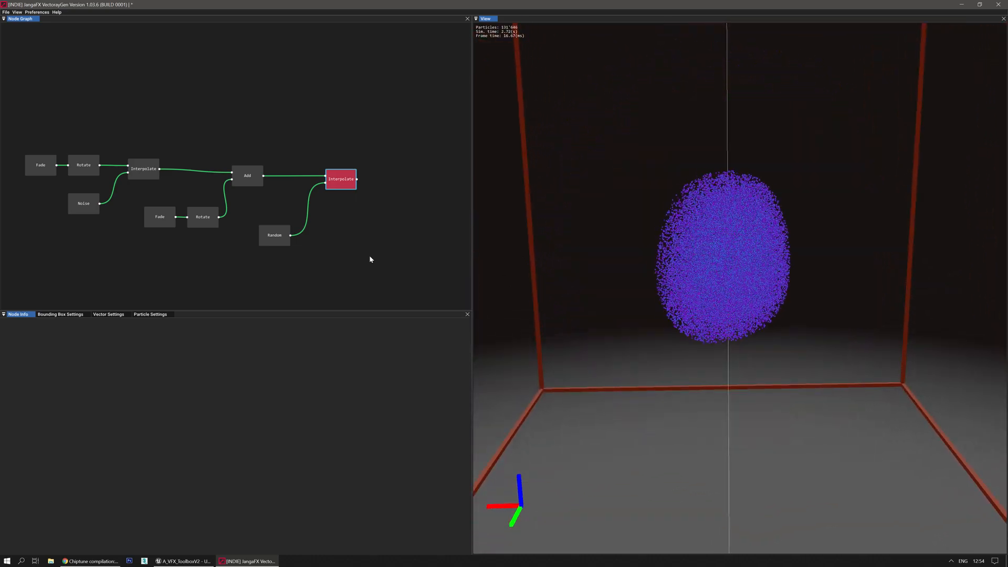
Add a Normalize node fed by the last Interpolate output, and preview its result from a restarted simulation.
{"action": "middle_click_drag", "start_coordinate": [362, 263], "coordinate": [273, 223]}
{"action": "right_click", "coordinate": [297, 175]}
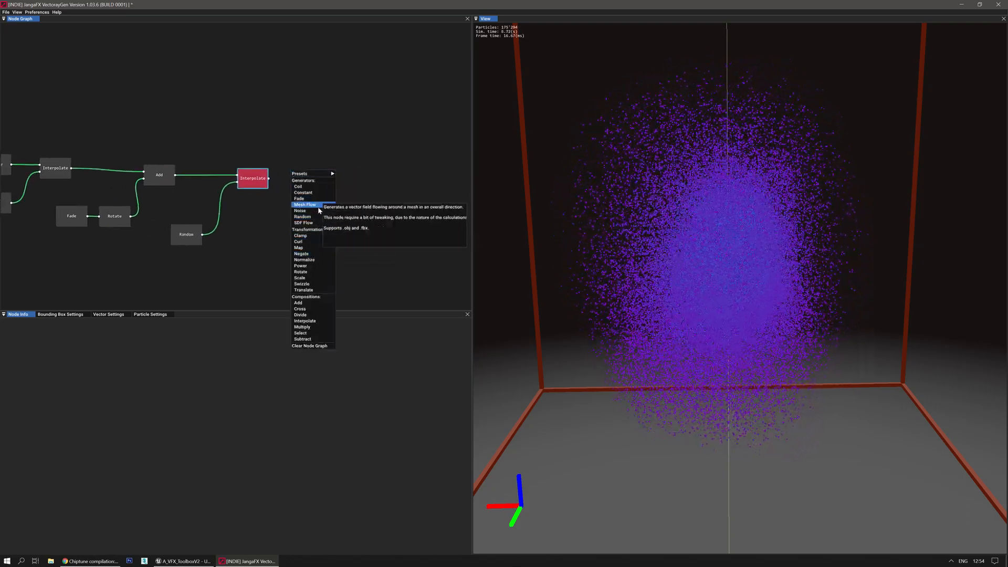
{"action": "left_click", "coordinate": [315, 260]}
{"action": "left_click_drag", "start_coordinate": [285, 171], "coordinate": [296, 179]}
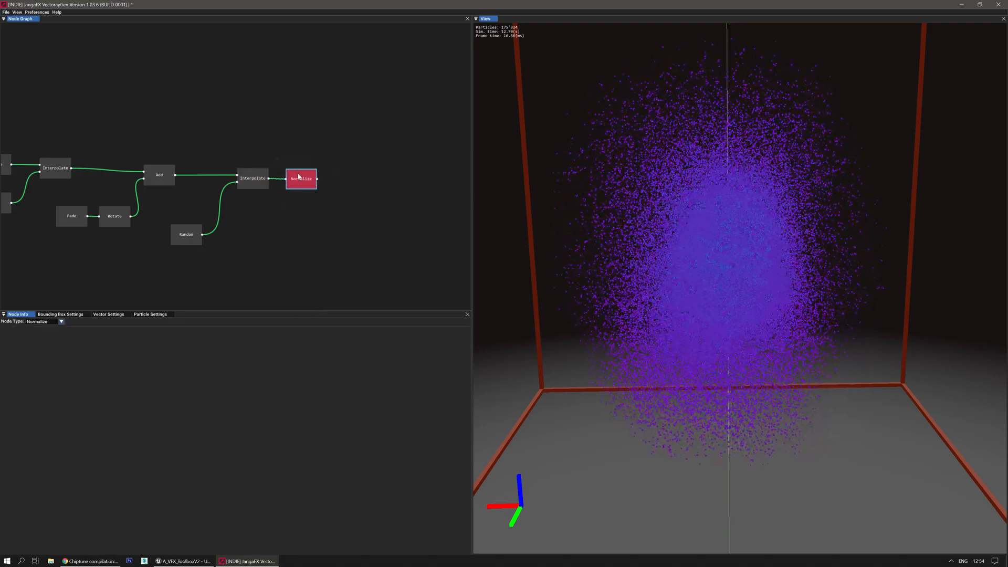
{"action": "key", "text": "r"}
Try a Curl node fed by the Normalize output, and remove it after previewing.
{"action": "right_click", "coordinate": [360, 196]}
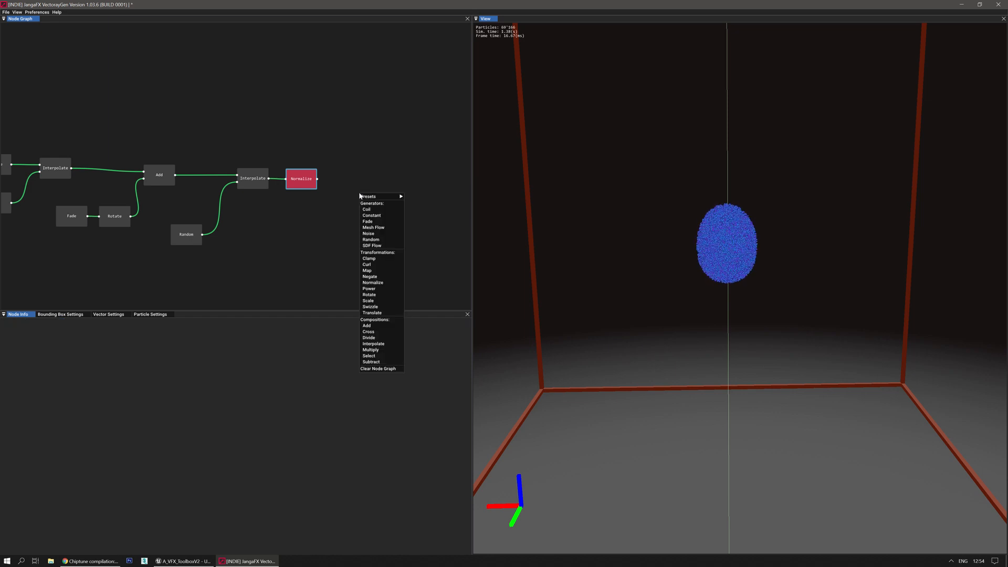
{"action": "left_click", "coordinate": [367, 264]}
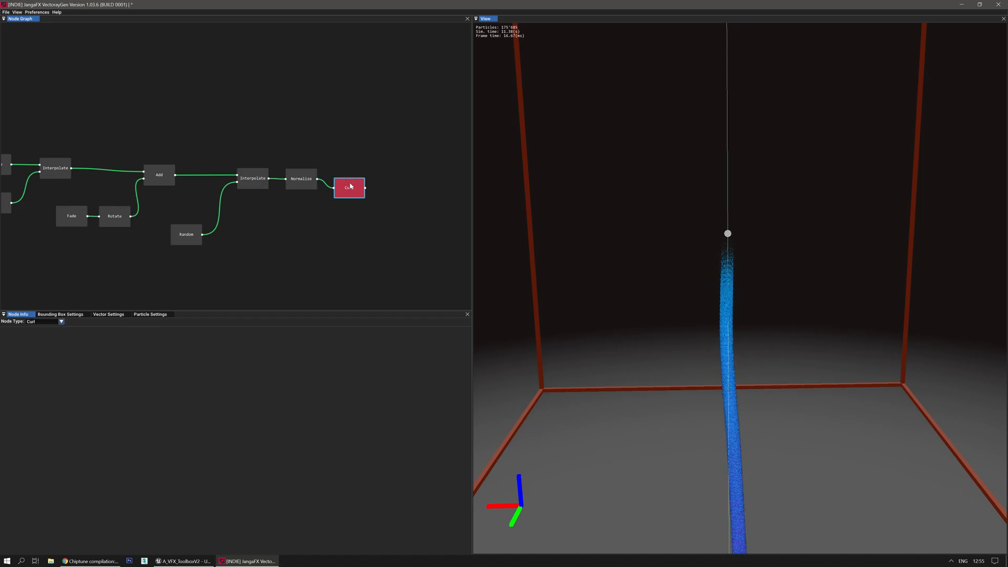
{"action": "key", "text": "Delete"}
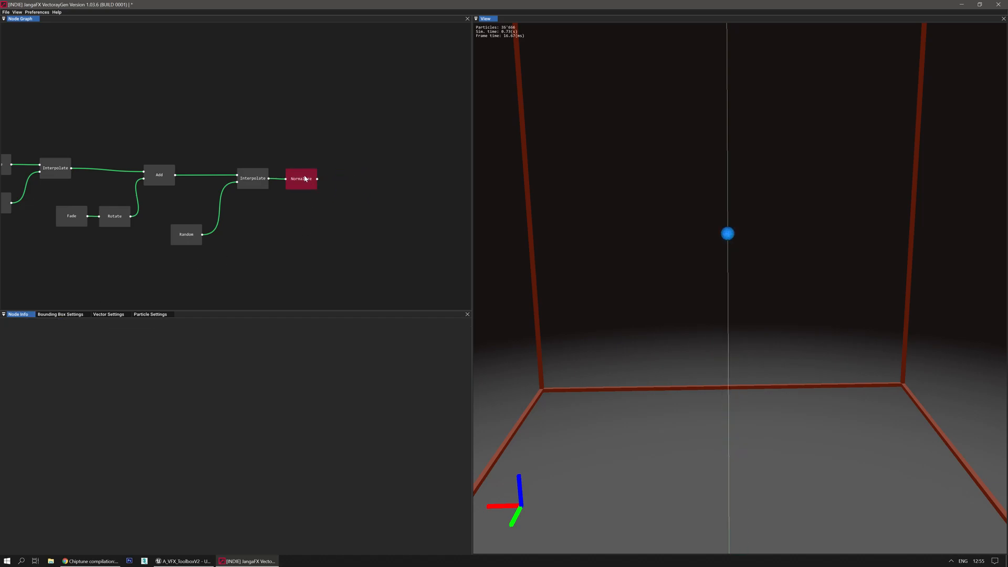
Try to load the Constant Rotational Helix, Dual Spheres and Quad Swizzled Attraction presets into the node graph.
{"action": "right_click", "coordinate": [300, 232]}
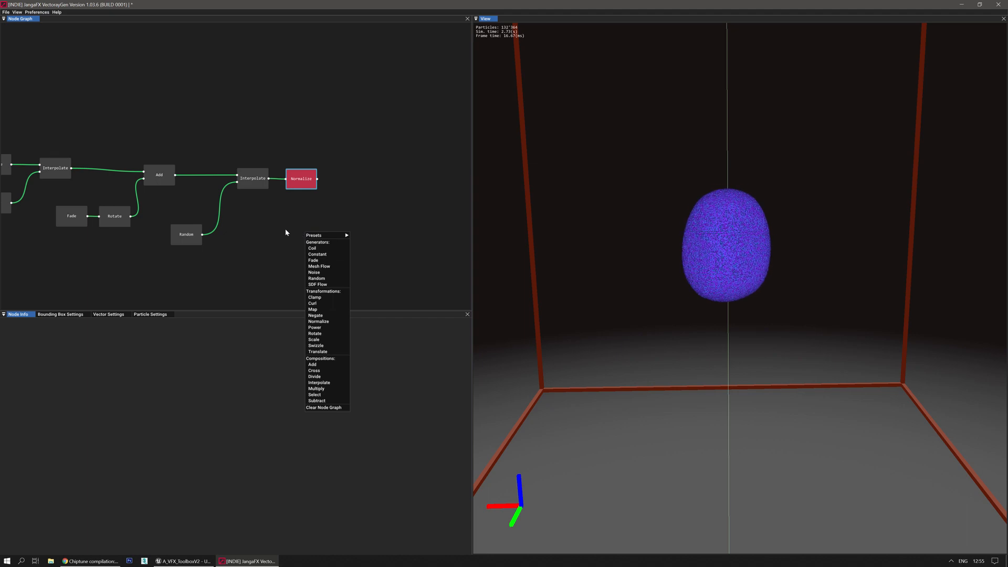
{"action": "mouse_move", "coordinate": [319, 235]}
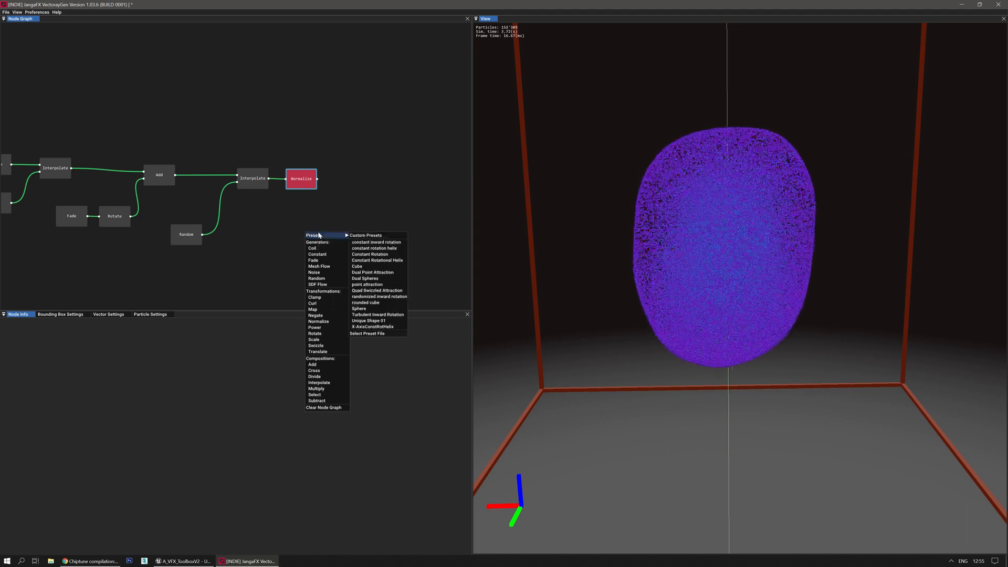
{"action": "left_click", "coordinate": [387, 261]}
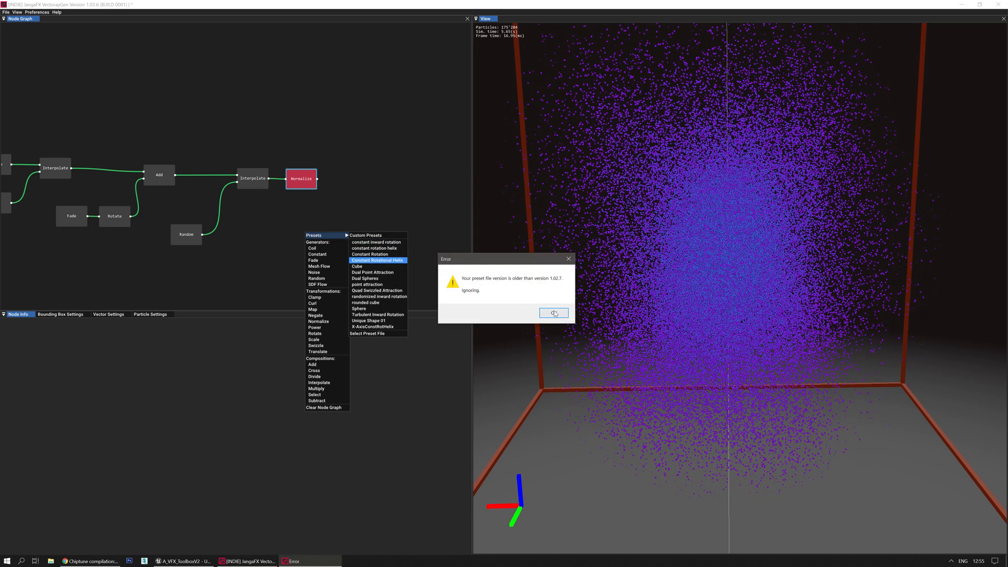
{"action": "left_click", "coordinate": [554, 313]}
{"action": "right_click", "coordinate": [310, 236]}
{"action": "mouse_move", "coordinate": [320, 239]}
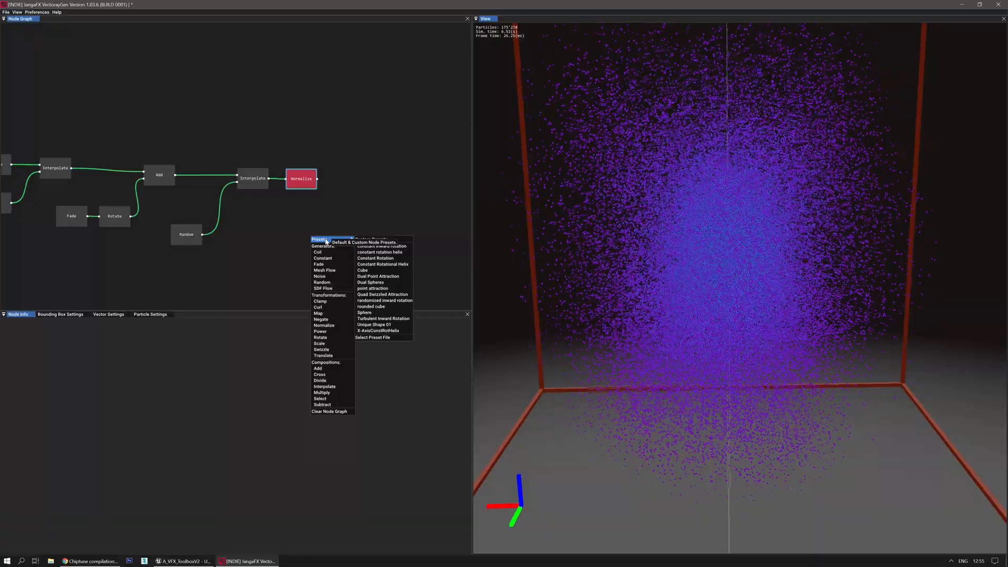
{"action": "left_click", "coordinate": [389, 283]}
{"action": "left_click", "coordinate": [566, 316]}
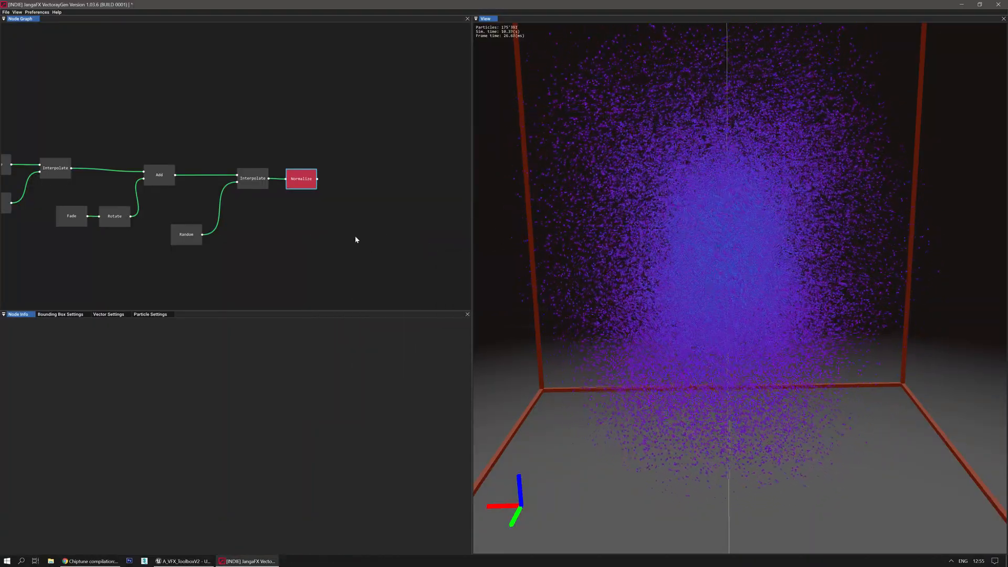
{"action": "right_click", "coordinate": [355, 239]}
{"action": "mouse_move", "coordinate": [365, 241]}
{"action": "left_click", "coordinate": [428, 297]}
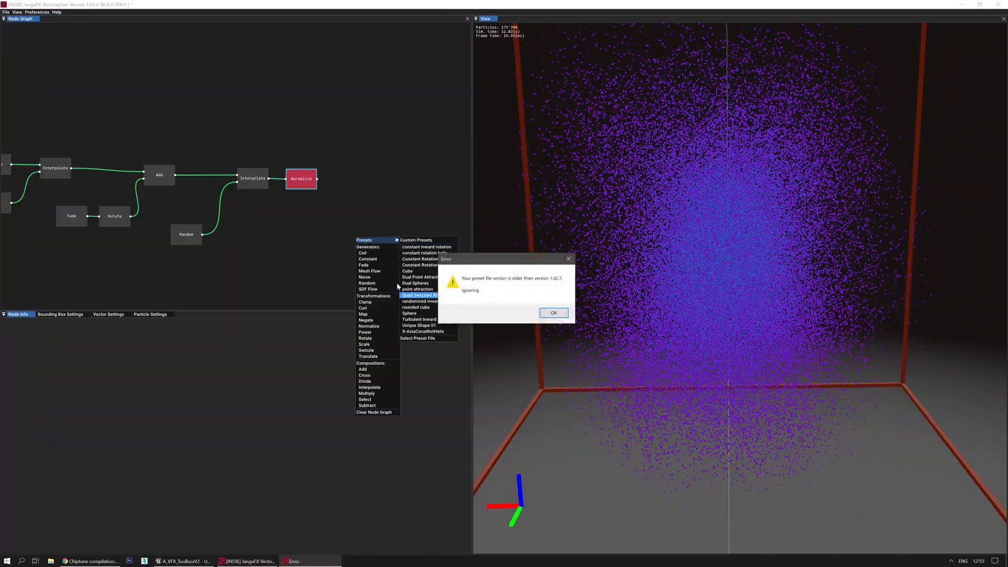
{"action": "left_click", "coordinate": [557, 314]}
Load the Sphere preset, preview the Fade node it adds, and place that node below Normalize.
{"action": "right_click", "coordinate": [327, 240]}
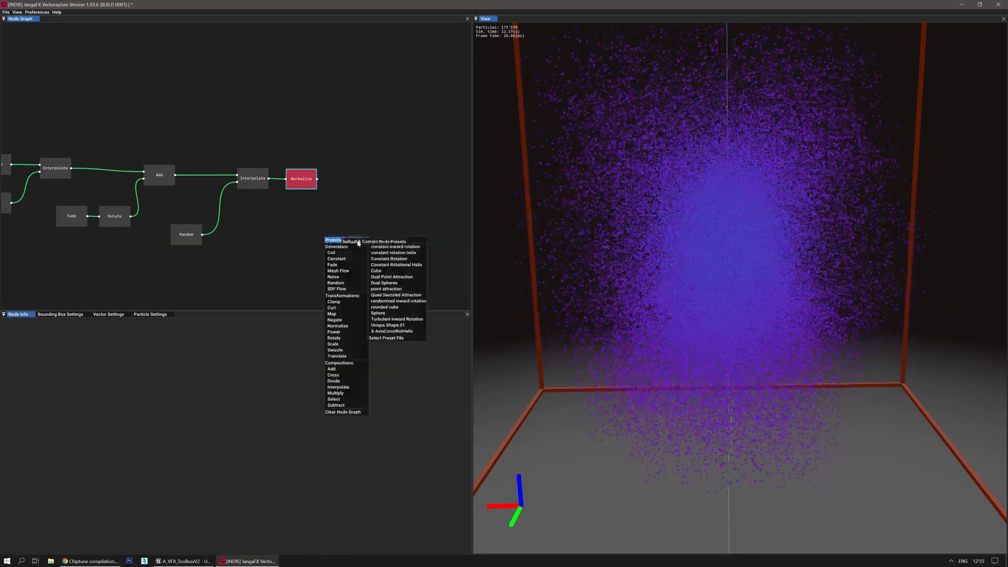
{"action": "left_click", "coordinate": [395, 314]}
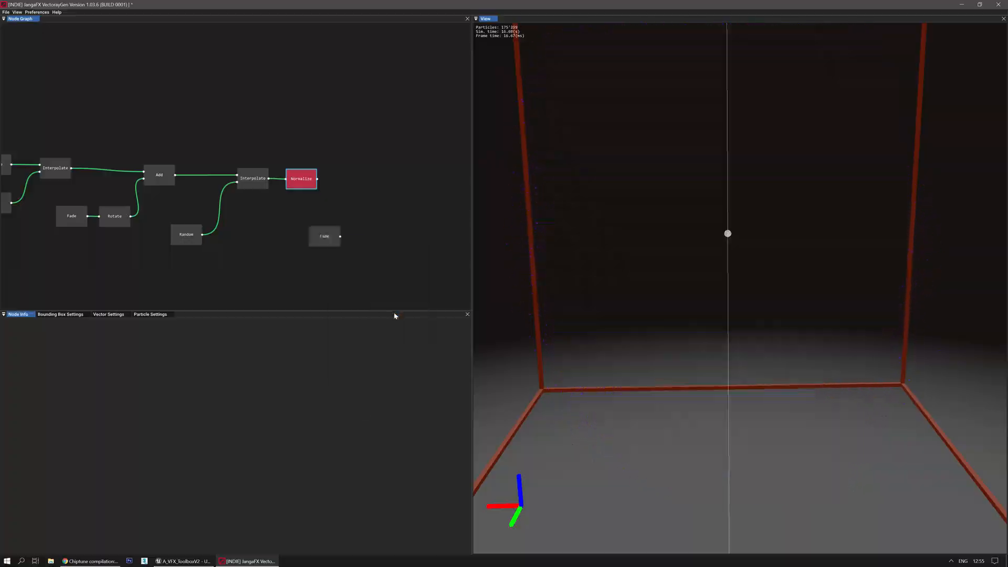
{"action": "left_click", "coordinate": [323, 236]}
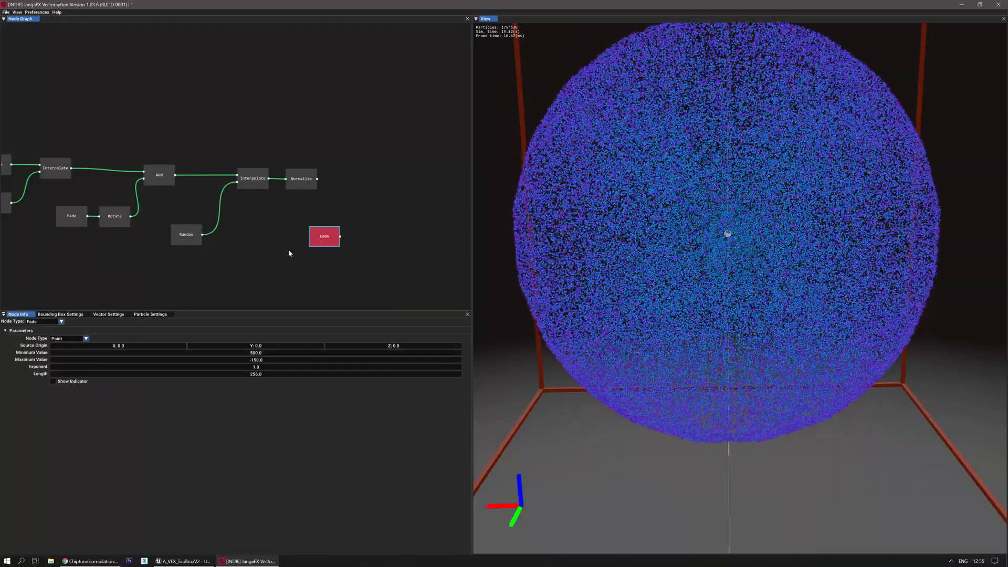
{"action": "left_click", "coordinate": [286, 269]}
{"action": "right_click", "coordinate": [300, 269]}
{"action": "left_click", "coordinate": [242, 255]}
{"action": "middle_click_drag", "start_coordinate": [242, 274], "coordinate": [266, 277]}
{"action": "left_click_drag", "start_coordinate": [353, 236], "coordinate": [329, 243]}
Add a Subtract node fed by the Normalize and new Fade outputs, and preview its result from a restarted simulation.
{"action": "right_click", "coordinate": [366, 200]}
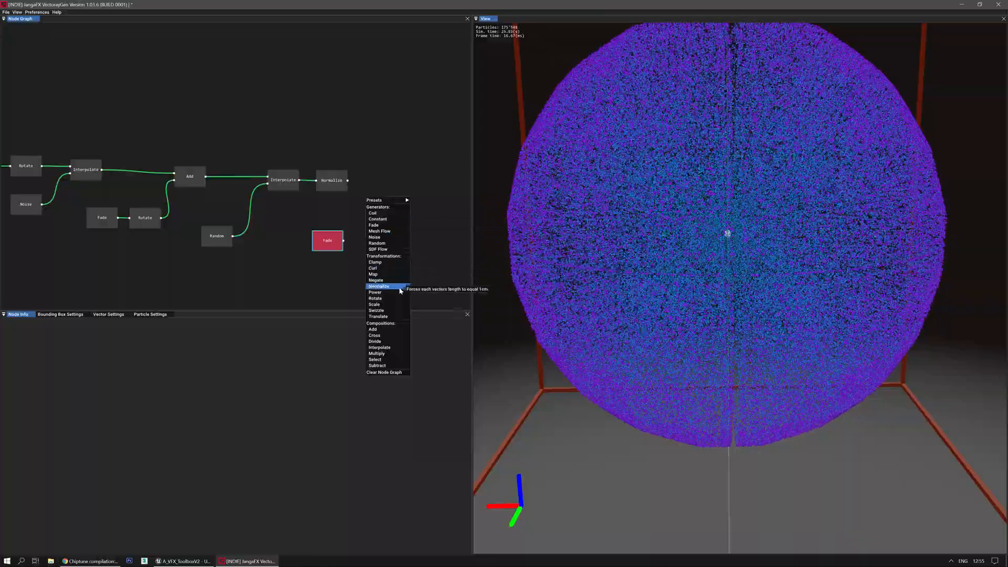
{"action": "left_click", "coordinate": [388, 365]}
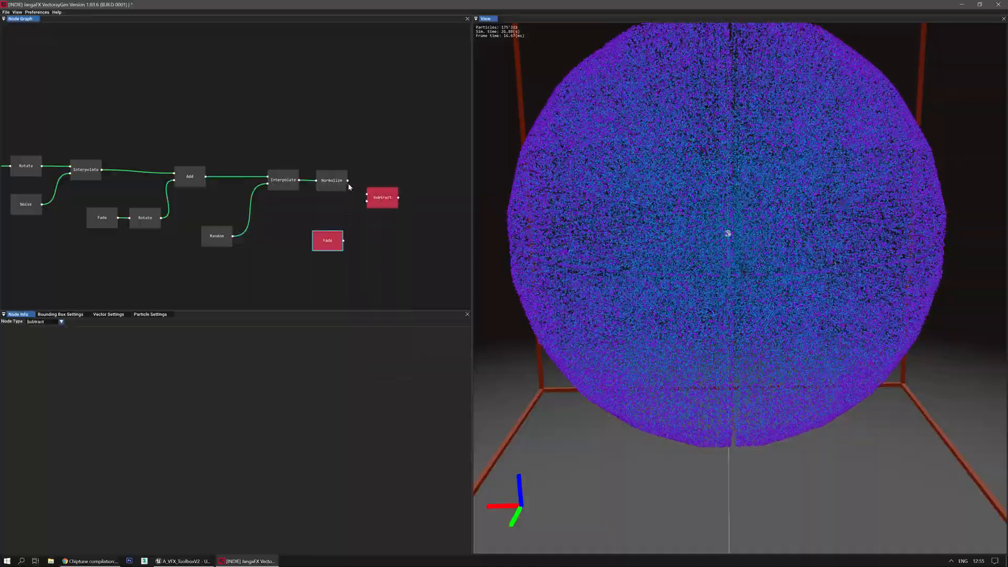
{"action": "left_click_drag", "start_coordinate": [347, 181], "coordinate": [366, 194]}
{"action": "left_click_drag", "start_coordinate": [343, 241], "coordinate": [389, 190]}
{"action": "mouse_move", "coordinate": [647, 251]}
{"action": "right_mouse_down"}
{"action": "mouse_move", "coordinate": [641, 260]}
{"action": "mouse_move", "coordinate": [648, 251]}
{"action": "right_mouse_up"}
{"action": "key", "text": "space"}
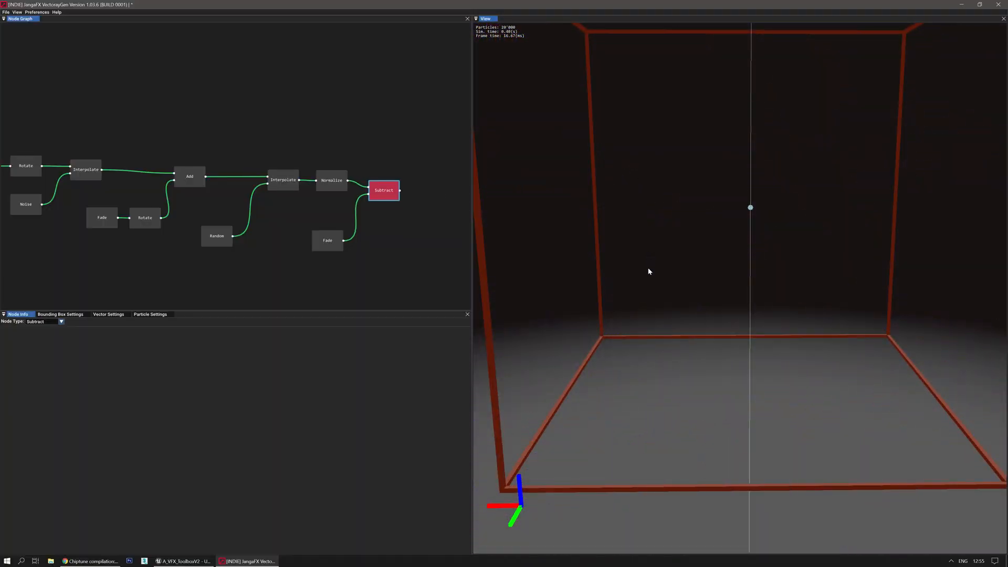
{"action": "scroll", "coordinate": [649, 267], "scroll_direction": "up", "scroll_amount": 5}
{"action": "scroll", "coordinate": [660, 278], "scroll_direction": "down", "scroll_amount": 1}
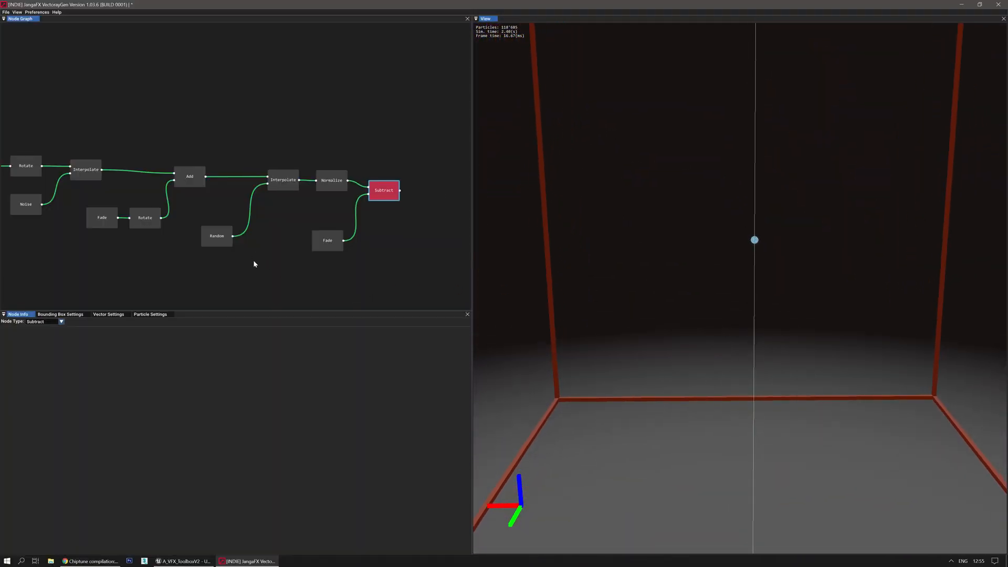
Set the particle Spawn Size to 500 on all three axes, and restart the preview.
{"action": "left_click", "coordinate": [152, 315]}
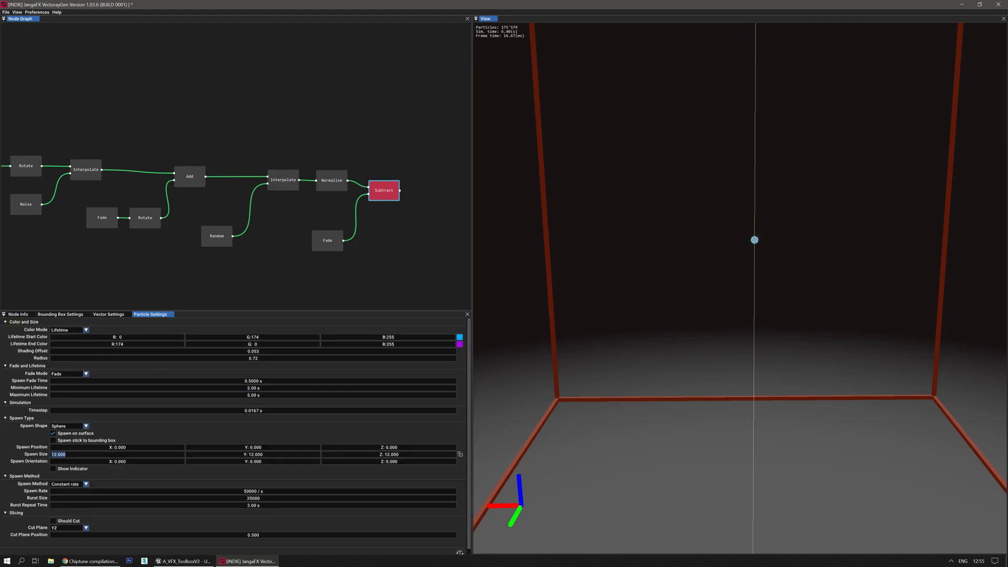
{"action": "key", "text": "Return"}
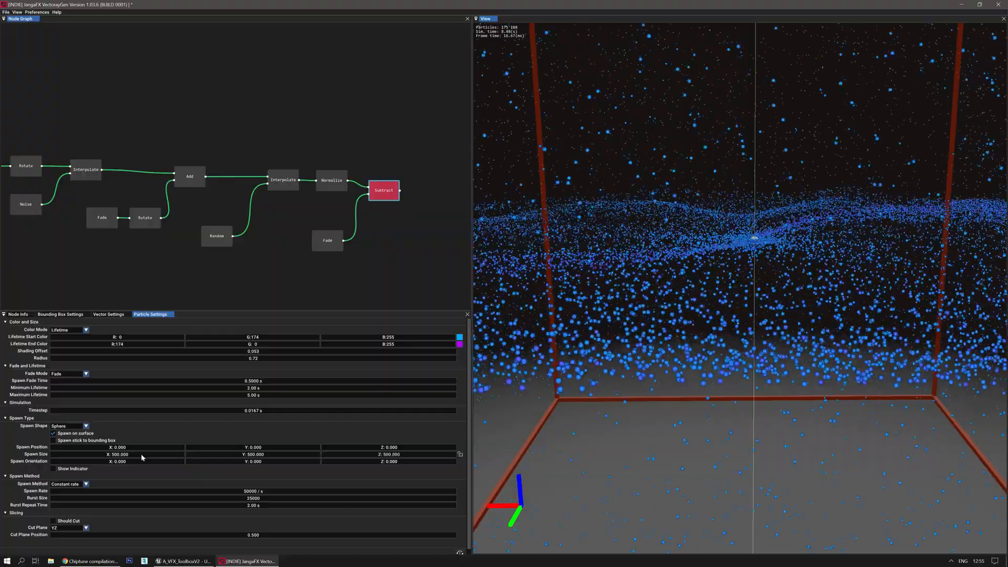
{"action": "scroll", "coordinate": [700, 447], "scroll_direction": "down", "scroll_amount": 5}
{"action": "scroll", "coordinate": [682, 420], "scroll_direction": "up", "scroll_amount": 7}
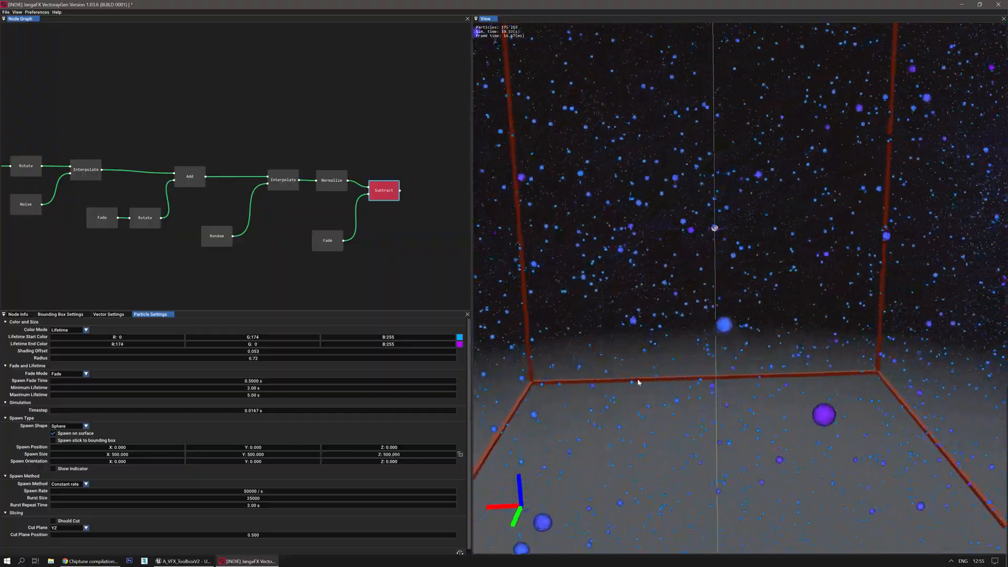
{"action": "key", "text": "r"}
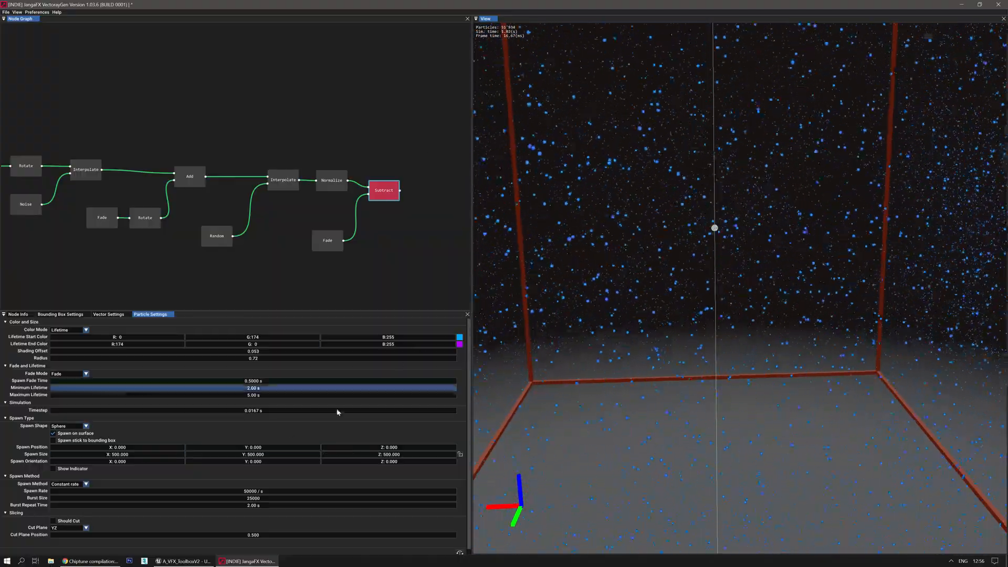
Set the particle Spawn Size to 200 on all three axes, and preview the restarted simulation up close.
{"action": "double_click", "coordinate": [118, 455]}
{"action": "type", "text": "200"}
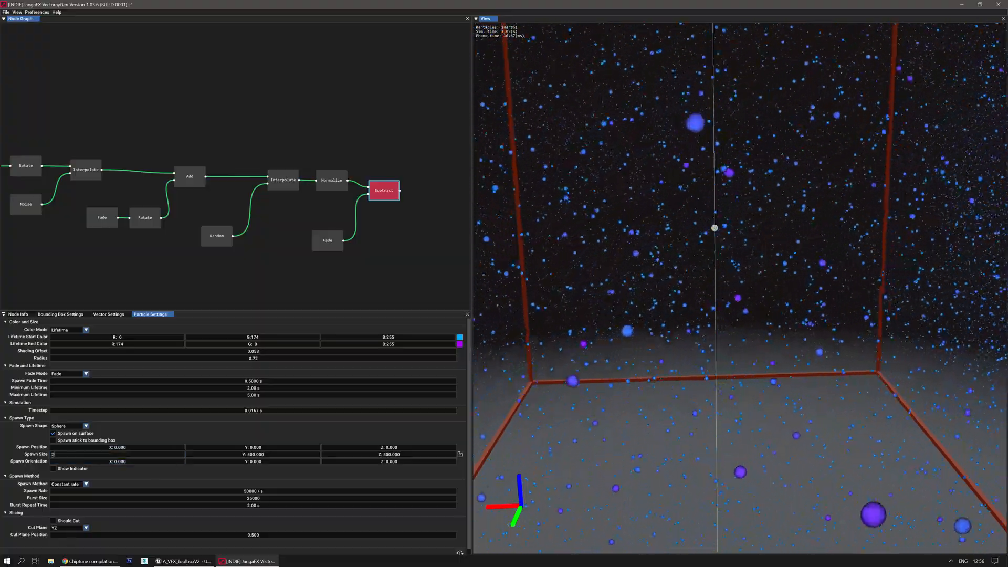
{"action": "key", "text": "Return"}
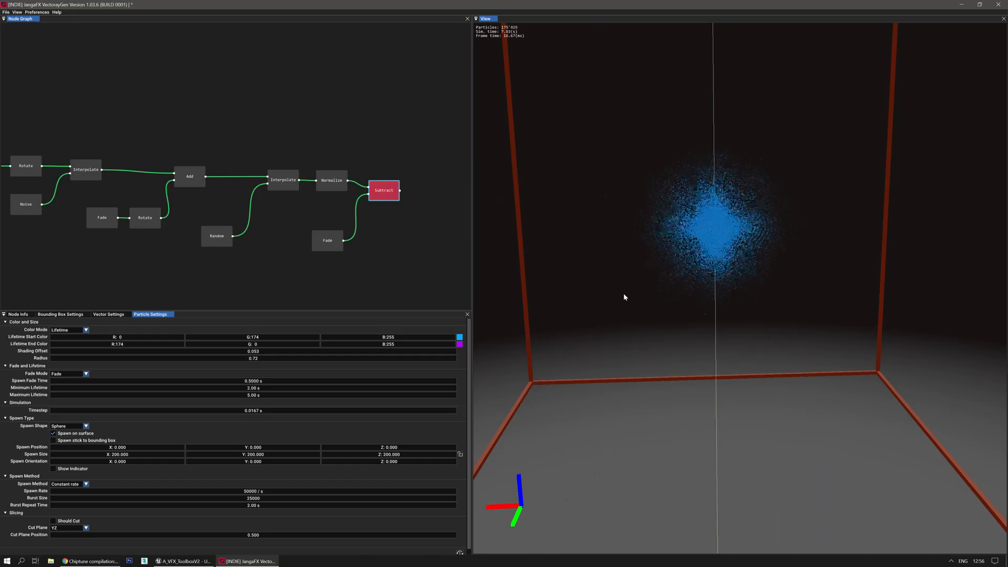
{"action": "scroll", "coordinate": [623, 294], "scroll_direction": "up", "scroll_amount": 1}
{"action": "key", "text": "r"}
{"action": "scroll", "coordinate": [625, 314], "scroll_direction": "up", "scroll_amount": 3}
Set the Minimum Value to 200 and Maximum Value to -300 on the Fade feeding Subtract, and preview the Subtract result.
{"action": "left_click", "coordinate": [326, 241]}
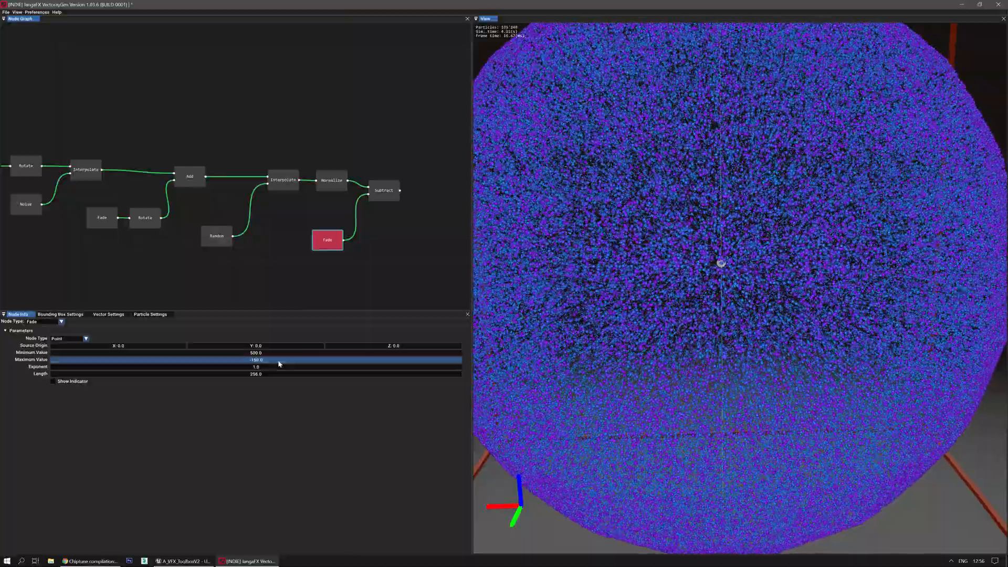
{"action": "double_click", "coordinate": [279, 356]}
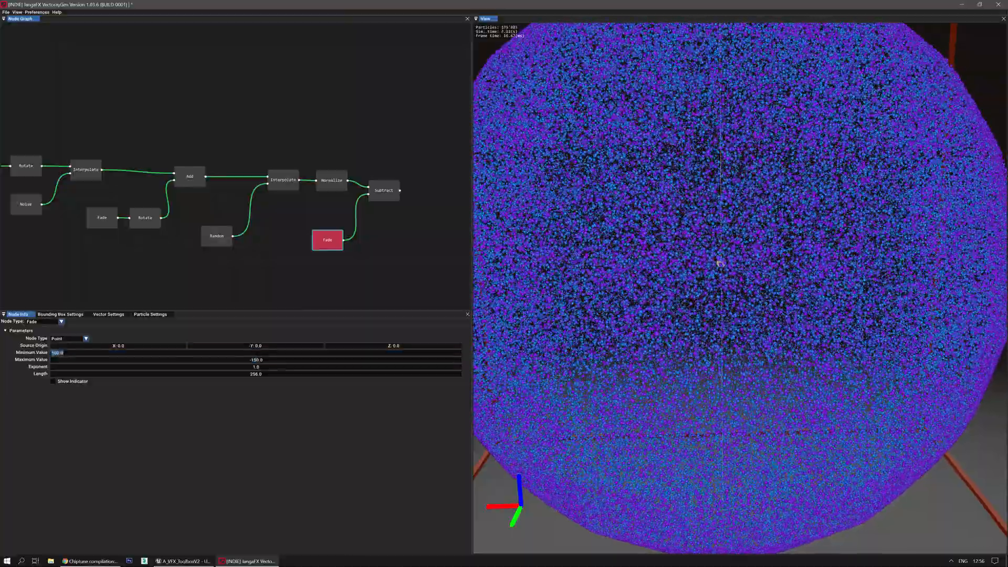
{"action": "type", "text": "2"}
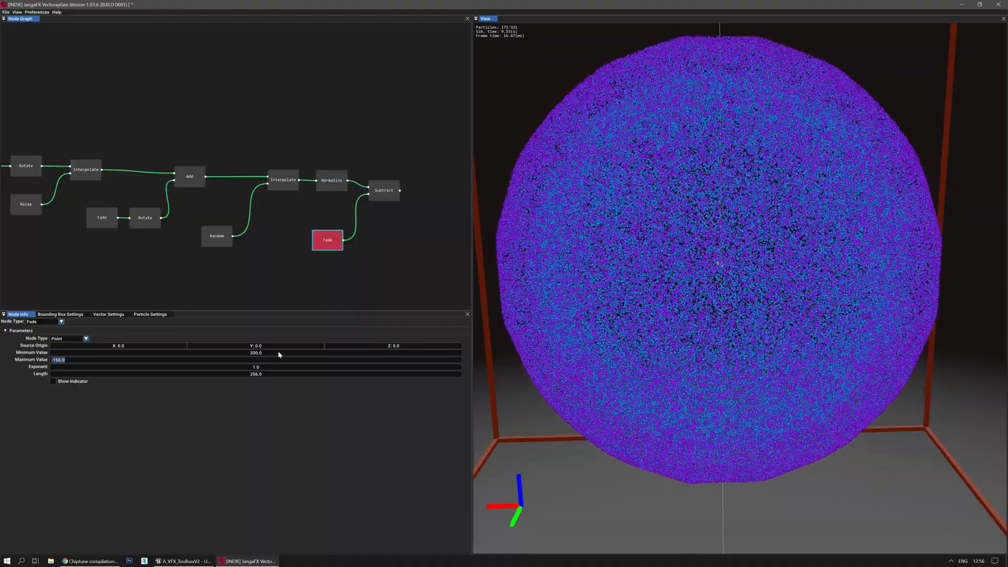
{"action": "type", "text": "-200"}
{"action": "key", "text": "Return"}
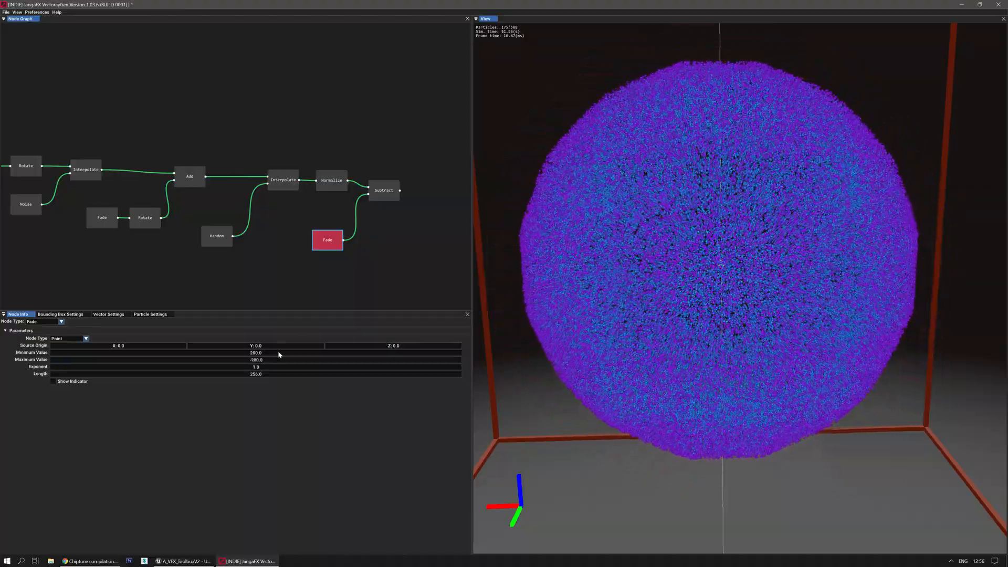
{"action": "left_click", "coordinate": [383, 188]}
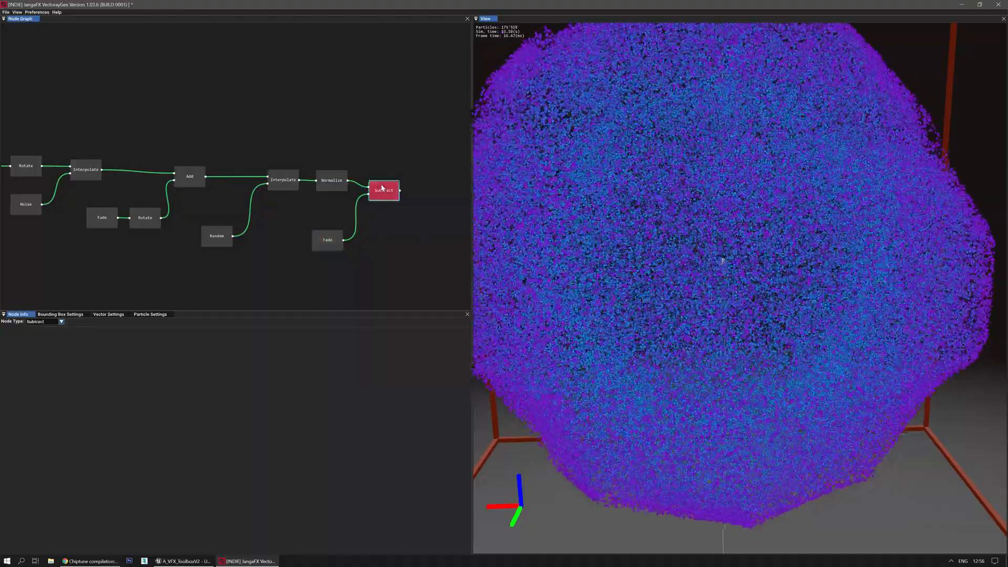
{"action": "key", "text": "r"}
{"action": "scroll", "coordinate": [672, 218], "scroll_direction": "down", "scroll_amount": 5}
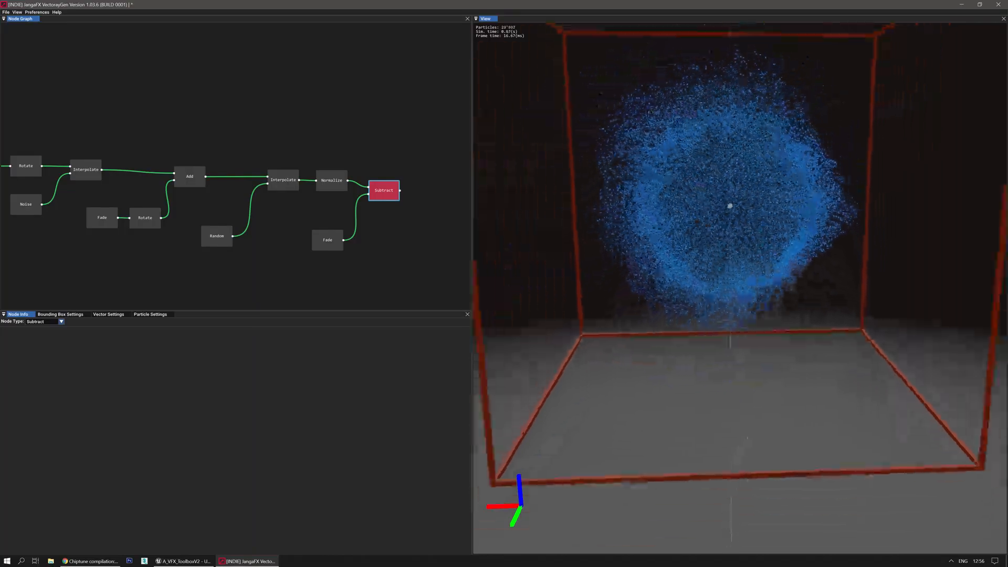
{"action": "scroll", "coordinate": [673, 210], "scroll_direction": "up", "scroll_amount": 2}
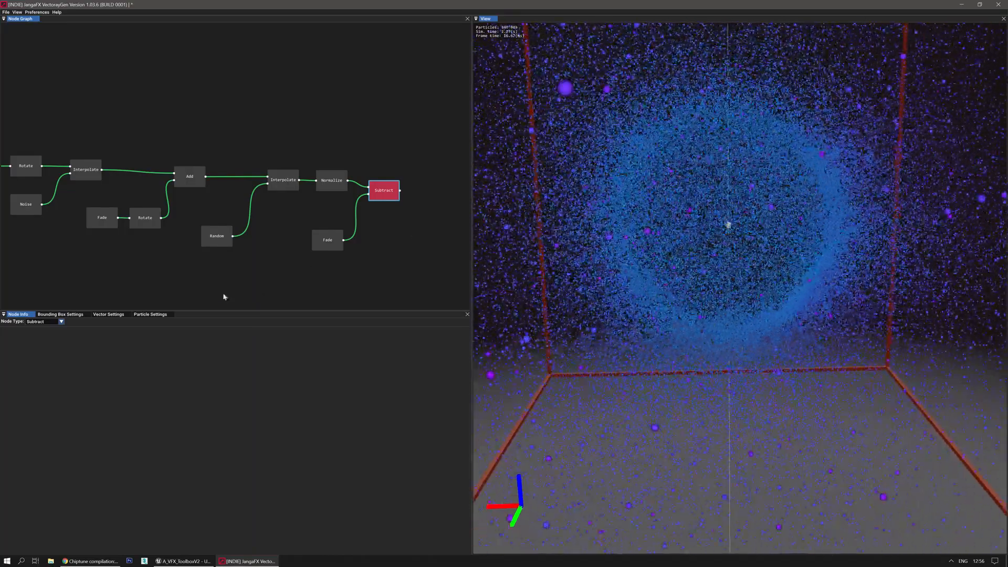
Set the particle Spawn Size to 12 on all three axes, and restart the simulation.
{"action": "left_click", "coordinate": [150, 314]}
{"action": "double_click", "coordinate": [120, 454]}
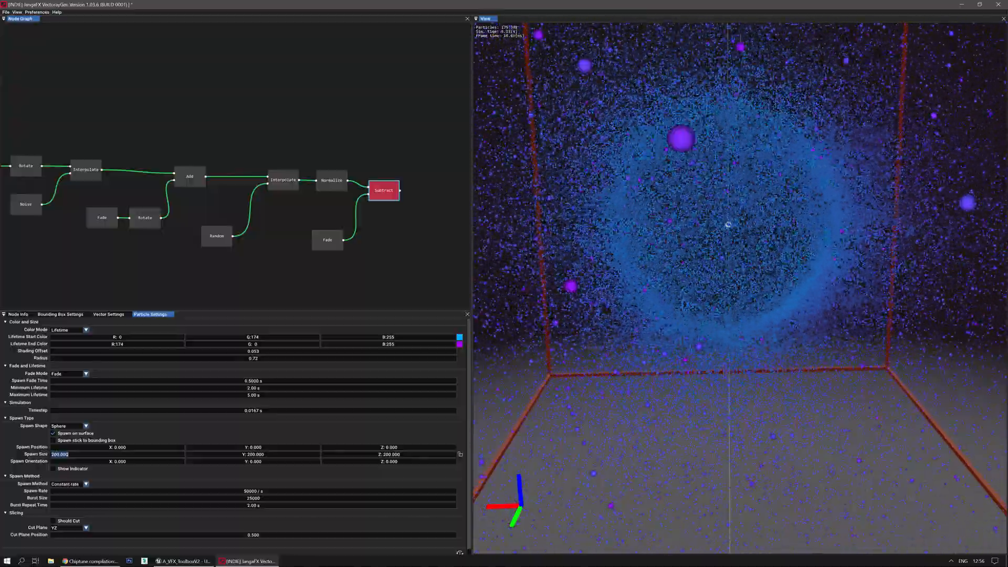
{"action": "type", "text": "12"}
{"action": "key", "text": "Tab"}
{"action": "type", "text": "12"}
{"action": "key", "text": "Tab"}
{"action": "type", "text": "12"}
{"action": "key", "text": "Return"}
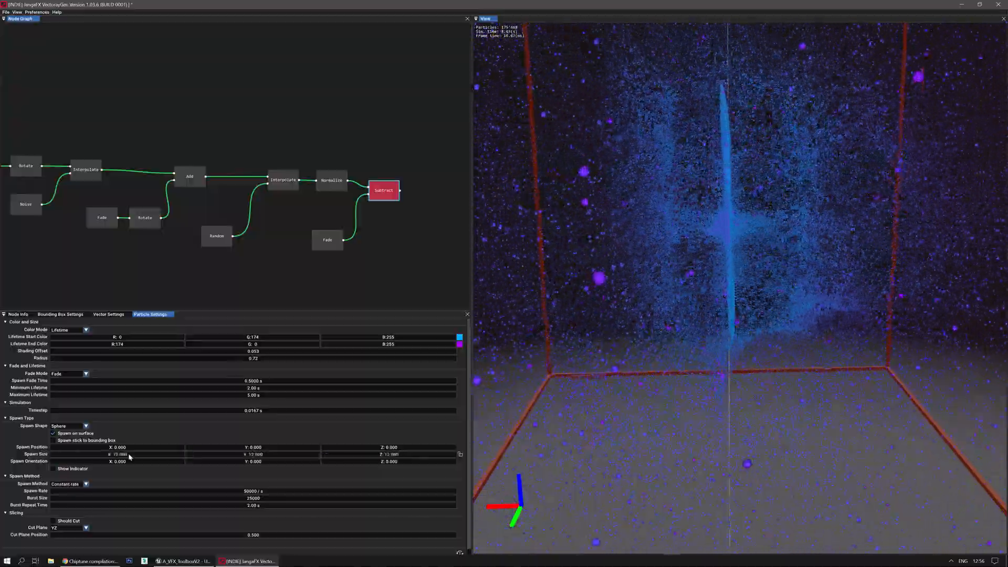
{"action": "right_click_drag", "start_coordinate": [608, 255], "coordinate": [676, 237]}
{"action": "key", "text": "r"}
Raise the Maximum Value to 300, Exponent to 40.9 and Length to 300 on the Fade feeding Subtract, checking the Subtract preview.
{"action": "left_click_drag", "start_coordinate": [389, 186], "coordinate": [388, 182]}
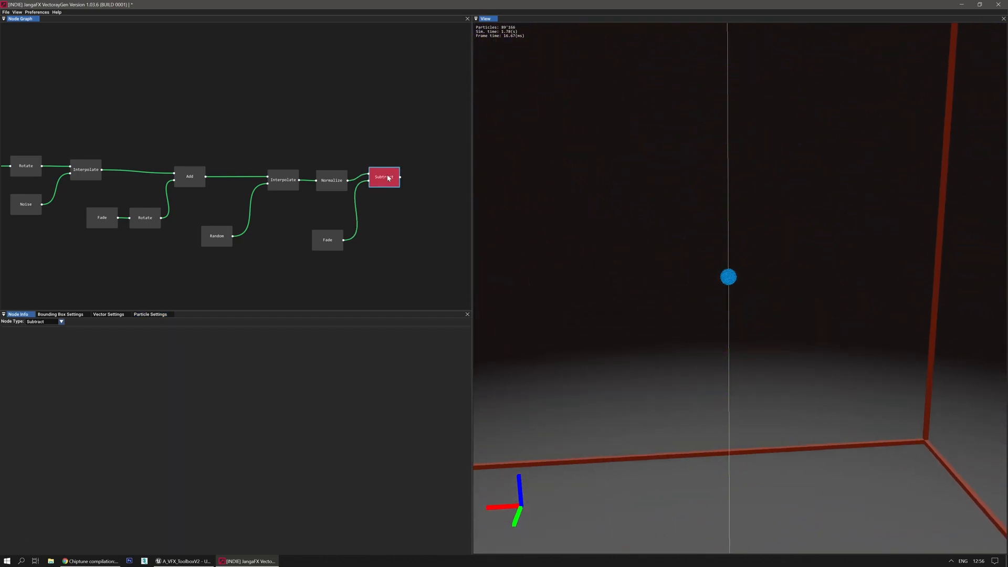
{"action": "left_click", "coordinate": [327, 240]}
{"action": "left_click_drag", "start_coordinate": [257, 360], "coordinate": [297, 360]}
{"action": "left_click", "coordinate": [393, 182]}
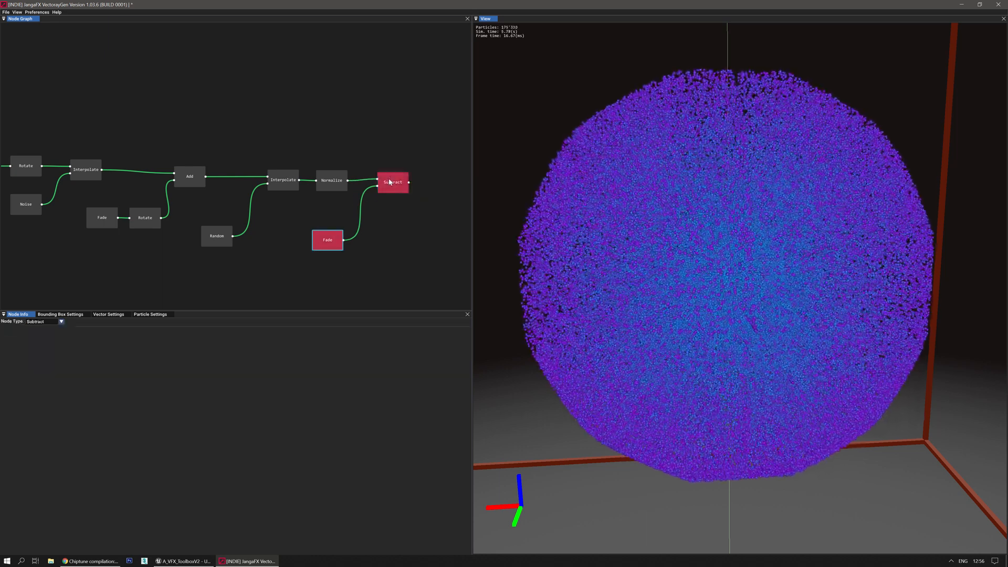
{"action": "left_click", "coordinate": [336, 234]}
{"action": "left_click_drag", "start_coordinate": [258, 362], "coordinate": [529, 349]}
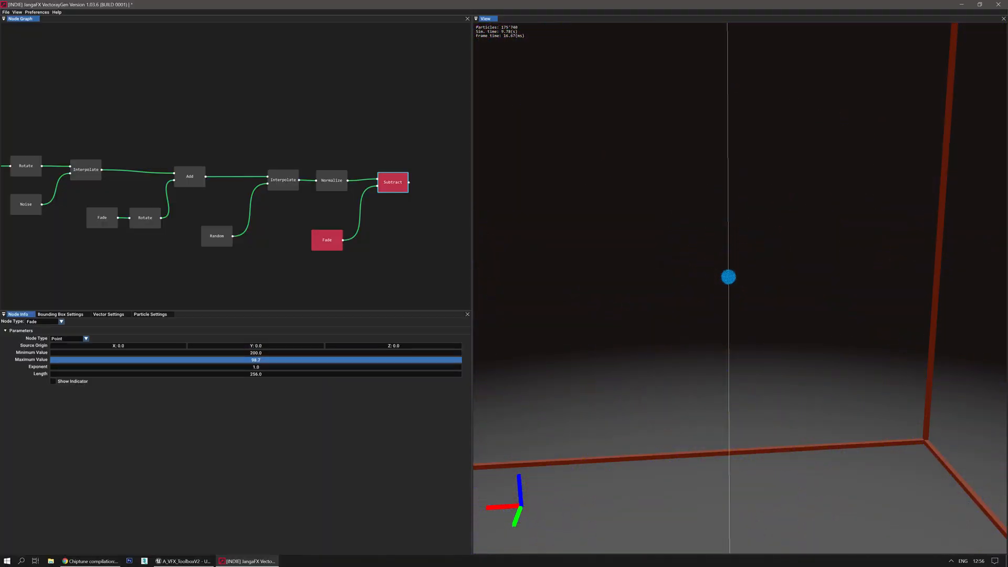
{"action": "left_click_drag", "start_coordinate": [997, 349], "coordinate": [1007, 349]}
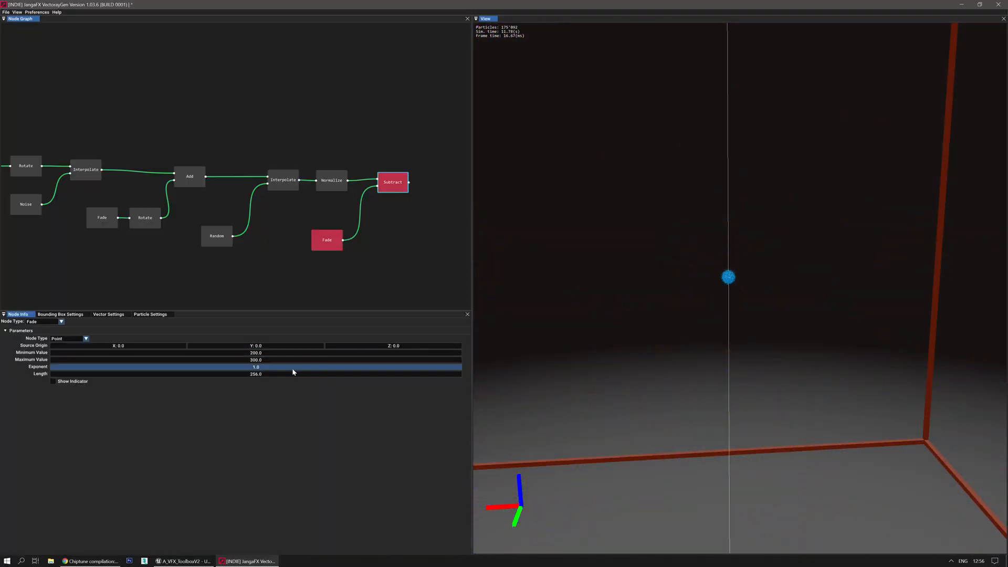
{"action": "left_click_drag", "start_coordinate": [322, 365], "coordinate": [326, 366]}
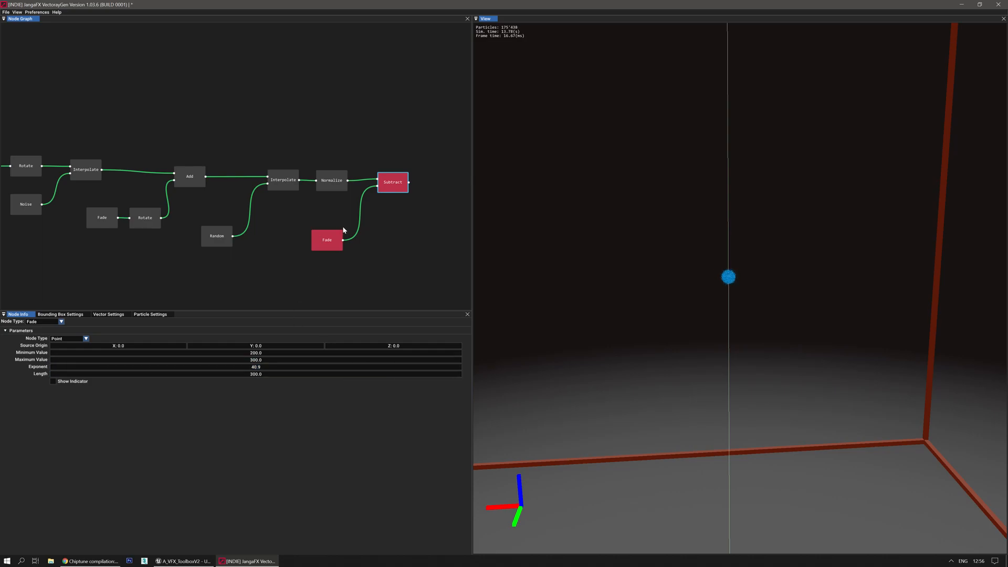
Replace the Fade feeding Subtract with a Coil node connected to Subtract's second input.
{"action": "key", "text": "Delete"}
{"action": "right_click", "coordinate": [326, 241]}
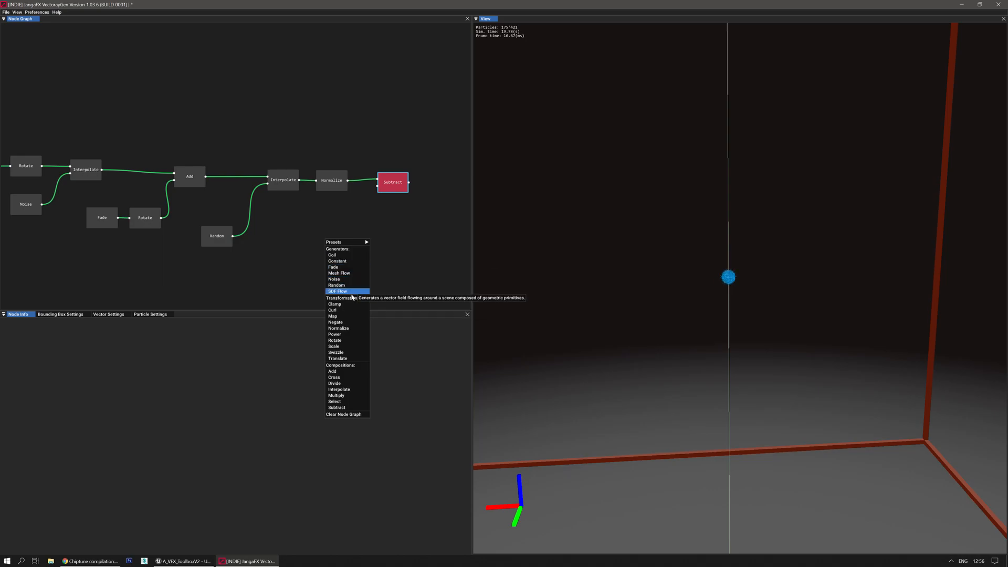
{"action": "left_click", "coordinate": [336, 254]}
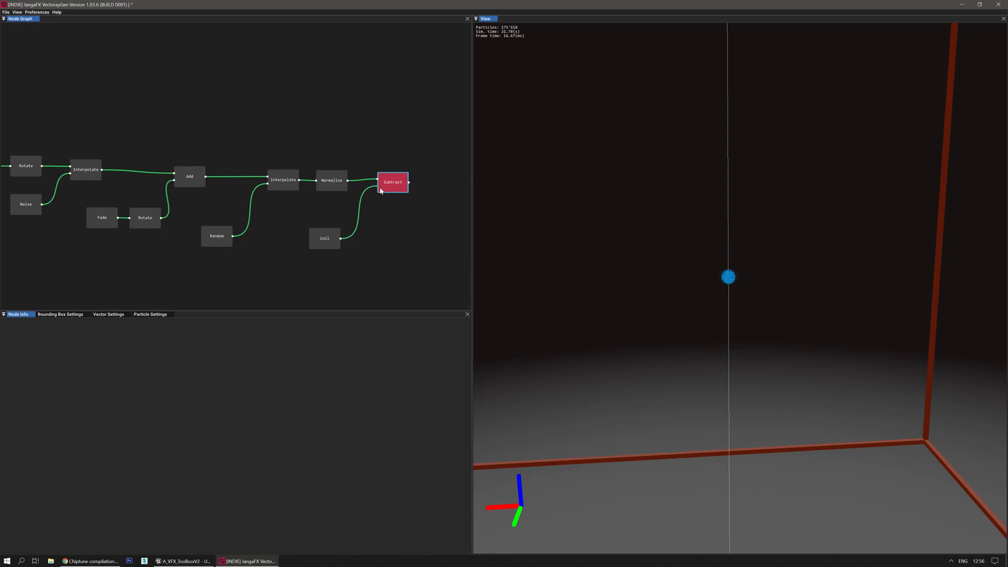
Replace the Coil node with a Random node connected to Subtract's second input.
{"action": "left_click", "coordinate": [324, 235]}
{"action": "key", "text": "Delete"}
{"action": "right_click", "coordinate": [322, 232]}
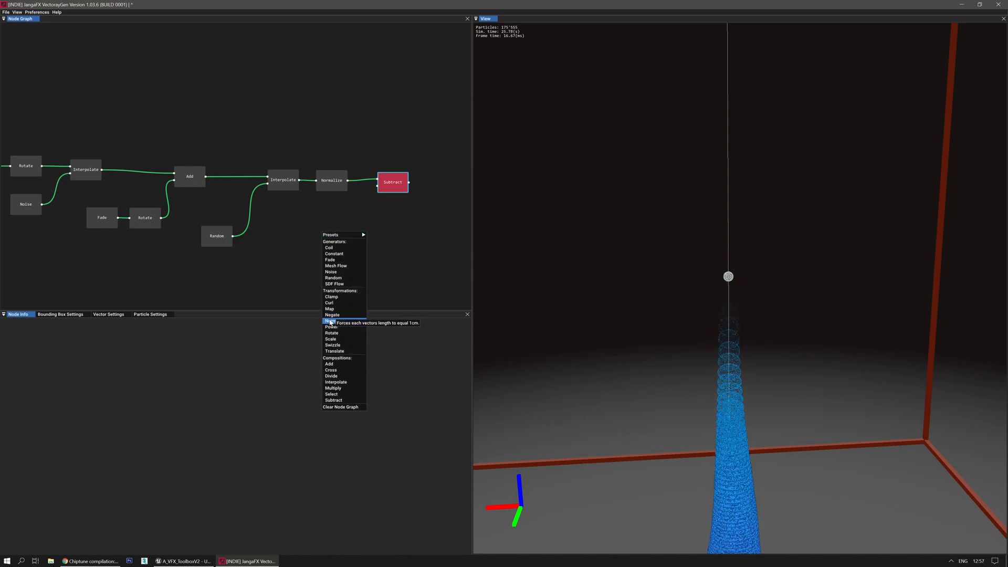
{"action": "left_click", "coordinate": [341, 279]}
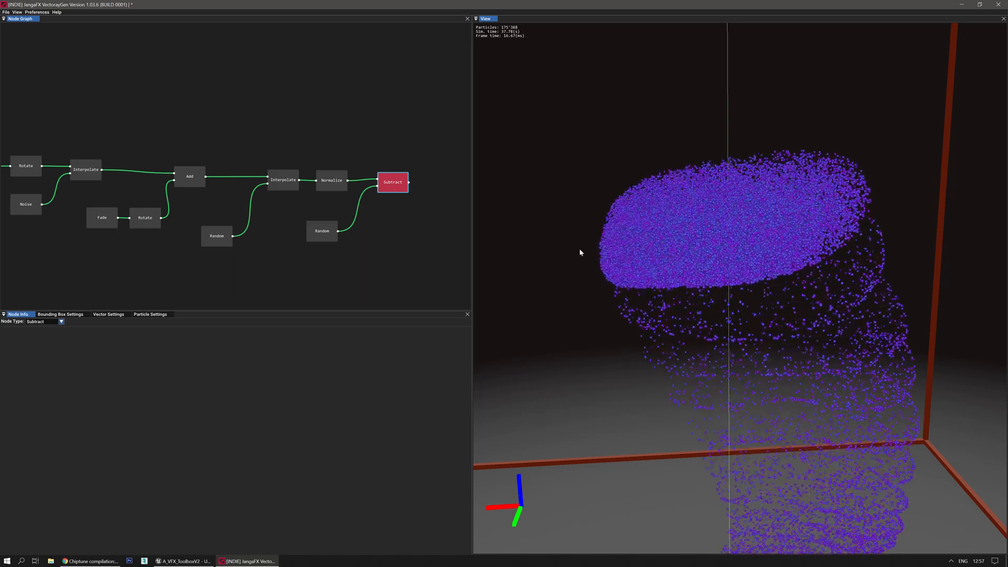
Restart the simulation and compare the particle preview of the new Random node with the Subtract result.
{"action": "key", "text": "r"}
{"action": "right_click_drag", "start_coordinate": [578, 248], "coordinate": [603, 315]}
{"action": "scroll", "coordinate": [594, 299], "scroll_direction": "up", "scroll_amount": 3}
{"action": "scroll", "coordinate": [583, 292], "scroll_direction": "down", "scroll_amount": 3}
{"action": "key", "text": "s"}
{"action": "left_click", "coordinate": [322, 232]}
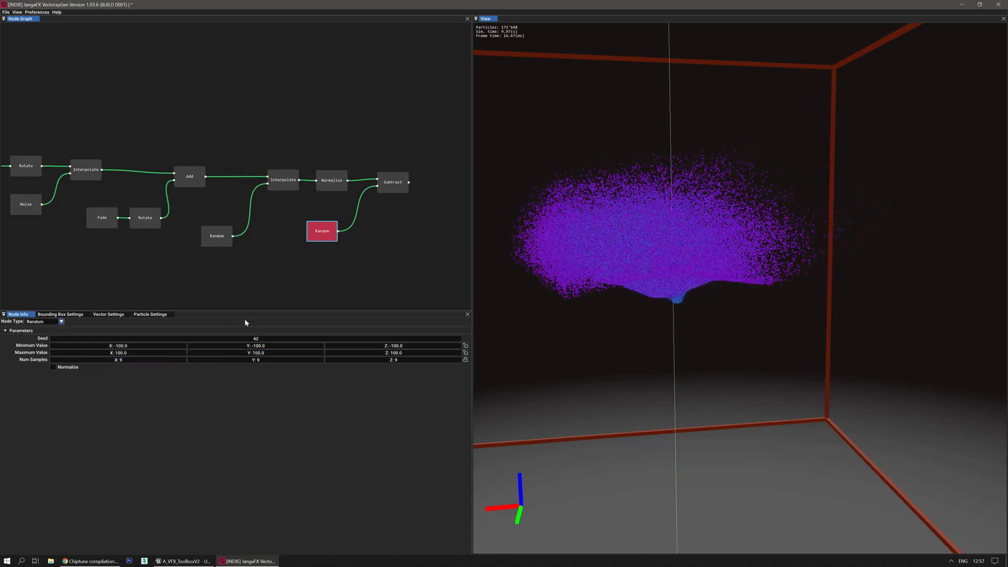
{"action": "scroll", "coordinate": [612, 354], "scroll_direction": "up", "scroll_amount": 2}
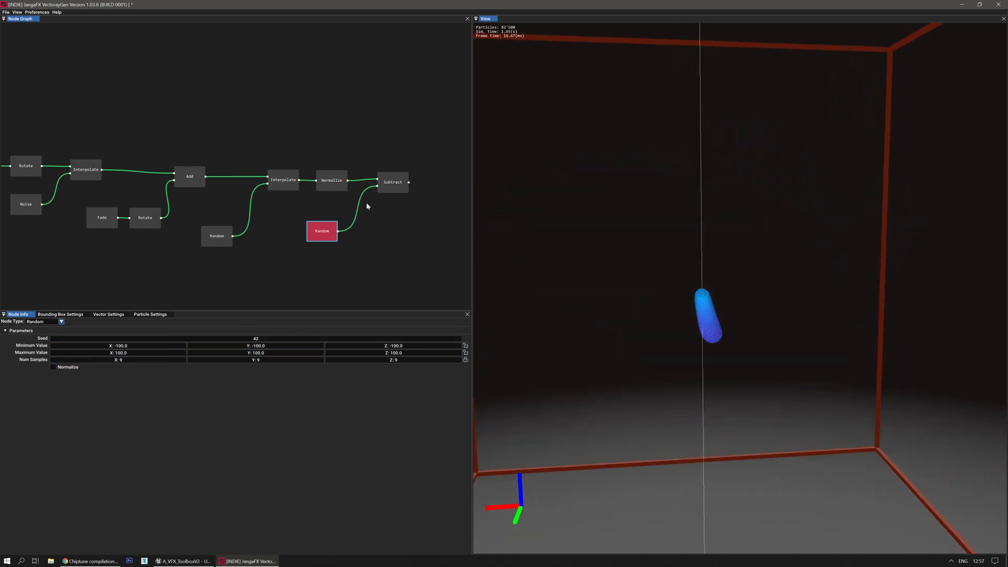
{"action": "left_click", "coordinate": [394, 183]}
Set the Seed to 68, Minimum Value to -50 and Maximum Value to 50 on all axes of the Random feeding Subtract.
{"action": "left_click", "coordinate": [322, 233]}
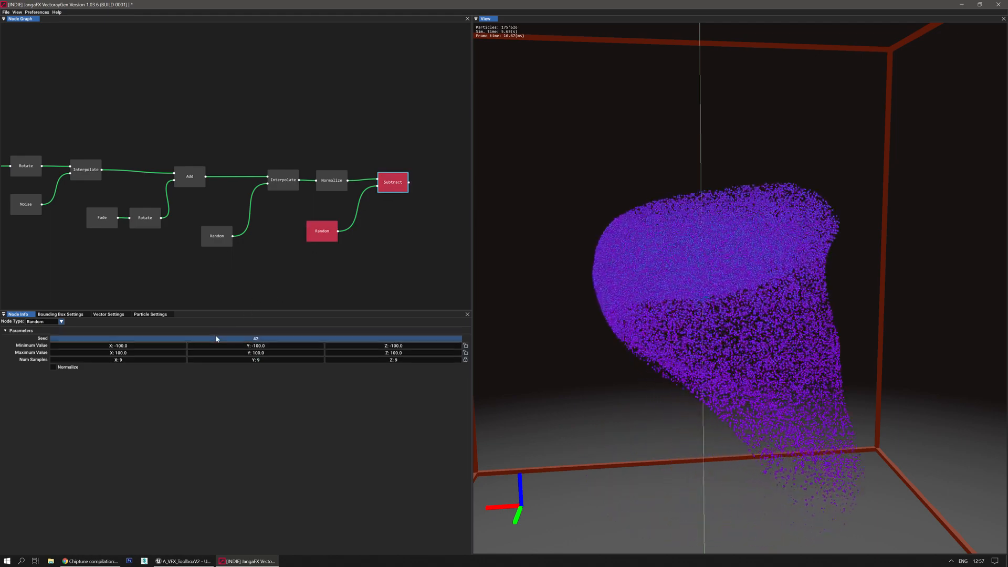
{"action": "left_click_drag", "start_coordinate": [216, 338], "coordinate": [282, 329]}
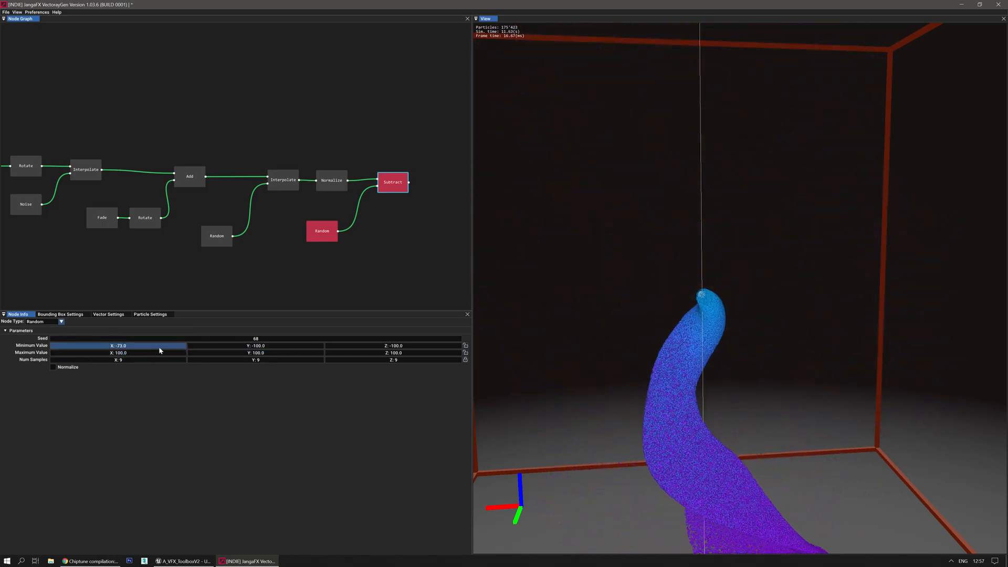
{"action": "type", "text": "50"}
{"action": "key", "text": "Tab"}
{"action": "type", "text": "-50"}
{"action": "key", "text": "Tab"}
{"action": "type", "text": "50"}
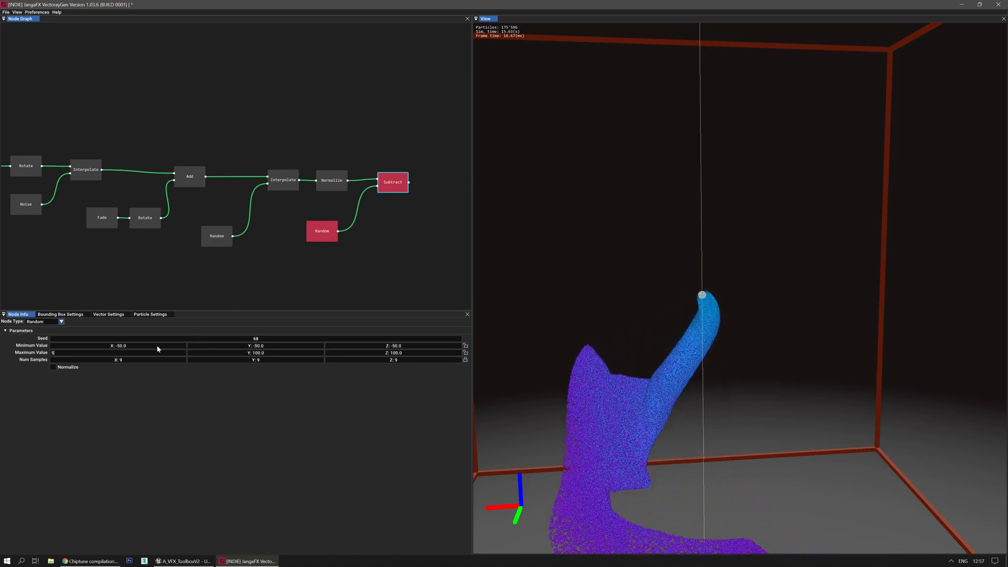
{"action": "key", "text": "Tab"}
{"action": "type", "text": "50"}
{"action": "key", "text": "Tab"}
{"action": "type", "text": "50"}
{"action": "key", "text": "Tab"}
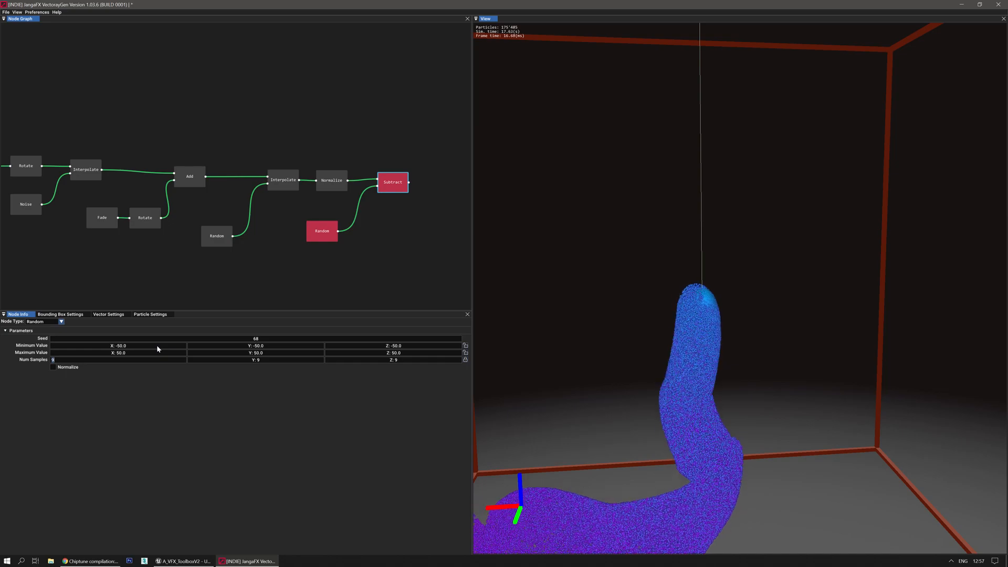
Set Num Samples to 4 on all axes of that Random node, and preview both it and the Subtract result.
{"action": "type", "text": "4"}
{"action": "key", "text": "Tab"}
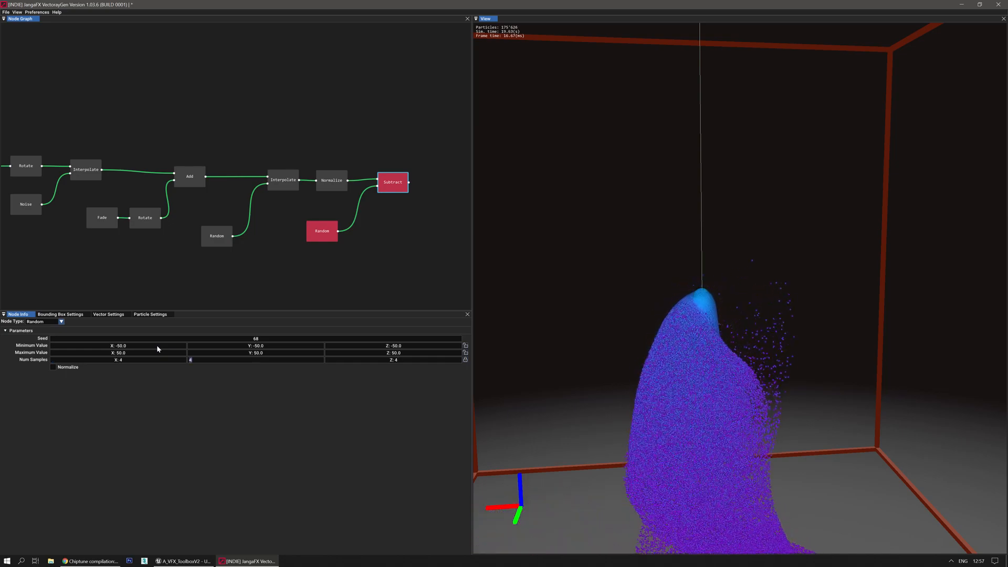
{"action": "type", "text": "4"}
{"action": "key", "text": "Tab"}
{"action": "type", "text": "4"}
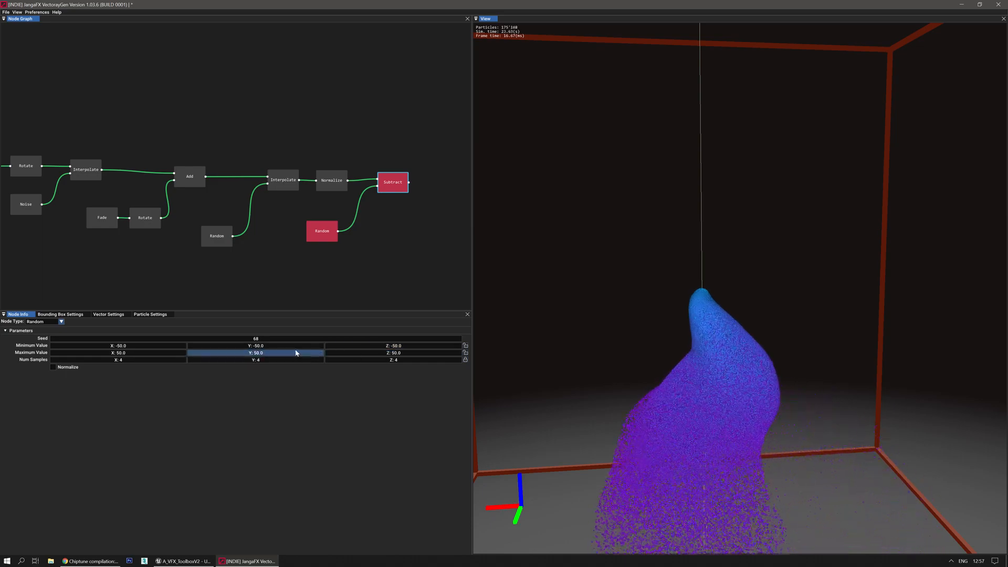
{"action": "left_click", "coordinate": [395, 180]}
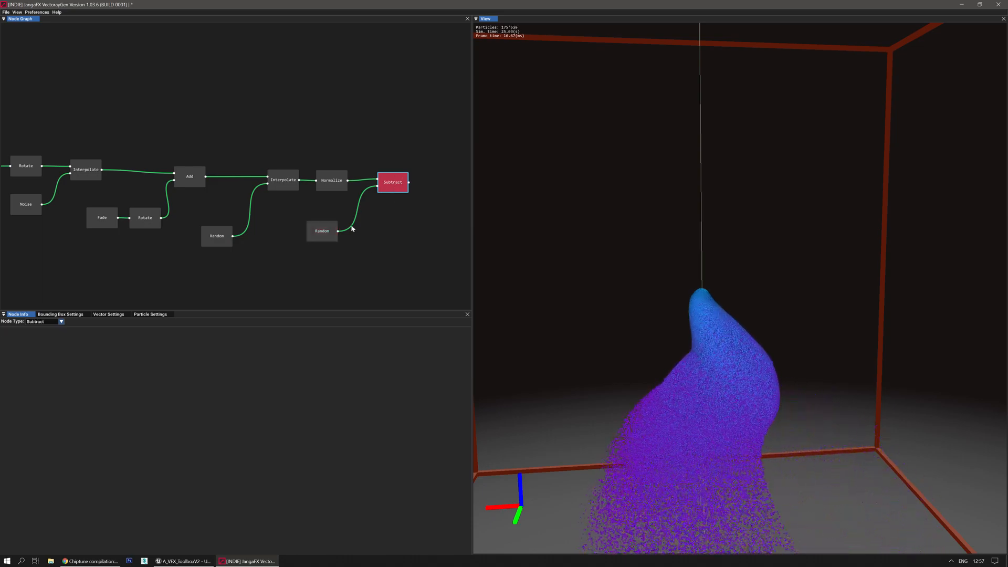
{"action": "left_click", "coordinate": [326, 231]}
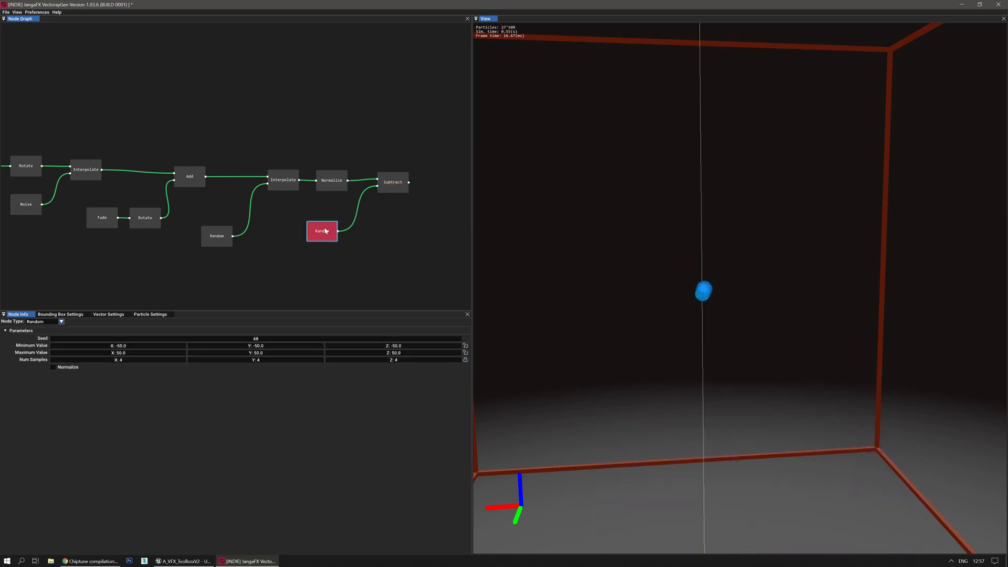
{"action": "left_click", "coordinate": [391, 181]}
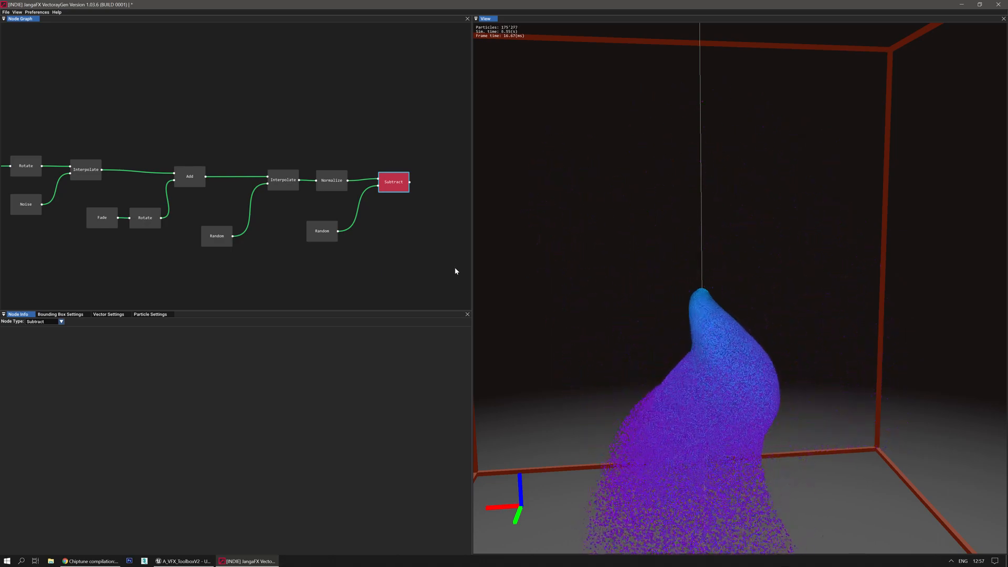
Replace the Subtract node with a Multiply node fed by Normalize and the last Random, and inspect its particle preview.
{"action": "left_click_drag", "start_coordinate": [379, 270], "coordinate": [367, 298]}
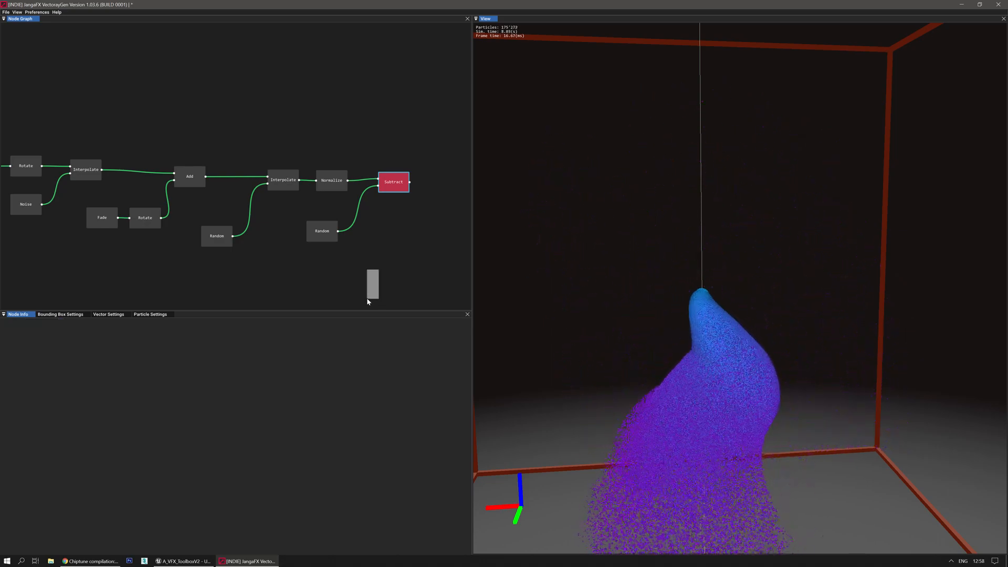
{"action": "key", "text": "Delete"}
{"action": "right_click", "coordinate": [388, 179]}
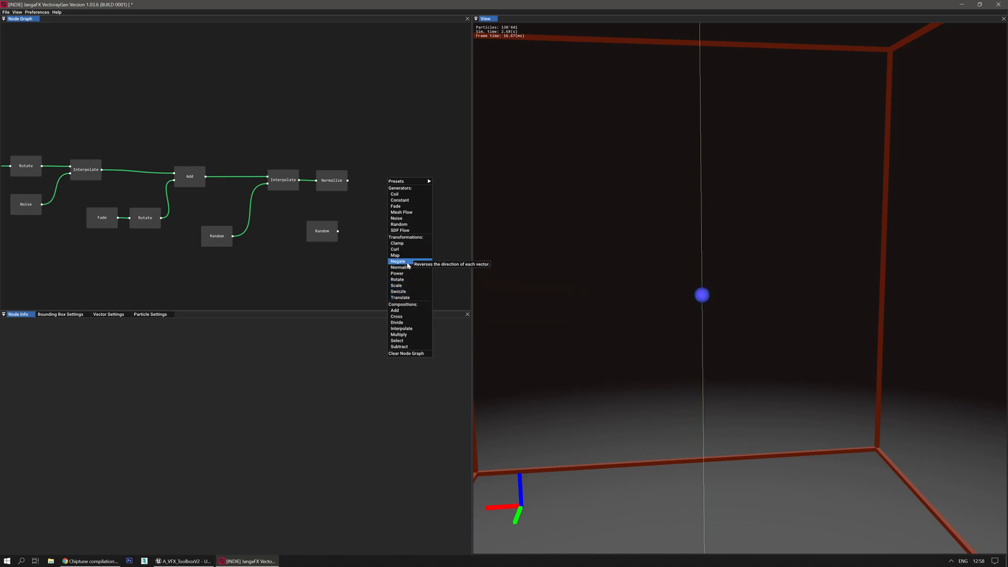
{"action": "left_click", "coordinate": [405, 335]}
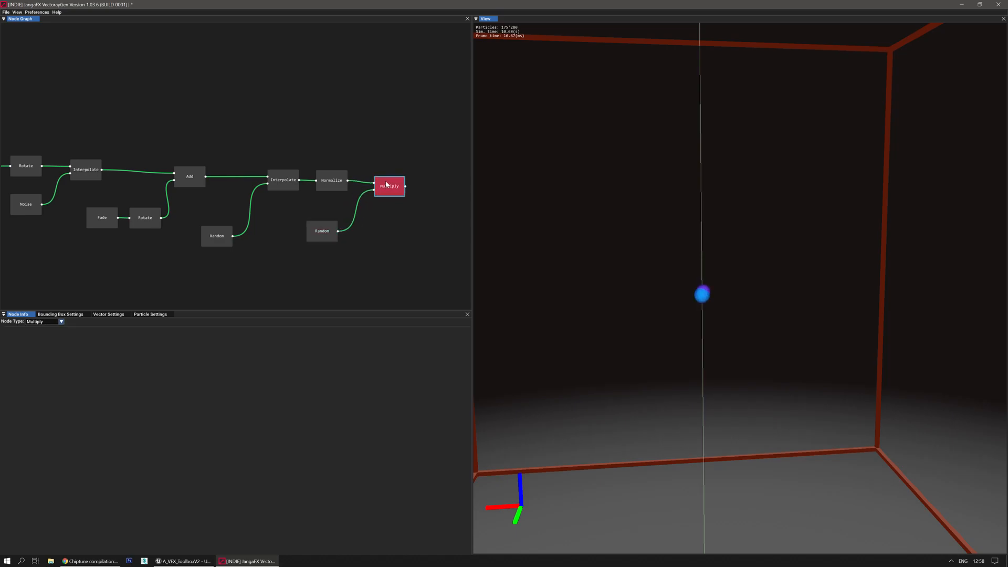
{"action": "mouse_move", "coordinate": [740, 289]}
{"action": "right_mouse_down"}
{"action": "mouse_move", "coordinate": [693, 268]}
{"action": "mouse_move", "coordinate": [735, 278]}
{"action": "mouse_move", "coordinate": [725, 309]}
{"action": "mouse_move", "coordinate": [729, 299]}
{"action": "right_mouse_up"}
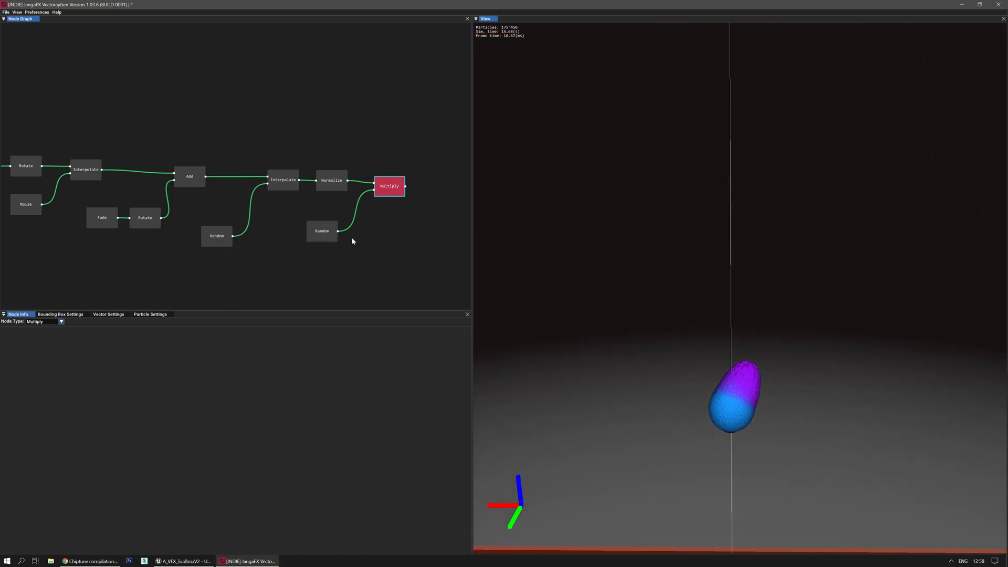
Set the Minimum Value to -200 and Maximum Value to 200 on the Random feeding Multiply, and preview Multiply and Normalize.
{"action": "left_click", "coordinate": [318, 229]}
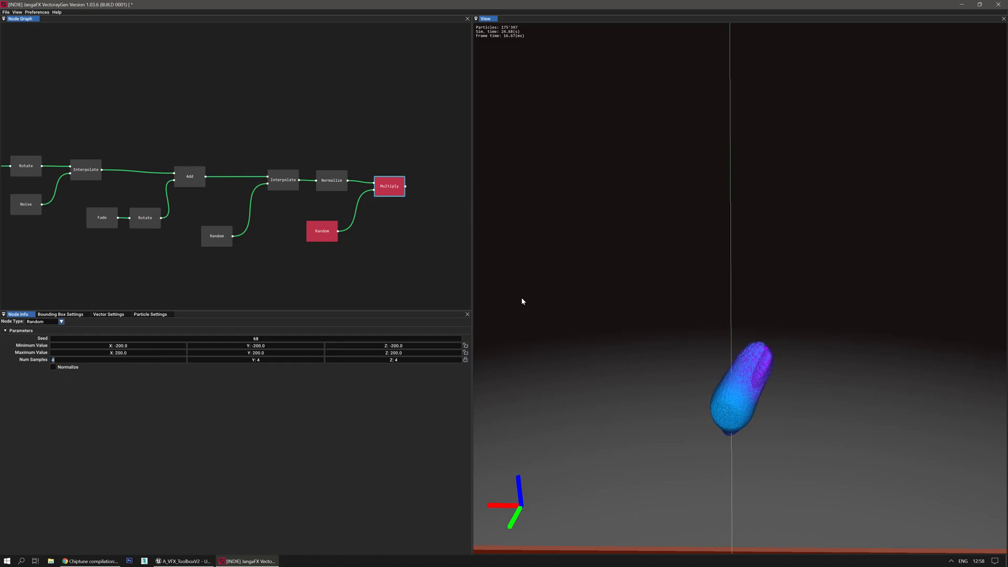
{"action": "middle_click_drag", "start_coordinate": [599, 499], "coordinate": [599, 380]}
{"action": "scroll", "coordinate": [600, 380], "scroll_direction": "down", "scroll_amount": 3}
{"action": "left_click", "coordinate": [389, 184]}
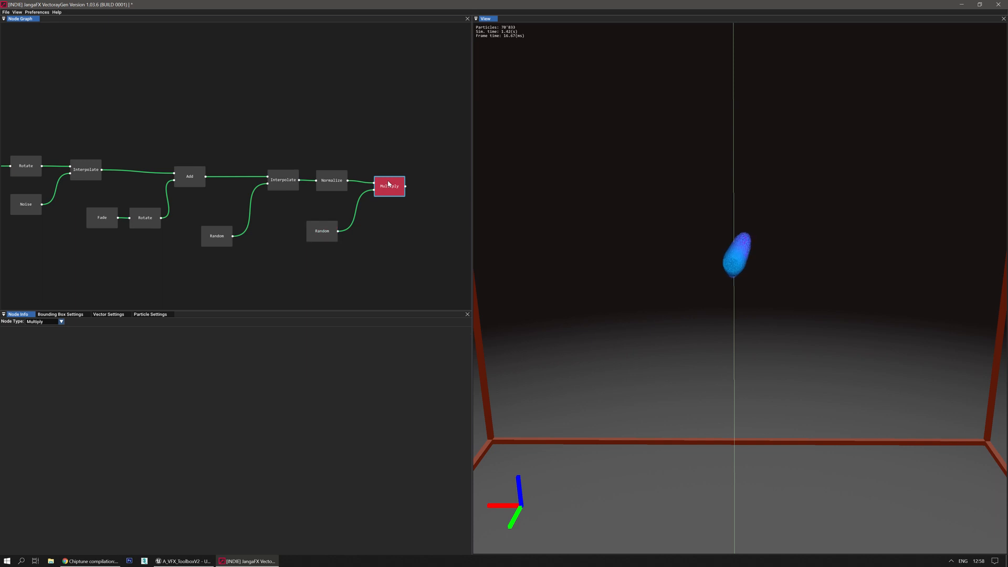
{"action": "left_click", "coordinate": [335, 165]}
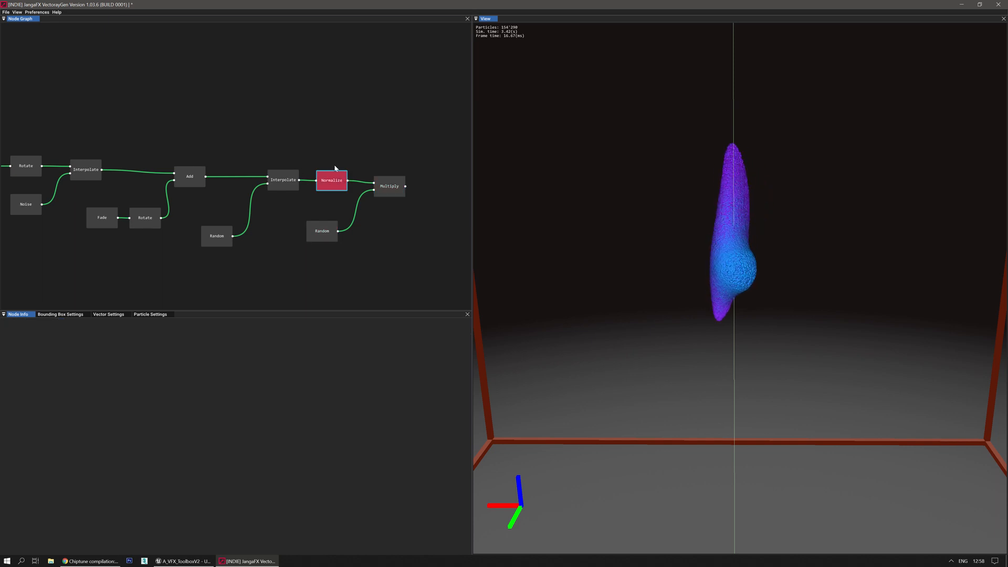
Add an Interpolate node at the end of the graph, with Normalize as its first input and Multiply as its second.
{"action": "right_click", "coordinate": [297, 181]}
{"action": "left_click", "coordinate": [328, 114]}
{"action": "middle_click_drag", "start_coordinate": [332, 125], "coordinate": [273, 175]}
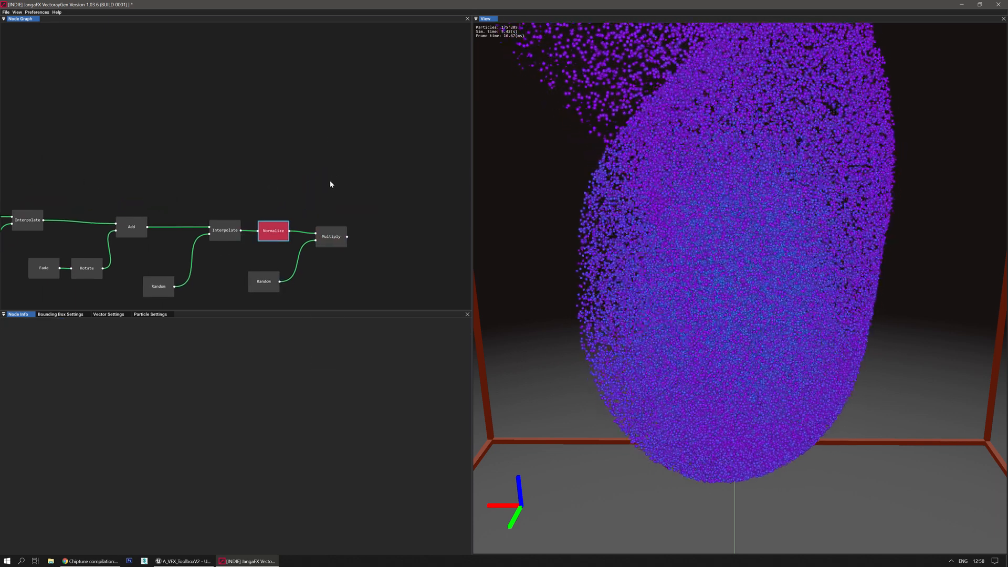
{"action": "right_click", "coordinate": [385, 178]}
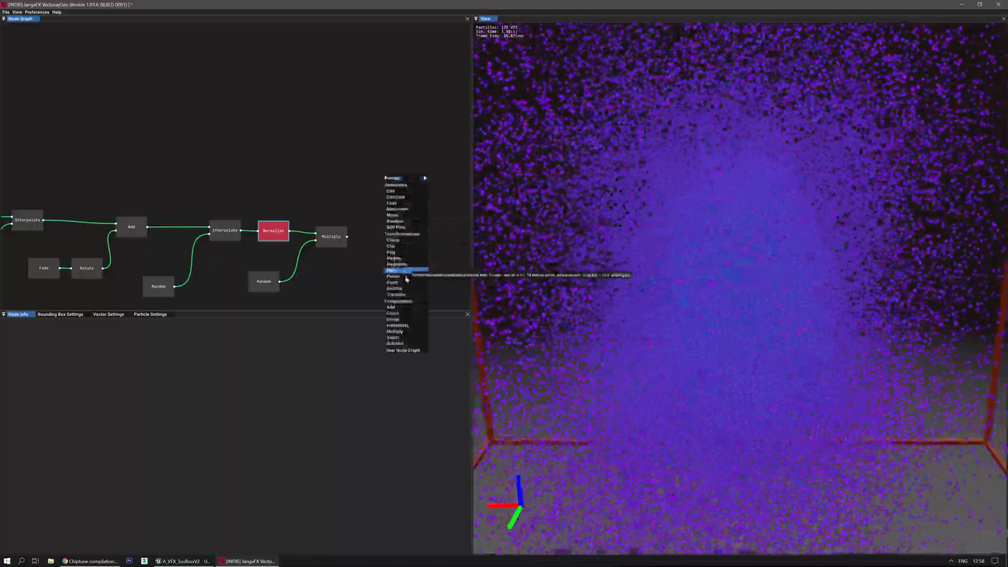
{"action": "mouse_move", "coordinate": [406, 290]}
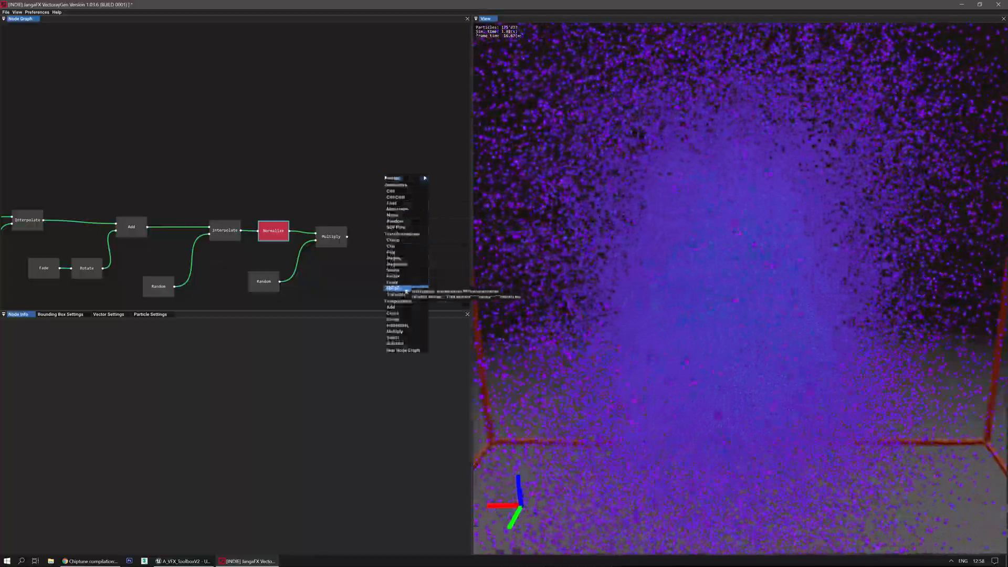
{"action": "left_click", "coordinate": [404, 325]}
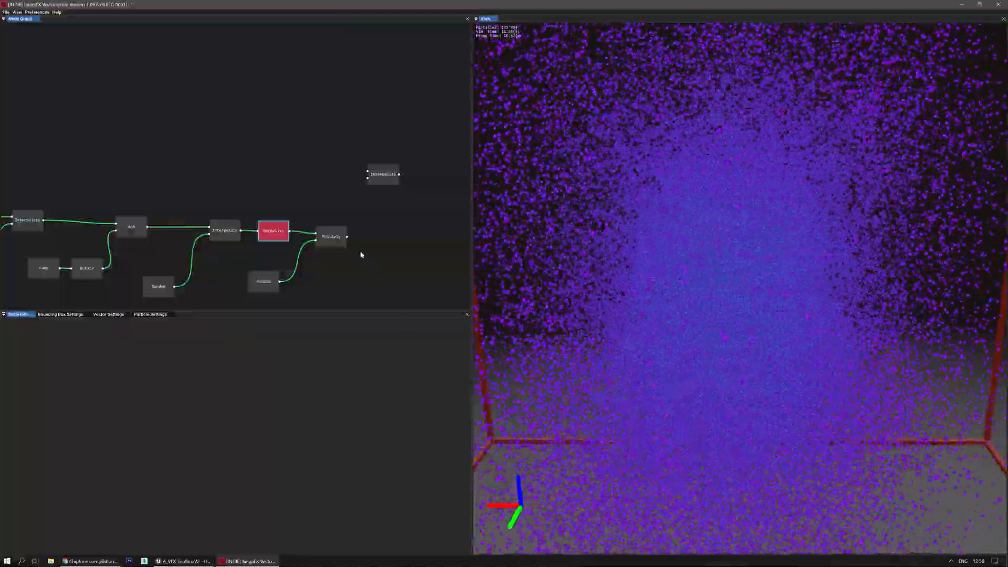
{"action": "left_click_drag", "start_coordinate": [348, 236], "coordinate": [368, 178]}
{"action": "left_click_drag", "start_coordinate": [290, 231], "coordinate": [387, 192]}
{"action": "left_click", "coordinate": [379, 172]}
Preview the final Interpolate node and set its Blending Factor to 0.120.
{"action": "right_click_drag", "start_coordinate": [601, 297], "coordinate": [587, 298]}
{"action": "left_click", "coordinate": [372, 239]}
{"action": "right_click", "coordinate": [412, 264]}
{"action": "left_click", "coordinate": [388, 193]}
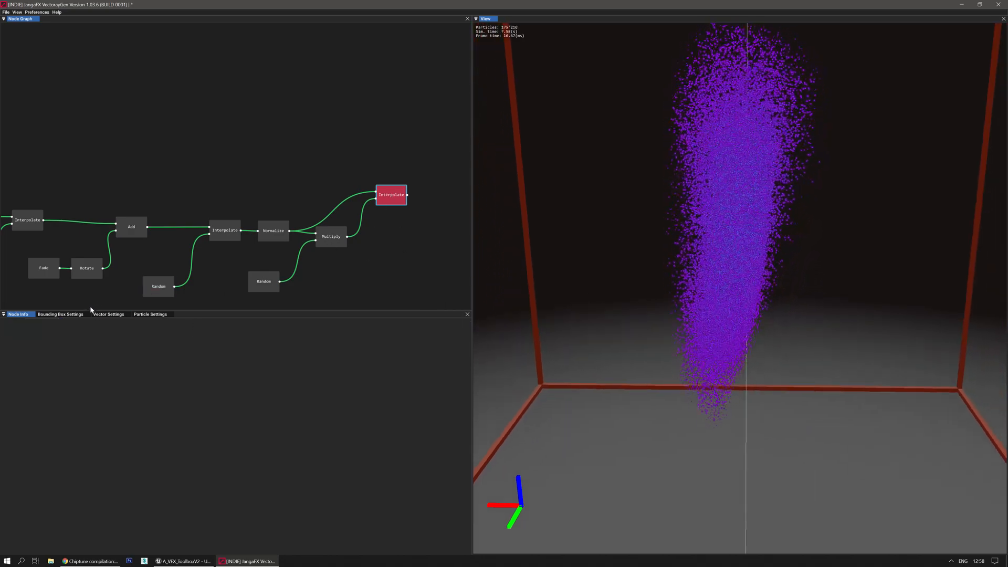
{"action": "left_click", "coordinate": [399, 195]}
{"action": "left_click_drag", "start_coordinate": [257, 339], "coordinate": [243, 343]}
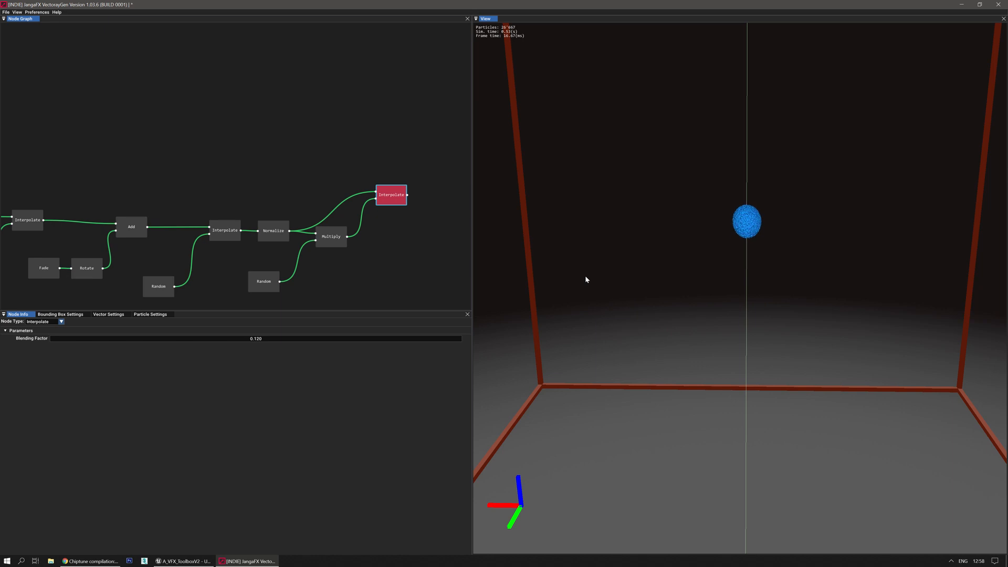
Preview the particle result at the Add node in the middle of the graph.
{"action": "right_click", "coordinate": [363, 259]}
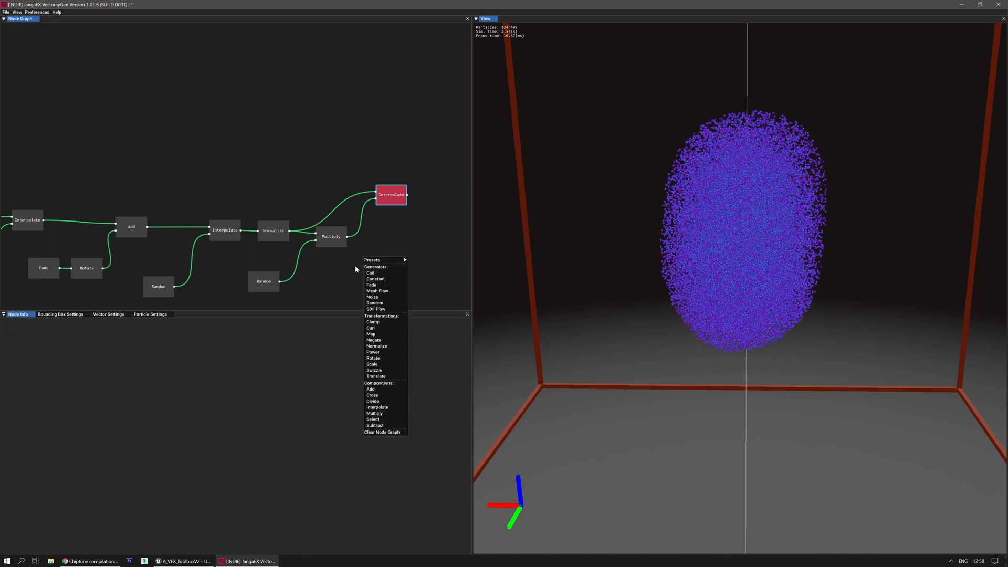
{"action": "left_click", "coordinate": [354, 267]}
{"action": "scroll", "coordinate": [319, 277], "scroll_direction": "down", "scroll_amount": 1}
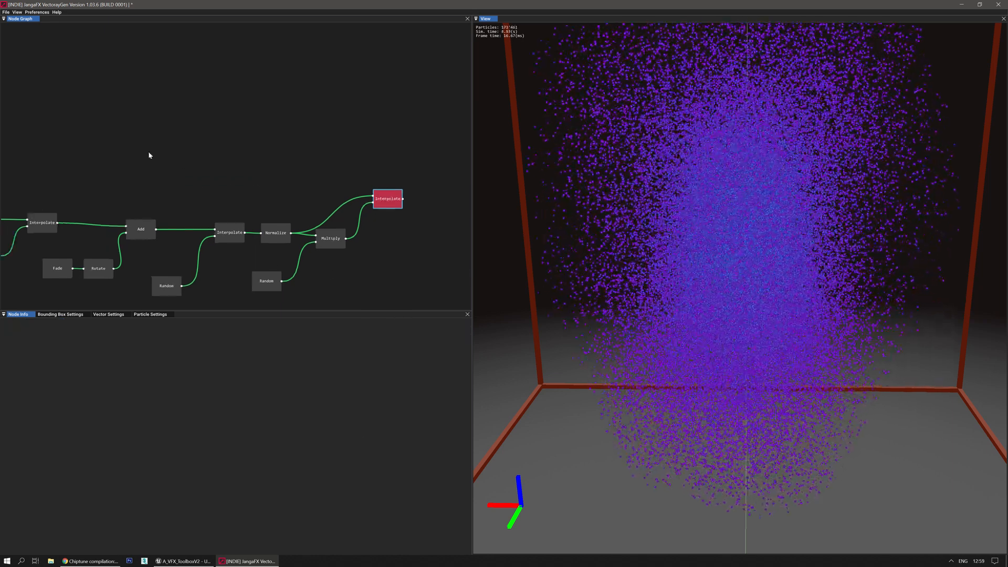
{"action": "middle_click_drag", "start_coordinate": [151, 155], "coordinate": [283, 128]}
{"action": "left_click", "coordinate": [274, 201]}
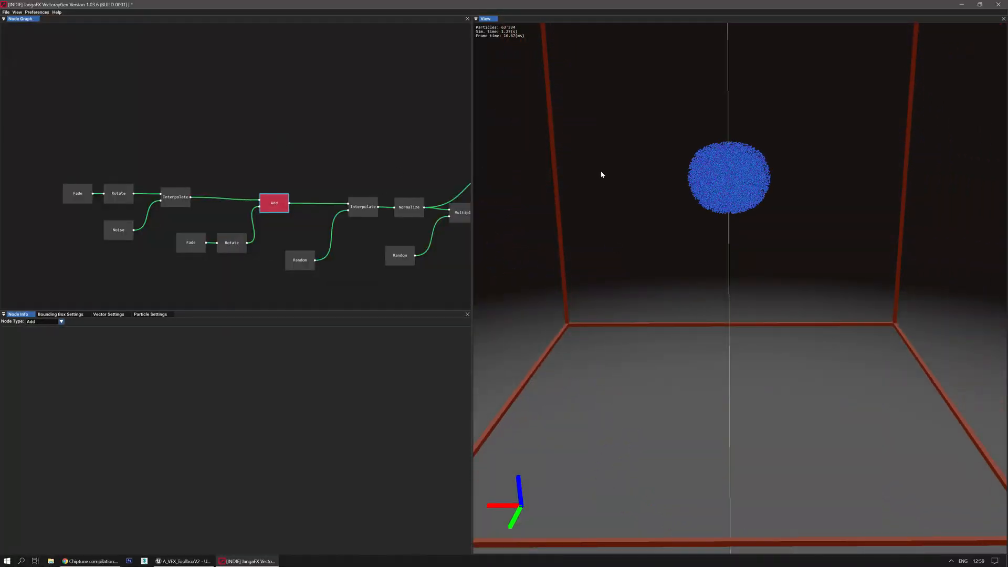
{"action": "scroll", "coordinate": [601, 174], "scroll_direction": "up", "scroll_amount": 3}
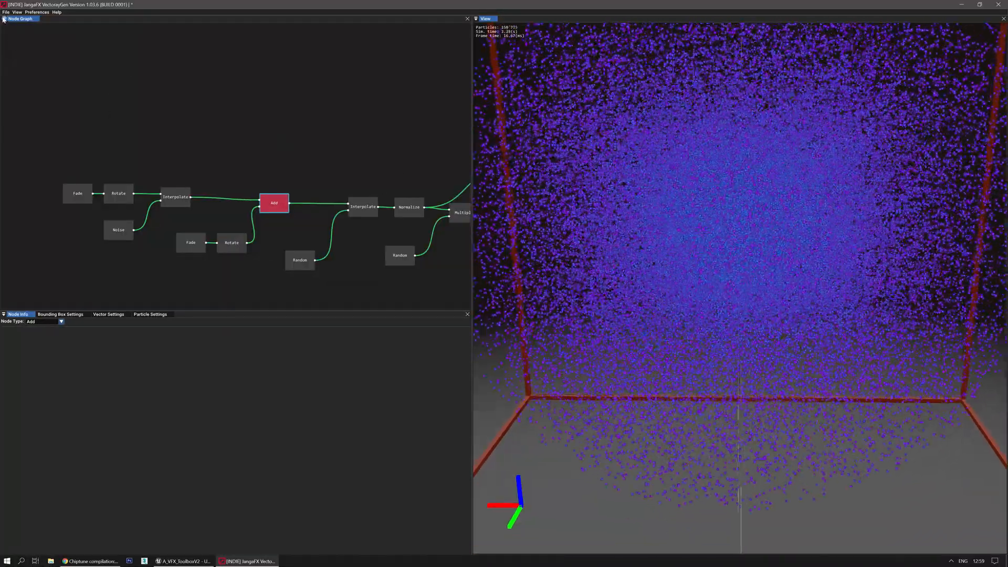
Check the project and export commands, and compare the previews of the Interpolate after Add and the final Interpolate.
{"action": "left_click", "coordinate": [5, 12]}
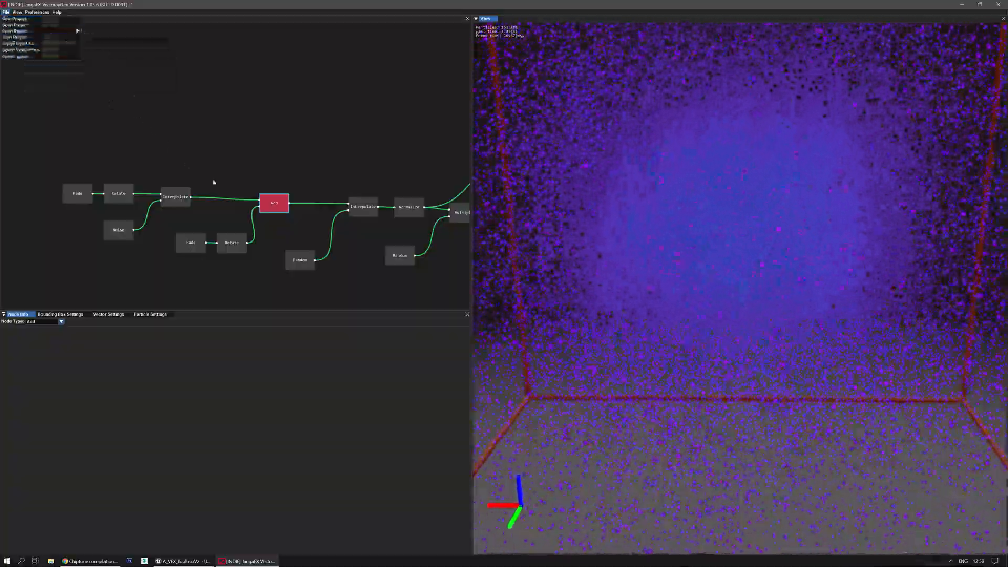
{"action": "right_click", "coordinate": [153, 158]}
{"action": "left_click", "coordinate": [360, 204]}
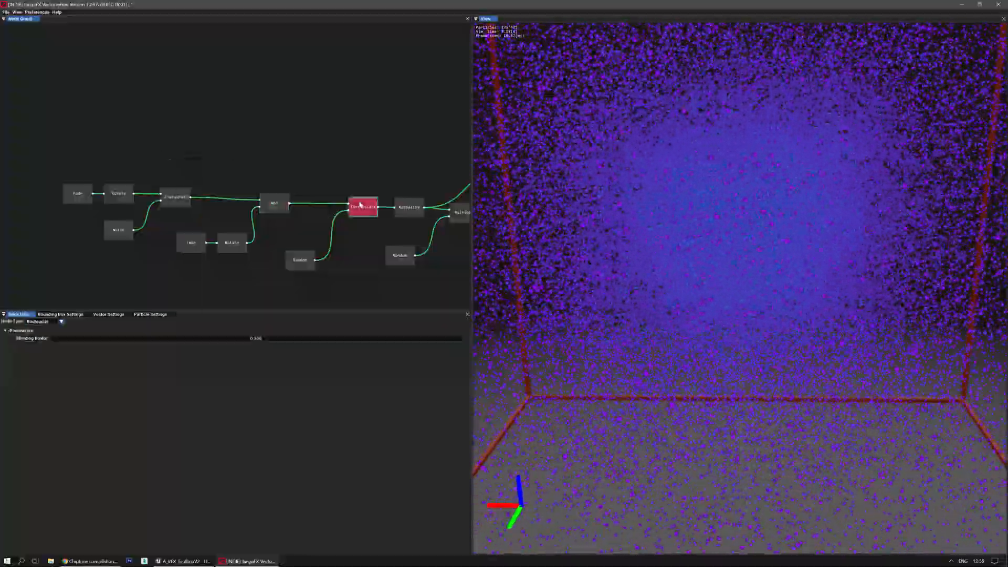
{"action": "left_click", "coordinate": [7, 12]}
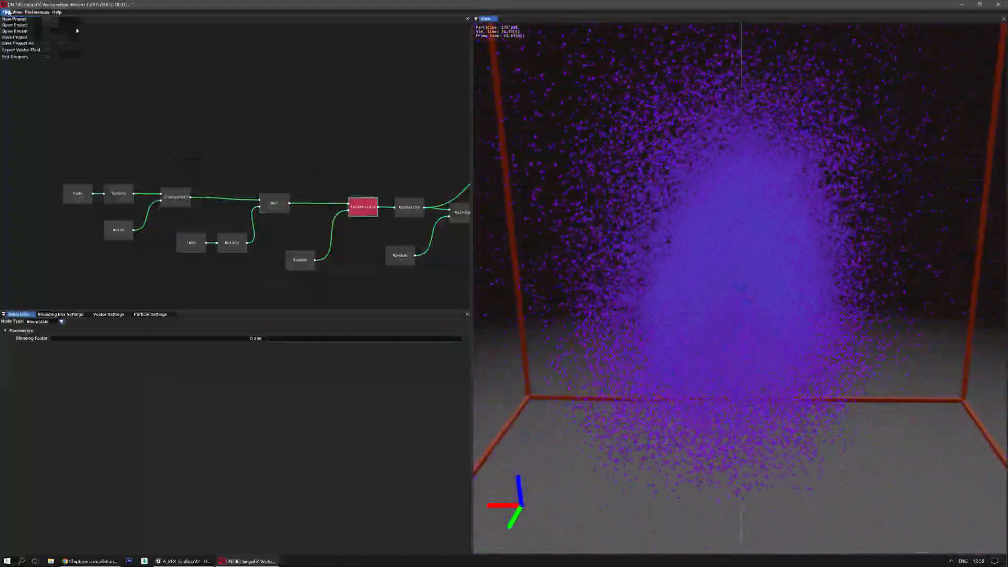
{"action": "left_click", "coordinate": [195, 106]}
{"action": "middle_click_drag", "start_coordinate": [351, 137], "coordinate": [229, 159]}
{"action": "middle_click_drag", "start_coordinate": [301, 150], "coordinate": [228, 170]}
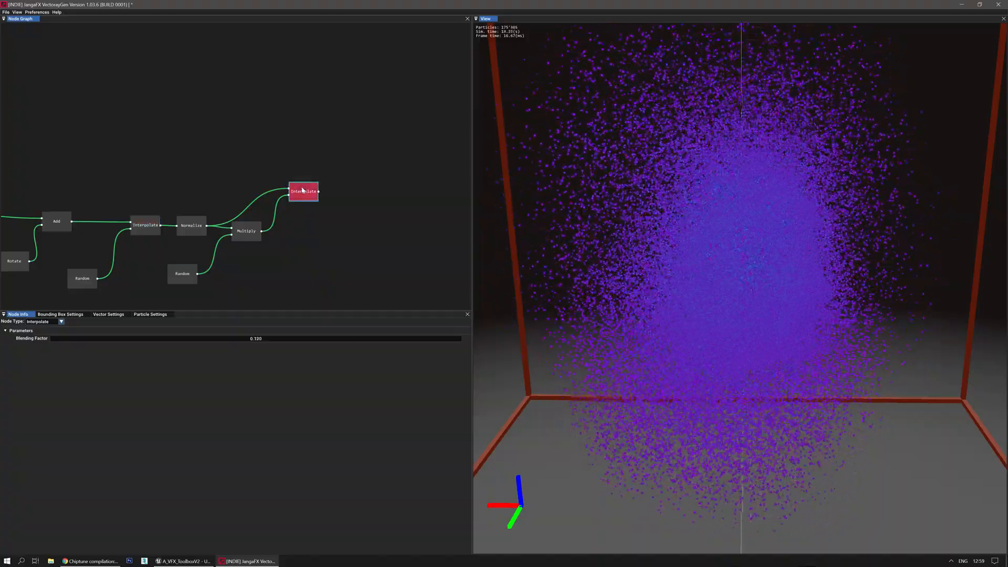
Create an Add node with the middle Add as first input and the final Interpolate as second, and preview it.
{"action": "left_click", "coordinate": [197, 140]}
{"action": "middle_click_drag", "start_coordinate": [204, 123], "coordinate": [268, 168]}
{"action": "right_click", "coordinate": [249, 162]}
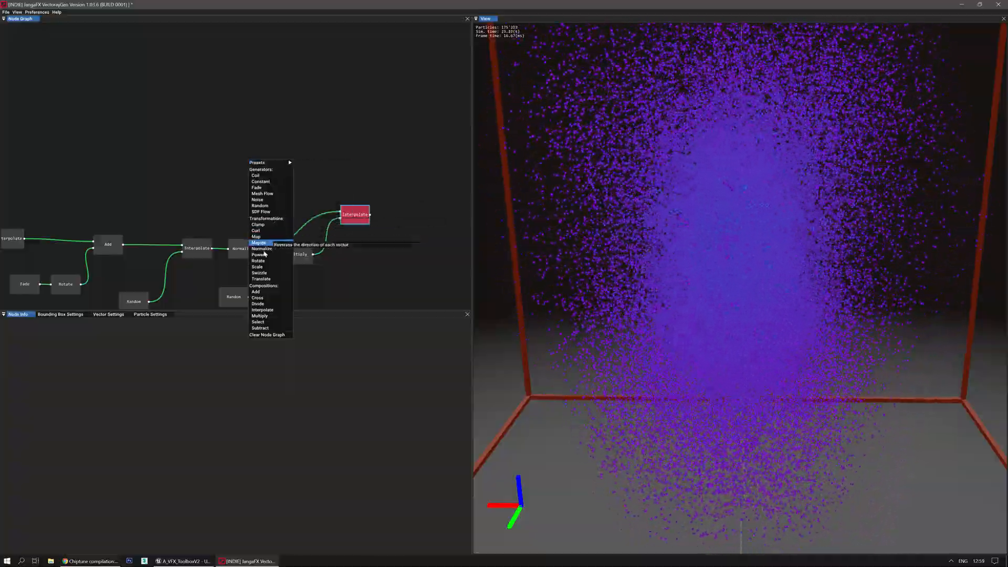
{"action": "left_click", "coordinate": [274, 292]}
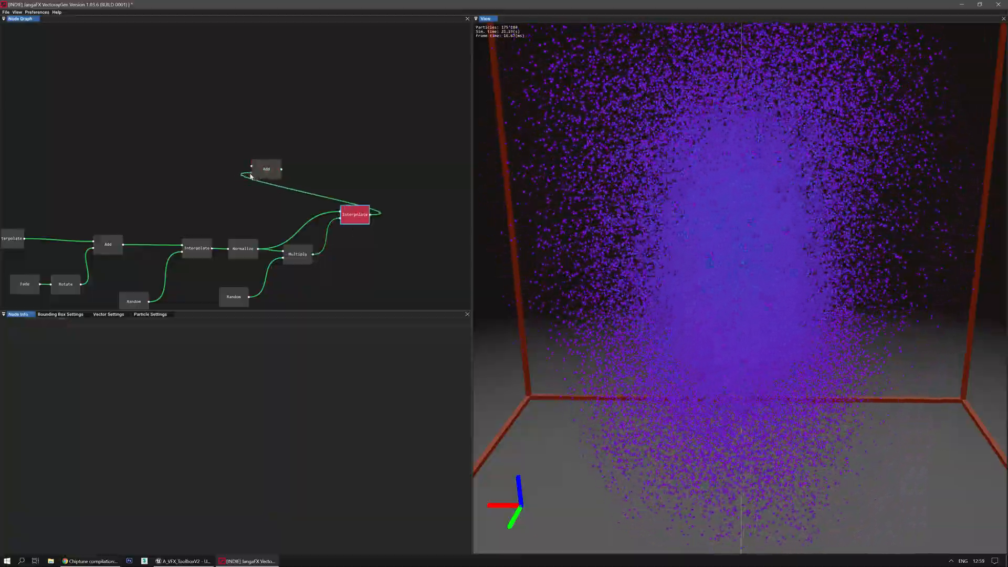
{"action": "left_click_drag", "start_coordinate": [123, 244], "coordinate": [251, 166]}
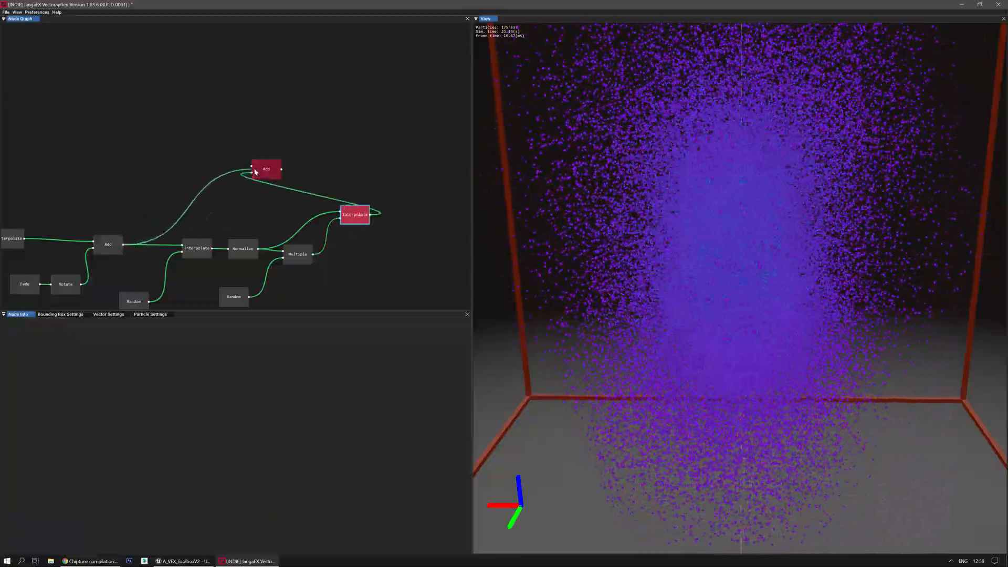
{"action": "left_click", "coordinate": [260, 168]}
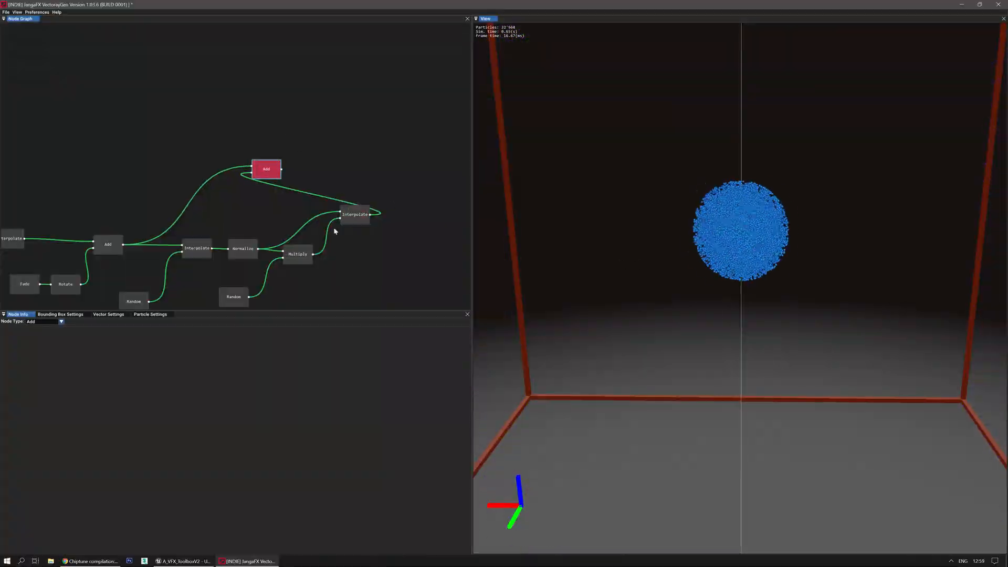
{"action": "mouse_move", "coordinate": [584, 334]}
{"action": "right_mouse_down"}
{"action": "mouse_move", "coordinate": [582, 358]}
{"action": "mouse_move", "coordinate": [583, 333]}
{"action": "right_mouse_up"}
{"action": "key", "text": "s"}
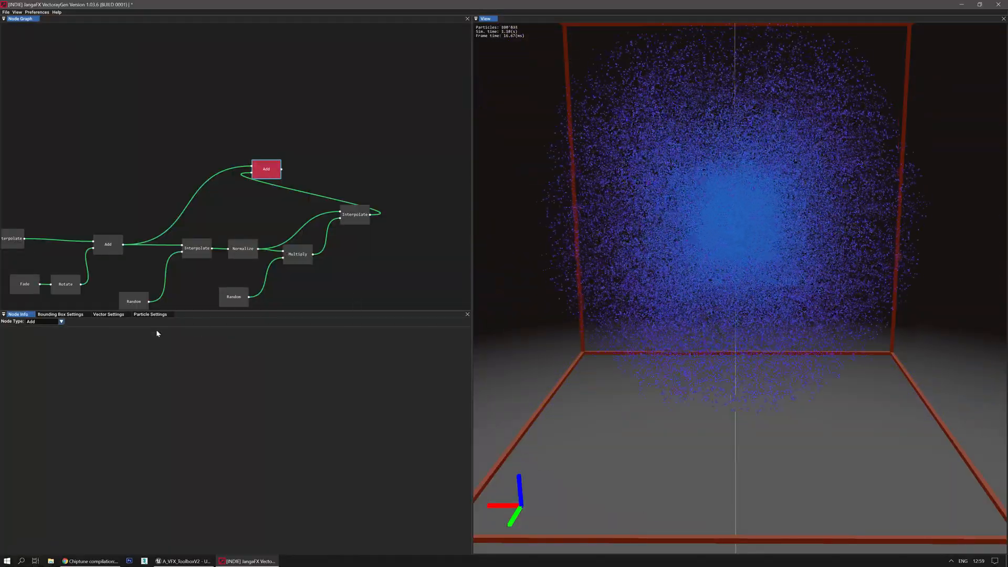
Set the bounding box's minimum bounds to -128 on X, Y and Z.
{"action": "left_click", "coordinate": [71, 314]}
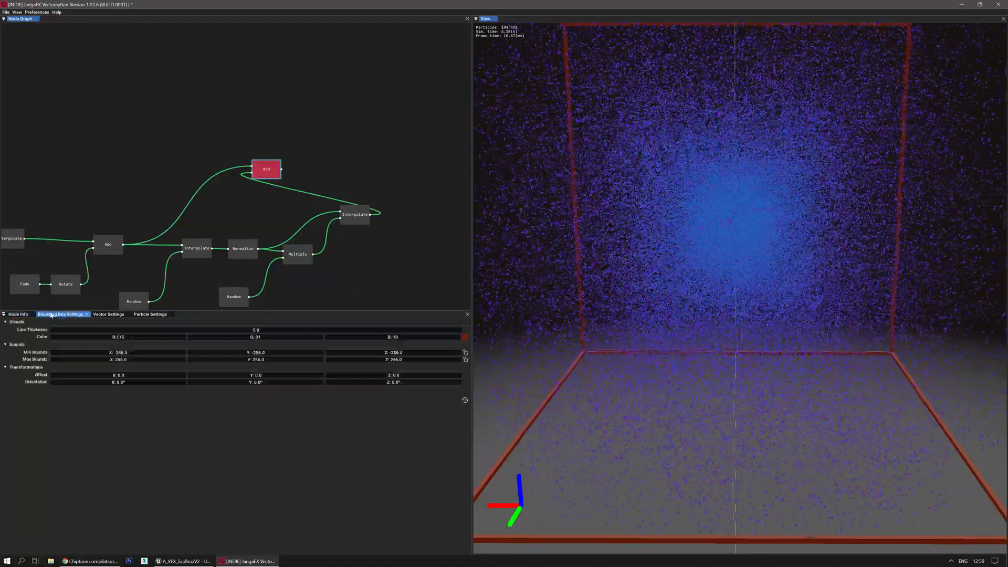
{"action": "double_click", "coordinate": [132, 355]}
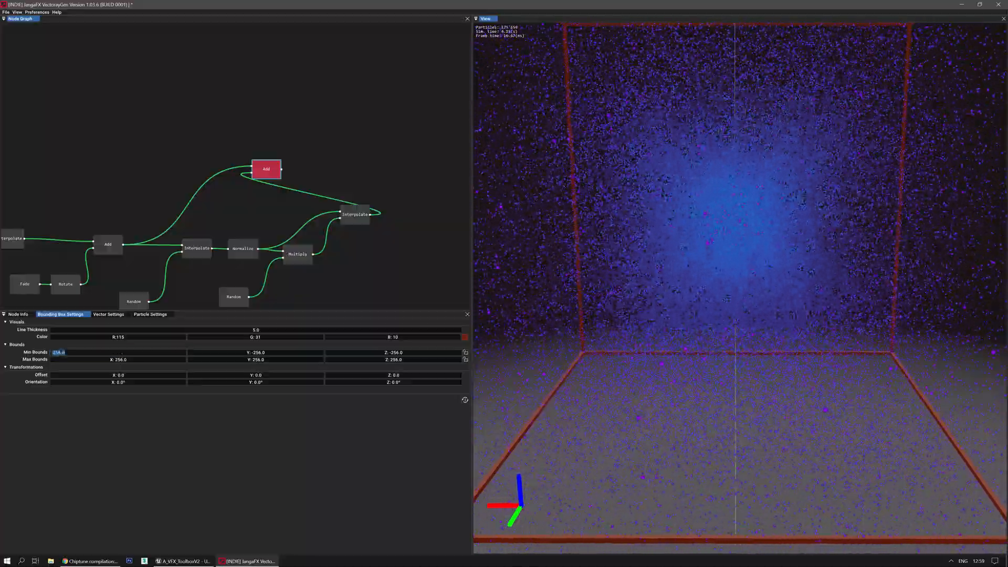
{"action": "type", "text": "-128"}
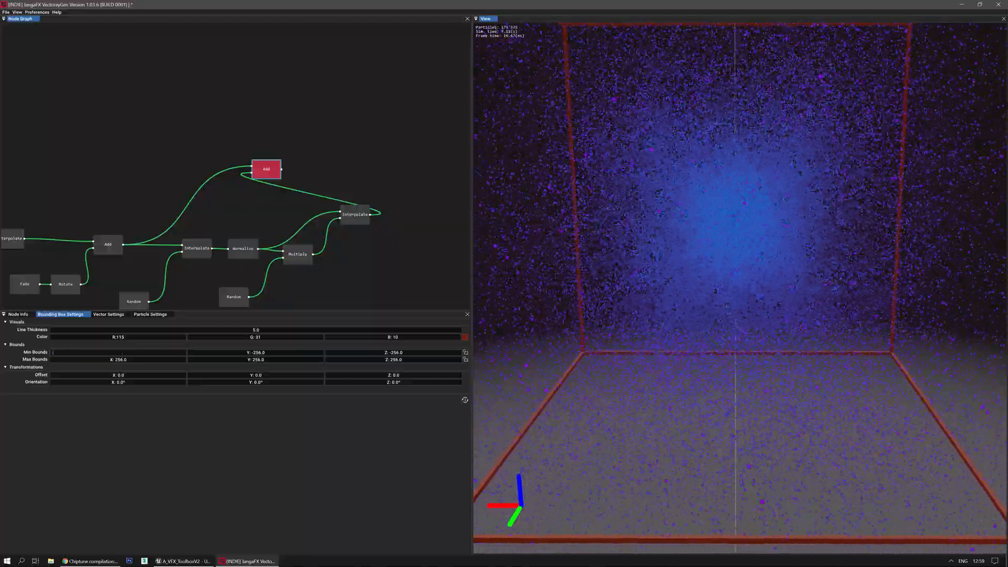
{"action": "type", "text": "-128"}
{"action": "key", "text": "Tab"}
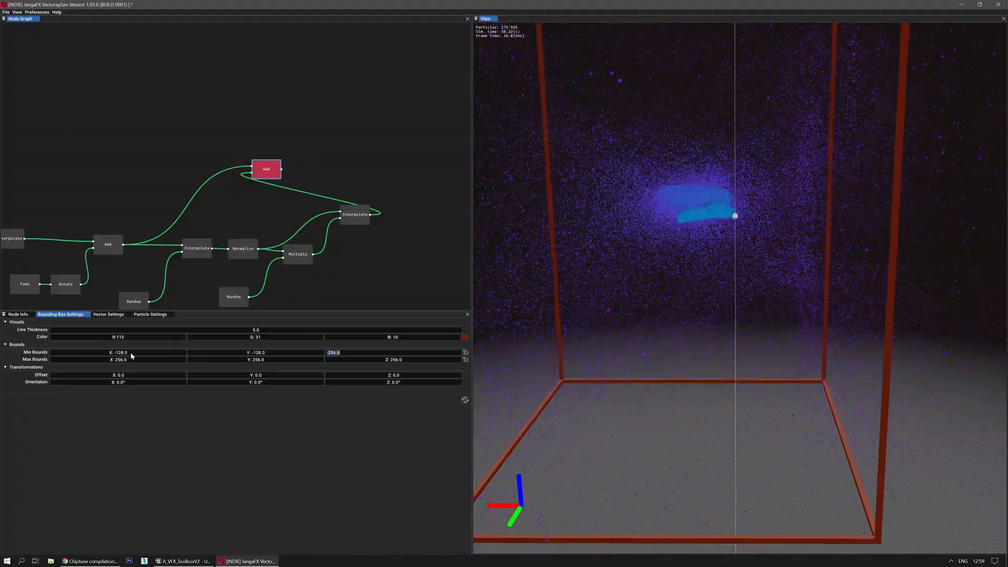
{"action": "type", "text": "-128"}
{"action": "key", "text": "Tab"}
Set the bounding box's maximum bounds to 128 on X, Y and Z.
{"action": "type", "text": "128"}
{"action": "key", "text": "Tab"}
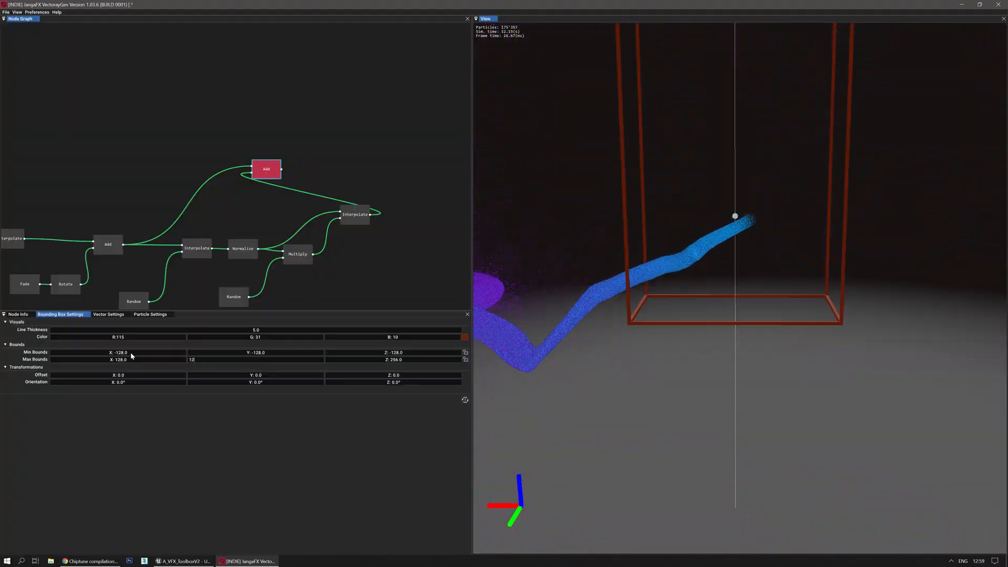
{"action": "type", "text": "128"}
{"action": "key", "text": "Tab"}
{"action": "type", "text": "128"}
{"action": "key", "text": "Return"}
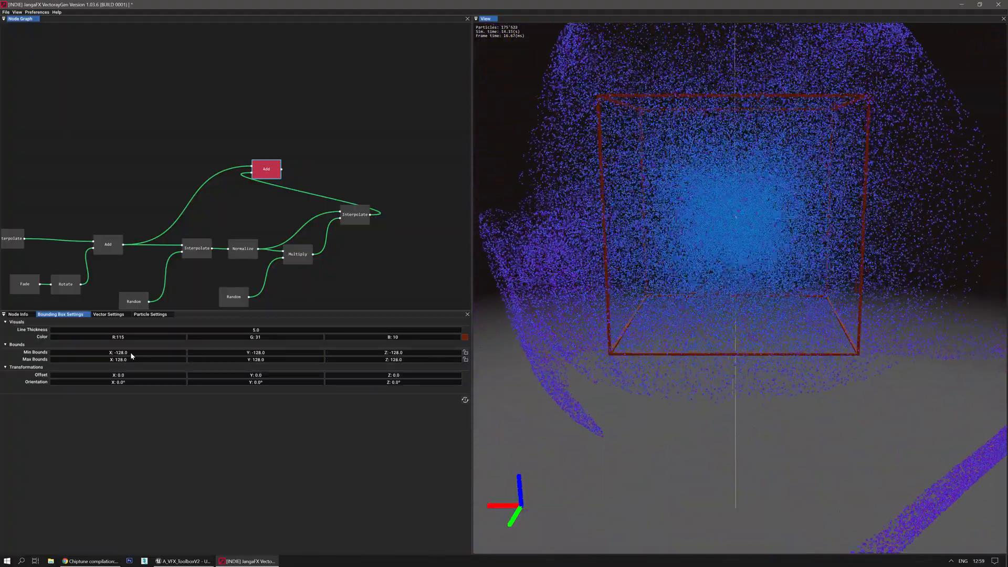
Restart the particle simulation and examine the new Add node's result inside the resized bounding box.
{"action": "key", "text": "r"}
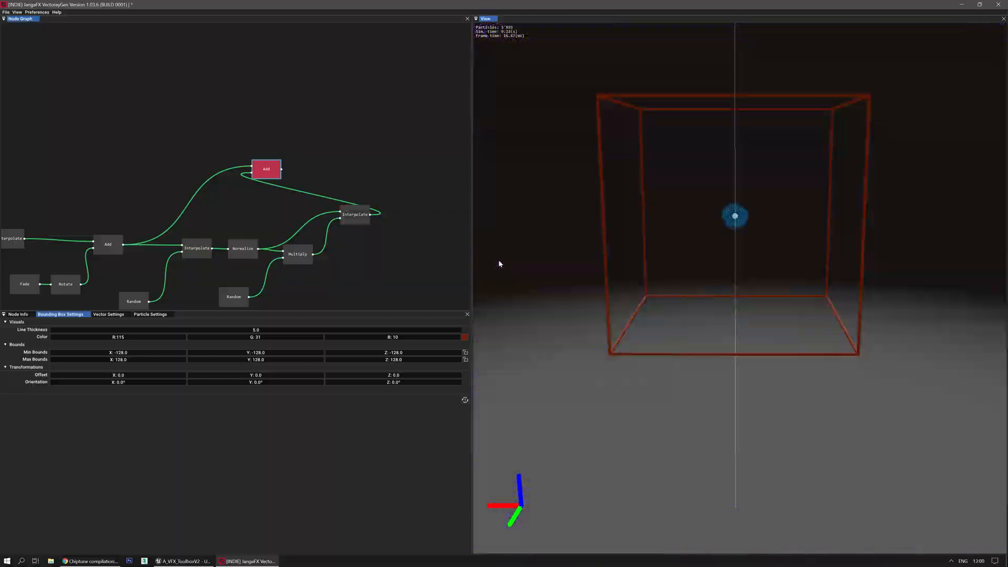
{"action": "key", "text": "r"}
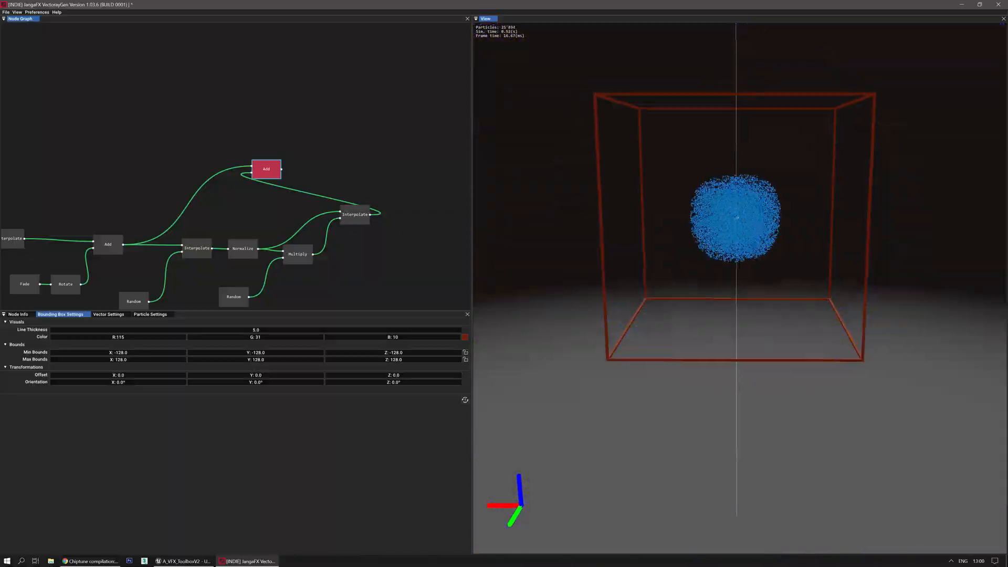
{"action": "scroll", "coordinate": [498, 262], "scroll_direction": "up", "scroll_amount": 5}
{"action": "key", "text": "r"}
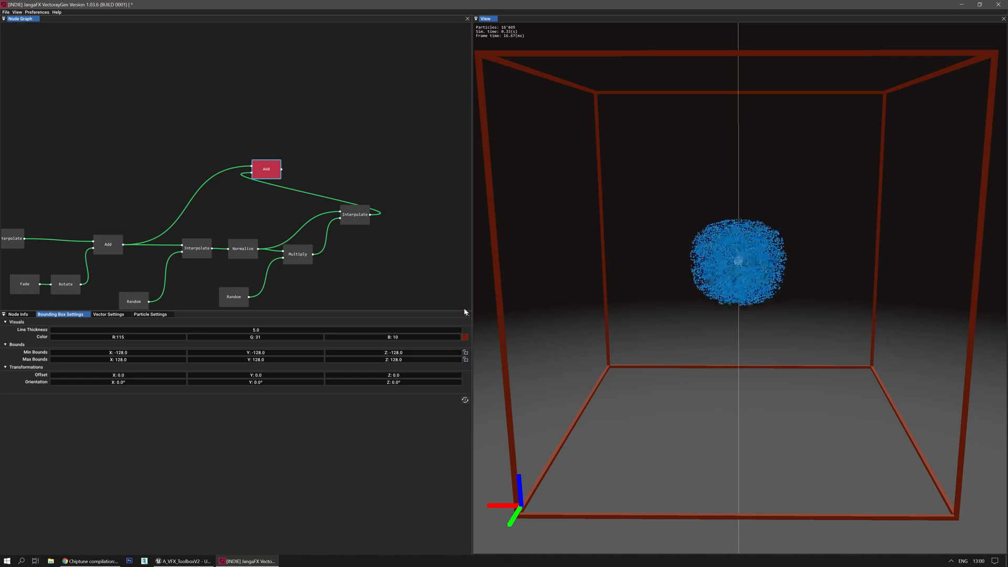
Move the new Add node to the end of the graph, past the final Interpolate node.
{"action": "right_click", "coordinate": [253, 267]}
{"action": "left_click", "coordinate": [286, 168]}
{"action": "left_click_drag", "start_coordinate": [269, 169], "coordinate": [408, 174]}
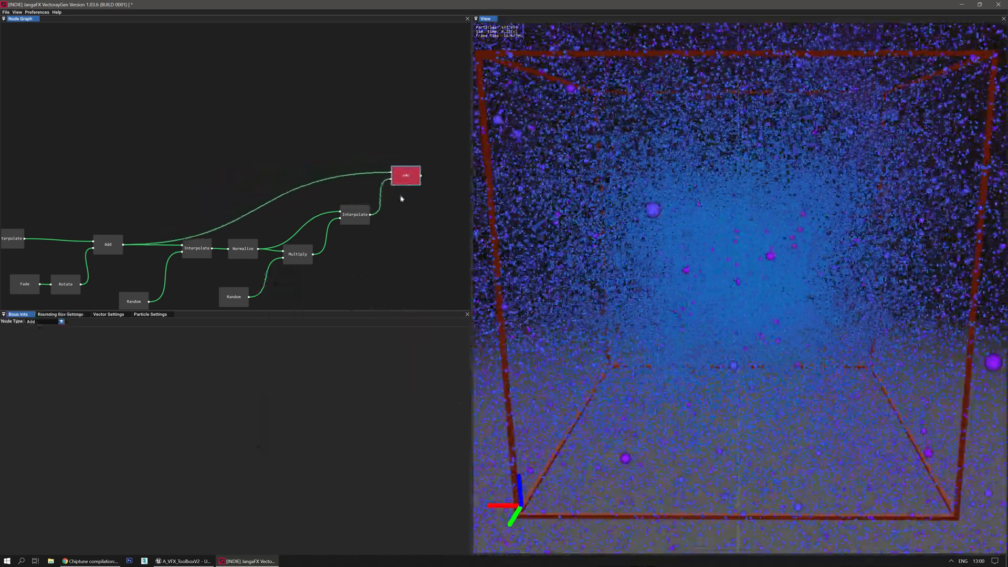
Create a Coil node below the final Add node and preview its particle flow.
{"action": "middle_click_drag", "start_coordinate": [399, 241], "coordinate": [232, 213]}
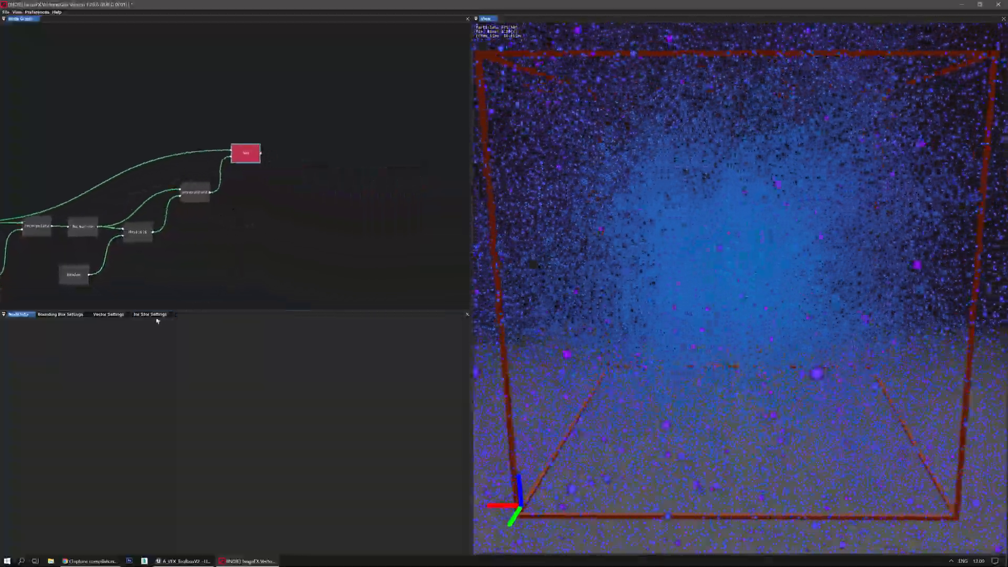
{"action": "right_click", "coordinate": [310, 138]}
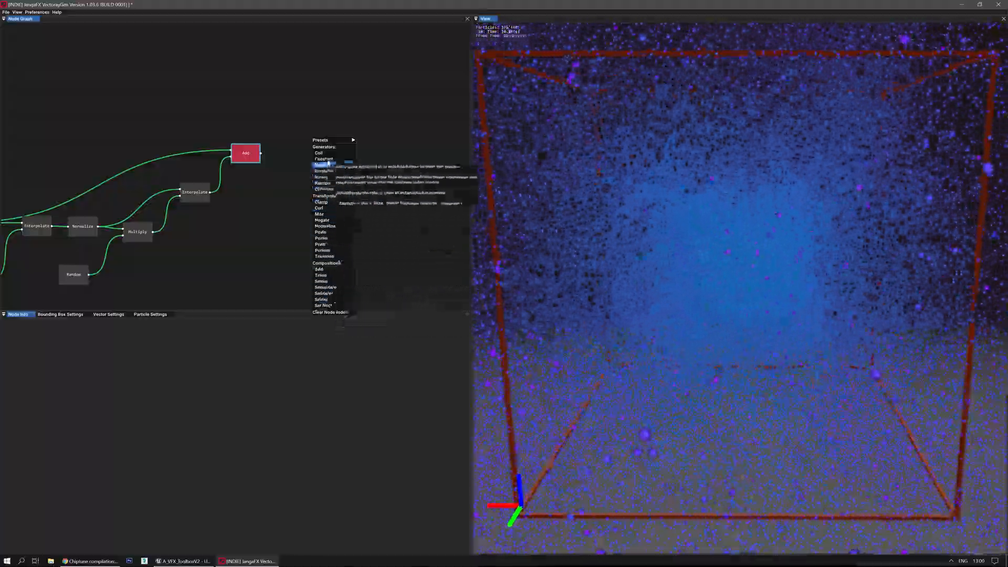
{"action": "left_click", "coordinate": [323, 165]}
{"action": "left_click_drag", "start_coordinate": [312, 136], "coordinate": [253, 221]}
{"action": "key", "text": "s"}
{"action": "right_click_drag", "start_coordinate": [540, 236], "coordinate": [567, 241]}
{"action": "scroll", "coordinate": [567, 241], "scroll_direction": "up", "scroll_amount": 3}
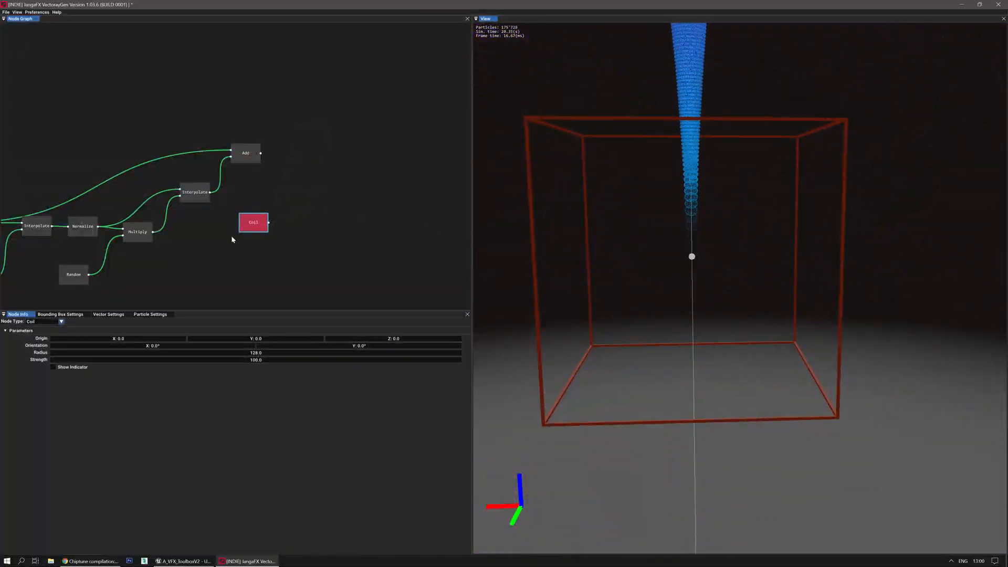
Set the Coil node's Radius to 64 and check its particle flow.
{"action": "double_click", "coordinate": [272, 355]}
{"action": "type", "text": "64"}
{"action": "key", "text": "Return"}
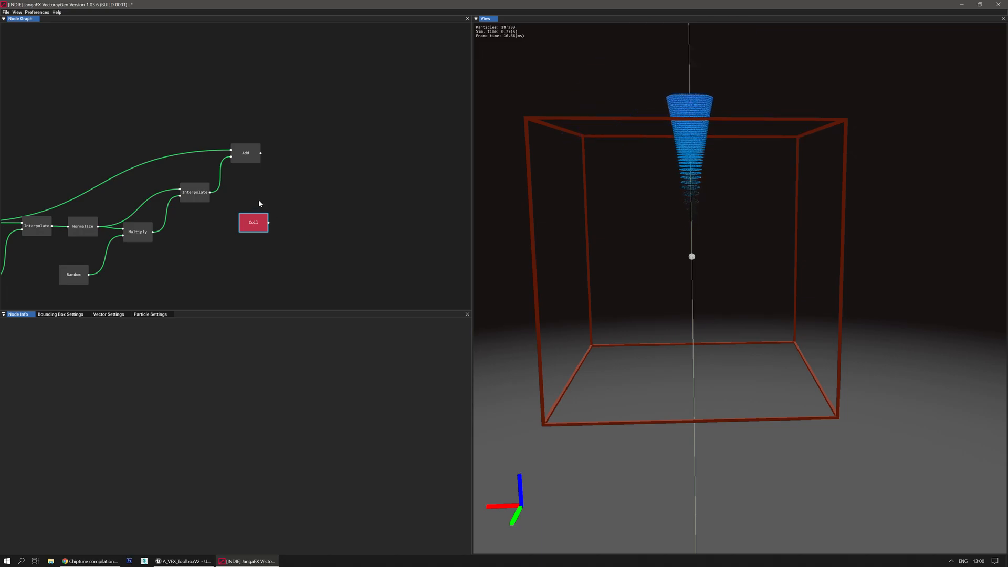
{"action": "left_click", "coordinate": [253, 152]}
{"action": "mouse_move", "coordinate": [594, 262]}
{"action": "right_mouse_down"}
{"action": "mouse_move", "coordinate": [594, 226]}
{"action": "mouse_move", "coordinate": [593, 278]}
{"action": "right_mouse_up"}
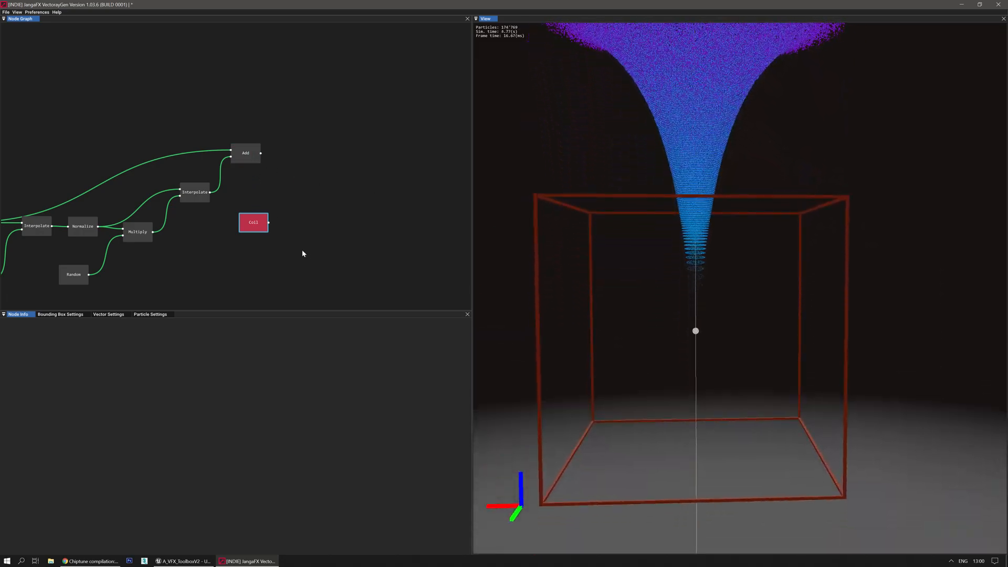
Duplicate the Coil node and place the copy directly below the original.
{"action": "left_click_drag", "start_coordinate": [260, 231], "coordinate": [252, 229]}
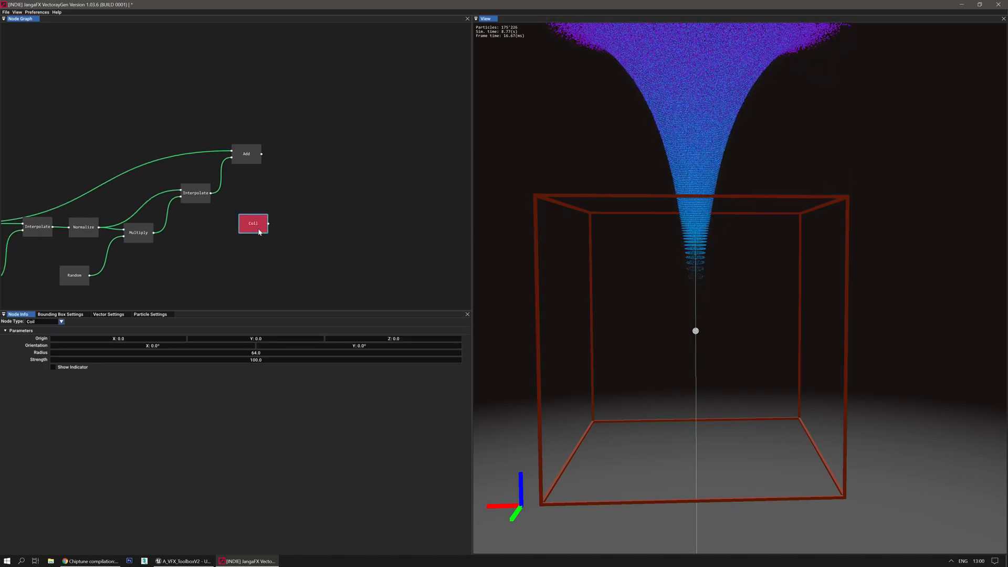
{"action": "left_click", "coordinate": [255, 243]}
{"action": "right_click", "coordinate": [255, 246]}
{"action": "right_click", "coordinate": [252, 226]}
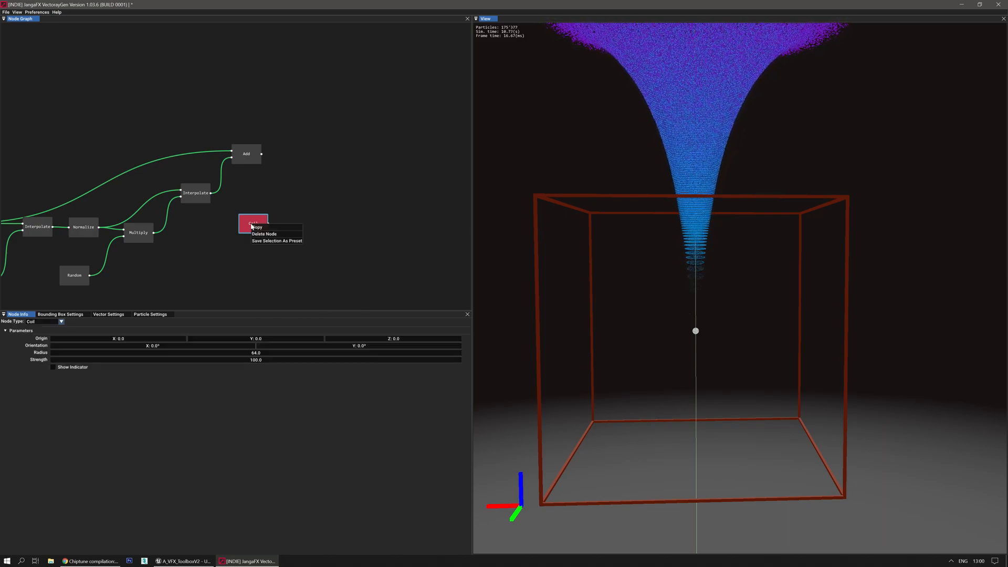
{"action": "left_click", "coordinate": [269, 227]}
{"action": "right_click", "coordinate": [238, 269]}
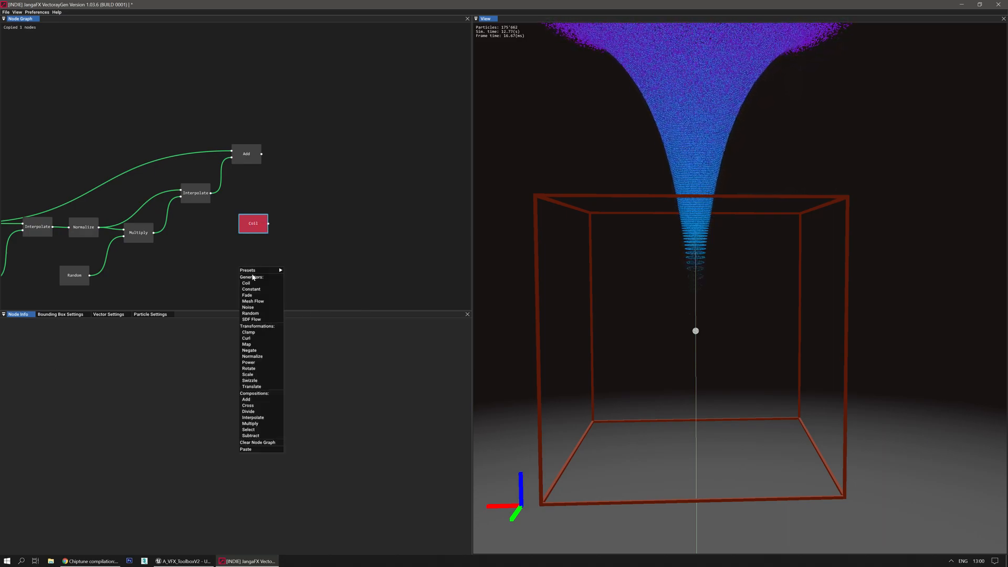
{"action": "left_click", "coordinate": [251, 448]}
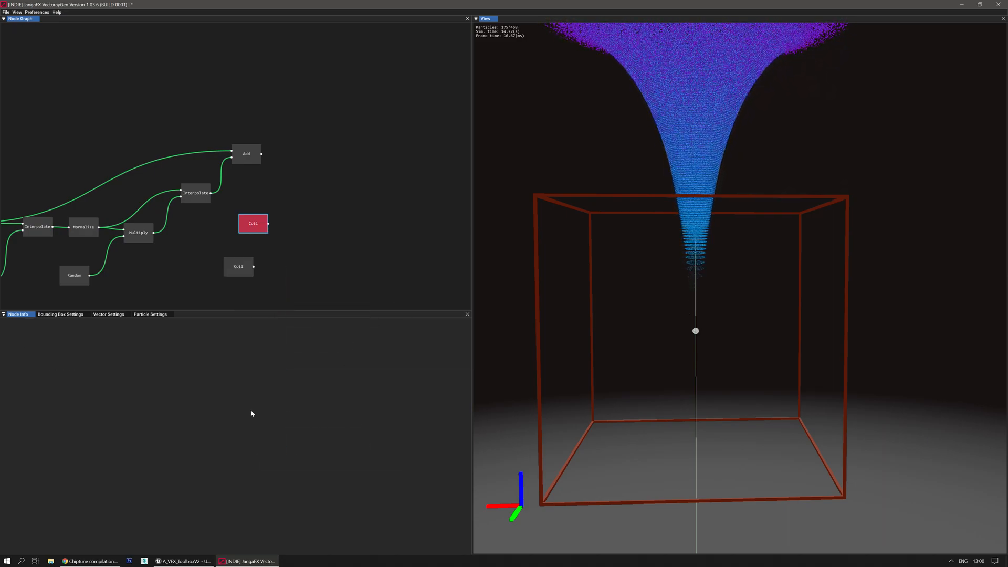
{"action": "left_click_drag", "start_coordinate": [236, 262], "coordinate": [255, 258]}
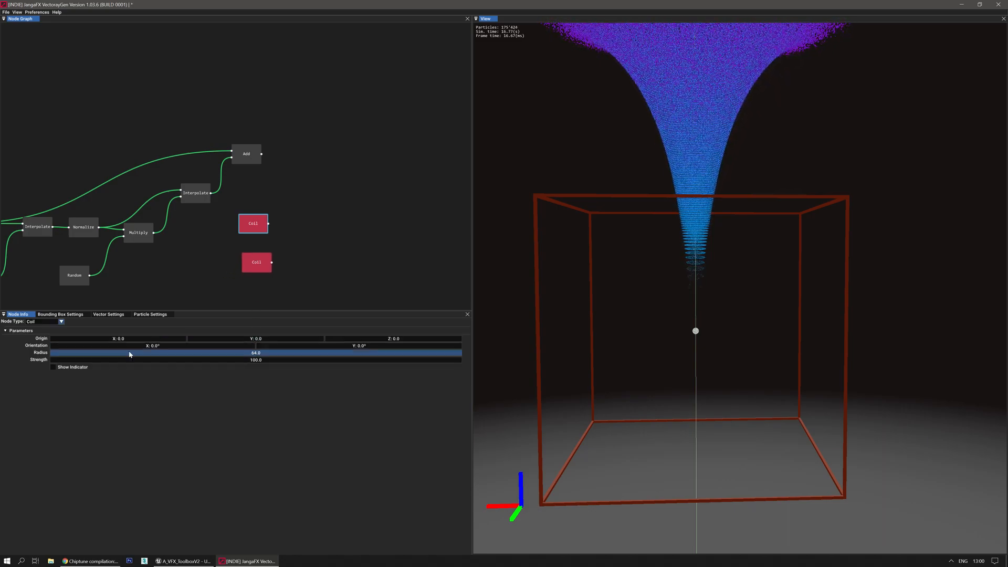
Set the copied Coil node's Strength to -100 and preview its particle flow.
{"action": "double_click", "coordinate": [277, 360]}
{"action": "type", "text": "-100"}
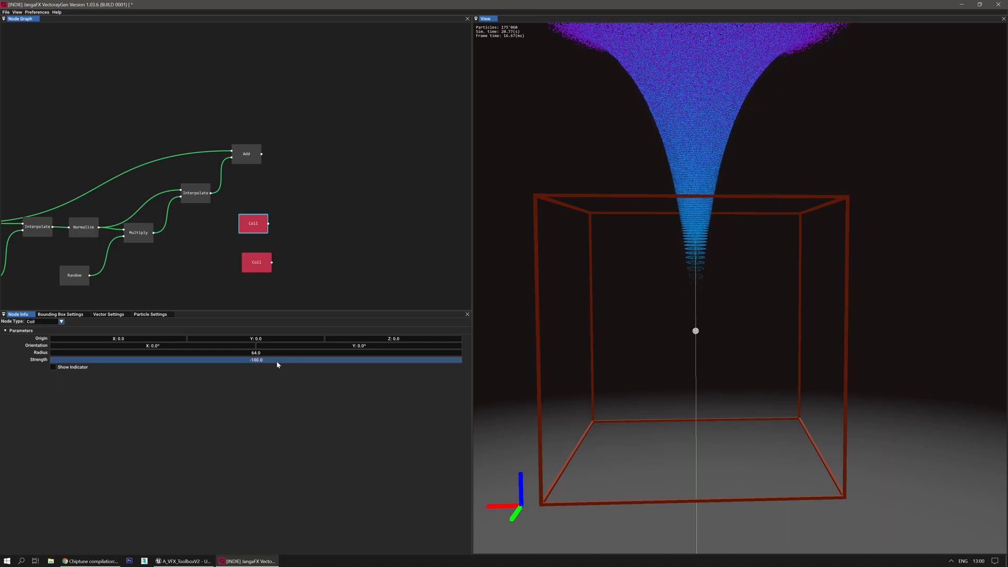
{"action": "key", "text": "Return"}
{"action": "left_click", "coordinate": [244, 268]}
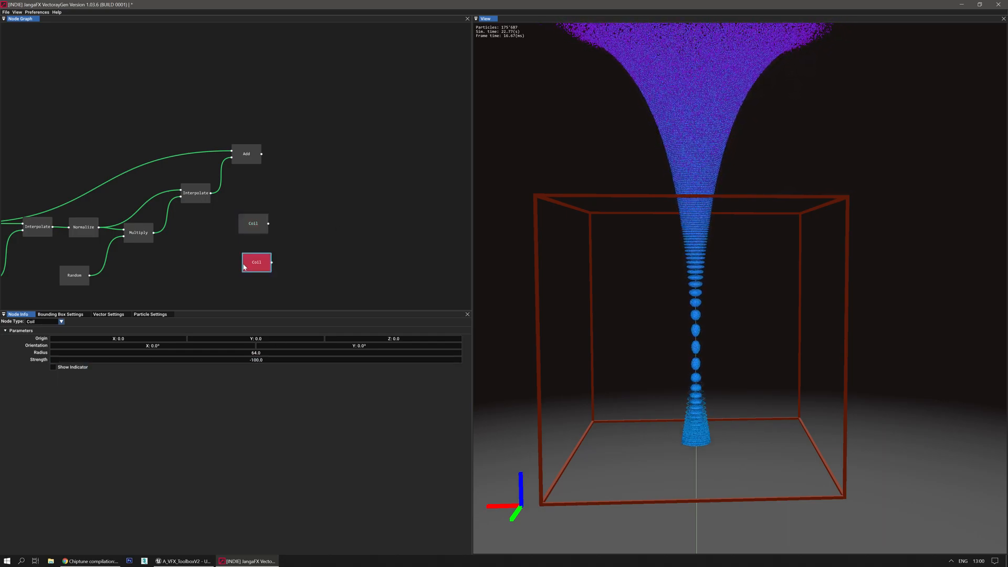
{"action": "left_click_drag", "start_coordinate": [244, 267], "coordinate": [242, 266]}
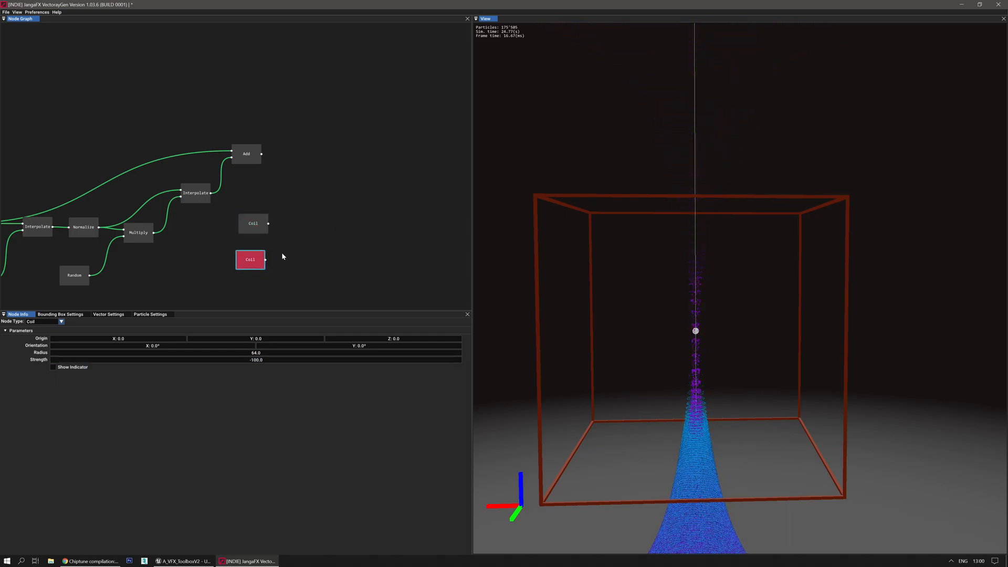
Try combining the two Coil nodes through a Cross node, preview the result and remove the Cross node.
{"action": "right_click", "coordinate": [297, 232]}
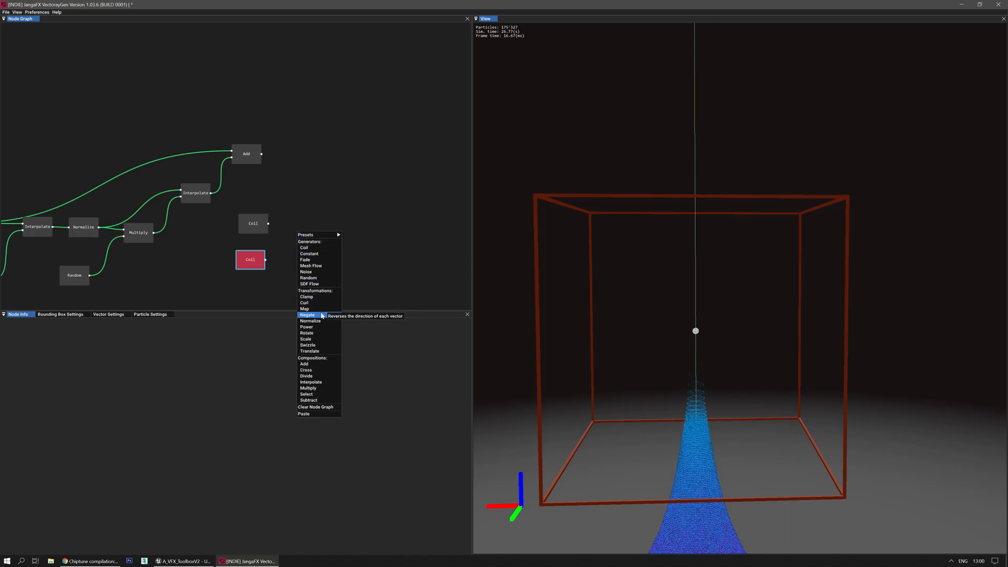
{"action": "left_click", "coordinate": [309, 370]}
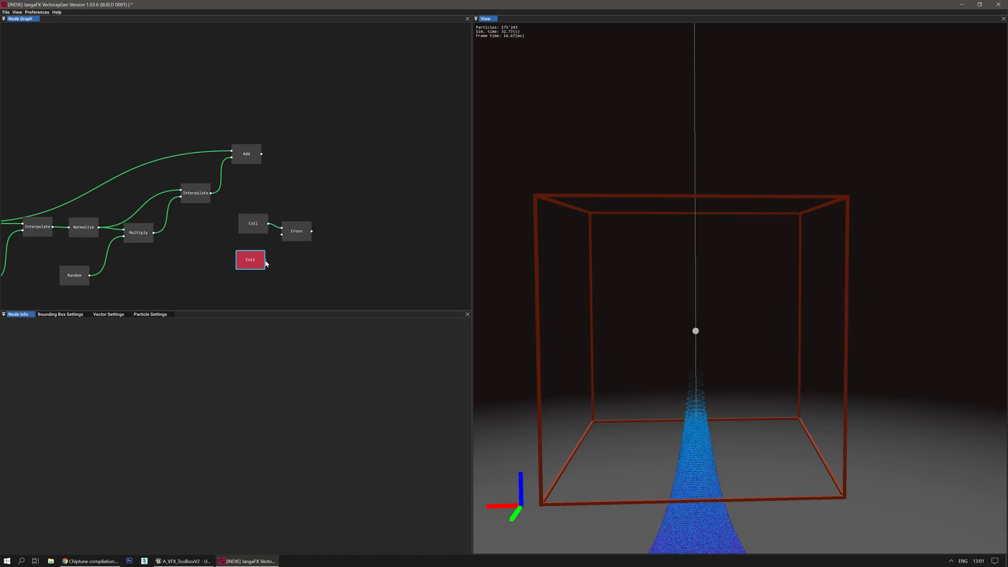
{"action": "left_click", "coordinate": [295, 230]}
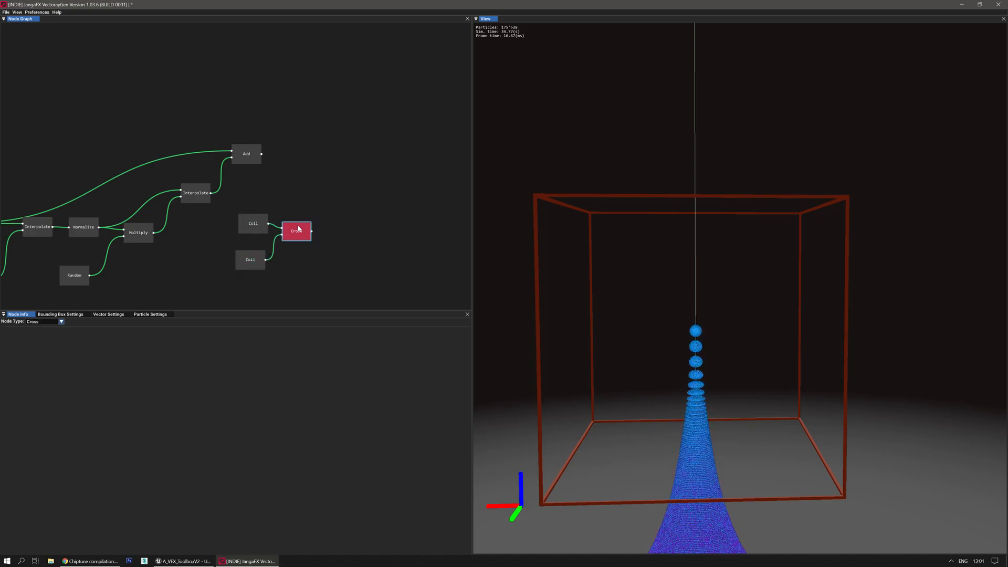
{"action": "key", "text": "s"}
{"action": "right_click_drag", "start_coordinate": [611, 311], "coordinate": [631, 341]}
{"action": "key", "text": "r"}
{"action": "key", "text": "w"}
{"action": "key", "text": "s"}
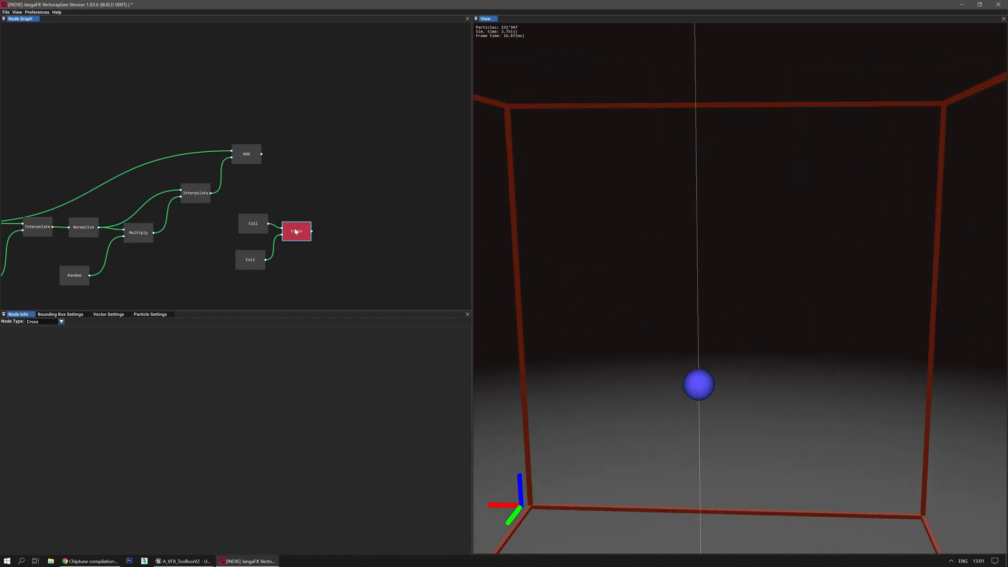
{"action": "key", "text": "Delete"}
Create a Multiply node with the two Coil nodes as its inputs and preview the result.
{"action": "right_click", "coordinate": [296, 231]}
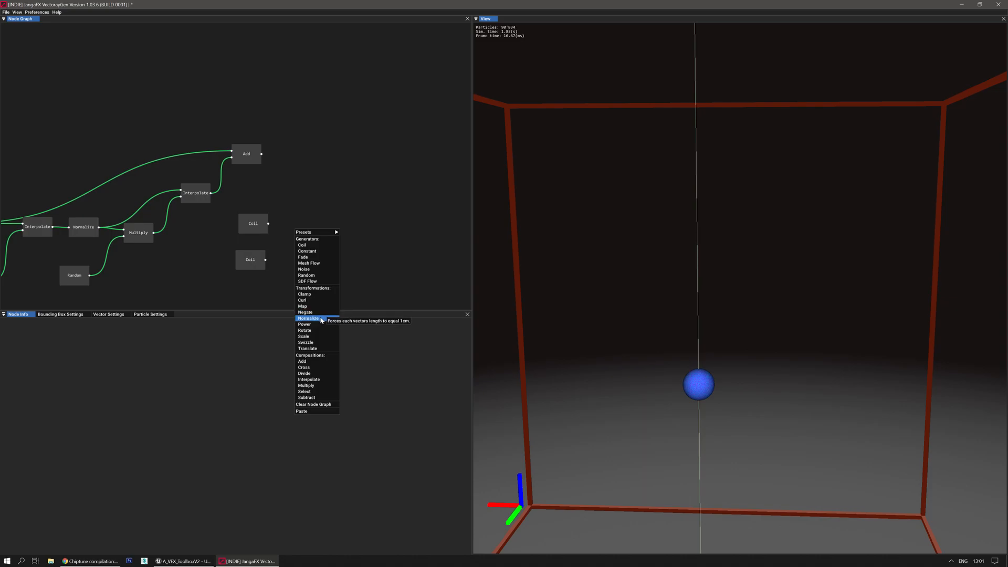
{"action": "left_click", "coordinate": [306, 385]}
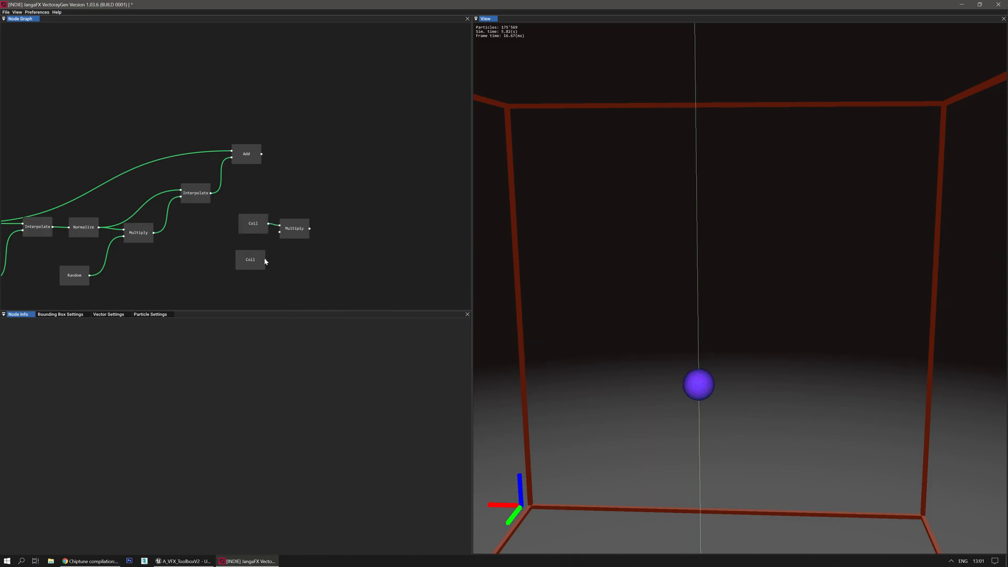
{"action": "key", "text": "s"}
{"action": "right_click_drag", "start_coordinate": [682, 262], "coordinate": [656, 263]}
{"action": "key", "text": "w"}
{"action": "right_click_drag", "start_coordinate": [646, 329], "coordinate": [638, 415]}
{"action": "key", "text": "w"}
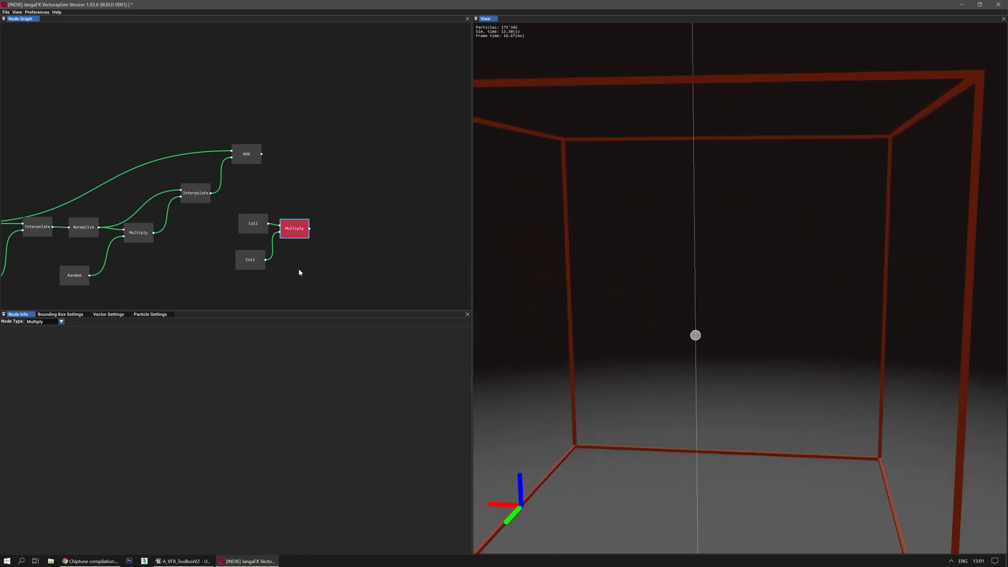
Try replacing the Multiply node with an Interpolate node fed by the two Coil nodes and preview the result.
{"action": "right_click", "coordinate": [294, 231]}
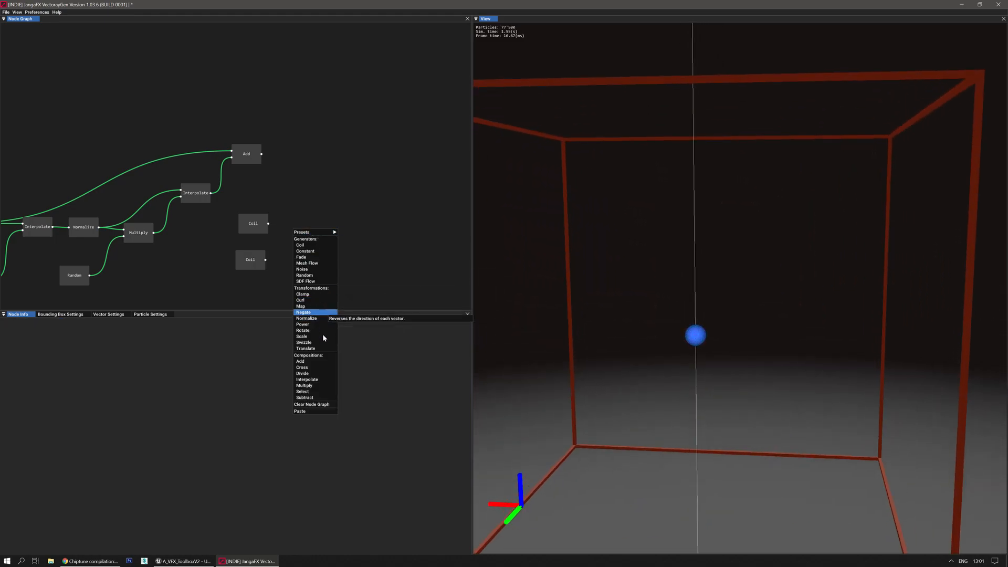
{"action": "left_click", "coordinate": [309, 379]}
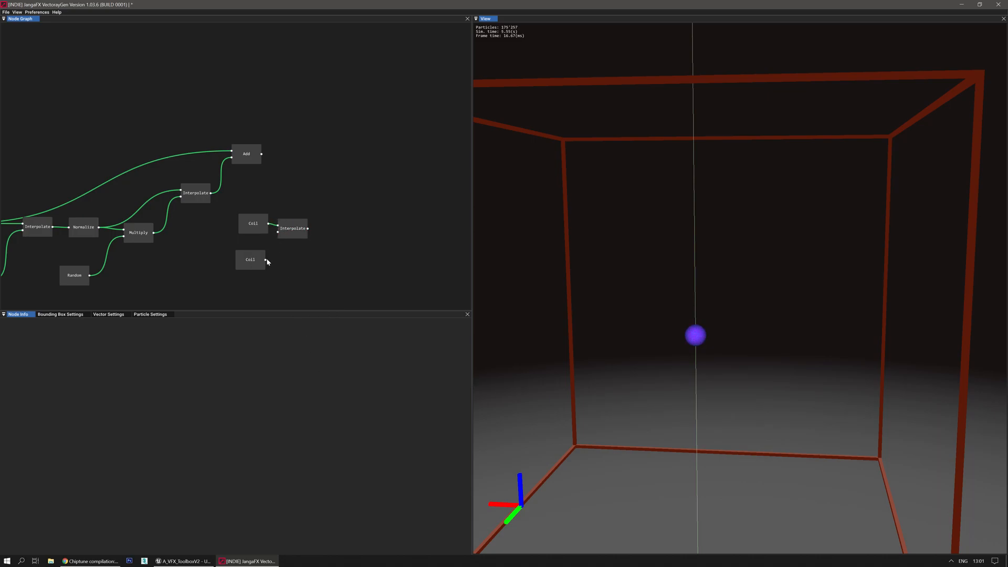
{"action": "left_click_drag", "start_coordinate": [272, 236], "coordinate": [277, 232]}
{"action": "left_click", "coordinate": [292, 226]}
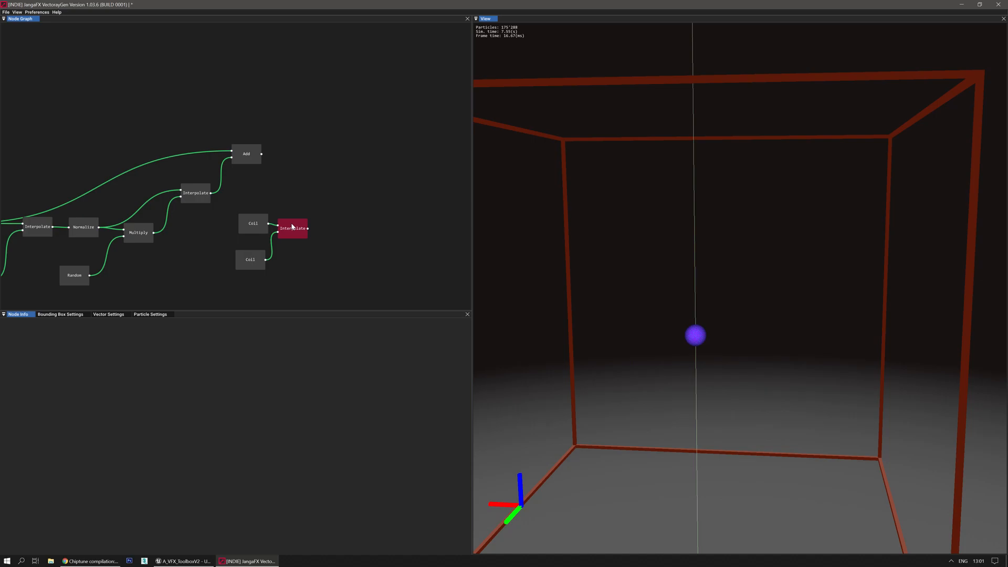
{"action": "mouse_move", "coordinate": [625, 340]}
{"action": "right_mouse_down"}
{"action": "mouse_move", "coordinate": [601, 380]}
{"action": "mouse_move", "coordinate": [624, 340]}
{"action": "right_mouse_up"}
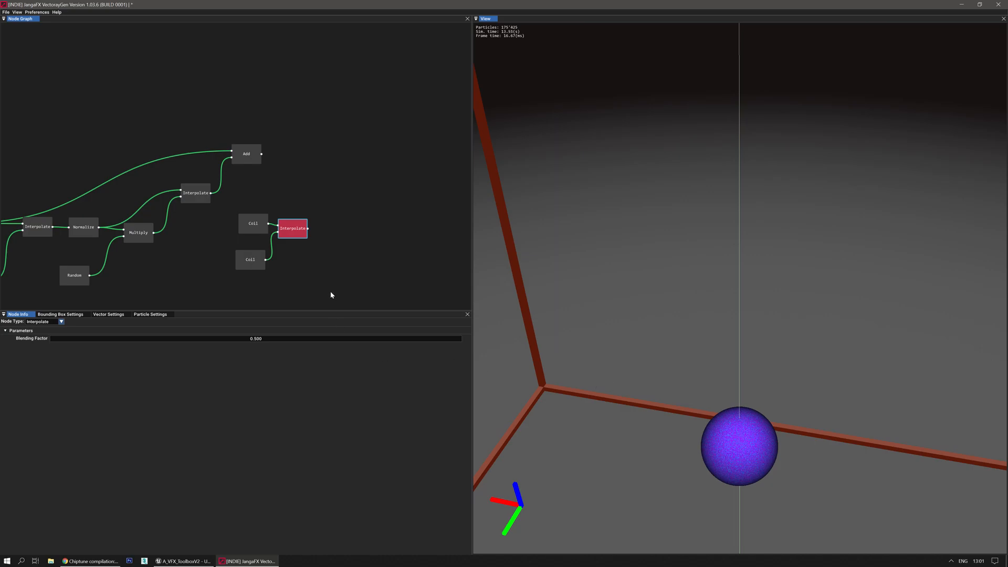
Try a Blending Factor of 0.420 on the Interpolate node joining the Coil nodes and restart the particle preview.
{"action": "left_click_drag", "start_coordinate": [230, 338], "coordinate": [230, 340]}
{"action": "key", "text": "r"}
{"action": "mouse_move", "coordinate": [708, 344]}
{"action": "right_mouse_down"}
{"action": "mouse_move", "coordinate": [708, 399]}
{"action": "mouse_move", "coordinate": [712, 341]}
{"action": "right_mouse_up"}
{"action": "key", "text": "s"}
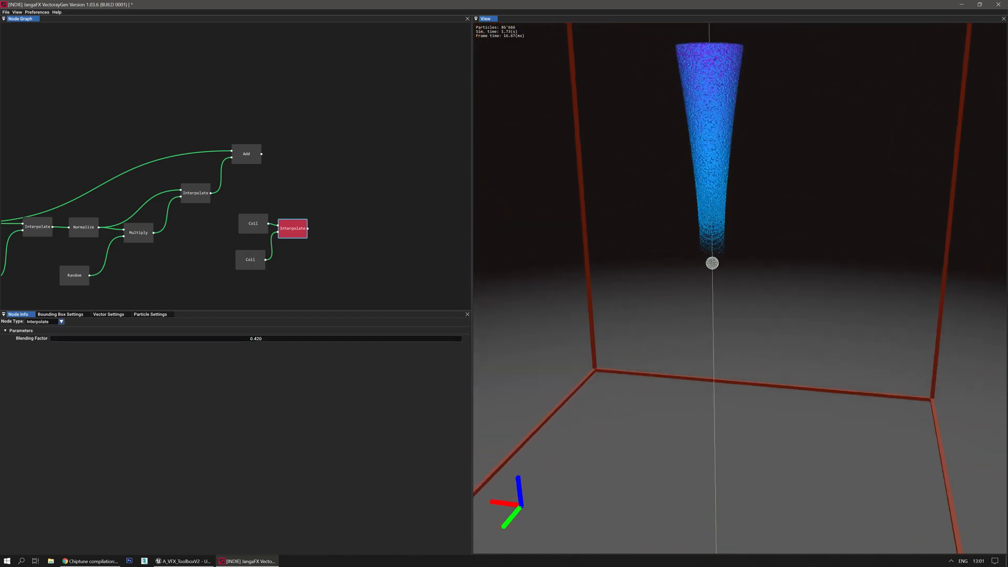
Delete the two Coil nodes together with the Interpolate node that joins them.
{"action": "left_click_drag", "start_coordinate": [312, 209], "coordinate": [225, 290]}
{"action": "key", "text": "Delete"}
Create a Clamp node after the final Add node, connect Add's output to it and preview the result.
{"action": "right_click", "coordinate": [251, 255]}
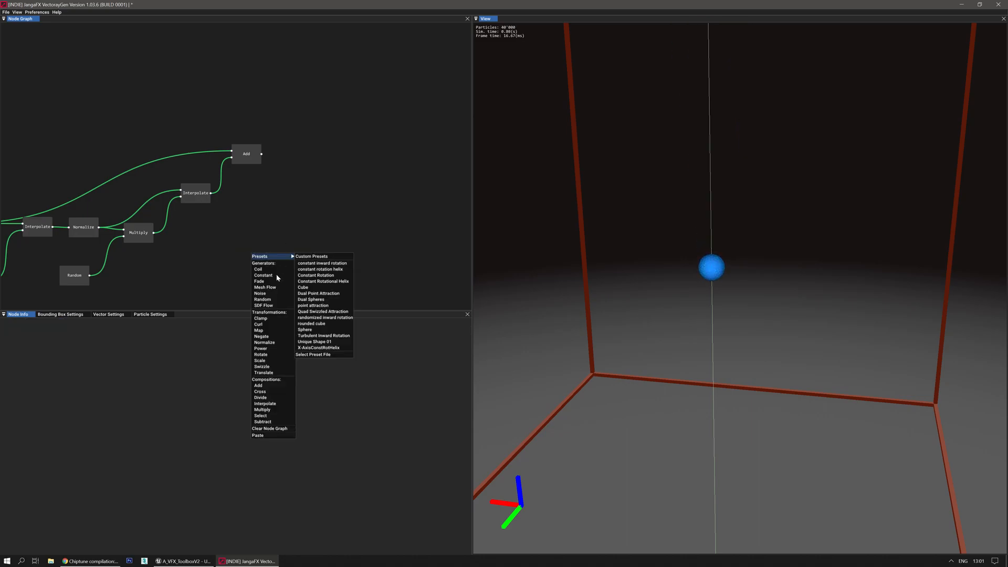
{"action": "left_click", "coordinate": [273, 318]}
{"action": "left_click_drag", "start_coordinate": [261, 248], "coordinate": [279, 237]}
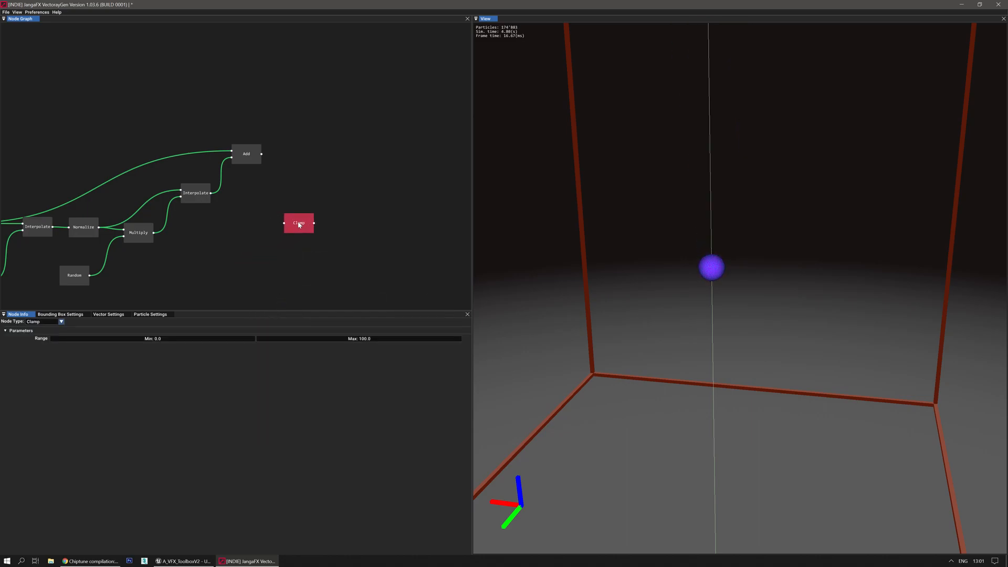
{"action": "left_click_drag", "start_coordinate": [264, 153], "coordinate": [291, 222]}
{"action": "left_click", "coordinate": [294, 221]}
{"action": "left_click_drag", "start_coordinate": [263, 155], "coordinate": [296, 163]}
{"action": "left_click", "coordinate": [305, 159]}
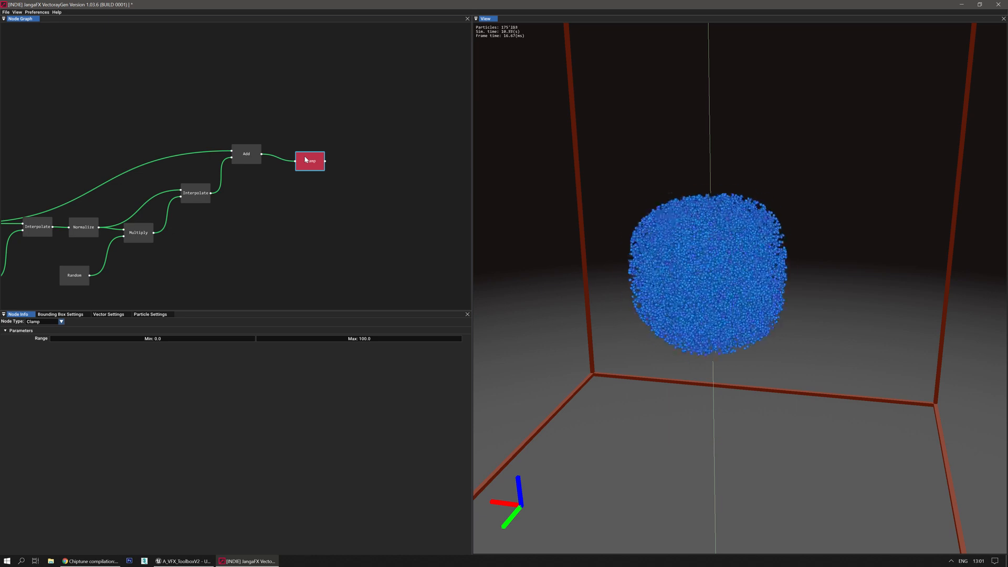
Align the Clamp node with the Add node and compare the particle flow of both nodes.
{"action": "left_click", "coordinate": [248, 152]}
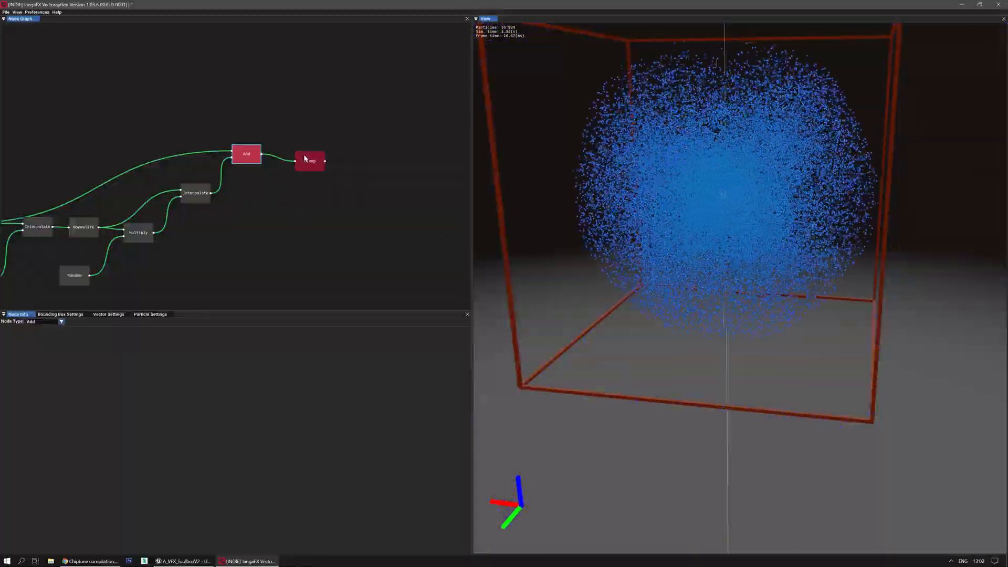
{"action": "left_click_drag", "start_coordinate": [303, 157], "coordinate": [299, 152]}
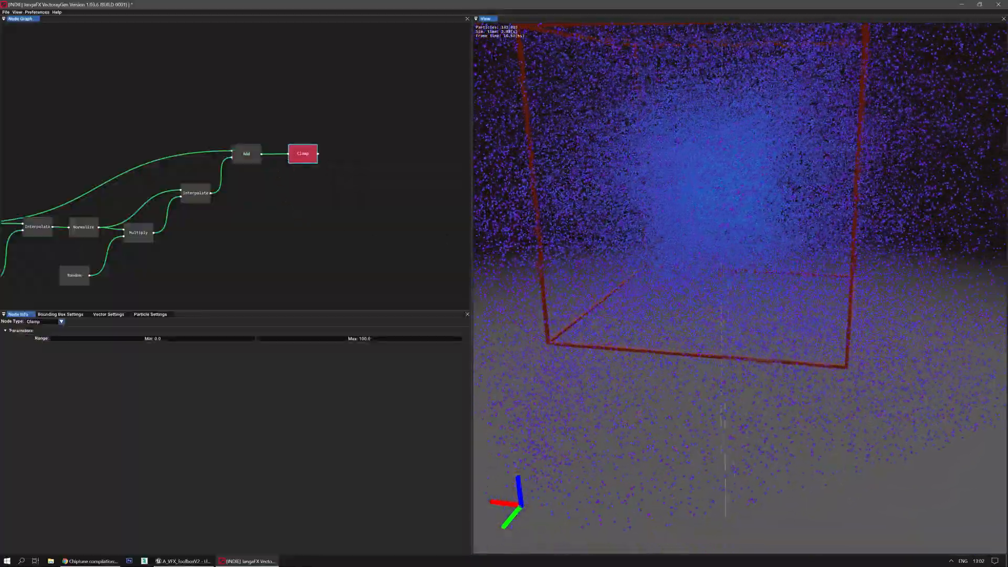
{"action": "scroll", "coordinate": [671, 280], "scroll_direction": "up", "scroll_amount": 5}
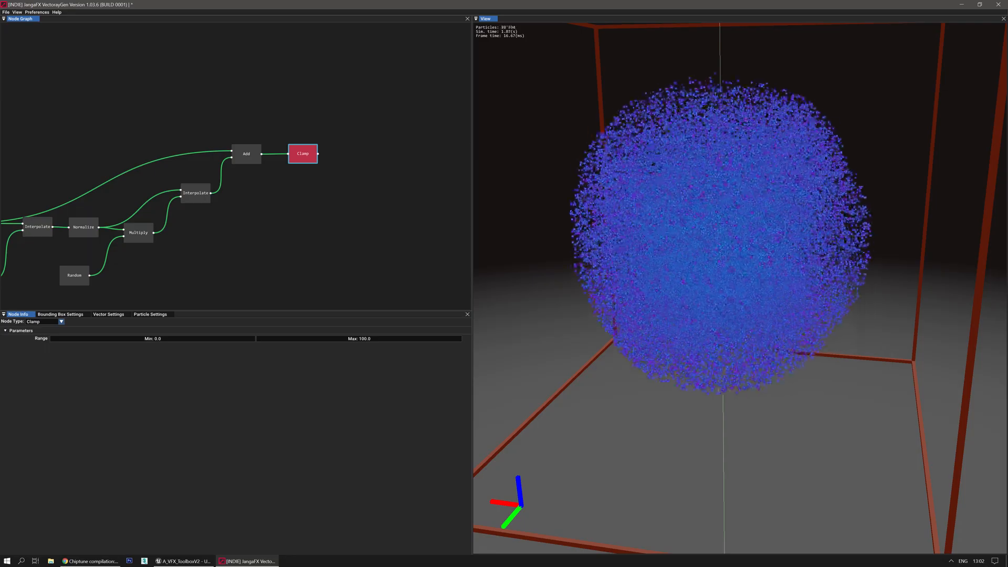
{"action": "scroll", "coordinate": [740, 287], "scroll_direction": "down", "scroll_amount": 5}
{"action": "scroll", "coordinate": [740, 288], "scroll_direction": "up", "scroll_amount": 3}
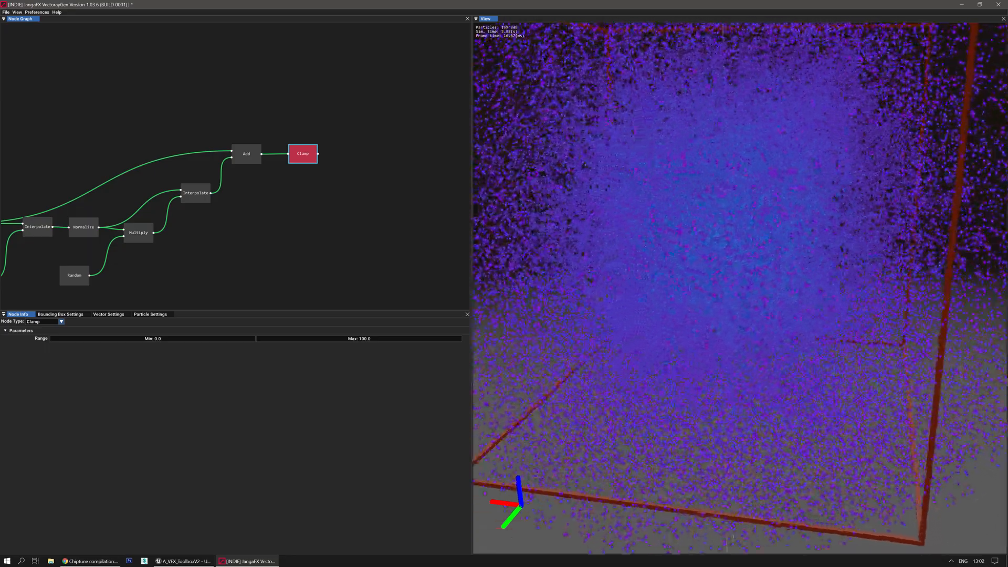
{"action": "scroll", "coordinate": [740, 288], "scroll_direction": "down", "scroll_amount": 3}
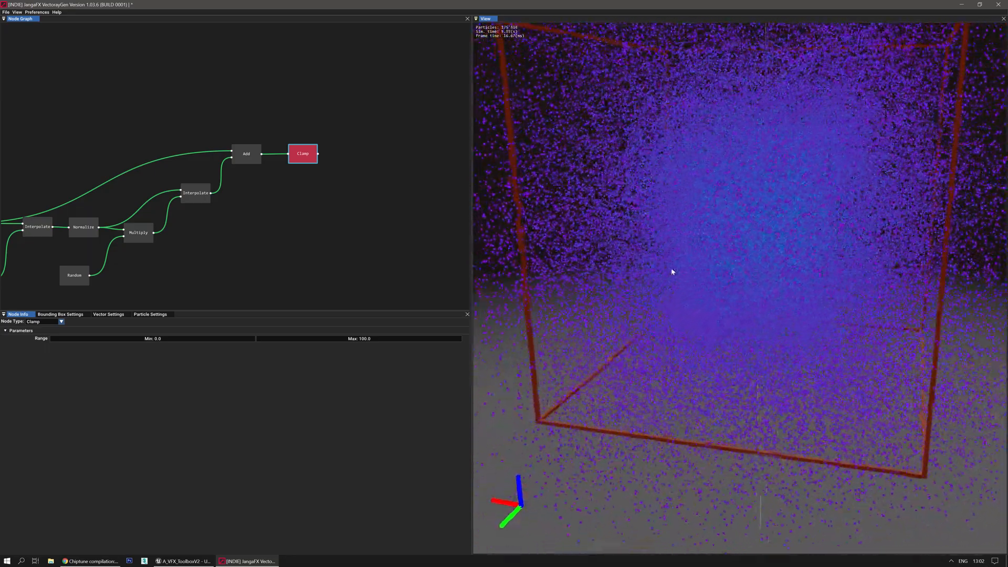
{"action": "left_click", "coordinate": [301, 253]}
{"action": "right_click", "coordinate": [310, 234]}
{"action": "left_click", "coordinate": [244, 242]}
{"action": "right_click", "coordinate": [310, 219]}
{"action": "left_click", "coordinate": [286, 214]}
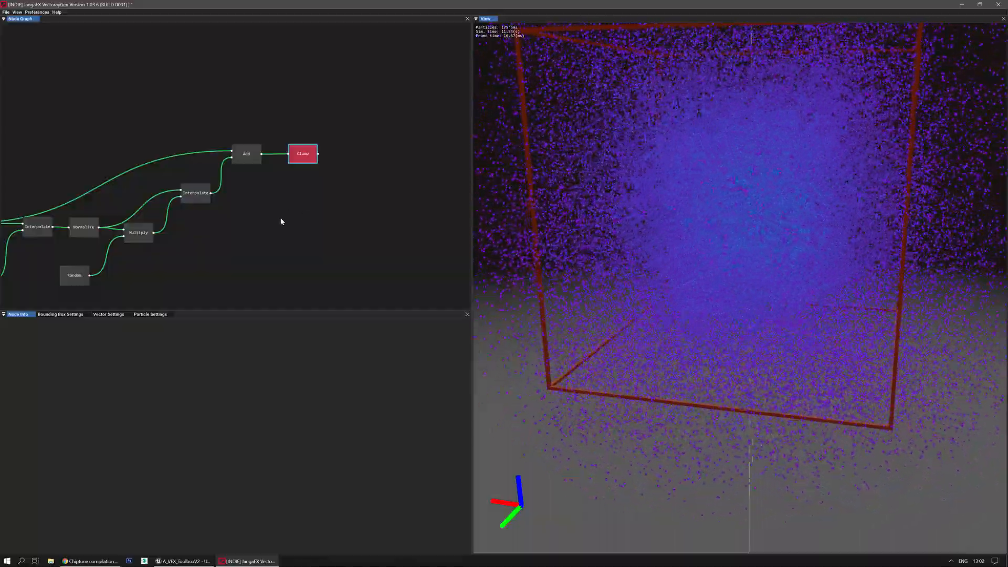
Create a Noise node and place it directly below the Clamp node.
{"action": "right_click", "coordinate": [278, 223]}
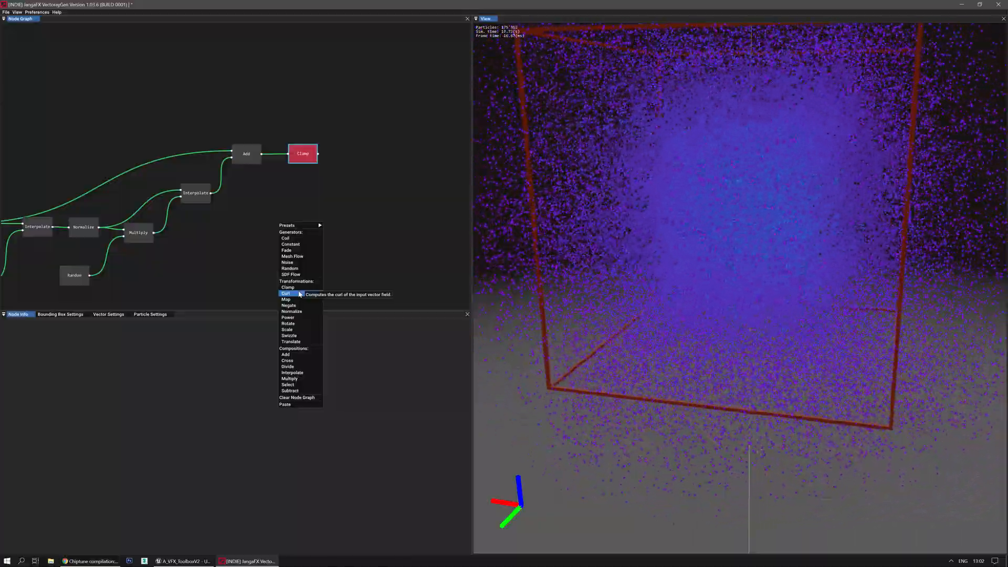
{"action": "left_click", "coordinate": [305, 264]}
{"action": "left_click_drag", "start_coordinate": [274, 224], "coordinate": [301, 203]}
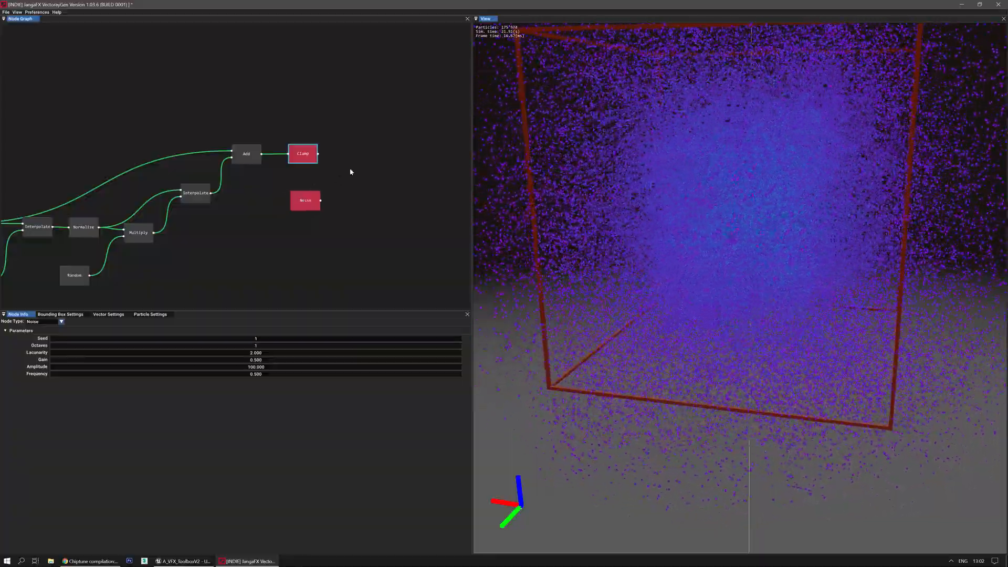
Create an Add node with the Clamp and Noise nodes as its inputs and preview the result.
{"action": "right_click", "coordinate": [350, 171]}
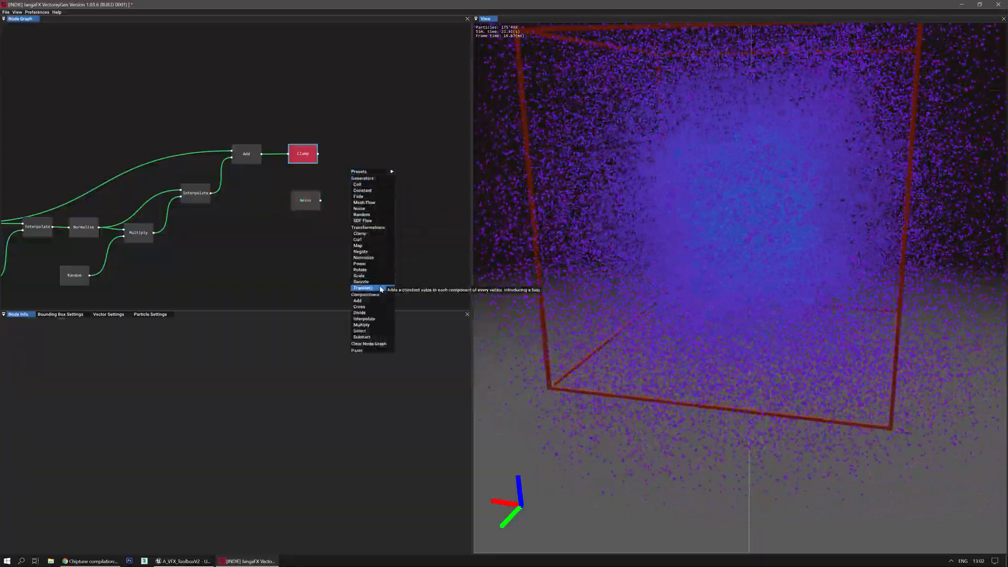
{"action": "left_click", "coordinate": [358, 300]}
{"action": "left_click_drag", "start_coordinate": [318, 154], "coordinate": [334, 165]}
{"action": "left_click_drag", "start_coordinate": [321, 201], "coordinate": [336, 172]}
{"action": "left_click", "coordinate": [347, 167]}
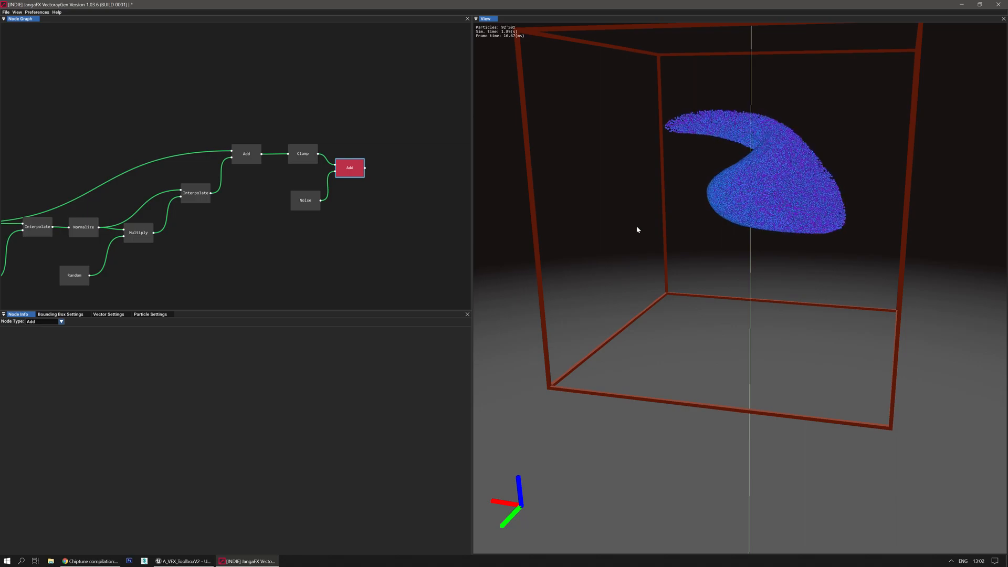
Set the new Noise node's Amplitude to 22.230 and change its Seed.
{"action": "left_click", "coordinate": [306, 195]}
{"action": "left_click_drag", "start_coordinate": [287, 367], "coordinate": [276, 369]}
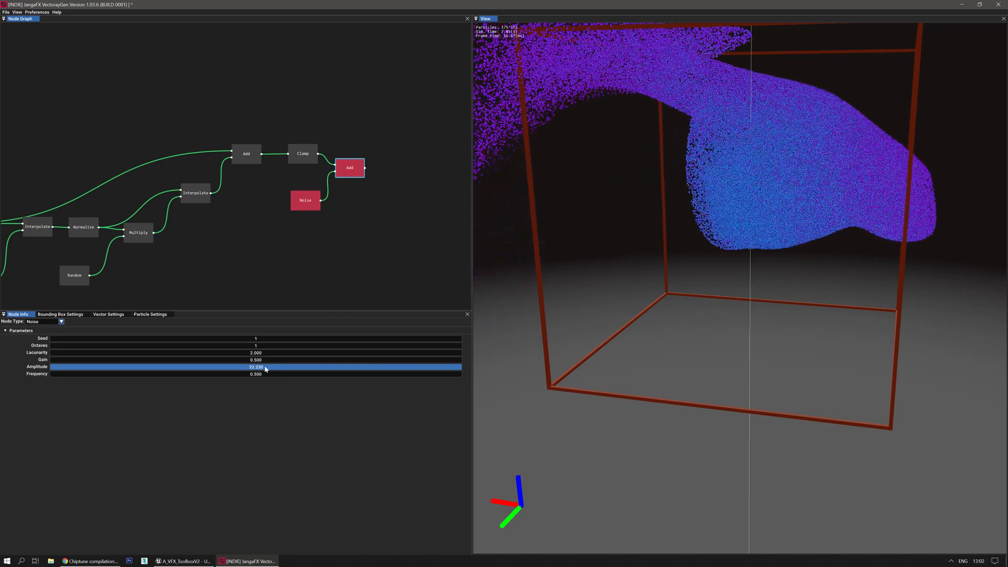
{"action": "left_click_drag", "start_coordinate": [266, 369], "coordinate": [265, 369]}
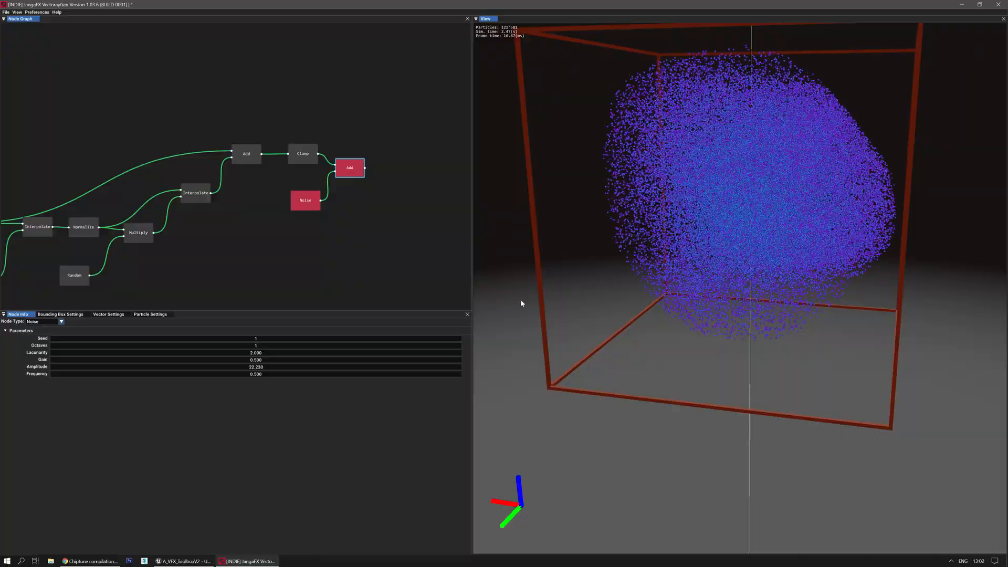
{"action": "left_click_drag", "start_coordinate": [297, 340], "coordinate": [285, 367]}
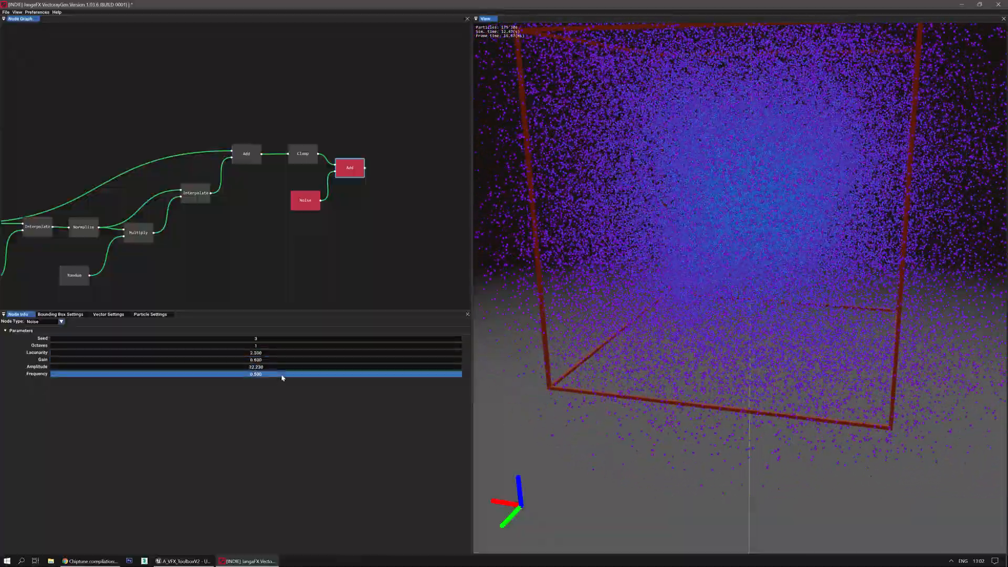
{"action": "left_click", "coordinate": [326, 272]}
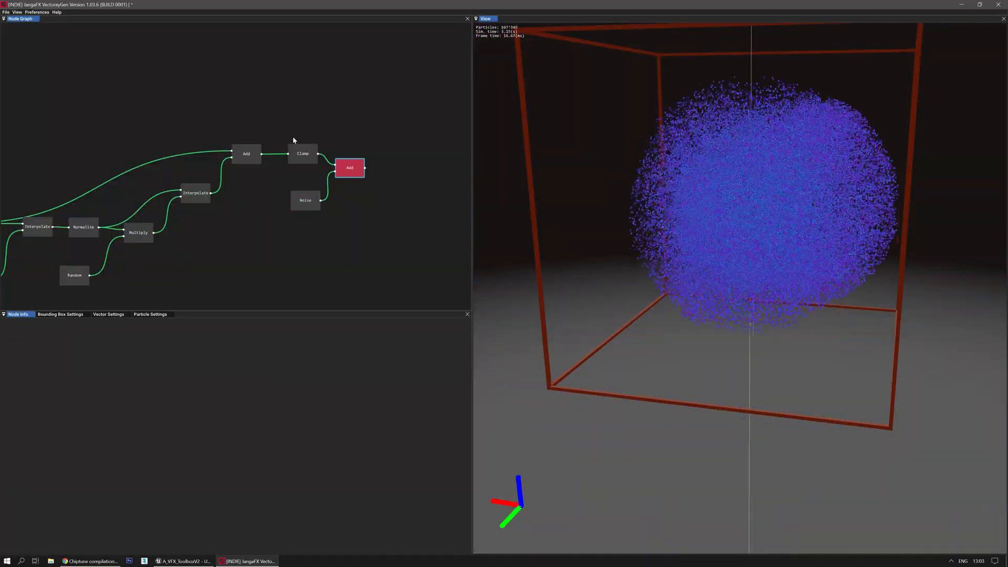
Create an Interpolate node with Clamp as its first input and the new Add node as its second, and preview it.
{"action": "middle_click_drag", "start_coordinate": [354, 108], "coordinate": [293, 150]}
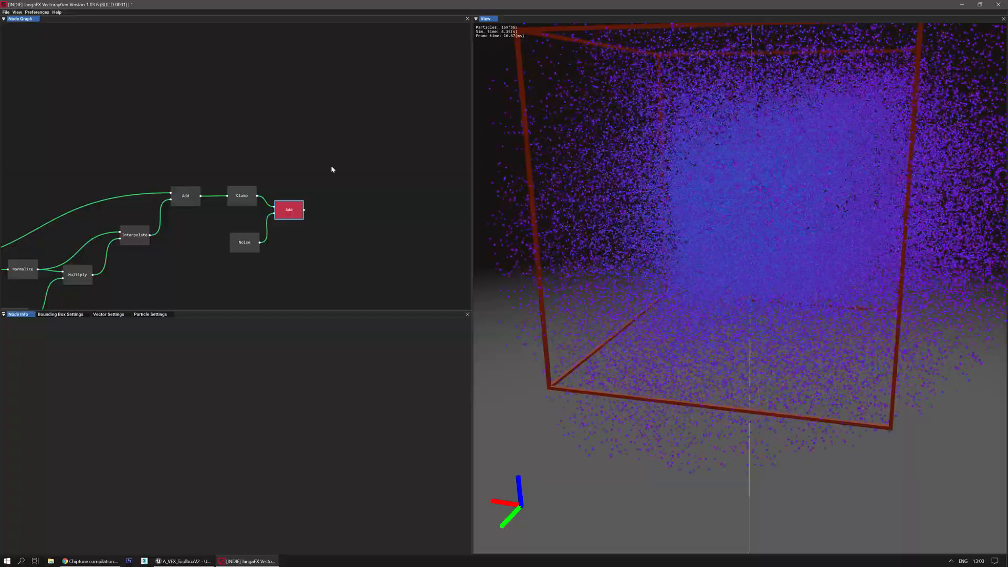
{"action": "right_click", "coordinate": [332, 169]}
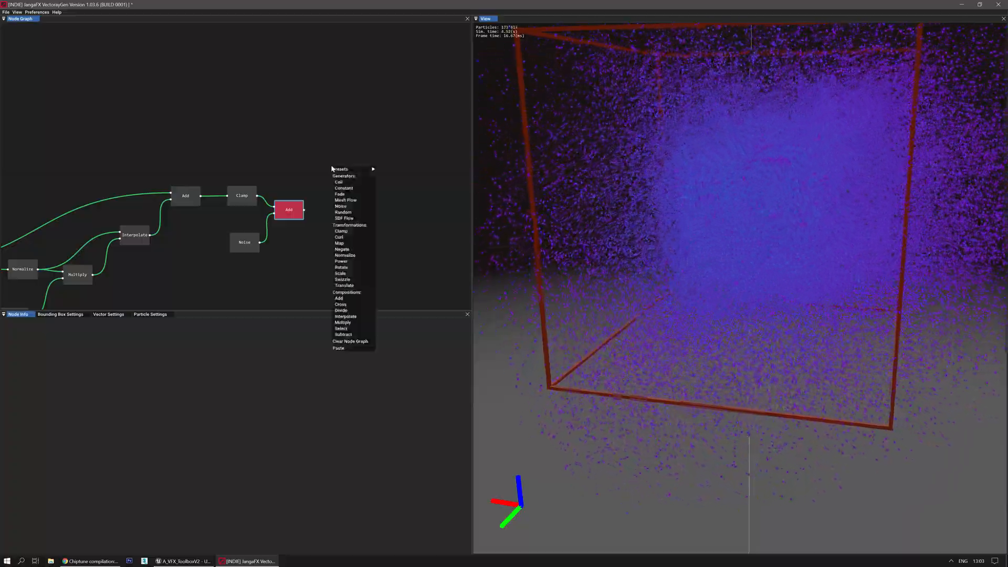
{"action": "left_click", "coordinate": [355, 317]}
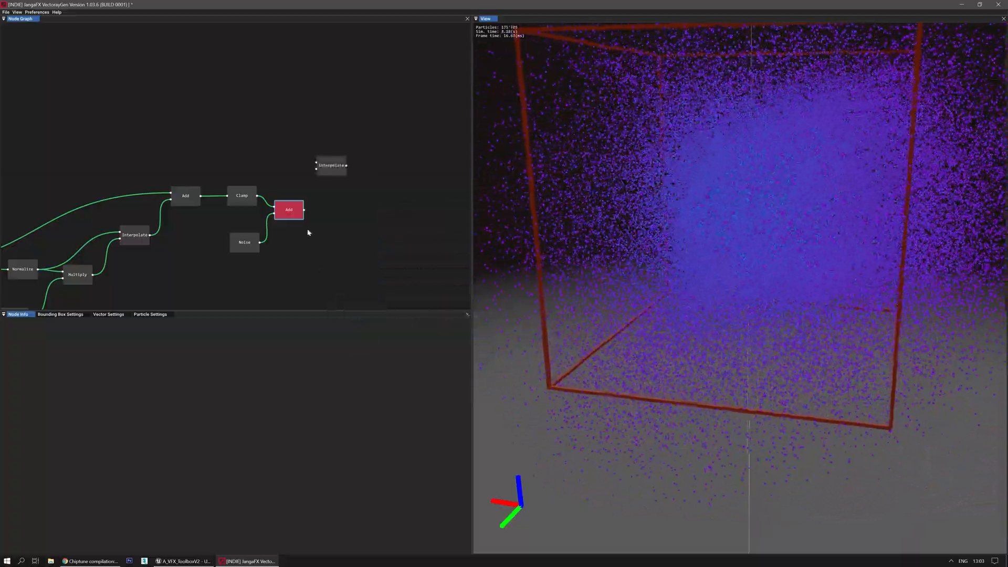
{"action": "left_click_drag", "start_coordinate": [305, 212], "coordinate": [321, 175]}
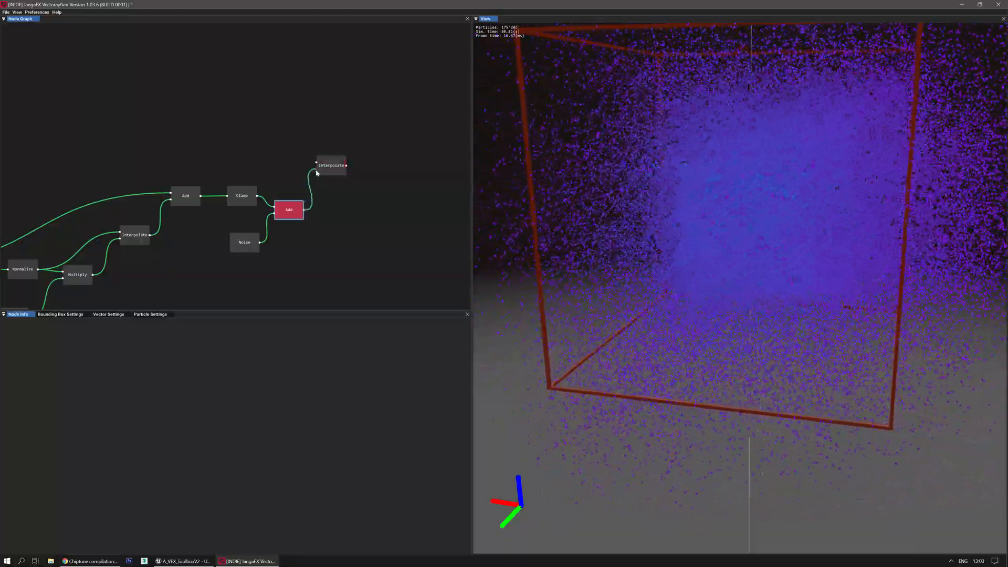
{"action": "left_click_drag", "start_coordinate": [272, 179], "coordinate": [332, 162]}
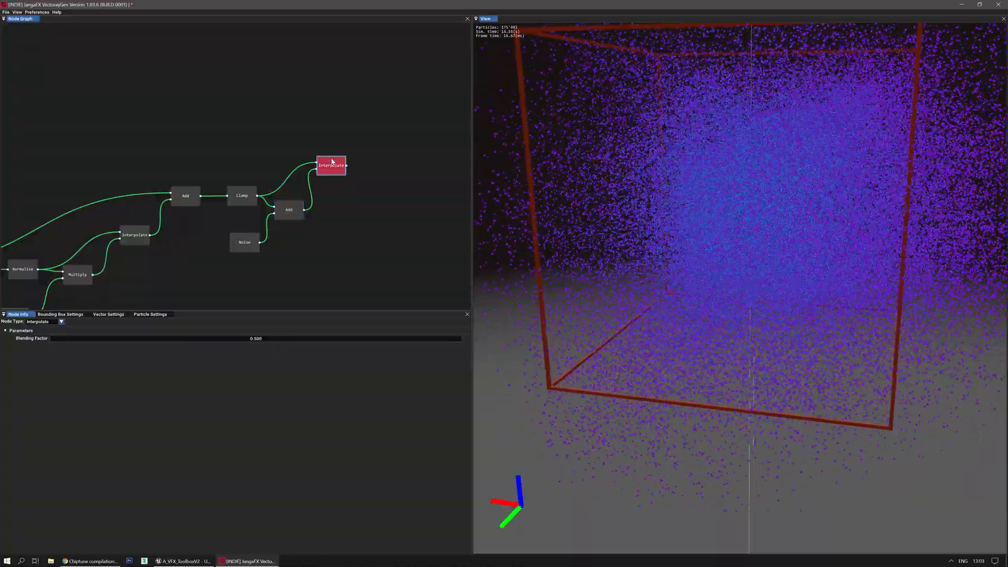
Adjust the new Interpolate node's Blending Factor and inspect the particle flow around the bounding box.
{"action": "left_click_drag", "start_coordinate": [286, 338], "coordinate": [268, 340]}
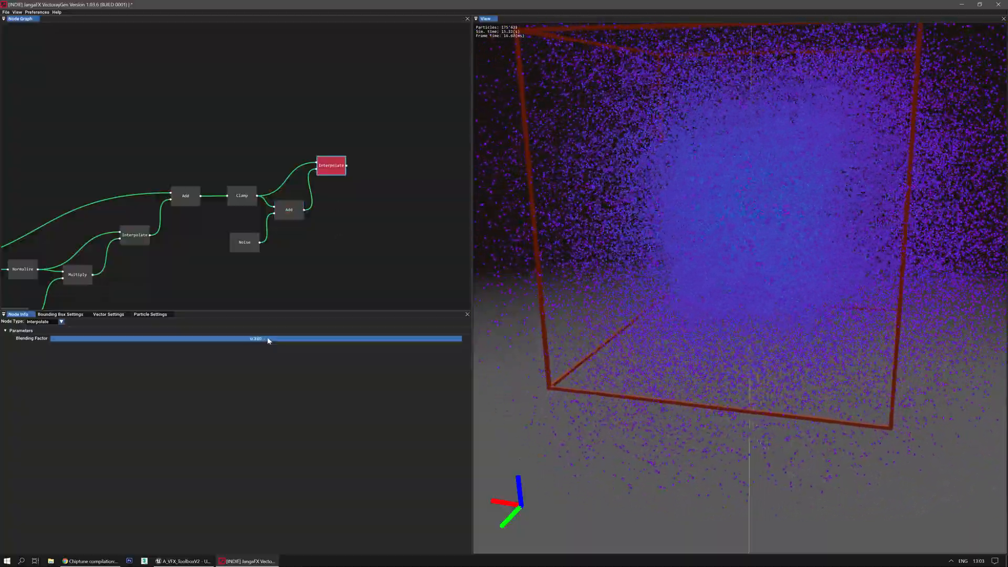
{"action": "left_click", "coordinate": [341, 279]}
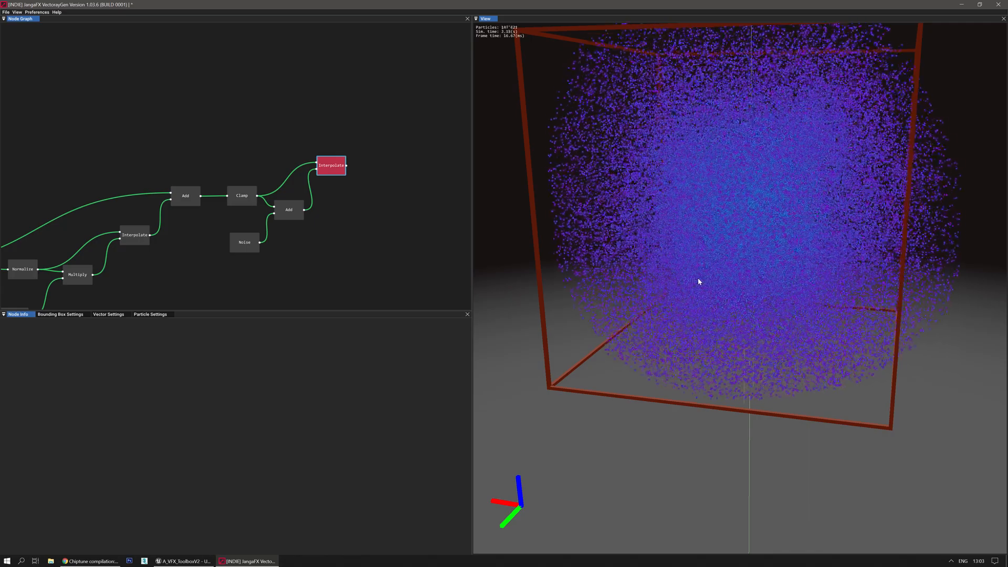
{"action": "scroll", "coordinate": [679, 309], "scroll_direction": "down", "scroll_amount": 5}
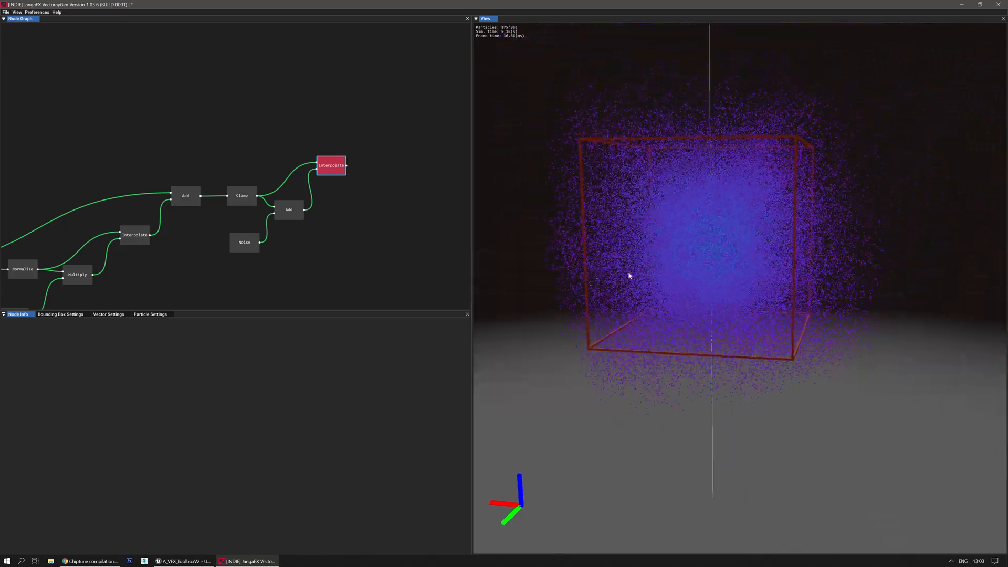
Create a Normalize node after the last Interpolate node, connect the two and preview the result.
{"action": "right_click", "coordinate": [365, 155]}
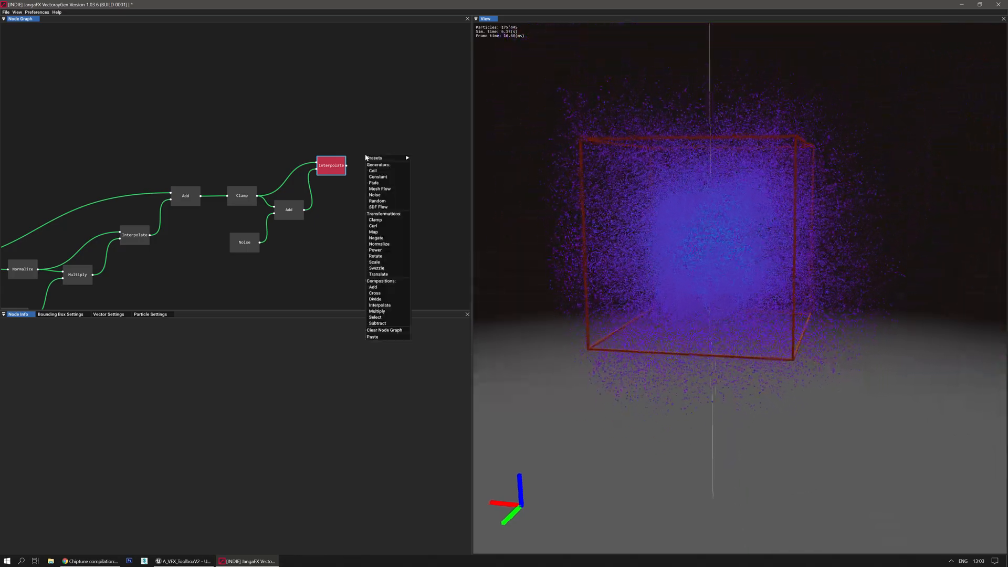
{"action": "left_click", "coordinate": [374, 242]}
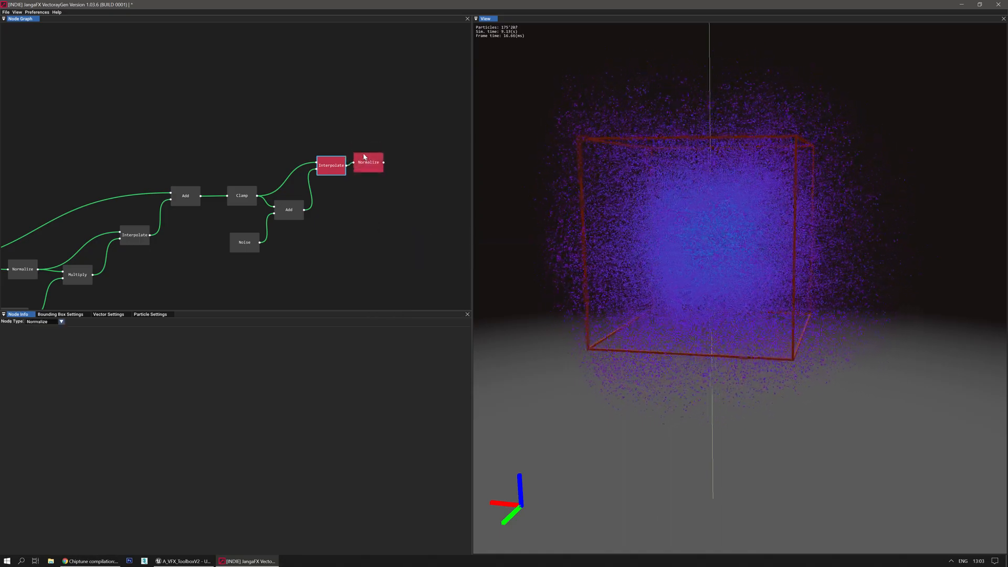
{"action": "scroll", "coordinate": [525, 283], "scroll_direction": "up", "scroll_amount": 3}
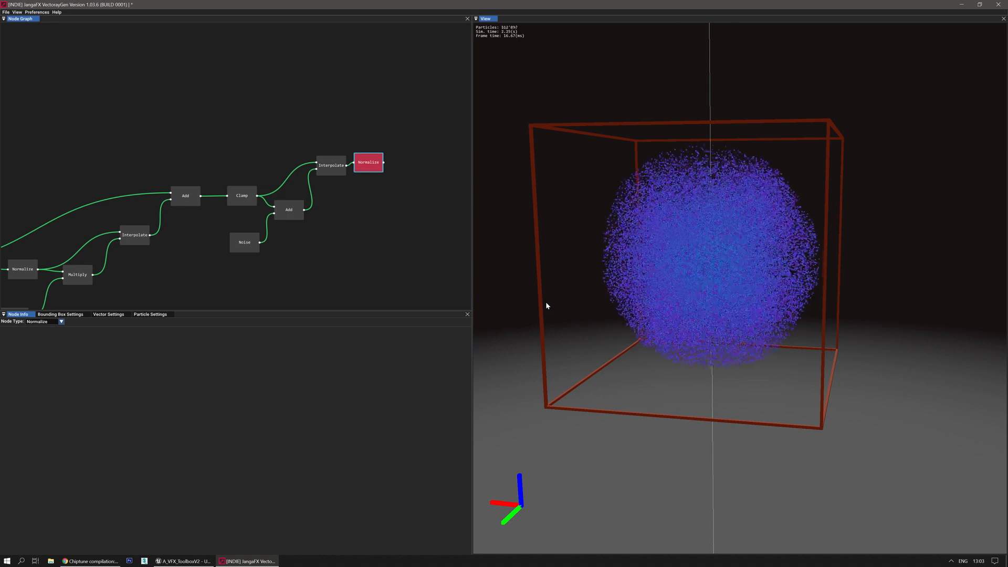
Create a Fade node below the final Normalize node.
{"action": "middle_click_drag", "start_coordinate": [392, 224], "coordinate": [279, 229]}
{"action": "right_click", "coordinate": [278, 222]}
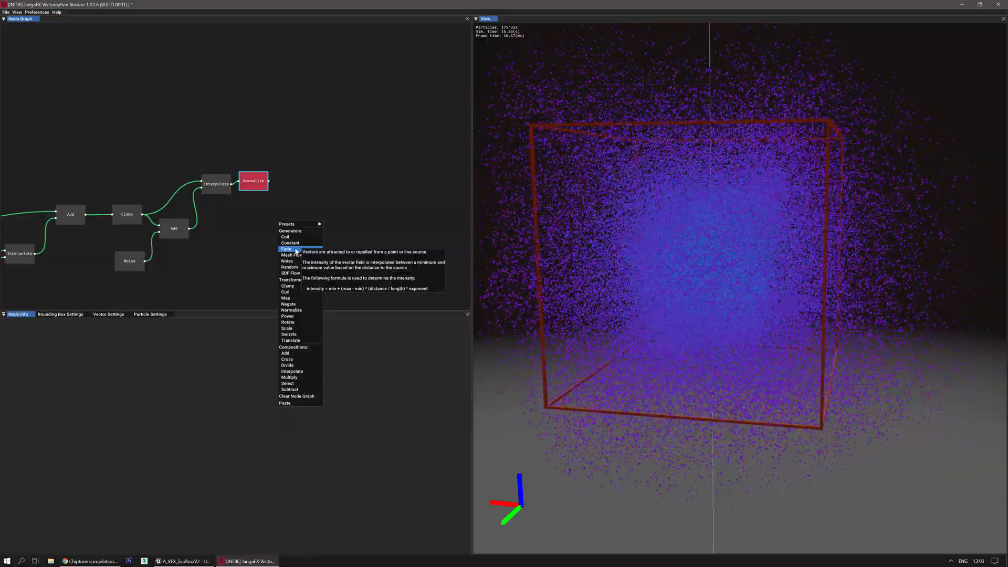
{"action": "left_click", "coordinate": [297, 251]}
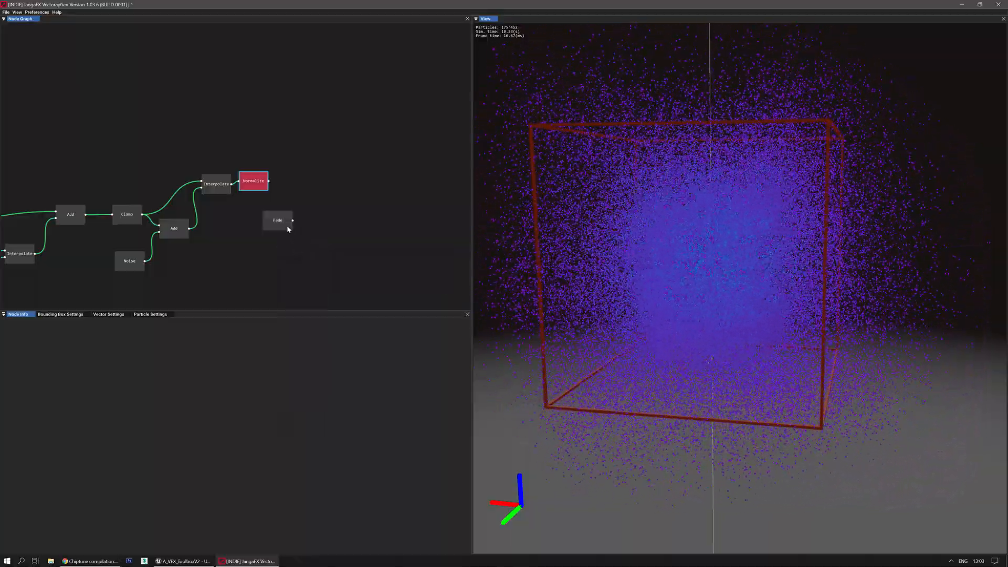
Try an exponent of 6.6, a minimum of 3.6, a maximum of 105 and a Y origin of 14.6 on the unconnected Fade node.
{"action": "left_click", "coordinate": [288, 227]}
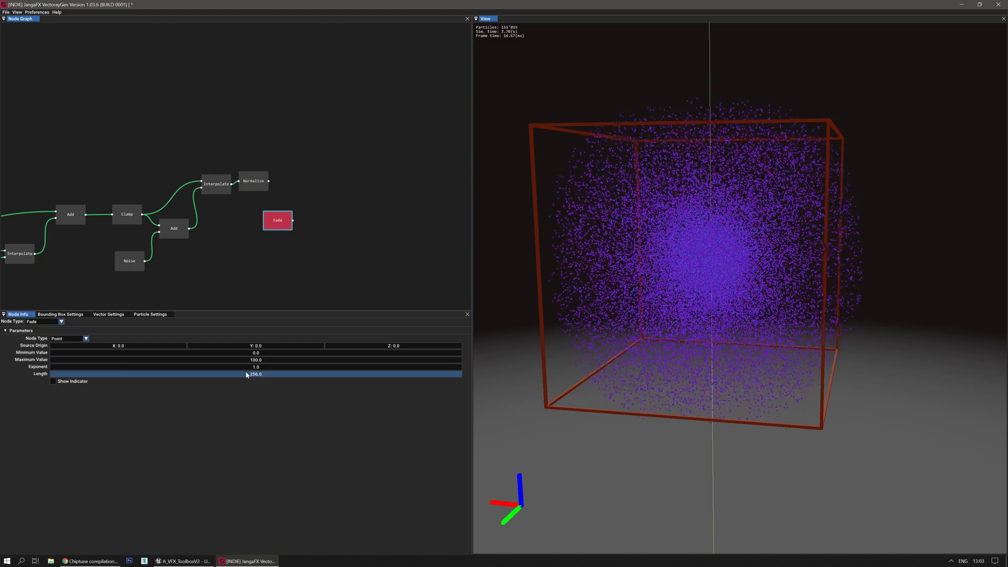
{"action": "left_click_drag", "start_coordinate": [236, 366], "coordinate": [246, 367]}
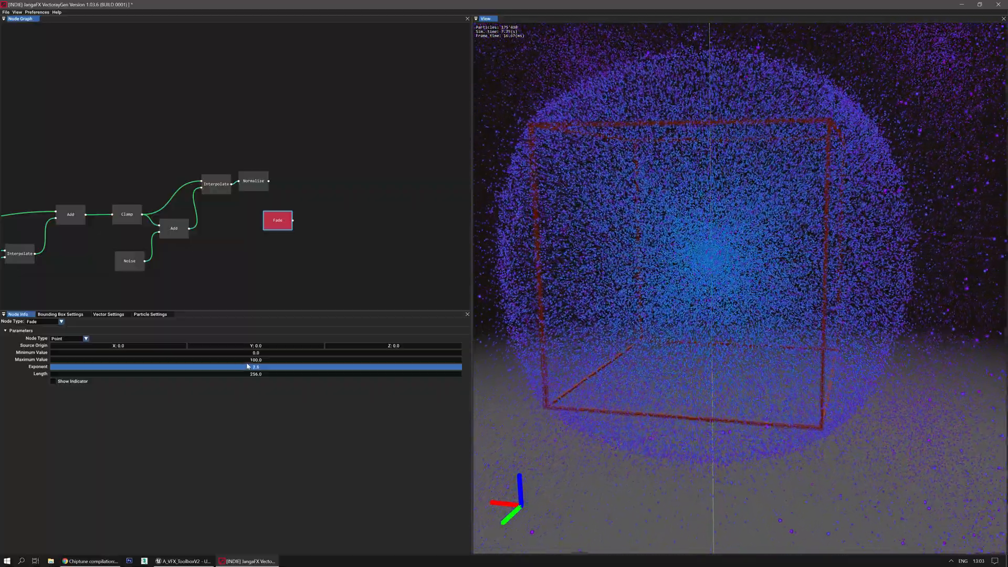
{"action": "left_click", "coordinate": [287, 261]}
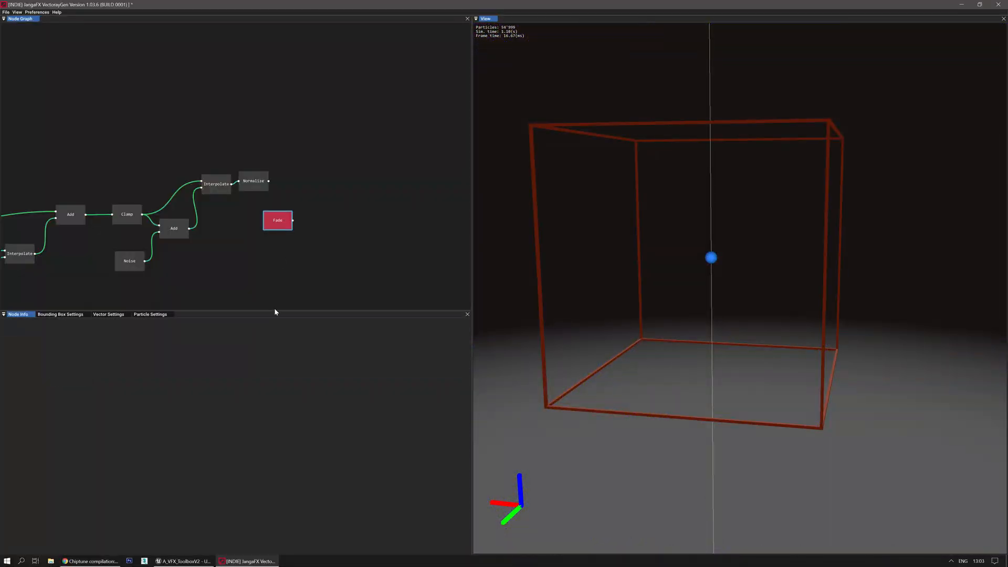
{"action": "left_click", "coordinate": [287, 220]}
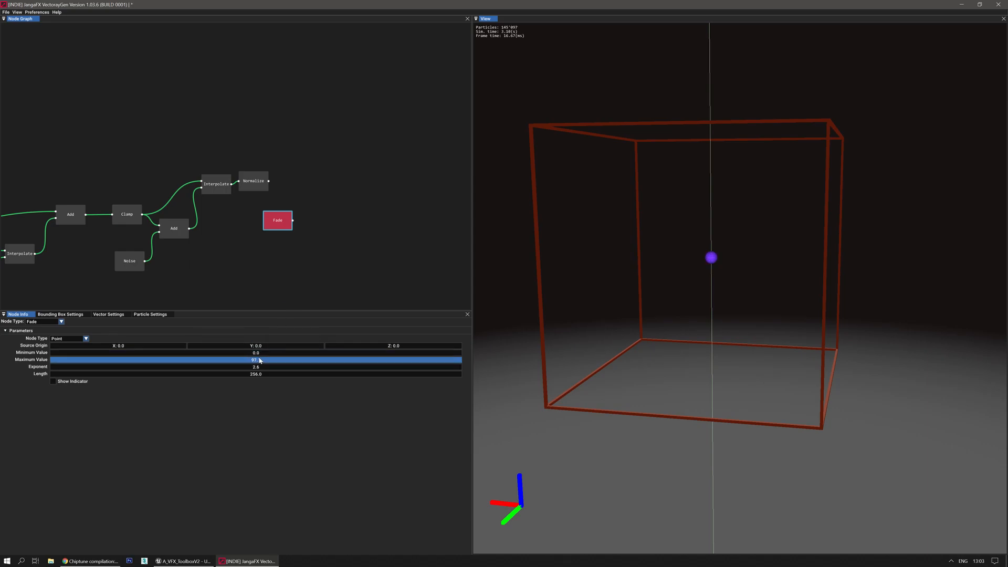
{"action": "left_click_drag", "start_coordinate": [268, 359], "coordinate": [279, 363]}
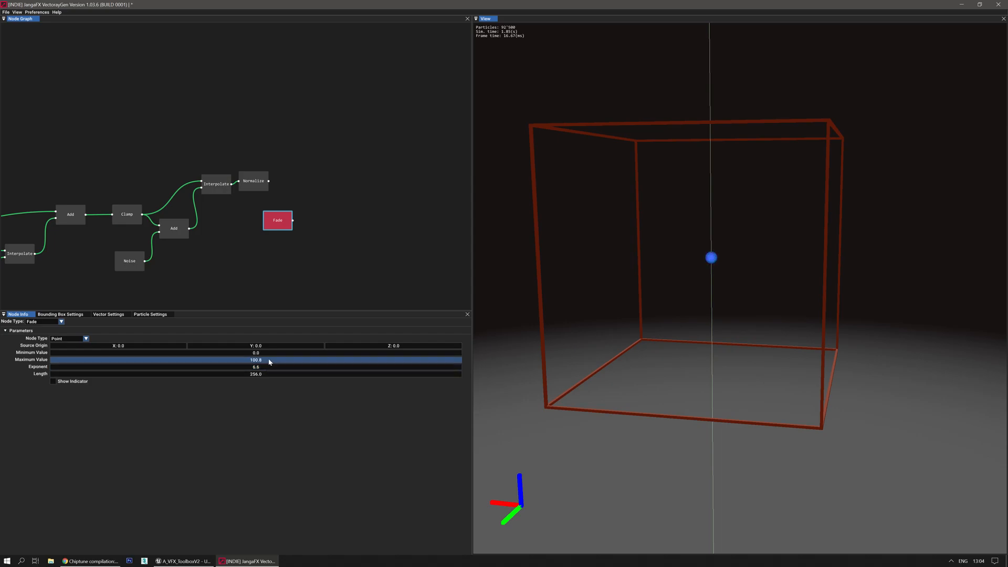
{"action": "left_click_drag", "start_coordinate": [280, 359], "coordinate": [294, 359]}
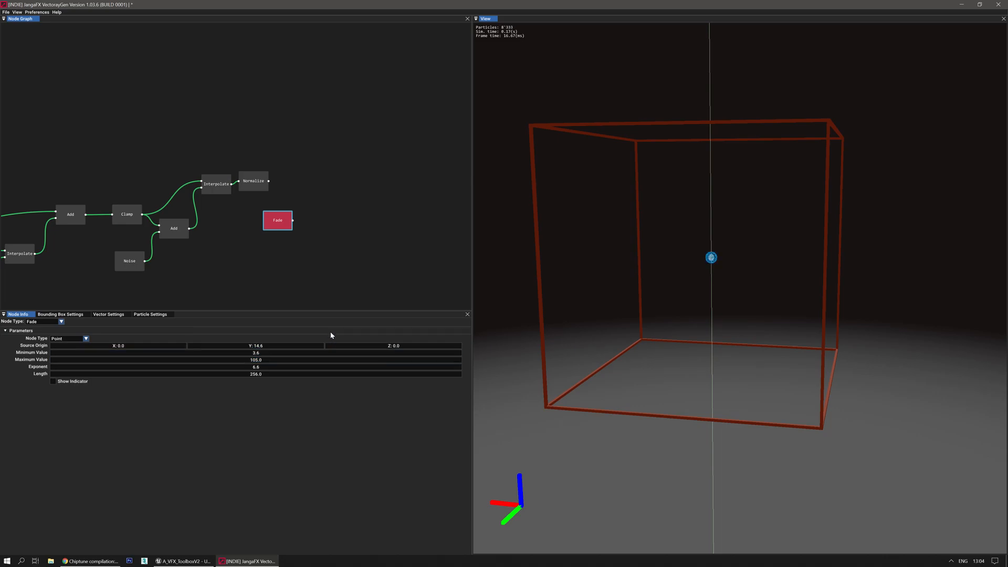
Delete the unconnected Fade node and preview the final Normalize node's particle flow from a closer viewpoint.
{"action": "key", "text": "Delete"}
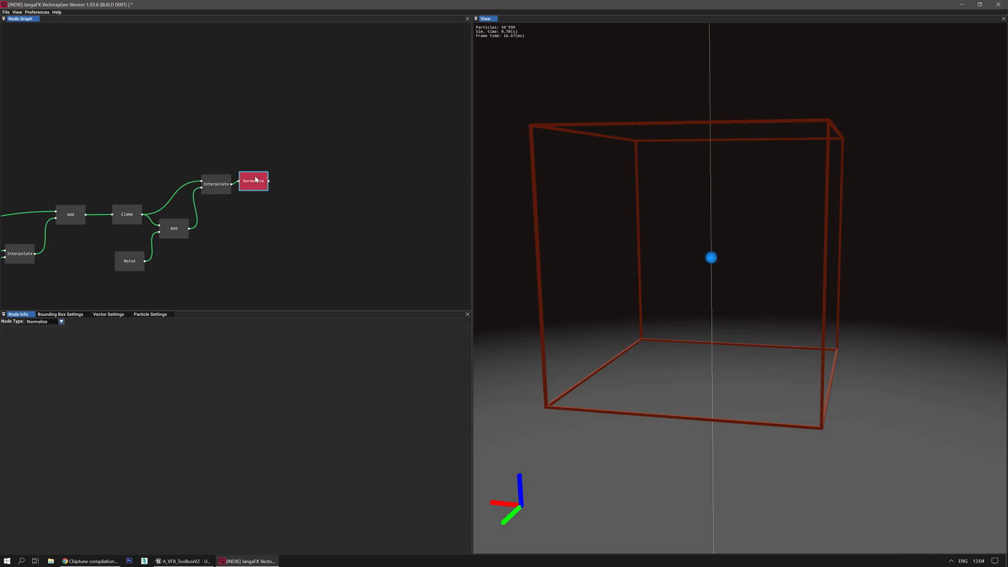
{"action": "mouse_move", "coordinate": [682, 286]}
{"action": "right_mouse_down"}
{"action": "mouse_move", "coordinate": [695, 265]}
{"action": "mouse_move", "coordinate": [670, 278]}
{"action": "mouse_move", "coordinate": [683, 292]}
{"action": "mouse_move", "coordinate": [651, 295]}
{"action": "mouse_move", "coordinate": [681, 286]}
{"action": "mouse_move", "coordinate": [669, 281]}
{"action": "mouse_move", "coordinate": [696, 283]}
{"action": "mouse_move", "coordinate": [690, 292]}
{"action": "right_mouse_up"}
{"action": "right_click_drag", "start_coordinate": [625, 309], "coordinate": [624, 308]}
{"action": "key", "text": "r"}
{"action": "right_click_drag", "start_coordinate": [672, 346], "coordinate": [681, 342]}
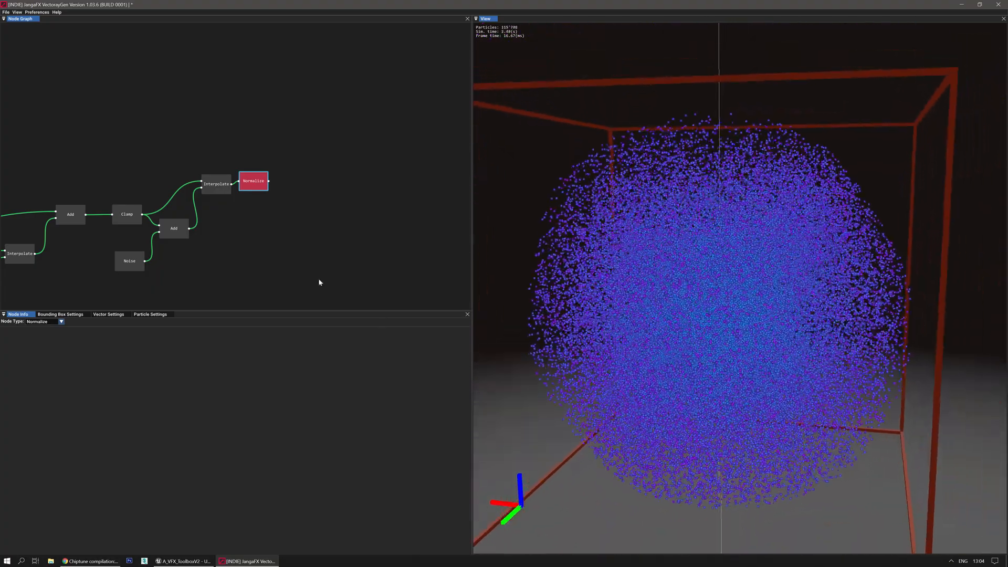
Create a Random node below the last Noise node and set its seed to 65.
{"action": "left_click", "coordinate": [241, 262]}
{"action": "right_click", "coordinate": [275, 220]}
{"action": "left_click", "coordinate": [167, 289]}
{"action": "middle_click_drag", "start_coordinate": [149, 295], "coordinate": [273, 204]}
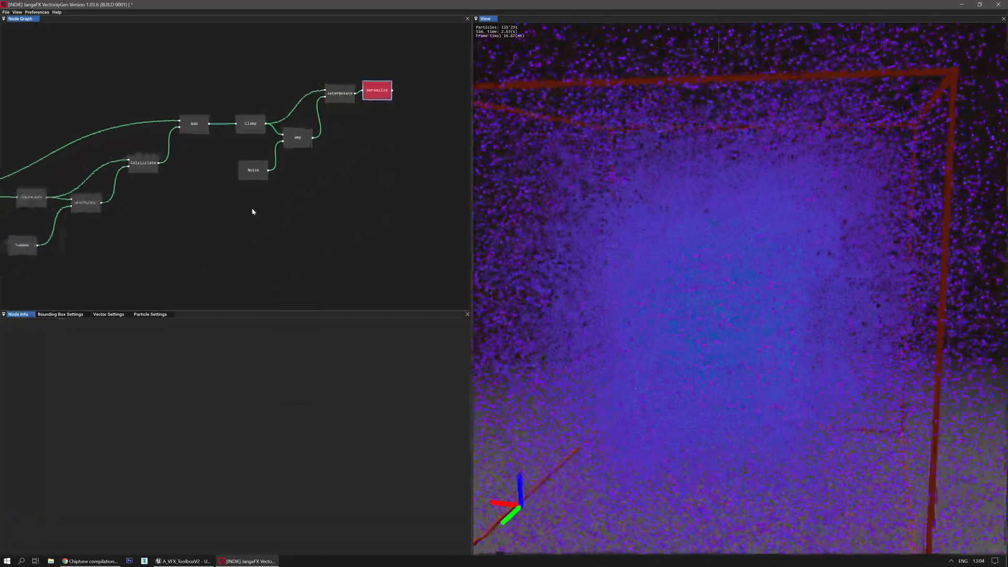
{"action": "right_click", "coordinate": [245, 208]}
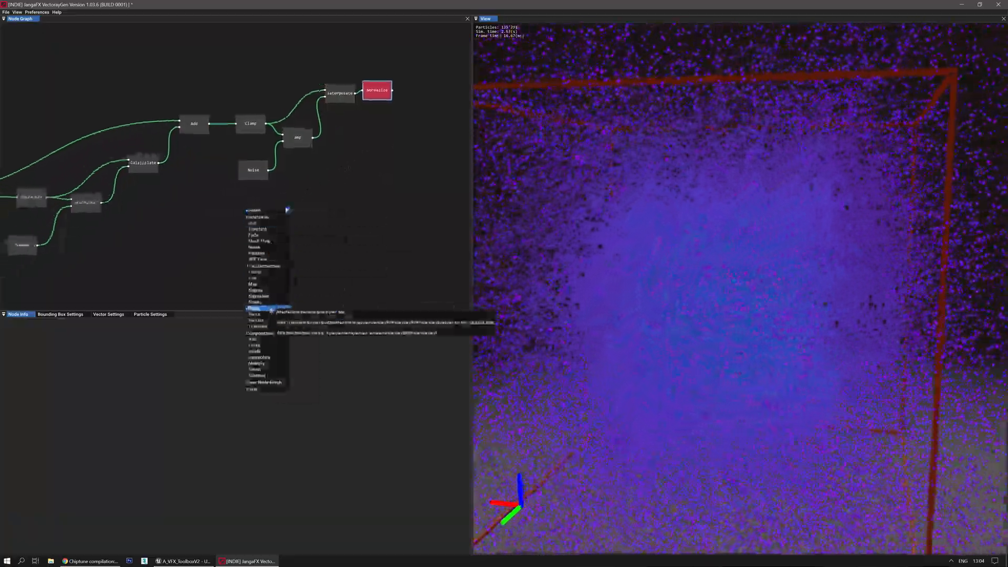
{"action": "left_click", "coordinate": [260, 259]}
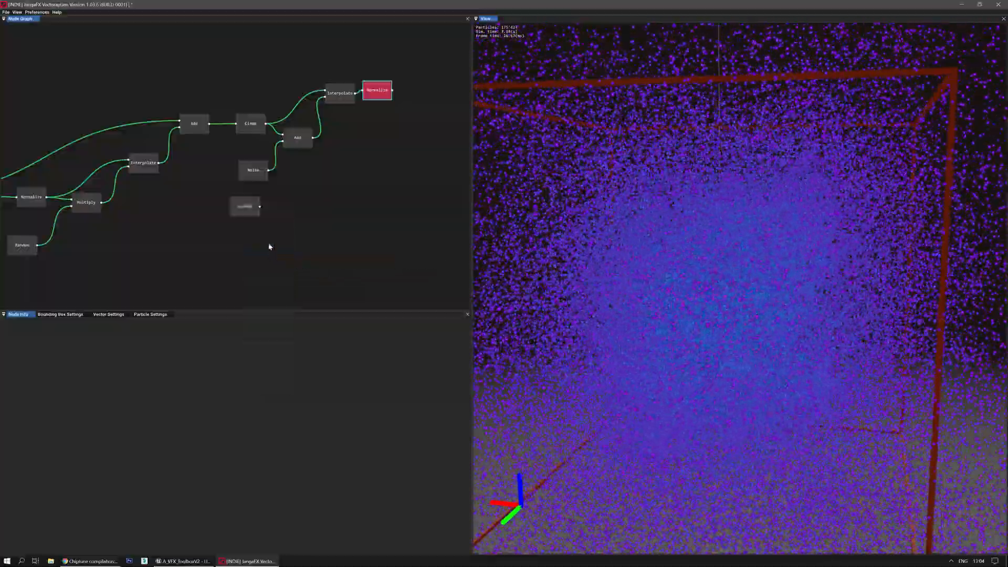
{"action": "left_click", "coordinate": [242, 203]}
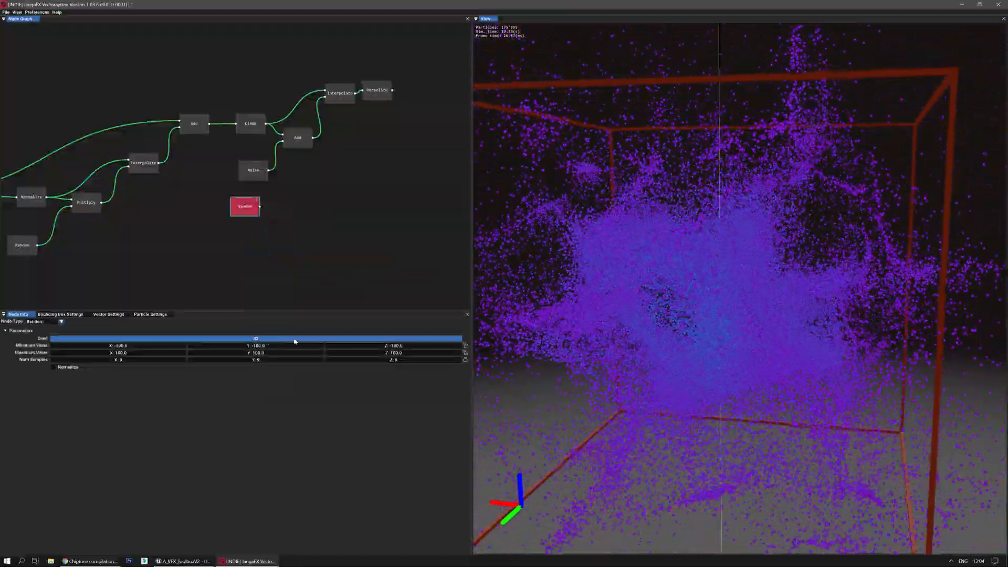
{"action": "left_click_drag", "start_coordinate": [328, 333], "coordinate": [134, 347]}
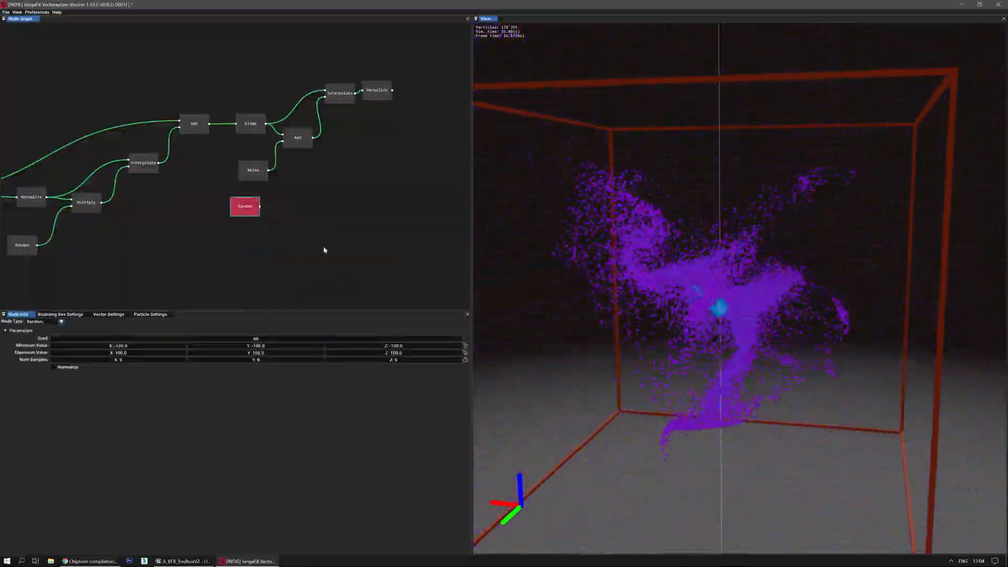
{"action": "left_click_drag", "start_coordinate": [239, 205], "coordinate": [246, 204]}
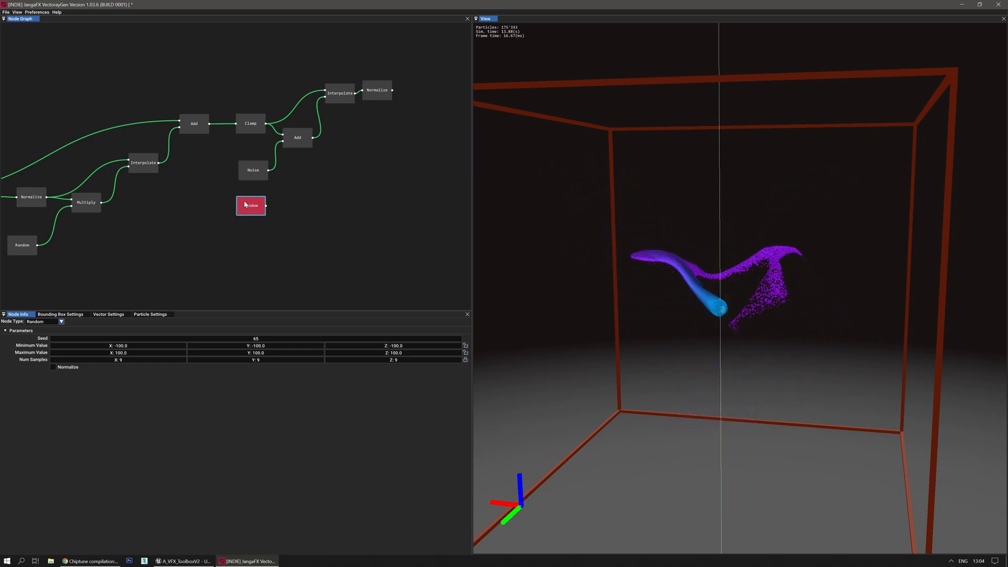
Blend the last Noise and new Random nodes through a new Interpolate node feeding the final Add node's second input, and preview Add.
{"action": "right_click", "coordinate": [305, 202]}
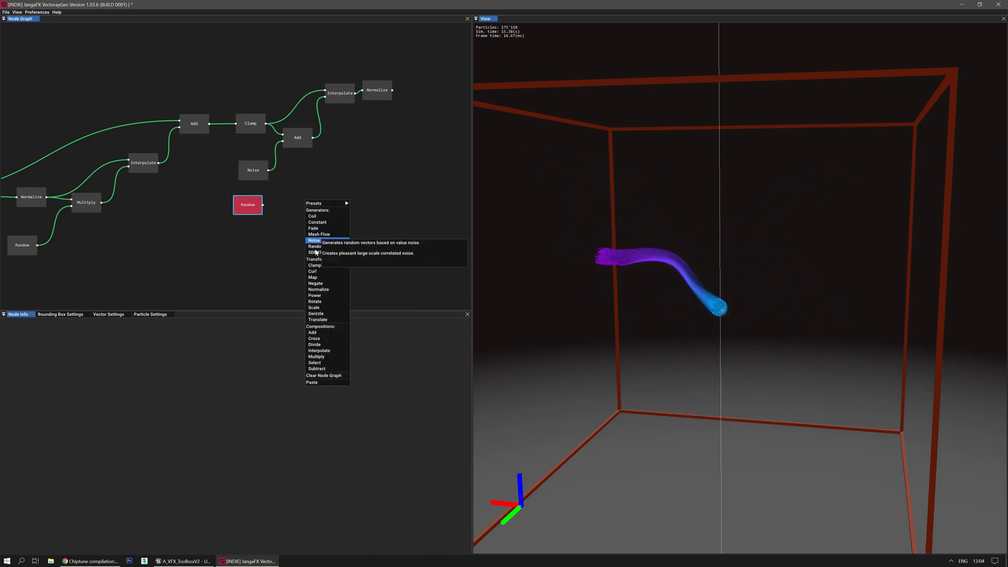
{"action": "left_click", "coordinate": [329, 355]}
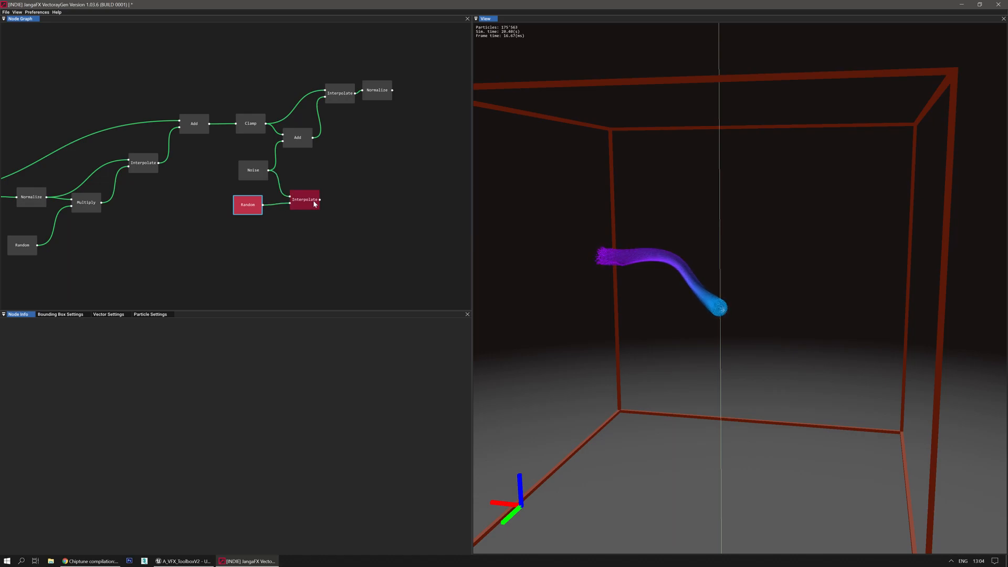
{"action": "left_click_drag", "start_coordinate": [319, 199], "coordinate": [283, 143]}
{"action": "left_click", "coordinate": [292, 135]}
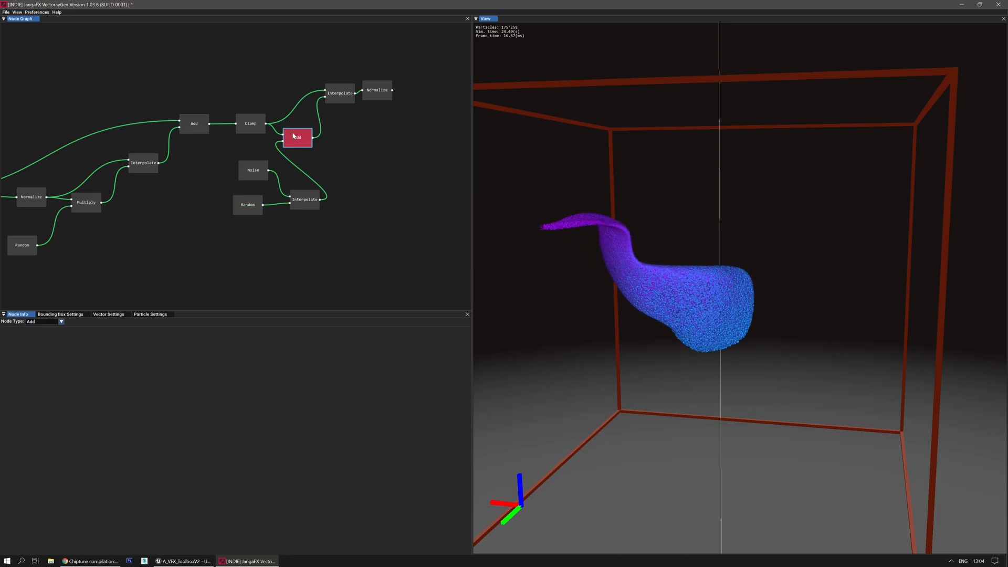
{"action": "key", "text": "r"}
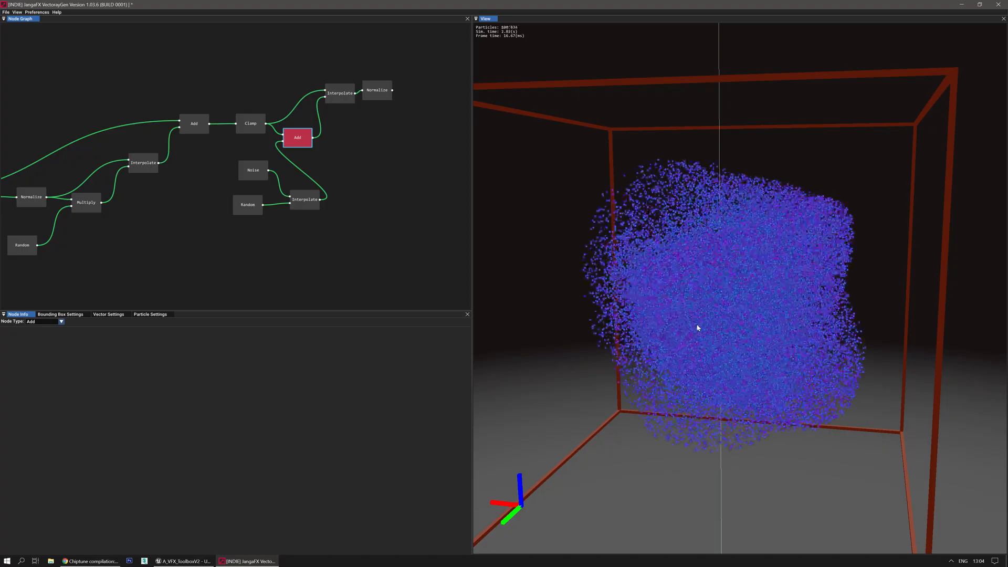
Set the Blending Factor of the Interpolate node before the final Normalize to 0.280 and restart the particle simulation.
{"action": "left_click", "coordinate": [342, 93]}
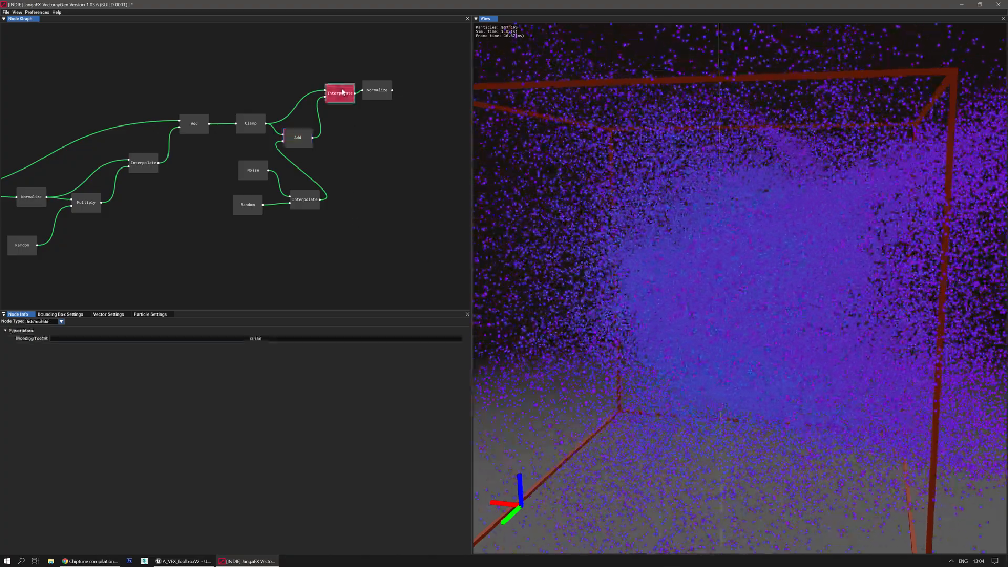
{"action": "key", "text": "r"}
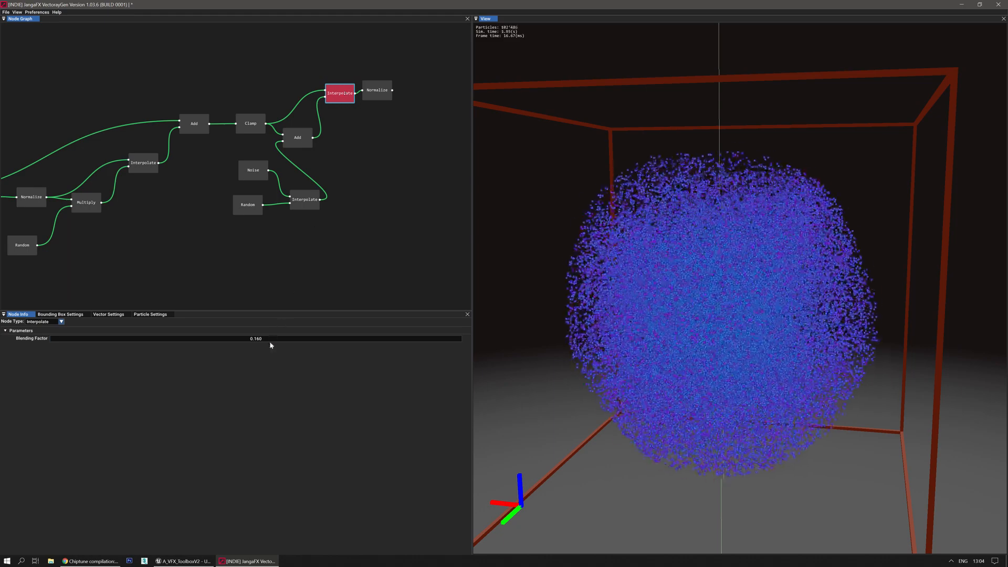
{"action": "left_click_drag", "start_coordinate": [270, 342], "coordinate": [288, 356]}
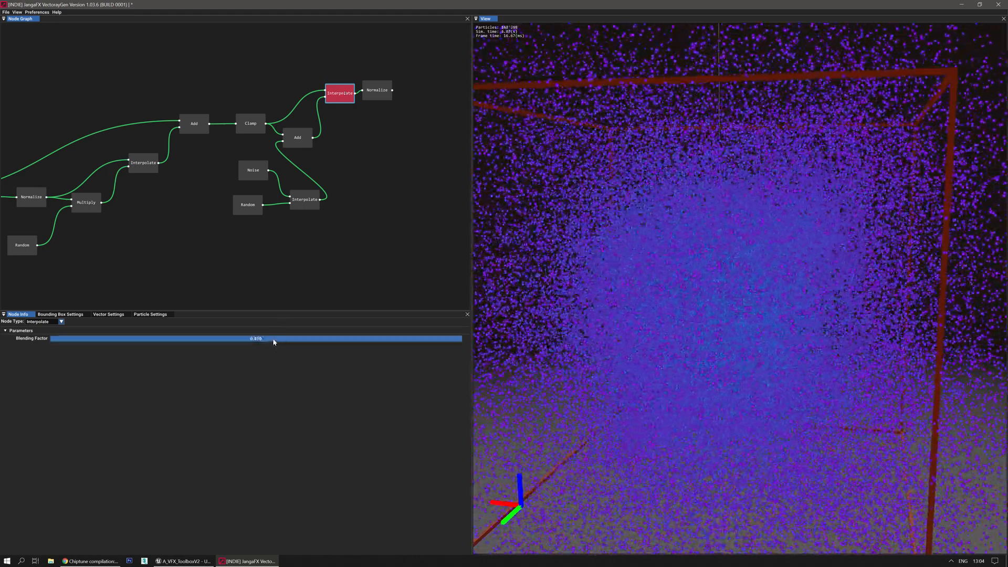
{"action": "key", "text": "r"}
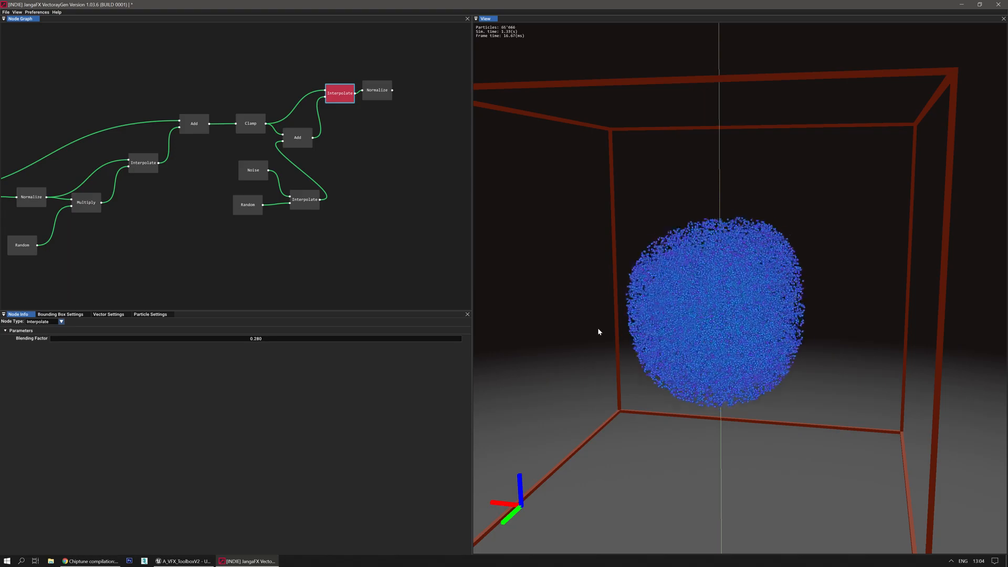
Preview the final Normalize node and examine the particle flow in and around the bounding box at different distances.
{"action": "left_click", "coordinate": [377, 90]}
{"action": "key", "text": "r"}
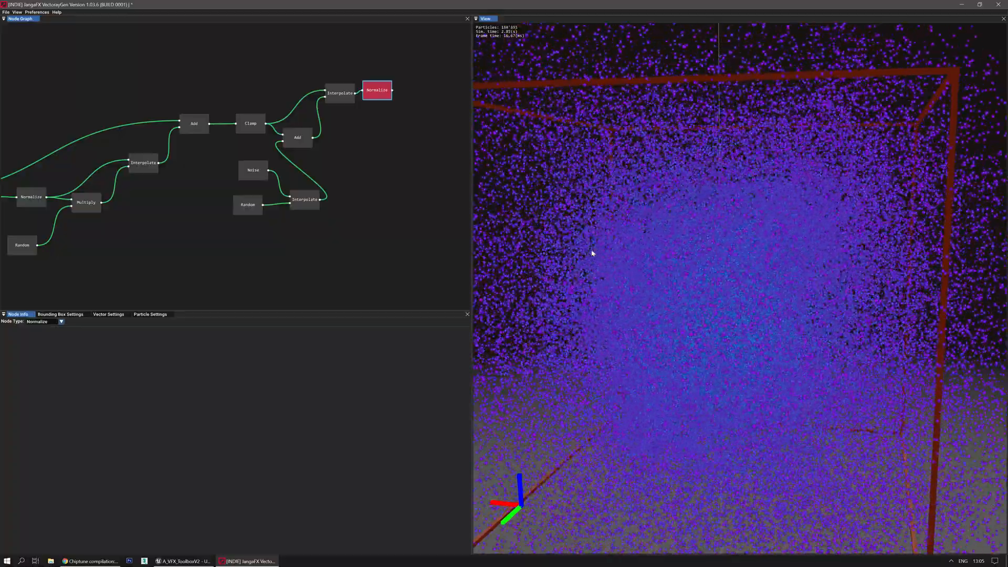
{"action": "scroll", "coordinate": [592, 254], "scroll_direction": "down", "scroll_amount": 5}
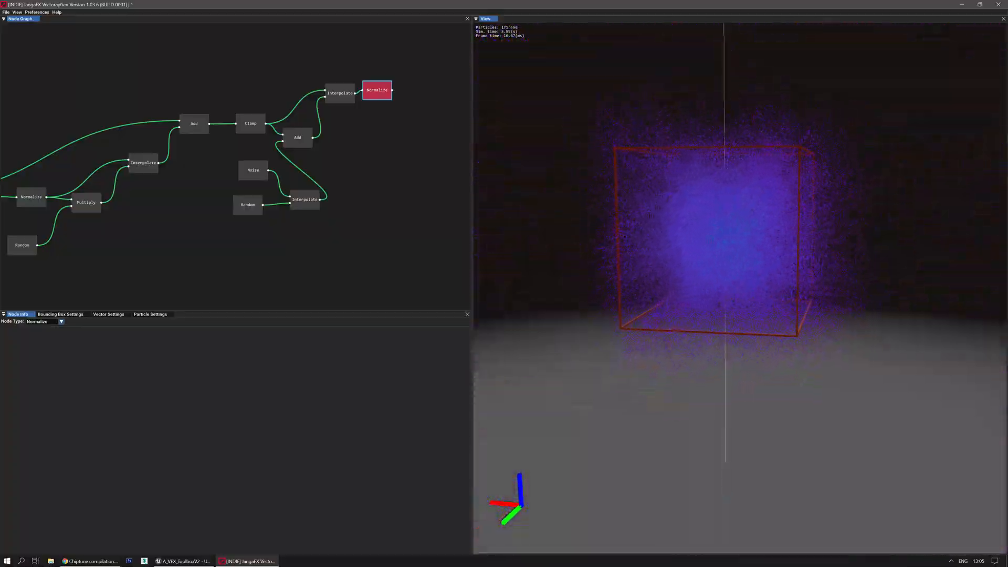
{"action": "scroll", "coordinate": [592, 254], "scroll_direction": "up", "scroll_amount": 6}
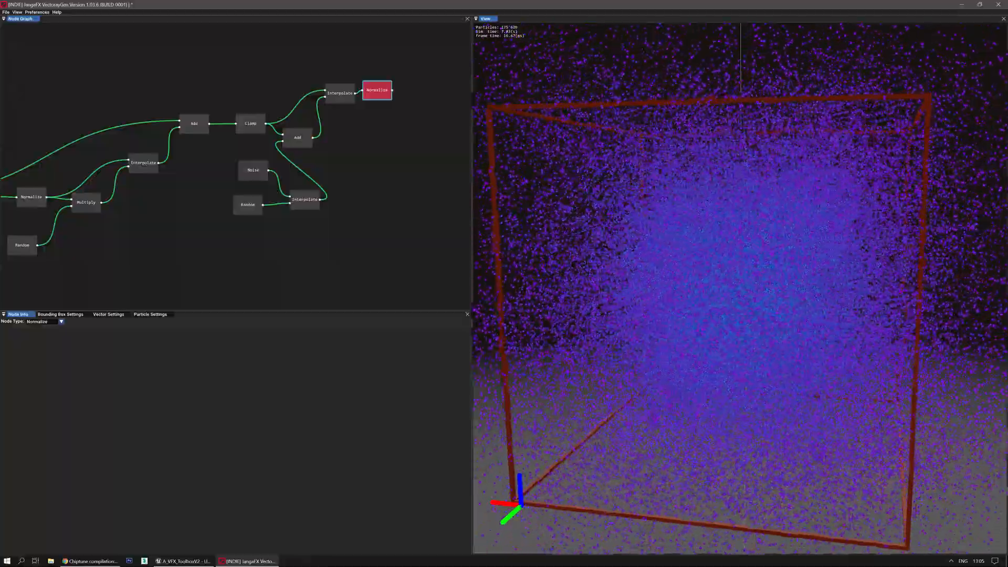
{"action": "scroll", "coordinate": [592, 254], "scroll_direction": "down", "scroll_amount": 3}
{"action": "scroll", "coordinate": [592, 253], "scroll_direction": "up", "scroll_amount": 6}
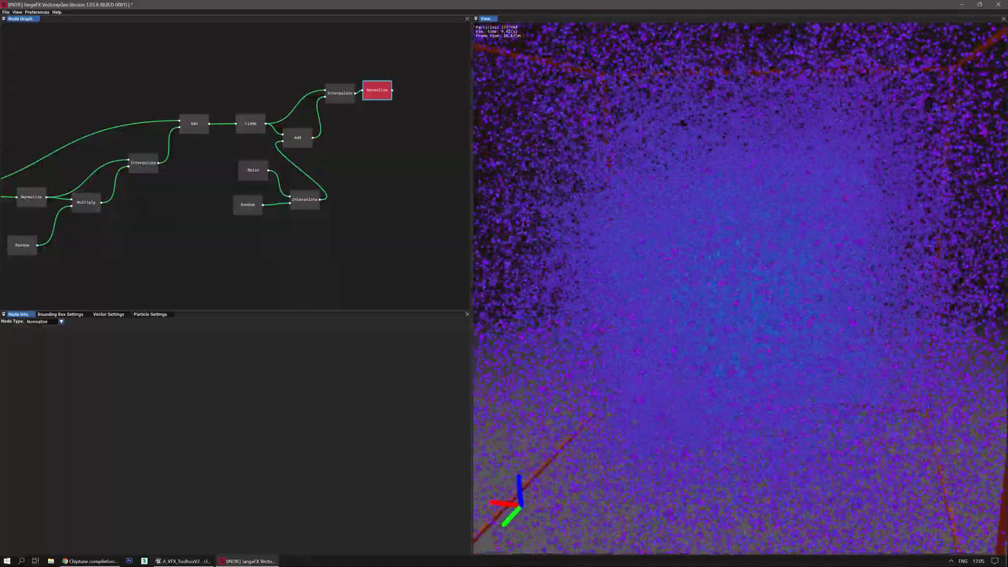
Set the first Rotate node's axis orientation to X -18.2° and Y 55.6° and its rotation angle to 48.3°.
{"action": "mouse_move", "coordinate": [140, 262]}
{"action": "middle_mouse_down"}
{"action": "mouse_move", "coordinate": [333, 237]}
{"action": "mouse_move", "coordinate": [377, 268]}
{"action": "middle_mouse_up"}
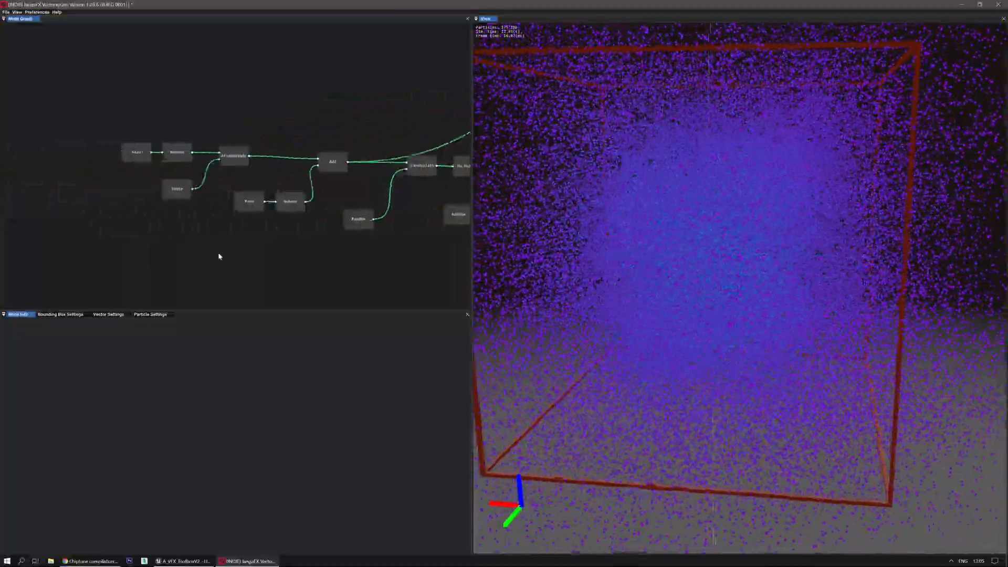
{"action": "left_click", "coordinate": [180, 151]}
{"action": "left_click_drag", "start_coordinate": [273, 346], "coordinate": [271, 346]}
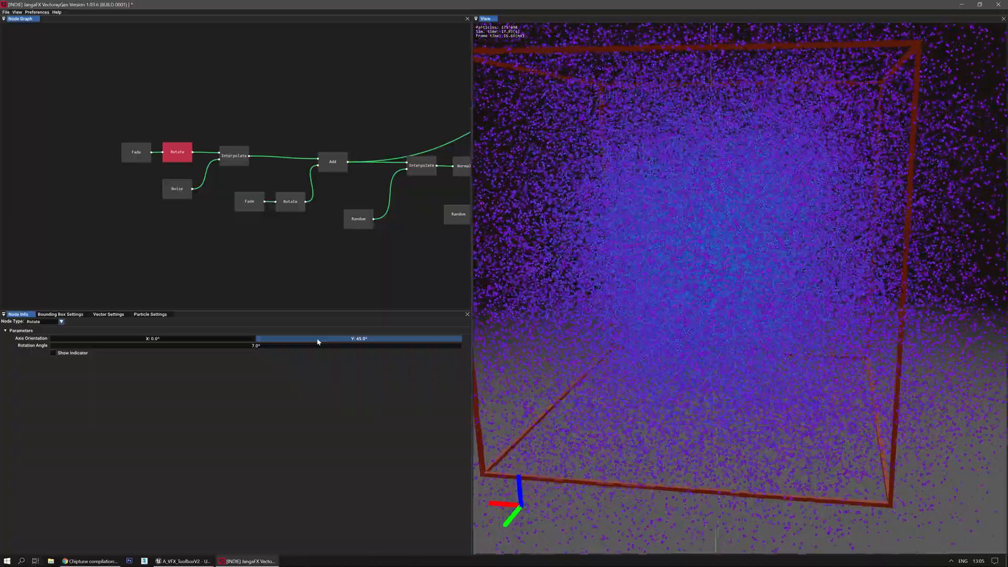
{"action": "left_click_drag", "start_coordinate": [305, 339], "coordinate": [288, 333]}
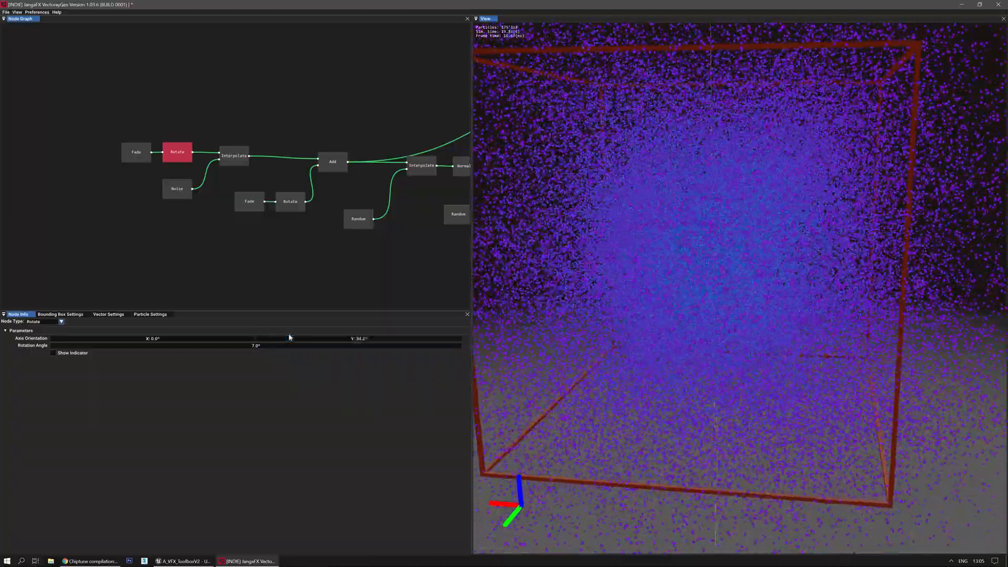
{"action": "left_click_drag", "start_coordinate": [223, 341], "coordinate": [391, 349]}
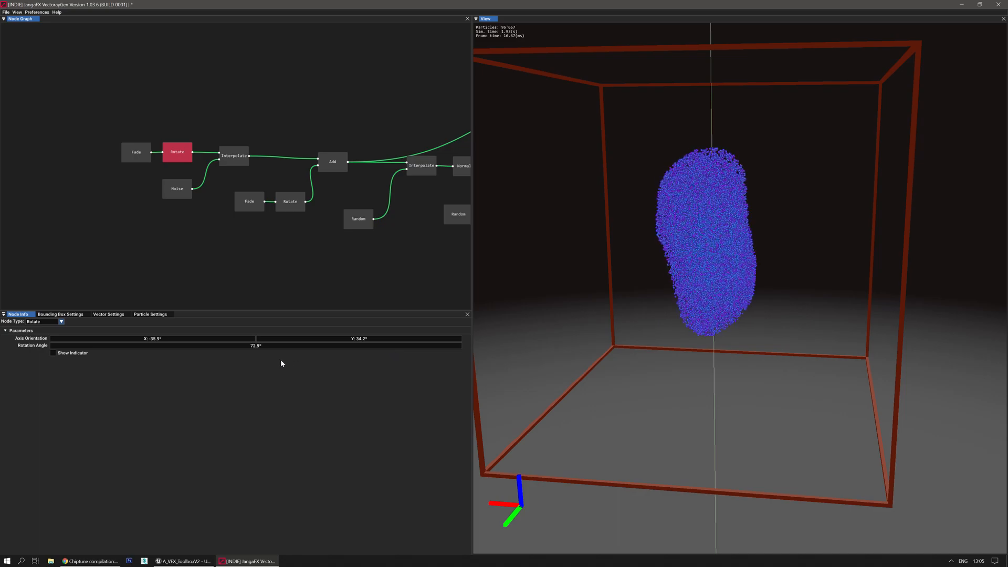
{"action": "left_click_drag", "start_coordinate": [270, 345], "coordinate": [335, 350]}
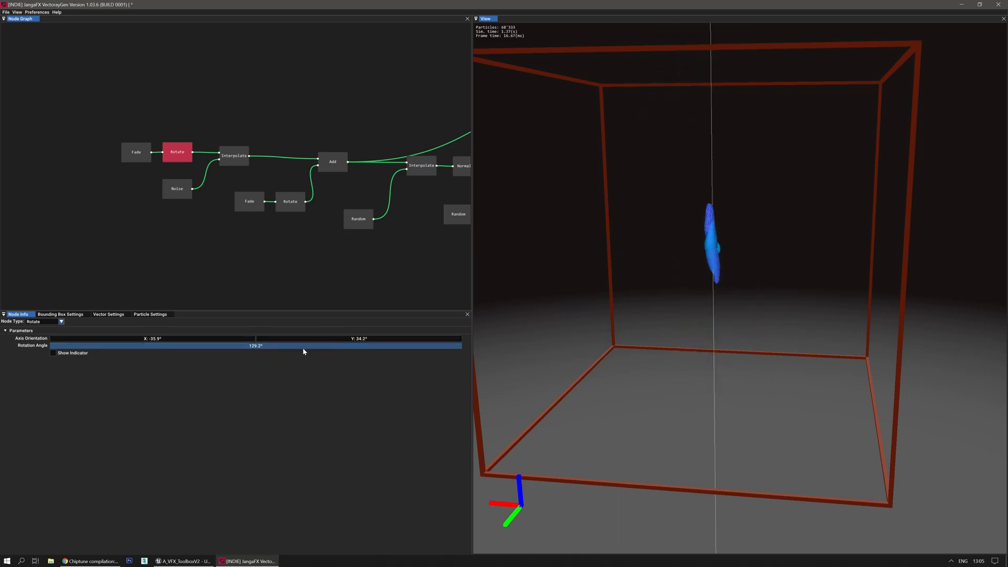
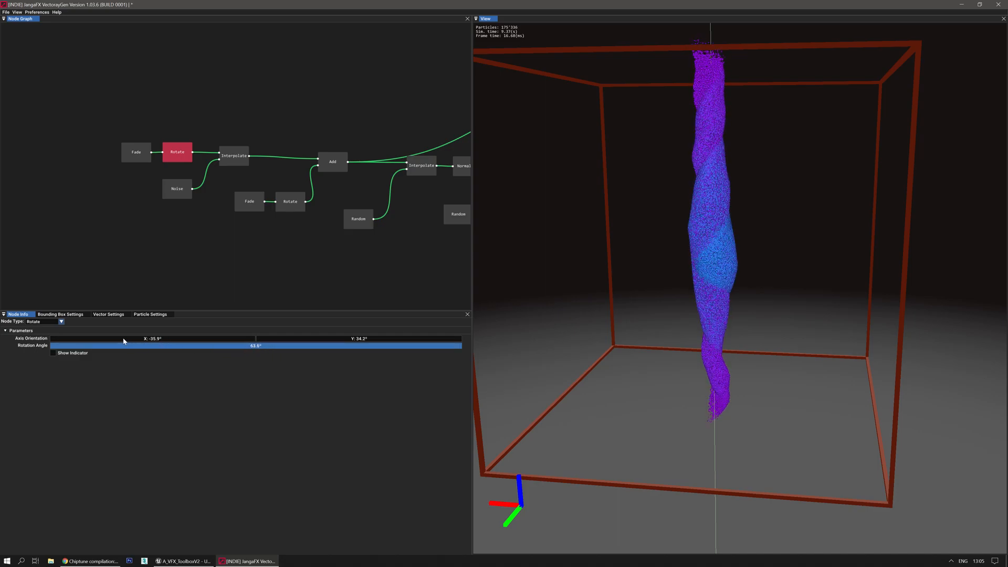
{"action": "left_click_drag", "start_coordinate": [87, 344], "coordinate": [84, 345]}
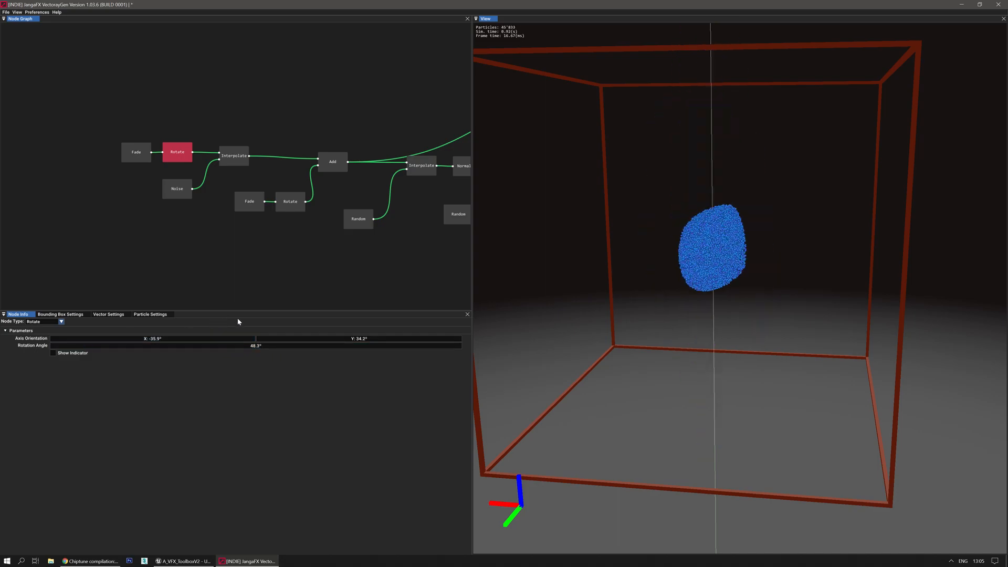
{"action": "left_click_drag", "start_coordinate": [354, 341], "coordinate": [363, 342]}
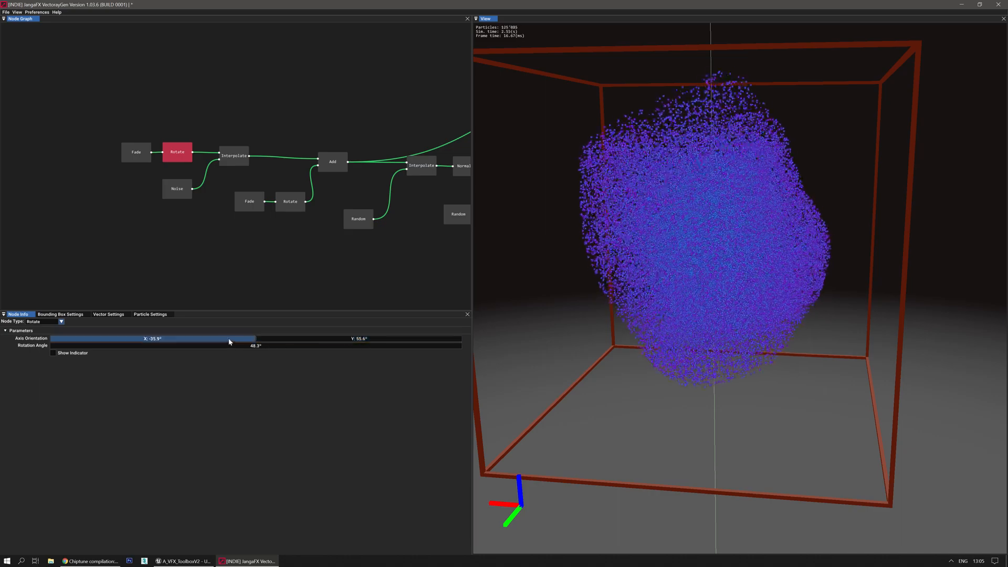
{"action": "left_click_drag", "start_coordinate": [198, 341], "coordinate": [265, 310]}
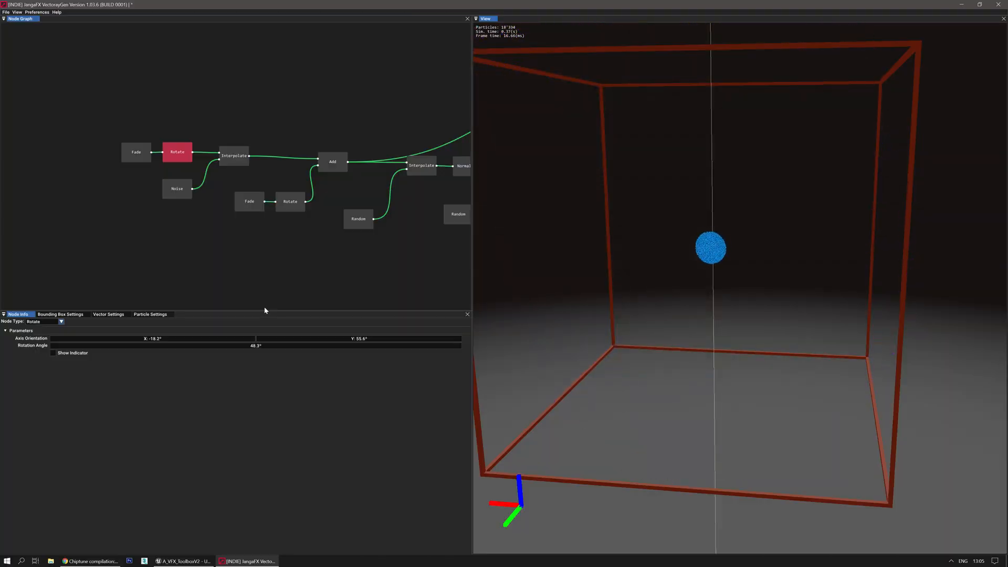
Copy the first Fade and Rotate nodes at the start of the node graph.
{"action": "middle_click_drag", "start_coordinate": [402, 270], "coordinate": [237, 277]}
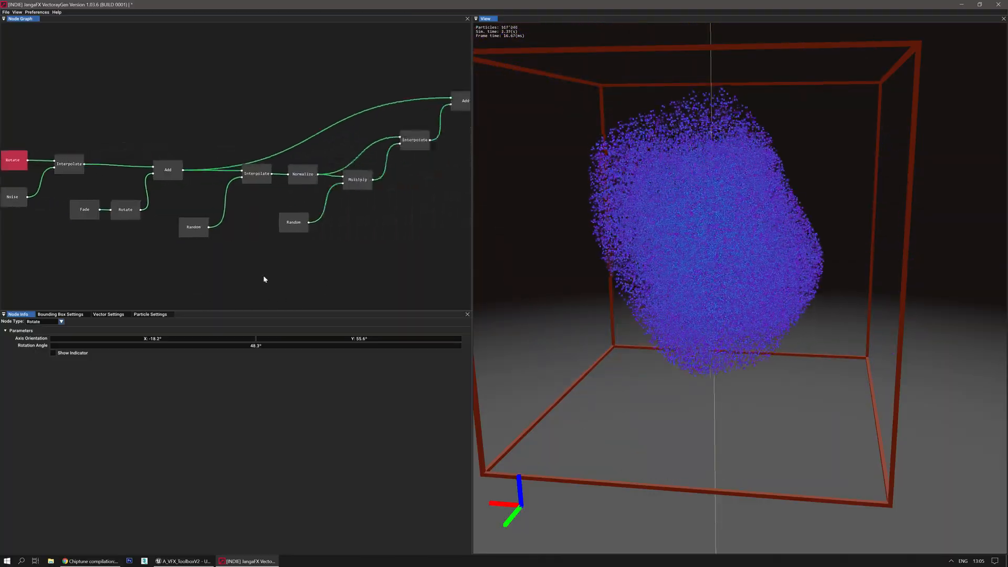
{"action": "middle_click_drag", "start_coordinate": [466, 218], "coordinate": [319, 238]}
{"action": "middle_click_drag", "start_coordinate": [376, 216], "coordinate": [172, 269]}
{"action": "middle_click_drag", "start_coordinate": [260, 224], "coordinate": [350, 211]}
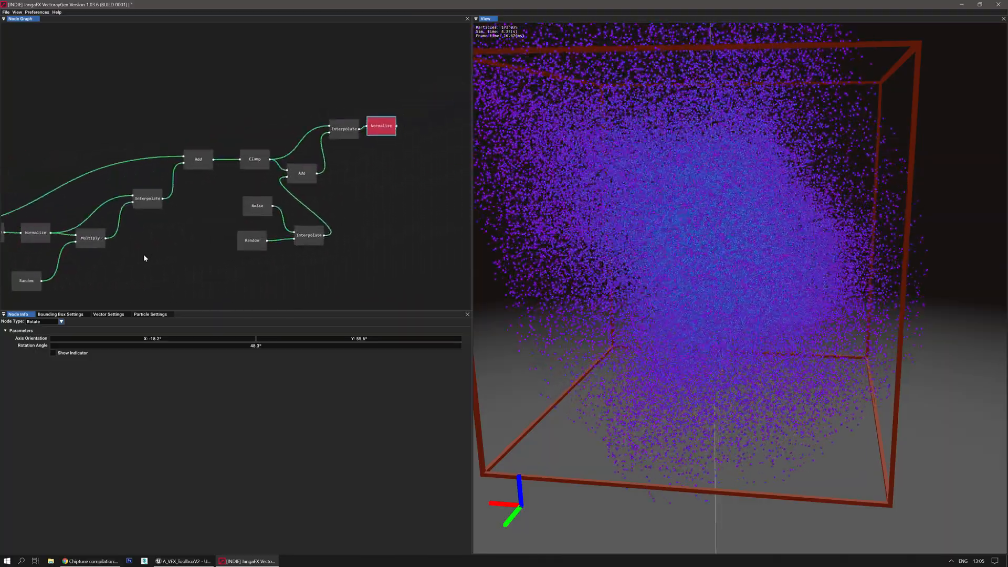
{"action": "middle_click_drag", "start_coordinate": [144, 254], "coordinate": [295, 201]}
{"action": "scroll", "coordinate": [287, 203], "scroll_direction": "down", "scroll_amount": 1}
{"action": "middle_click_drag", "start_coordinate": [173, 234], "coordinate": [384, 241]}
{"action": "scroll", "coordinate": [100, 189], "scroll_direction": "up", "scroll_amount": 1}
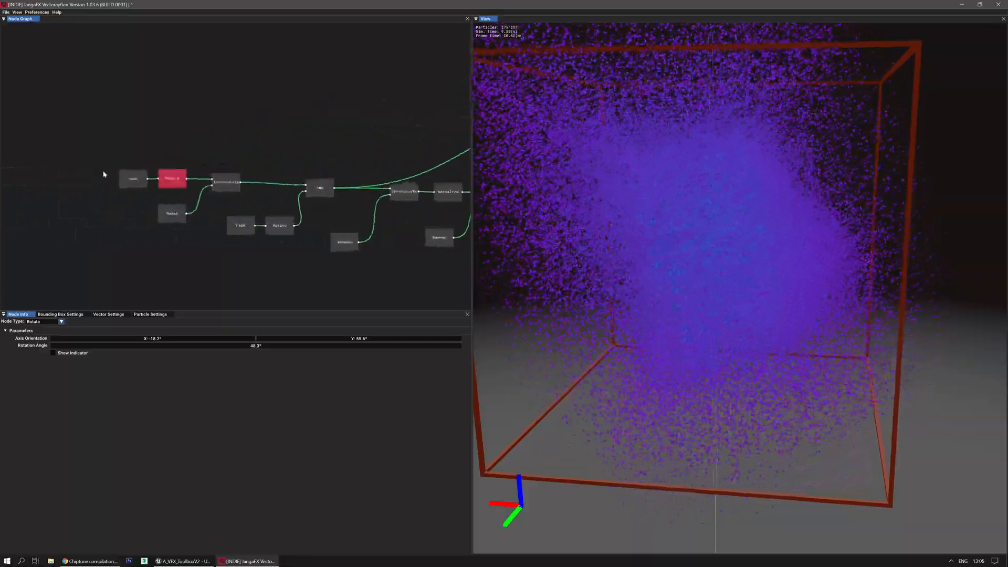
{"action": "left_click", "coordinate": [104, 170]}
{"action": "left_click_drag", "start_coordinate": [131, 164], "coordinate": [197, 192]}
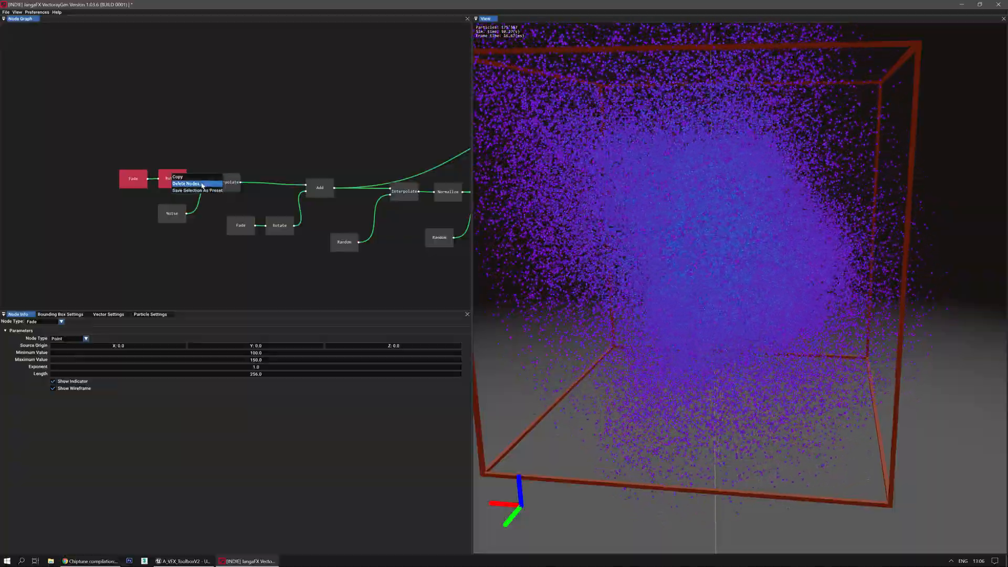
Paste the copied Fade and Rotate pair at the end of the graph and place it below the final Normalize node.
{"action": "middle_click_drag", "start_coordinate": [370, 157], "coordinate": [117, 195]}
{"action": "middle_click_drag", "start_coordinate": [339, 196], "coordinate": [86, 179]}
{"action": "left_click", "coordinate": [308, 180]}
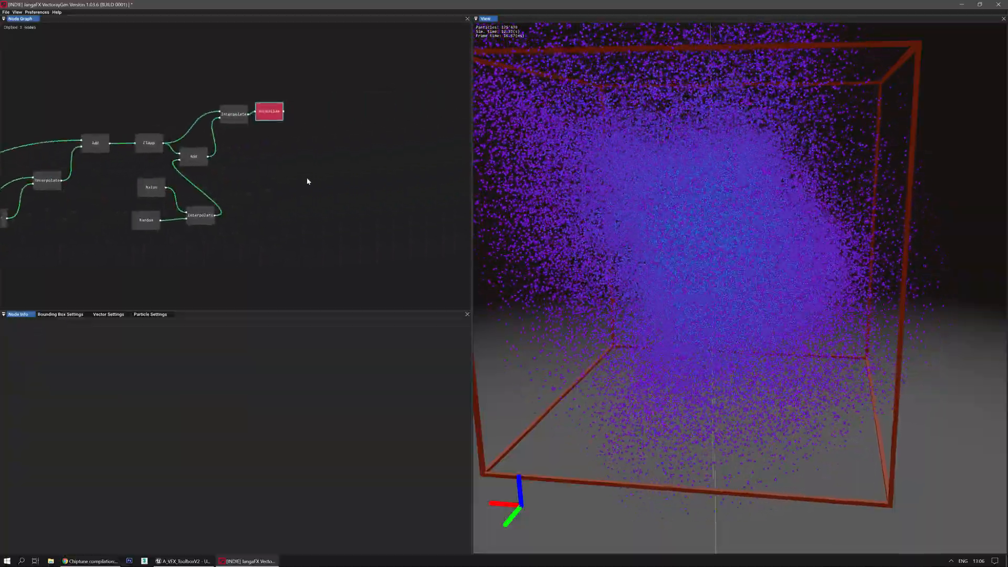
{"action": "right_click", "coordinate": [235, 160]}
{"action": "left_click", "coordinate": [245, 342]}
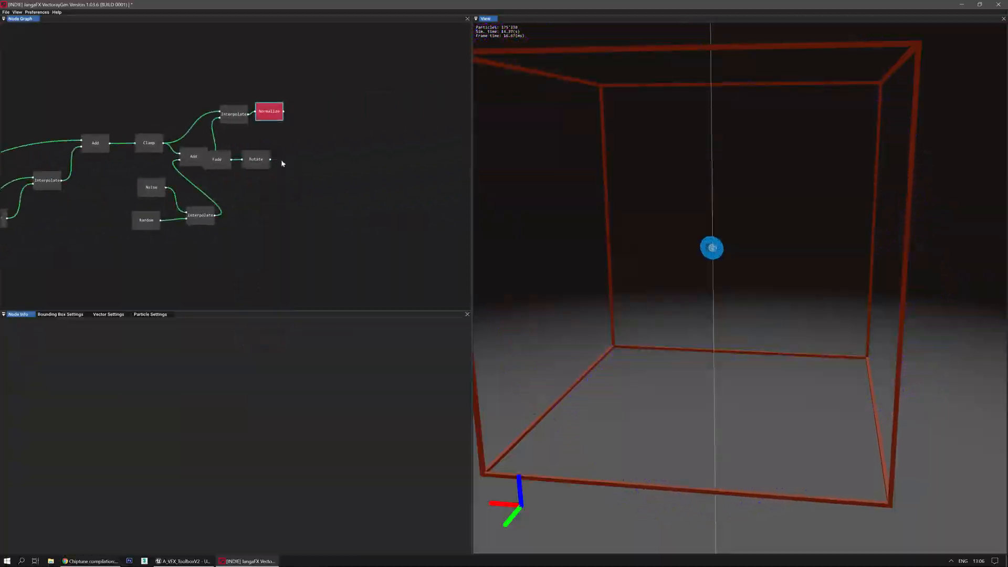
{"action": "left_click_drag", "start_coordinate": [258, 181], "coordinate": [223, 154]}
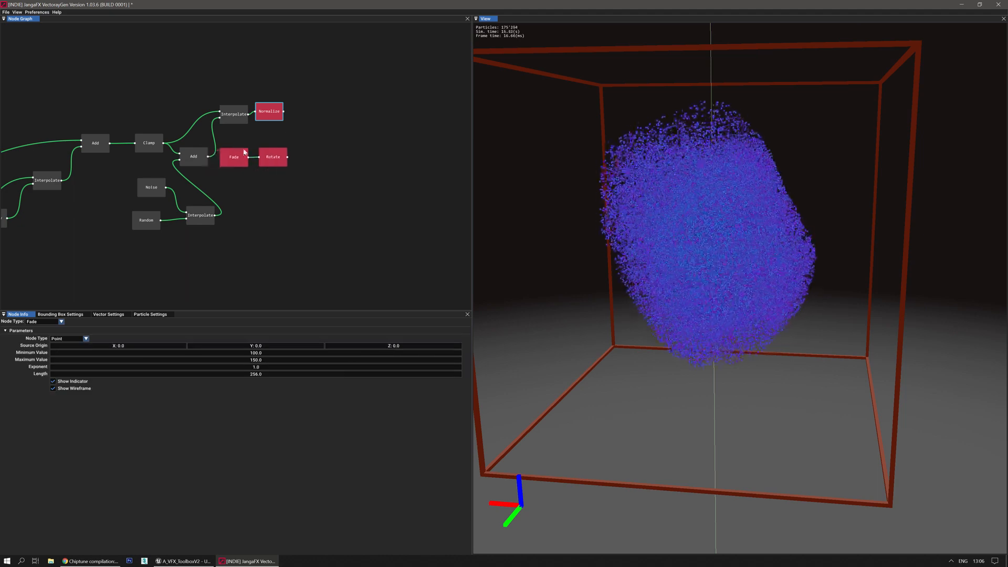
Combine the final Normalize and pasted Rotate outputs in a new Add node, preview it and align it with Normalize.
{"action": "left_click", "coordinate": [298, 126]}
{"action": "middle_click_drag", "start_coordinate": [298, 126], "coordinate": [313, 178]}
{"action": "right_click", "coordinate": [321, 181]}
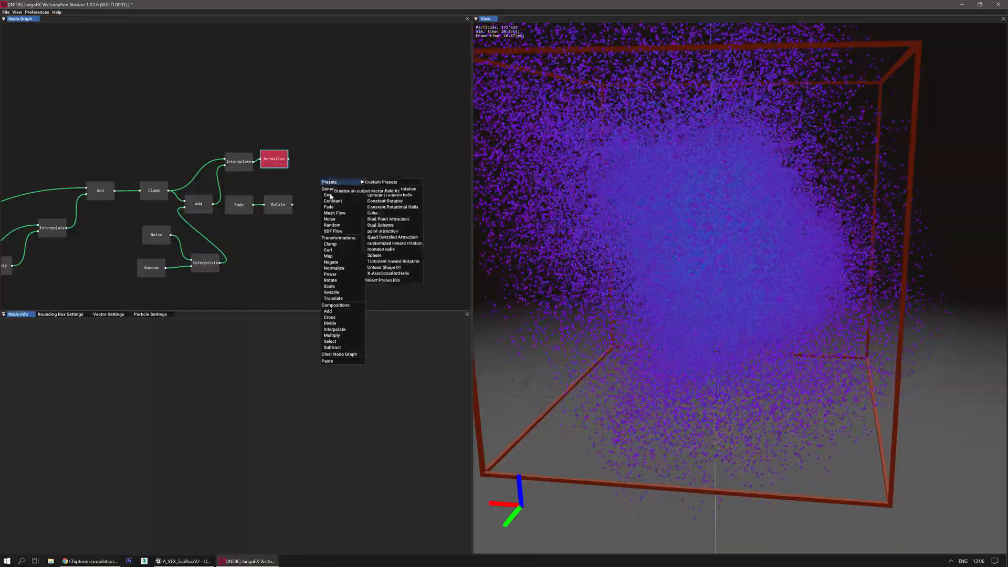
{"action": "left_click", "coordinate": [344, 311]}
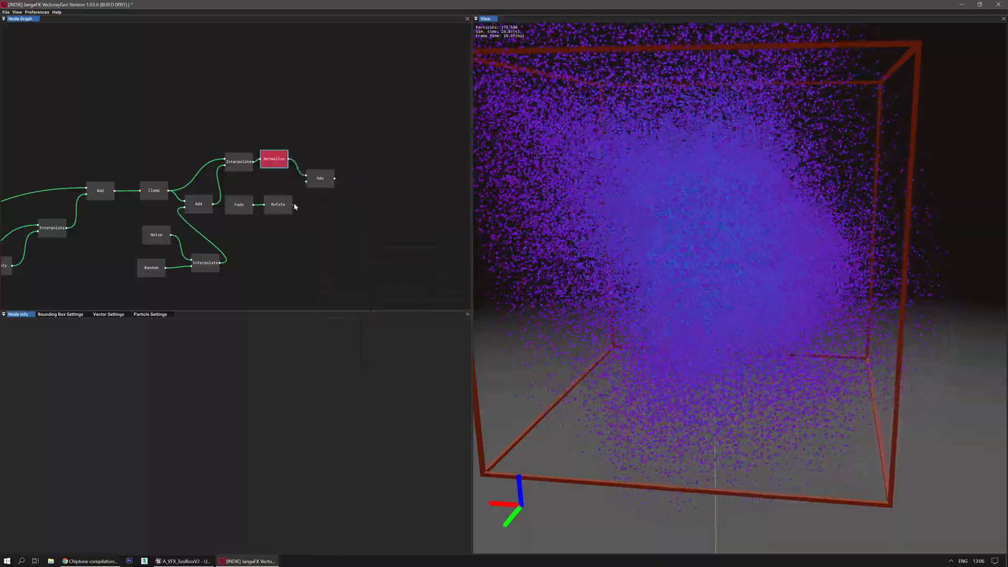
{"action": "left_click", "coordinate": [323, 178]}
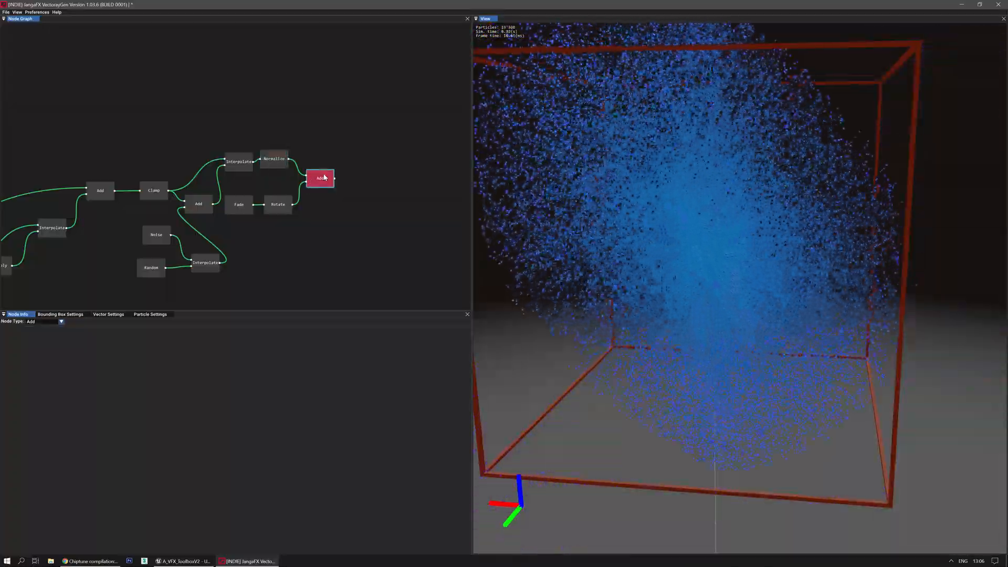
{"action": "left_click_drag", "start_coordinate": [322, 177], "coordinate": [327, 160]}
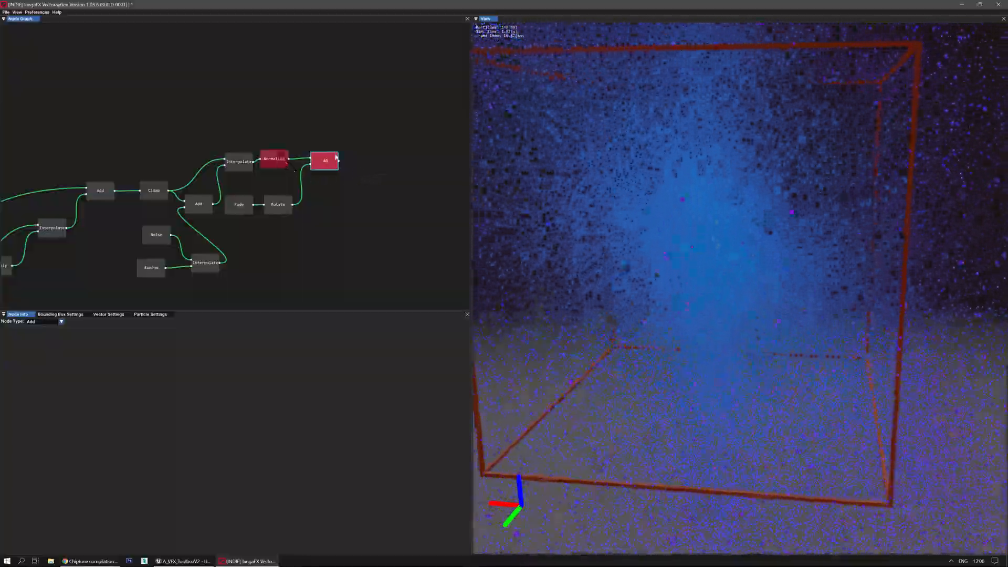
Append a Power node to the new Add node's output and preview it.
{"action": "right_click", "coordinate": [389, 164]}
{"action": "left_click", "coordinate": [402, 258]}
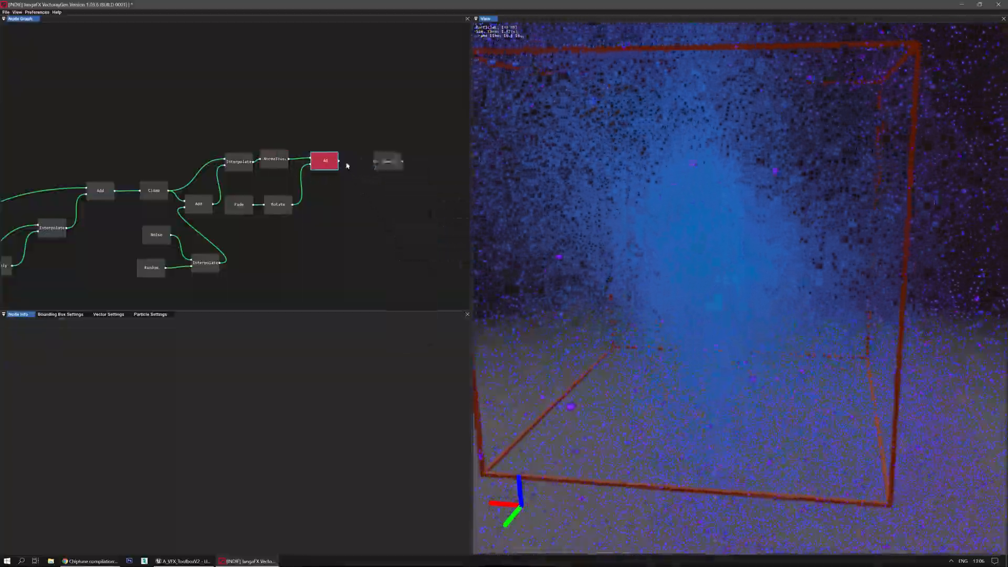
{"action": "left_click_drag", "start_coordinate": [341, 163], "coordinate": [405, 163]}
{"action": "left_click", "coordinate": [387, 157]}
Insert a Clamp node between the new Add and Power nodes and preview Clamp.
{"action": "right_click", "coordinate": [348, 183]}
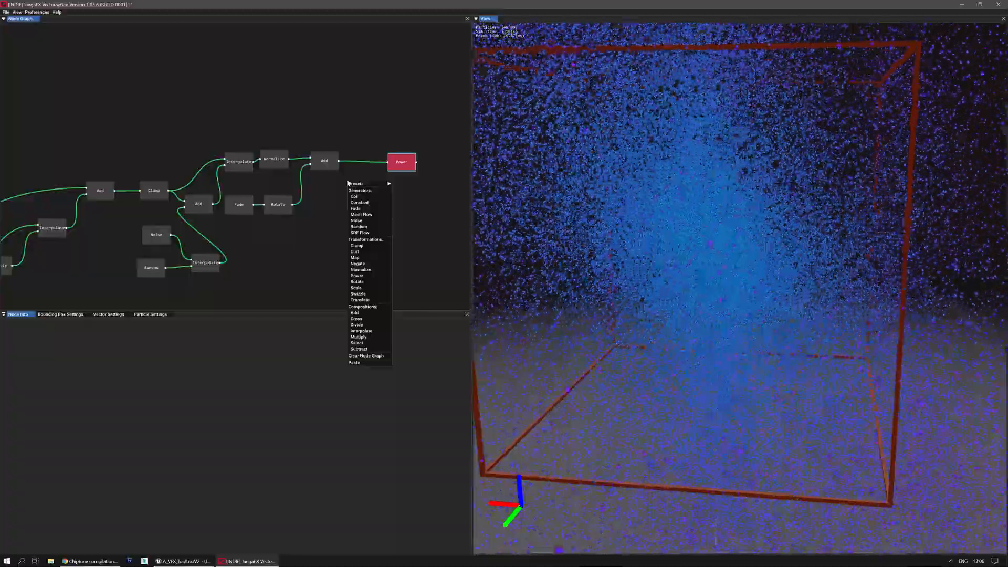
{"action": "left_click", "coordinate": [360, 235]}
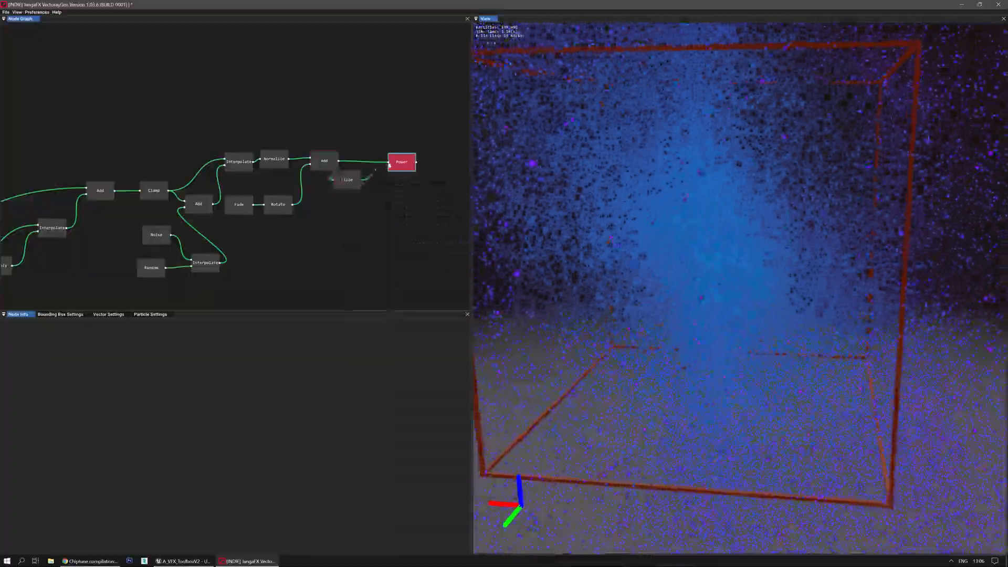
{"action": "left_click_drag", "start_coordinate": [352, 179], "coordinate": [369, 170]}
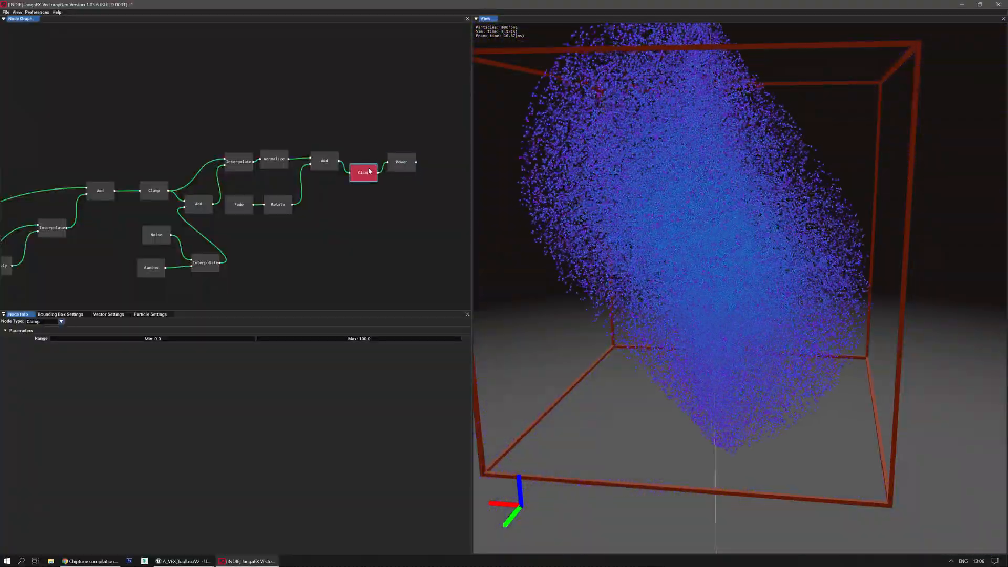
Set the pasted Rotate node's axis orientation to X -54.2° and Y 91.4° and its rotation angle to 42.6°.
{"action": "left_click", "coordinate": [282, 204]}
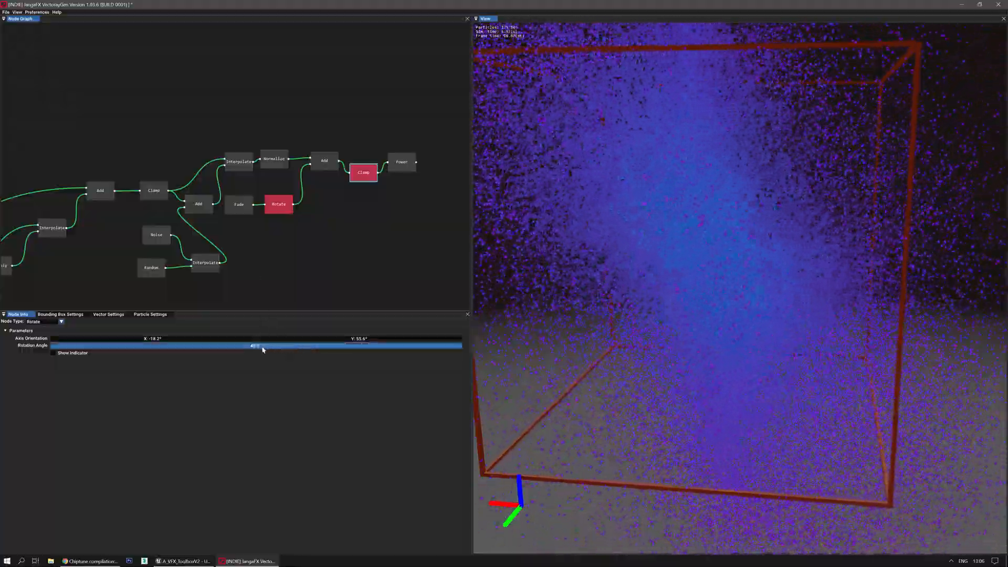
{"action": "left_click_drag", "start_coordinate": [275, 339], "coordinate": [374, 341]}
{"action": "left_click_drag", "start_coordinate": [220, 341], "coordinate": [124, 340]}
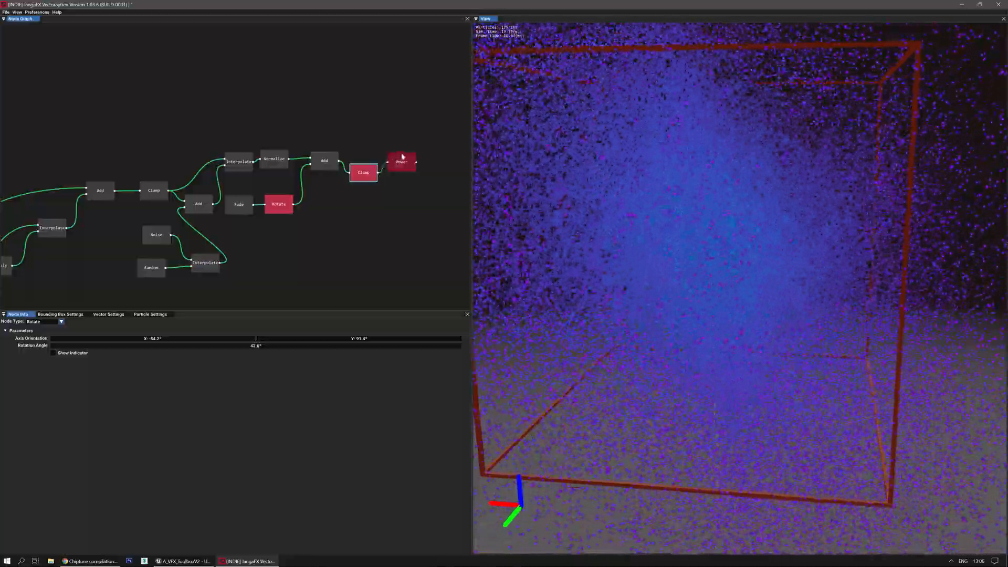
Replace the Power node with a Normalize node fed by the last Clamp, preview it and restart the particle simulation.
{"action": "left_click", "coordinate": [405, 164]}
{"action": "double_click", "coordinate": [405, 164]}
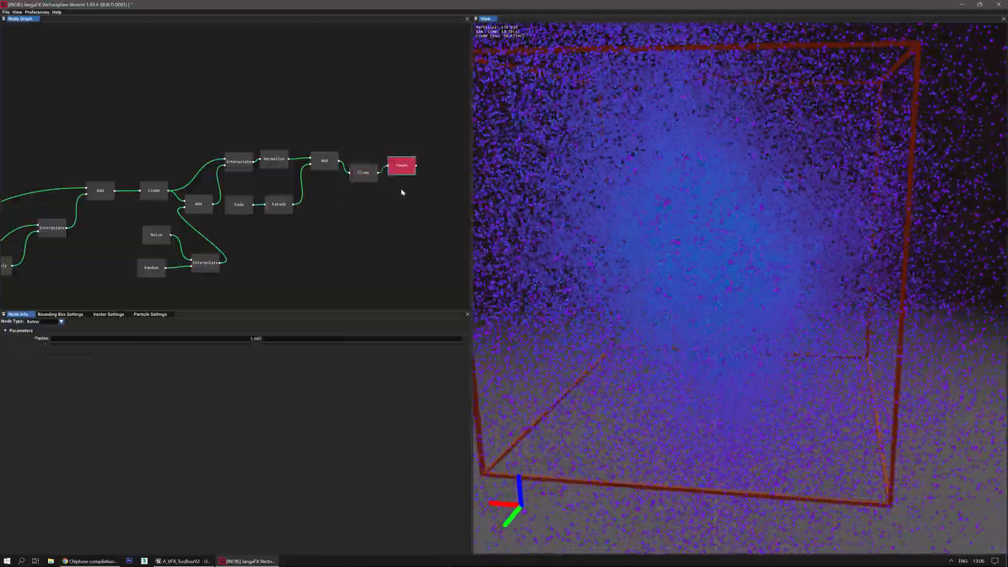
{"action": "key", "text": "Delete"}
{"action": "right_click", "coordinate": [399, 170]}
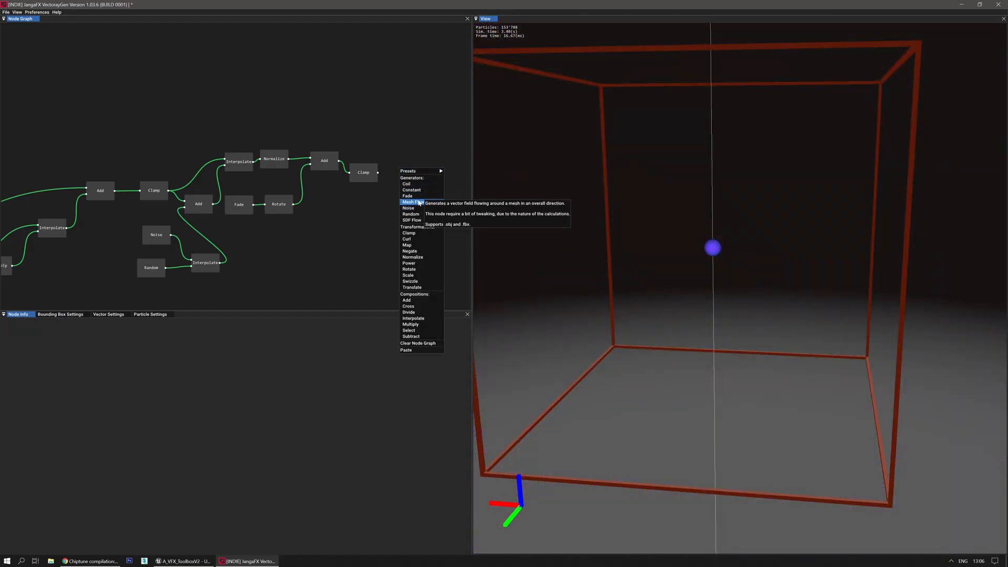
{"action": "left_click", "coordinate": [412, 256]}
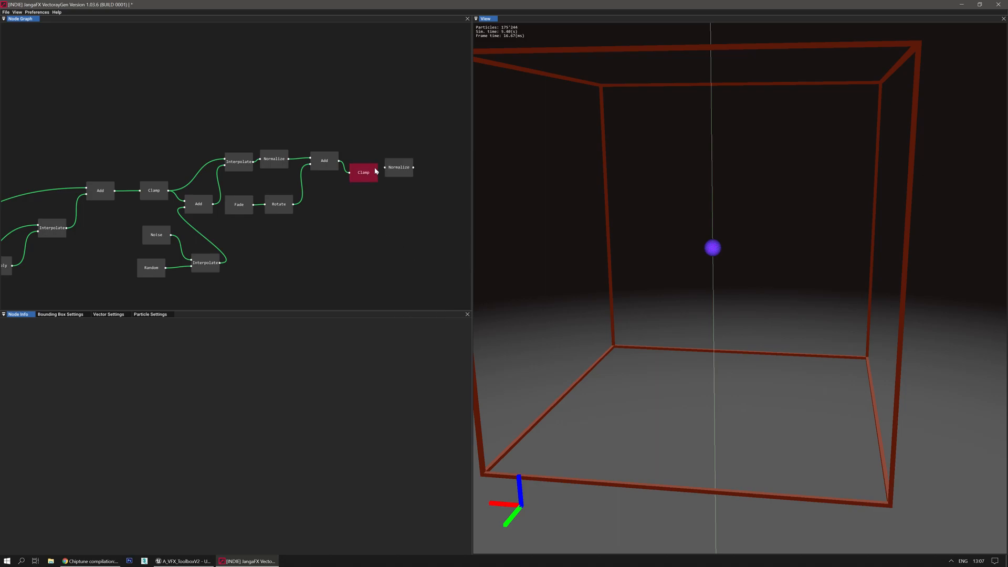
{"action": "left_click_drag", "start_coordinate": [388, 170], "coordinate": [400, 174]}
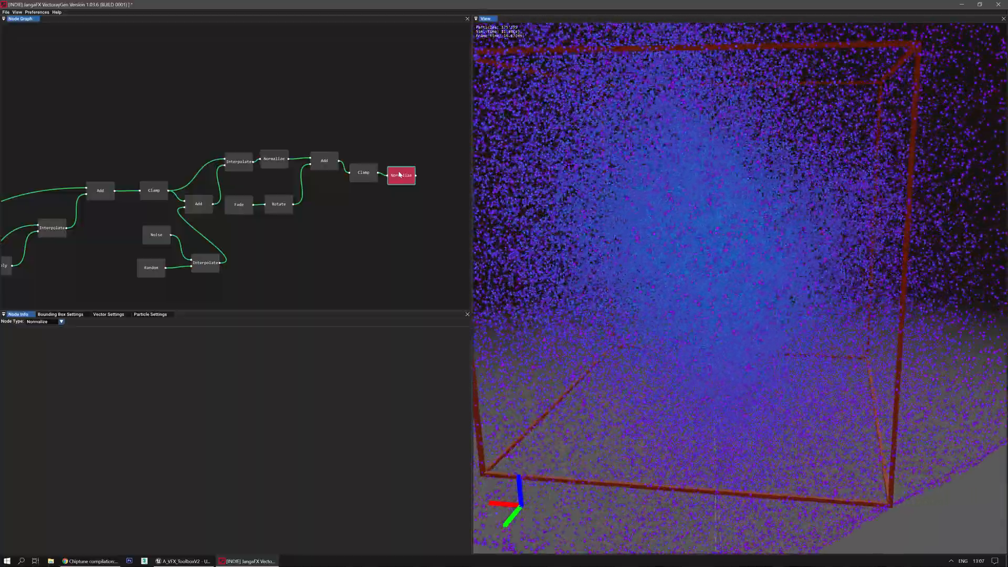
{"action": "key", "text": "r"}
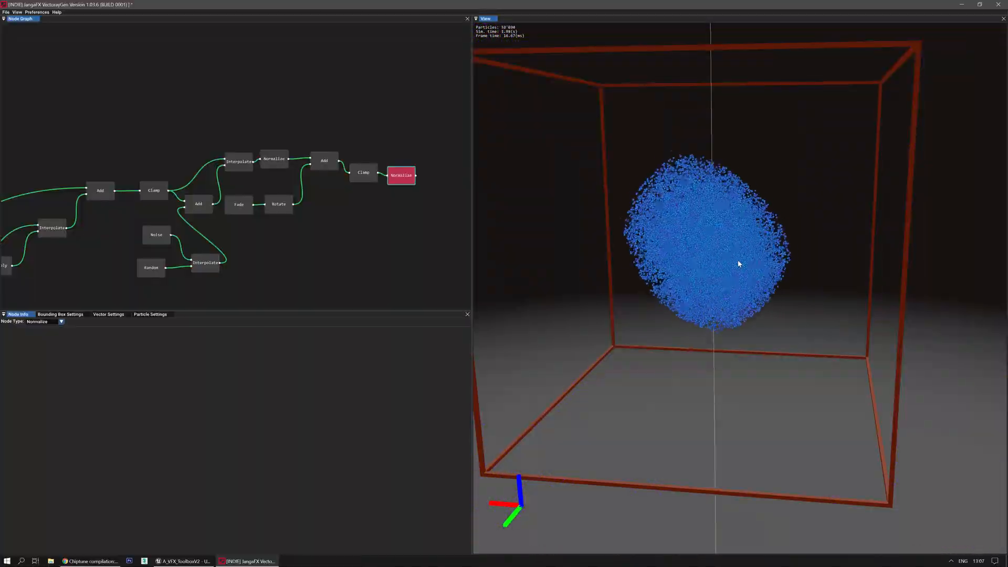
Set the pasted Fade node's minimum value to 84.5, maximum value to 61.4 and length to 16.7.
{"action": "middle_click_drag", "start_coordinate": [422, 257], "coordinate": [386, 262]}
{"action": "left_click", "coordinate": [246, 208]}
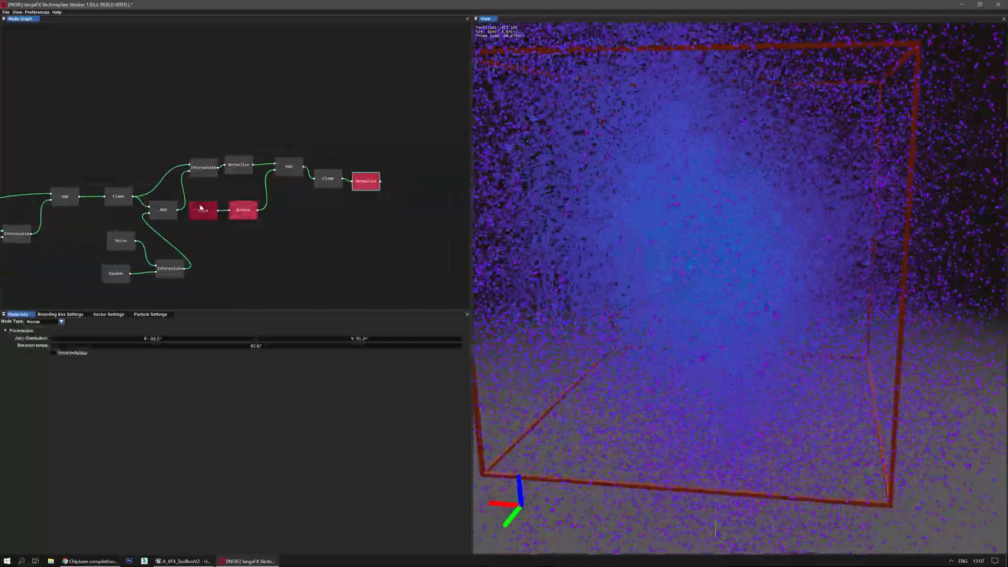
{"action": "left_click", "coordinate": [204, 210]}
{"action": "left_click_drag", "start_coordinate": [274, 355], "coordinate": [99, 357]}
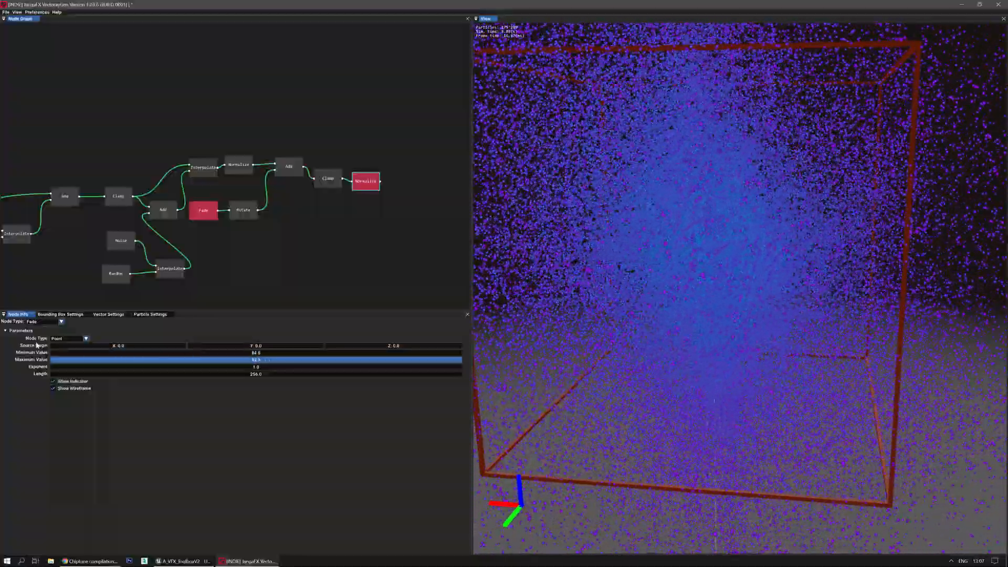
{"action": "right_click", "coordinate": [367, 183]}
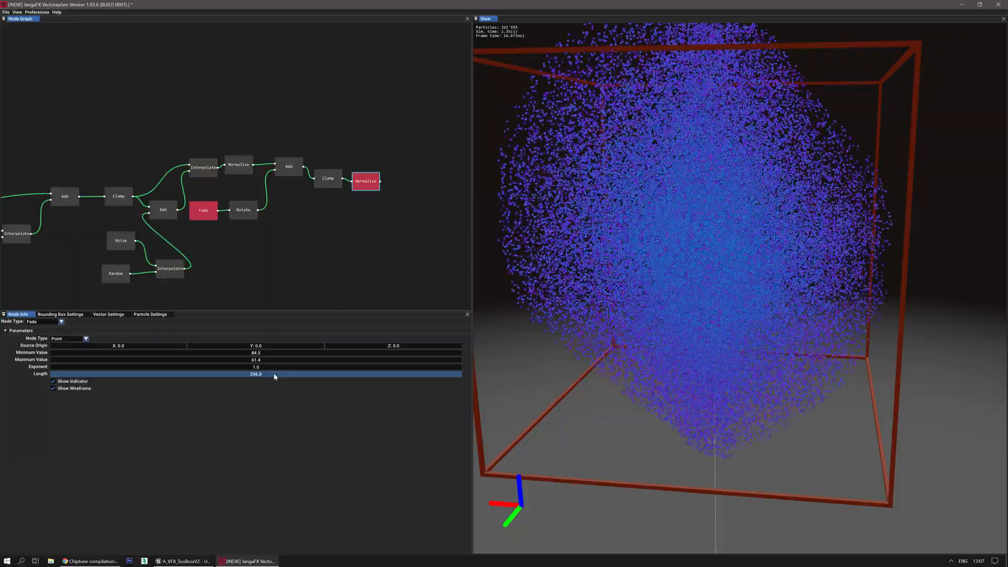
{"action": "left_click_drag", "start_coordinate": [267, 376], "coordinate": [166, 381]}
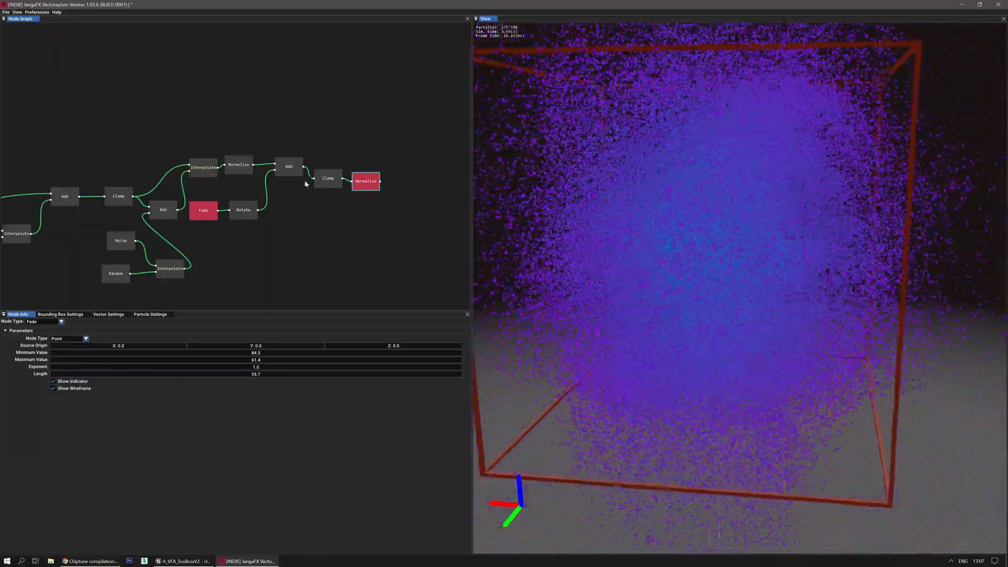
Preview the last Normalize node and examine the particle flow around the bounding box from different distances.
{"action": "left_click", "coordinate": [366, 179]}
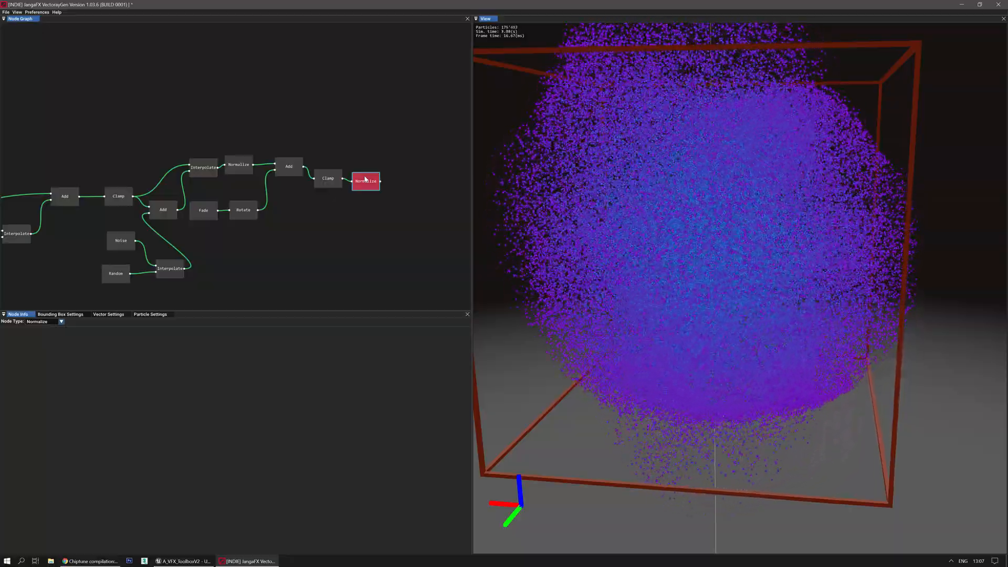
{"action": "key", "text": "s"}
{"action": "right_click_drag", "start_coordinate": [678, 287], "coordinate": [684, 335]}
{"action": "key", "text": "w"}
{"action": "key", "text": "w"}
{"action": "key", "text": "s"}
{"action": "key", "text": "s"}
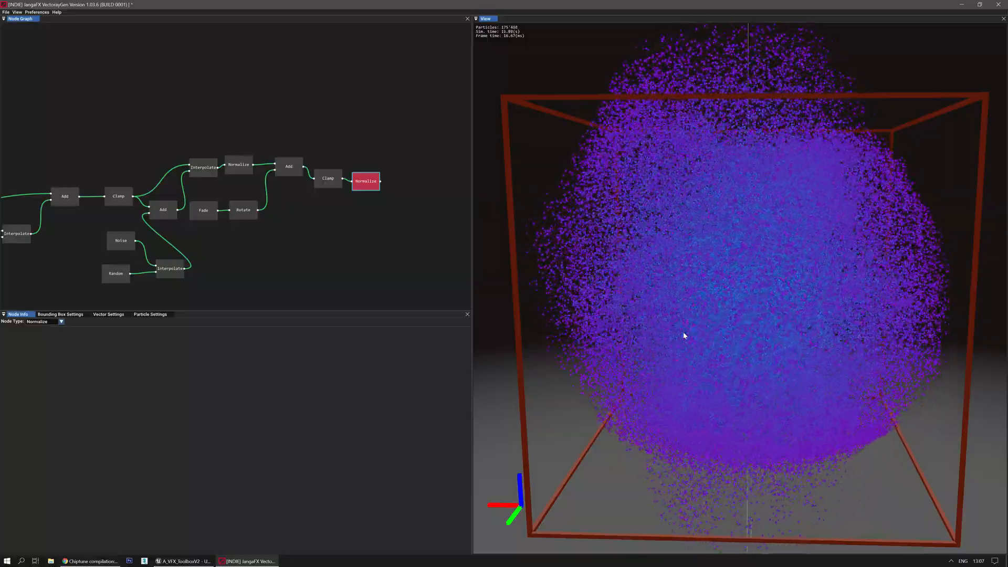
Export the vector field as VF_ExpandHelix_01 into the _VectorFields_ folder on the Art & Design drive.
{"action": "middle_click_drag", "start_coordinate": [406, 288], "coordinate": [265, 256]}
{"action": "left_click_drag", "start_coordinate": [225, 173], "coordinate": [230, 172]}
{"action": "left_click", "coordinate": [6, 12]}
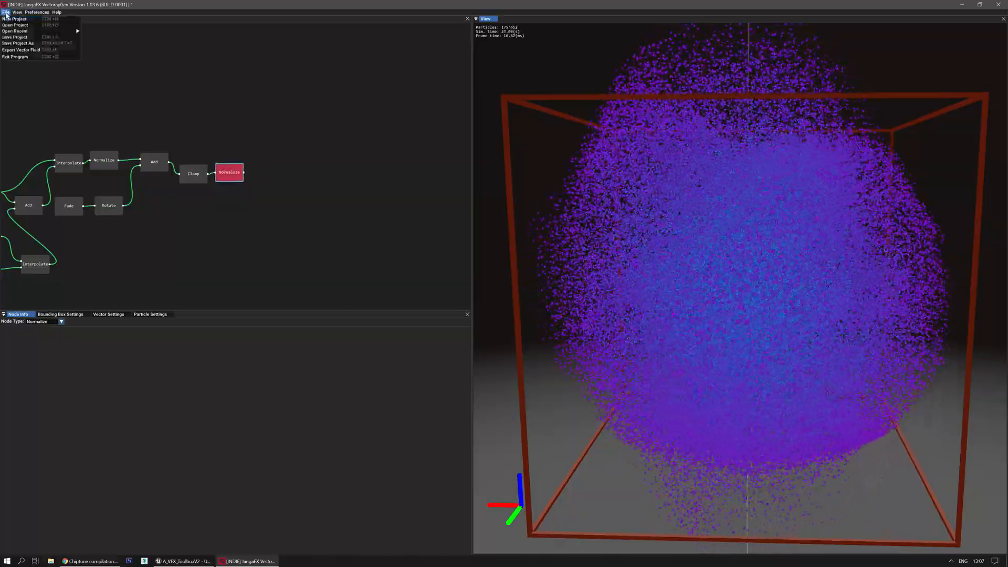
{"action": "mouse_move", "coordinate": [7, 12]}
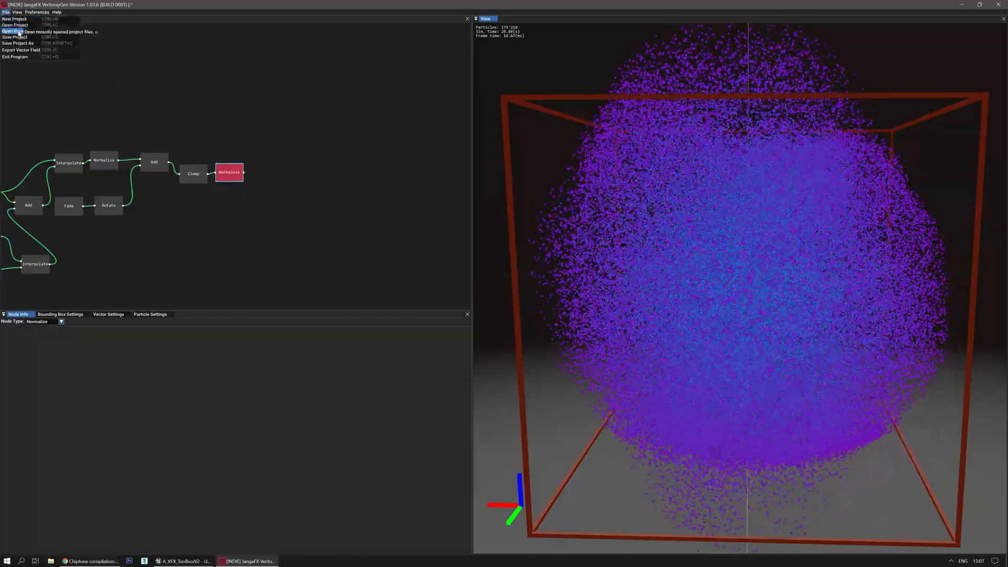
{"action": "left_click", "coordinate": [25, 51]}
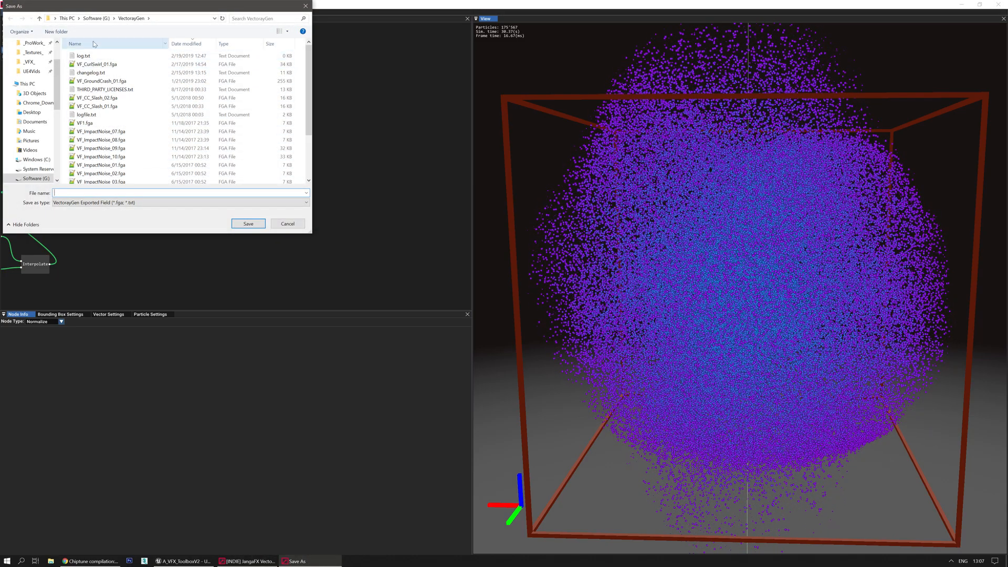
{"action": "scroll", "coordinate": [42, 112], "scroll_direction": "down", "scroll_amount": 4}
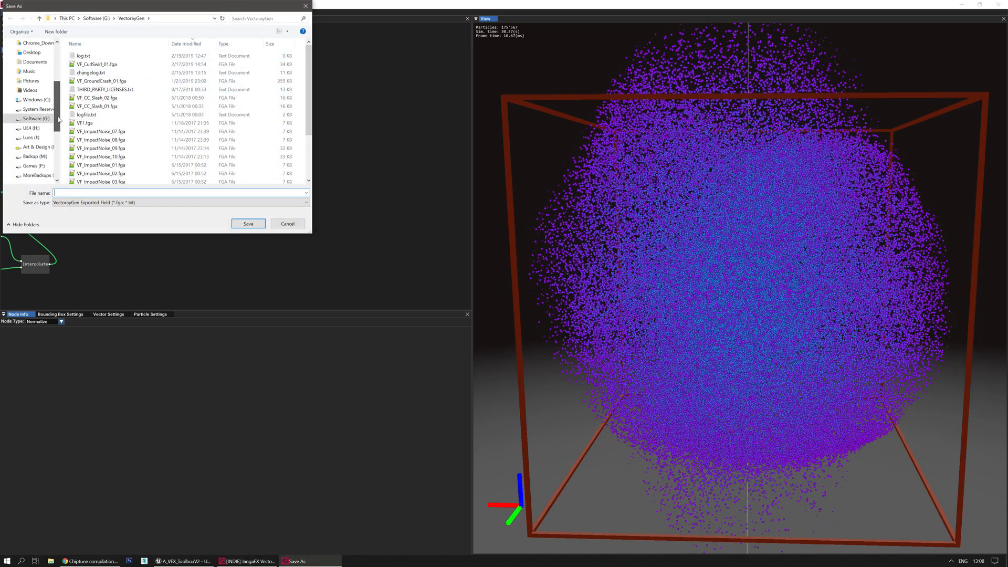
{"action": "left_click", "coordinate": [42, 111]}
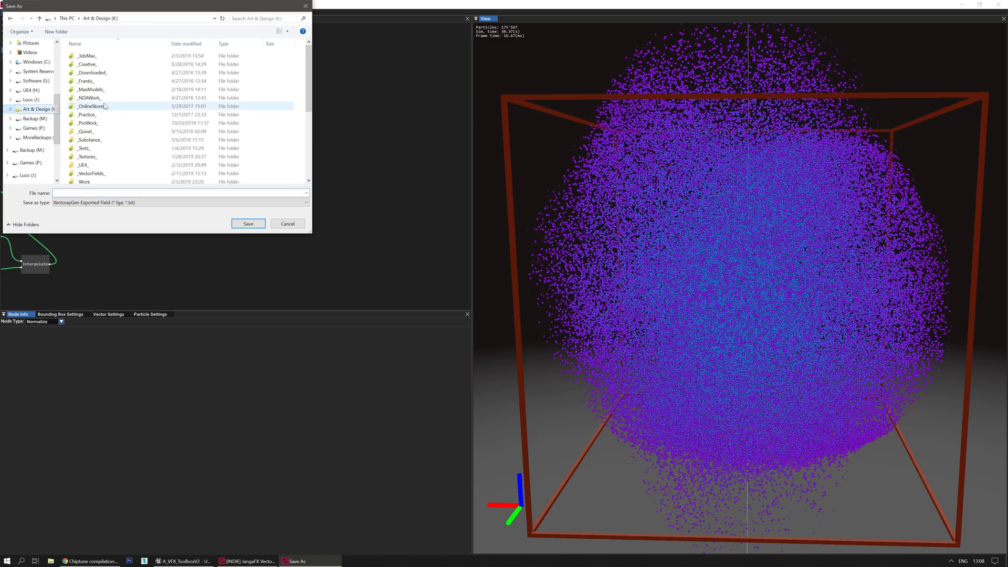
{"action": "double_click", "coordinate": [97, 175]}
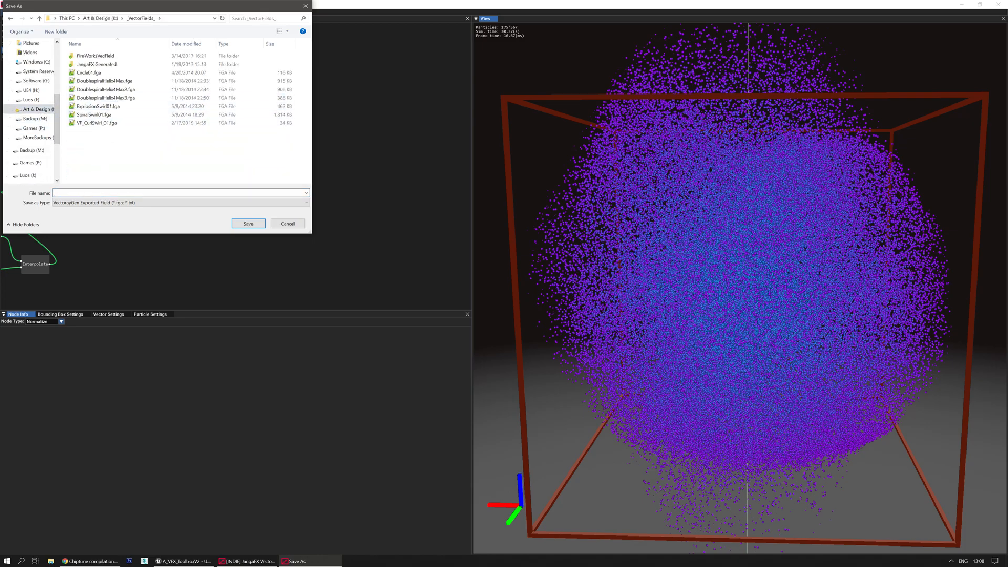
{"action": "type", "text": "VF"}
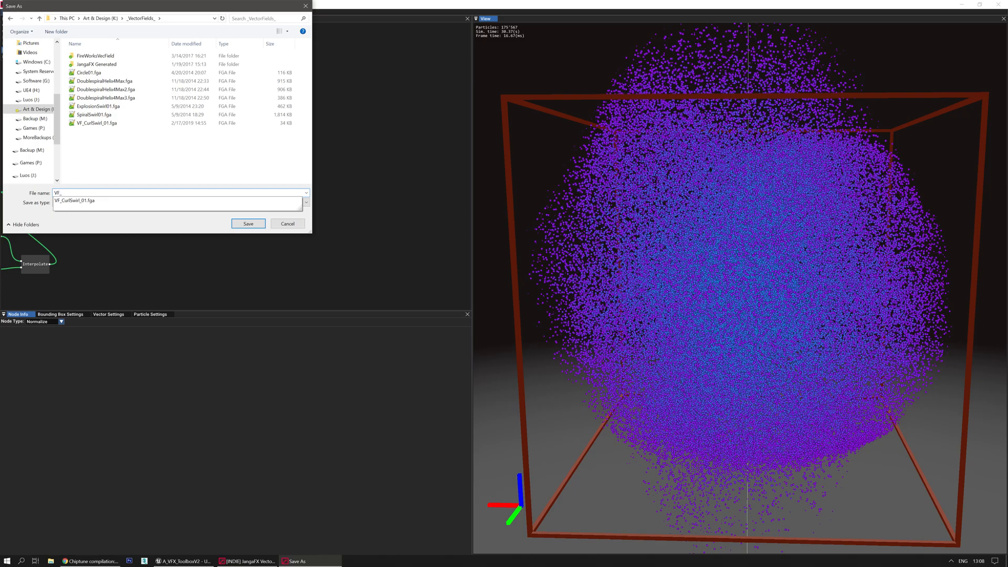
{"action": "type", "text": "_ExpandHelix_0"}
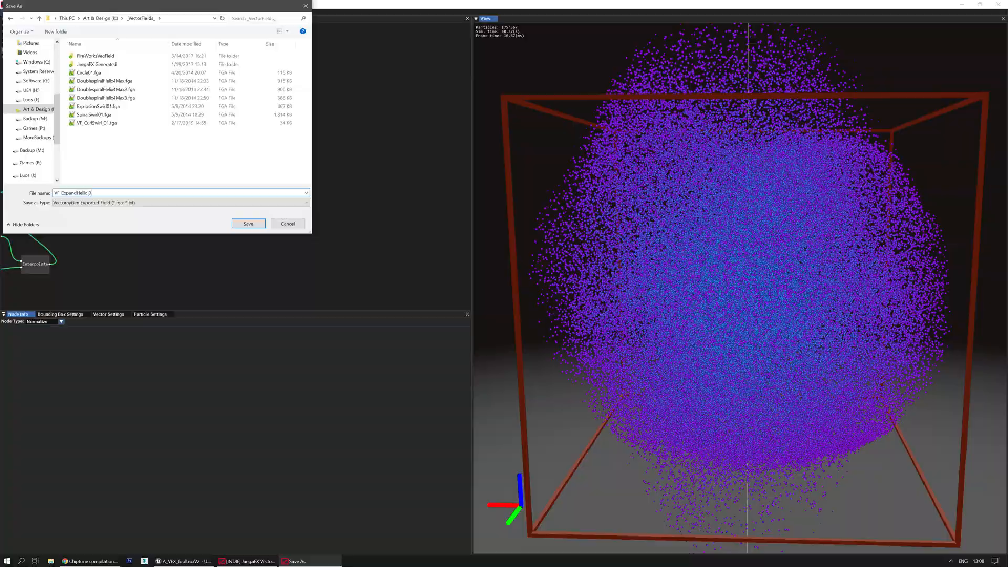
{"action": "key", "text": "Return"}
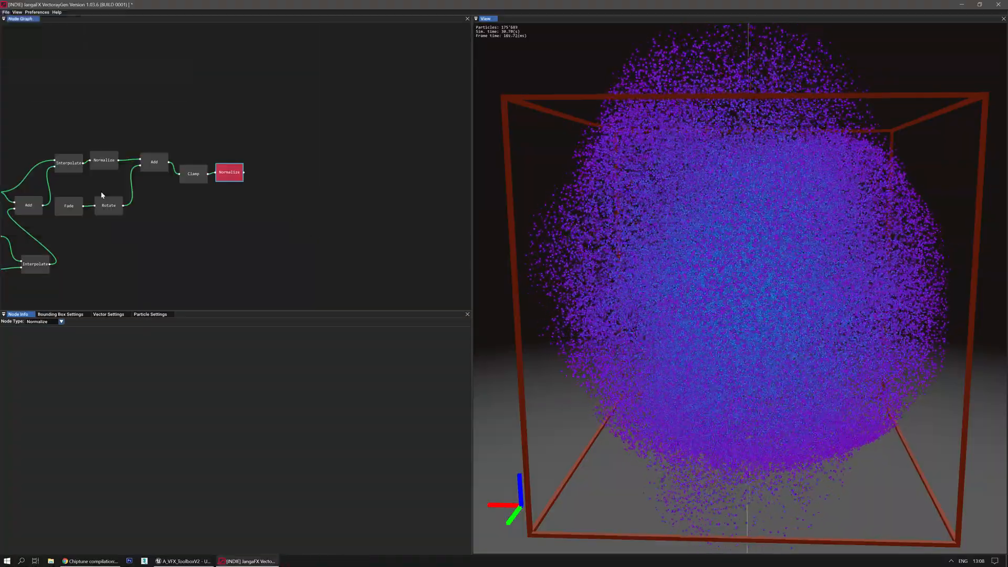
Switch to Unreal Engine and open the AVFX_Toolbox/VectorFields content folder in a maximized Content Browser.
{"action": "left_click", "coordinate": [184, 561]}
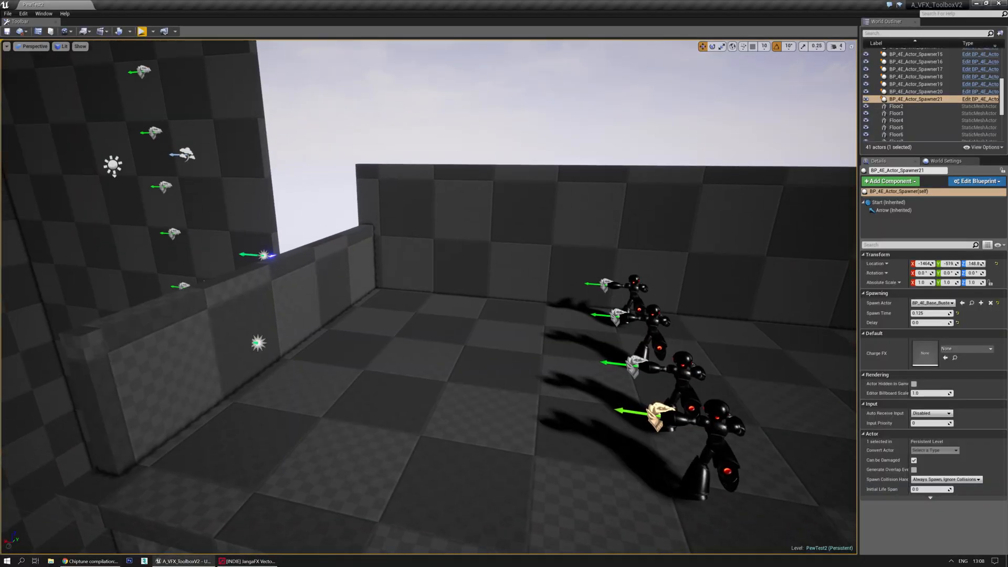
{"action": "key", "text": "ctrl+shift+f"}
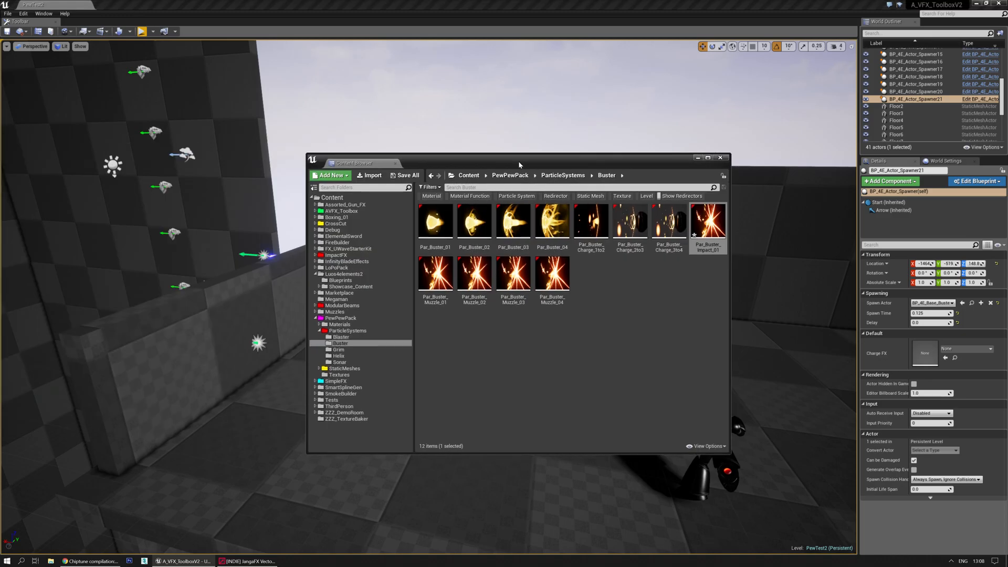
{"action": "double_click", "coordinate": [518, 160]}
{"action": "double_click", "coordinate": [36, 52]}
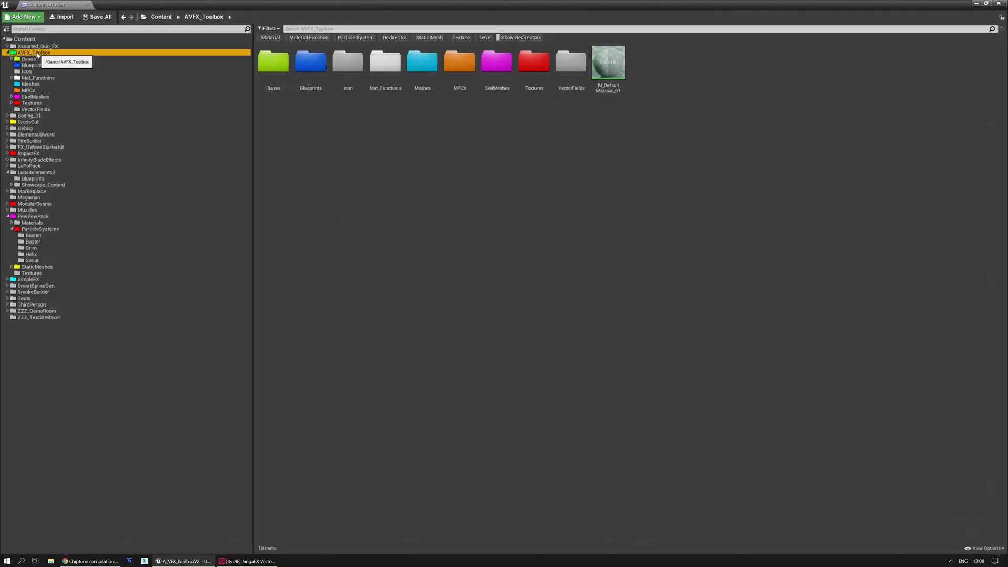
{"action": "double_click", "coordinate": [554, 69]}
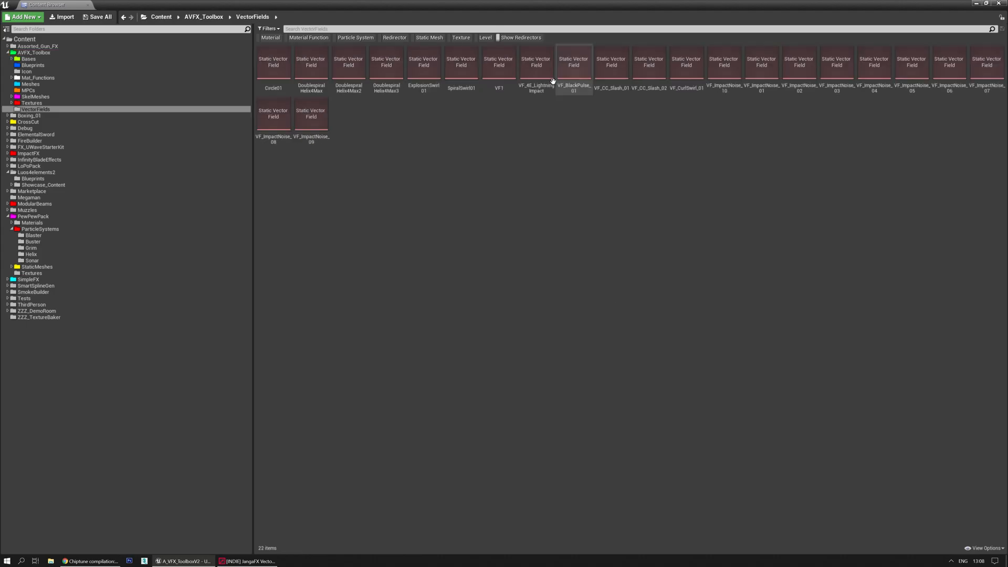
Import VF_ExpandHelix_01.fga from the _VectorFields_ folder on the Art & Design drive into the VectorFields content folder.
{"action": "left_click", "coordinate": [71, 17]}
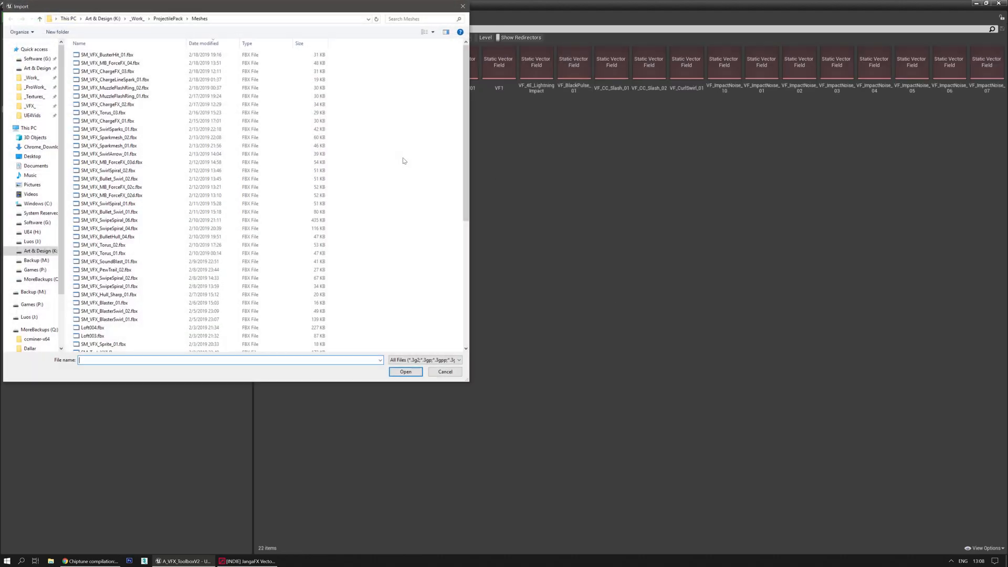
{"action": "left_click", "coordinate": [99, 20]}
{"action": "double_click", "coordinate": [100, 171]}
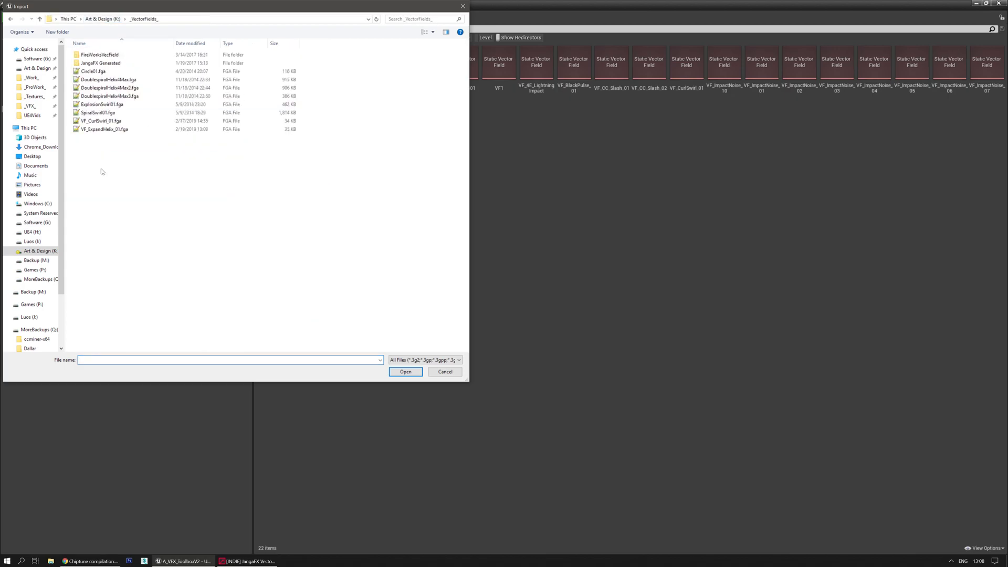
{"action": "double_click", "coordinate": [104, 129]}
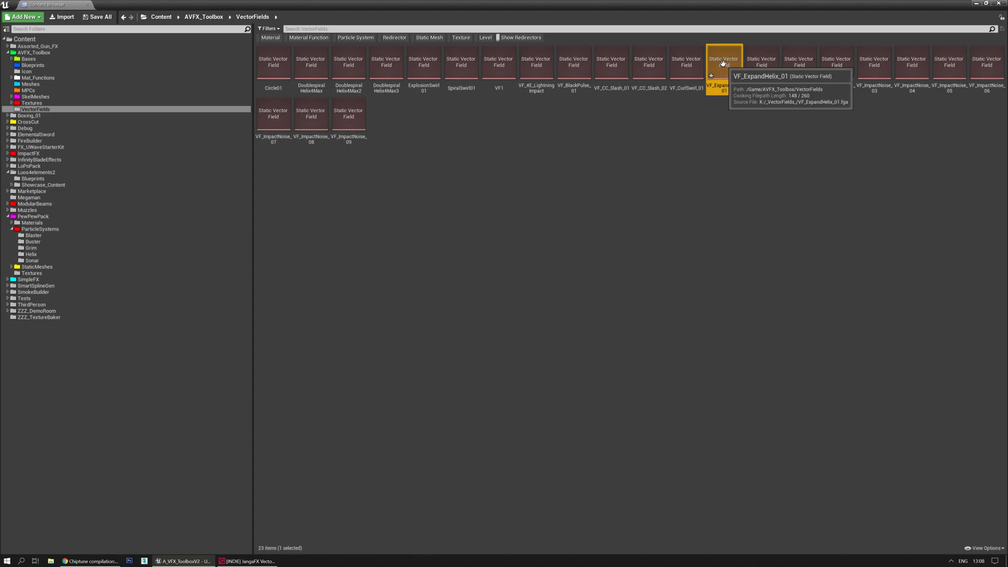
Return to the buster impact particle system, solo the Charge 2 emitter and inspect its Sphere module.
{"action": "left_click_drag", "start_coordinate": [353, 8], "coordinate": [307, 98]}
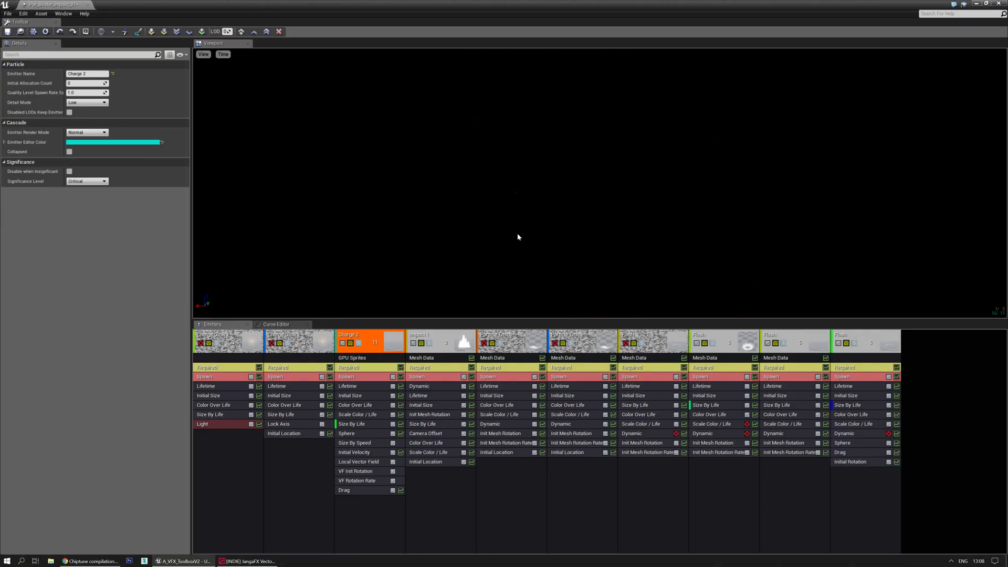
{"action": "left_click", "coordinate": [358, 343]}
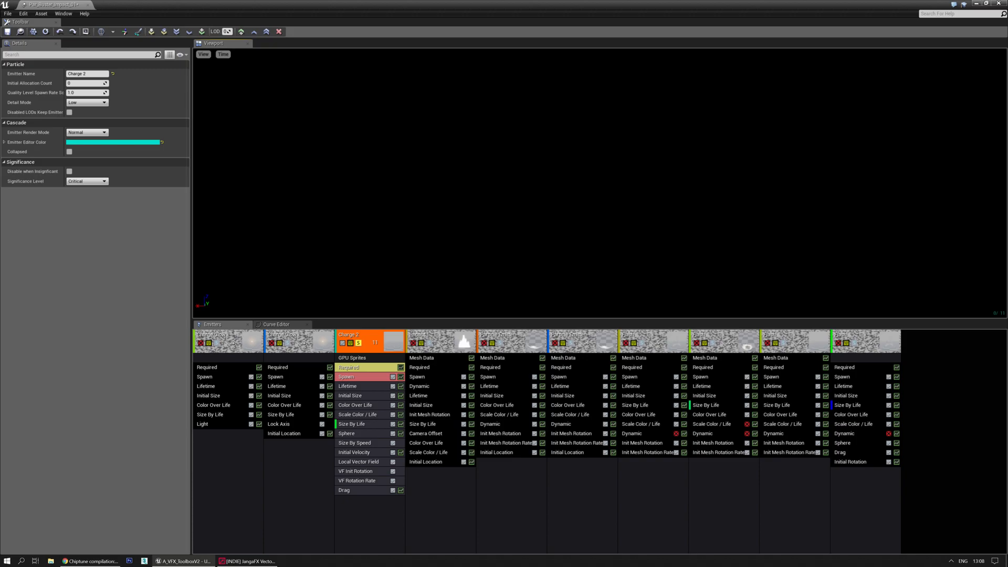
{"action": "left_click", "coordinate": [347, 435]}
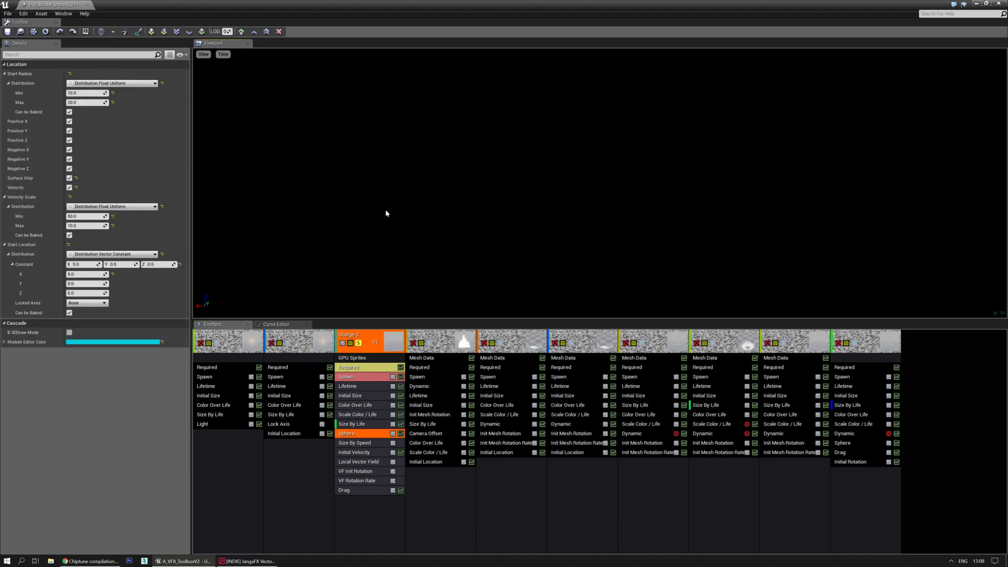
Set the Charge 2 emitter's spawn burst to a count of 1200 and a low count of 500.
{"action": "left_click", "coordinate": [362, 377]}
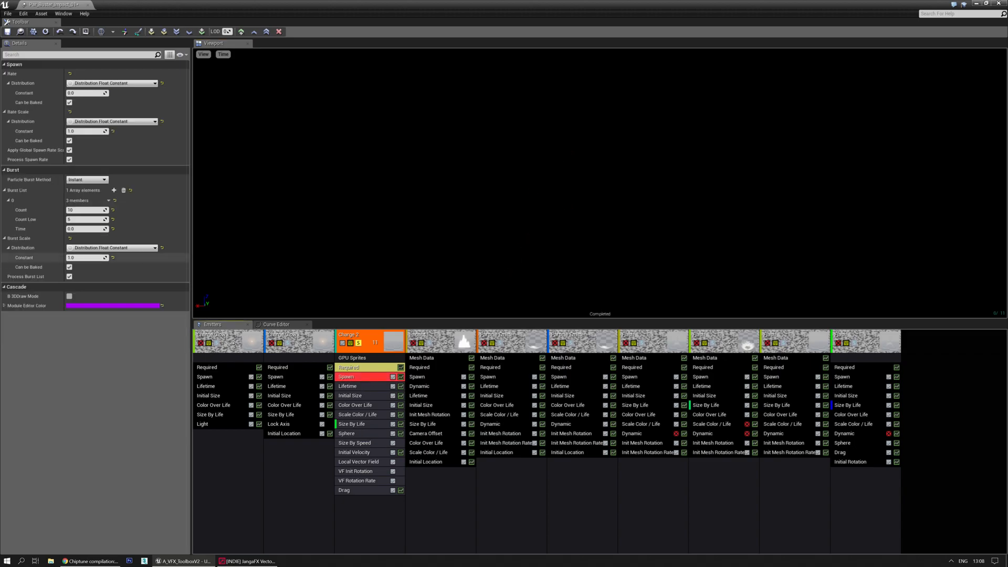
{"action": "left_click", "coordinate": [81, 210]}
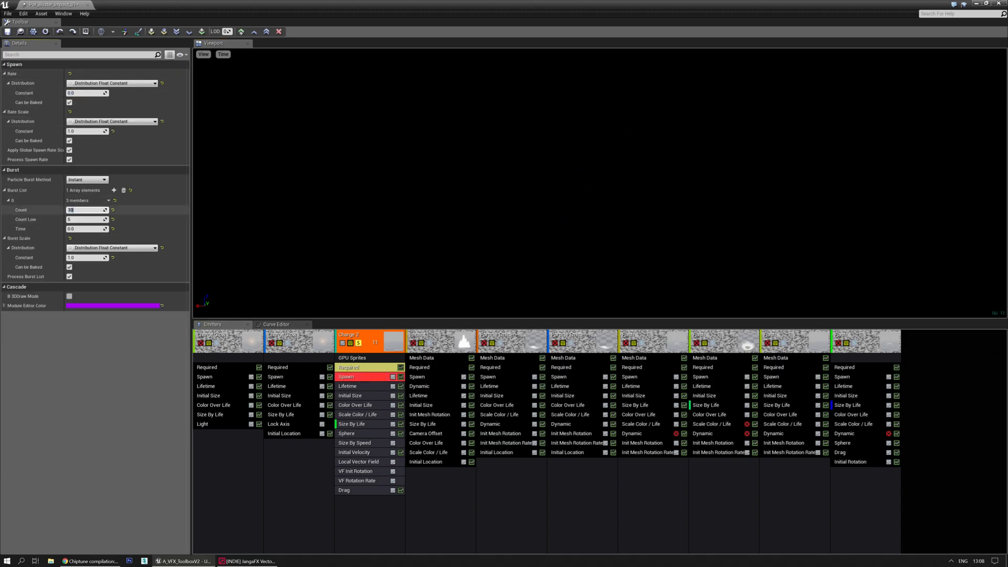
{"action": "key", "text": "Tab"}
{"action": "type", "text": "500"}
{"action": "left_click", "coordinate": [82, 210]}
{"action": "type", "text": "1200"}
{"action": "key", "text": "Return"}
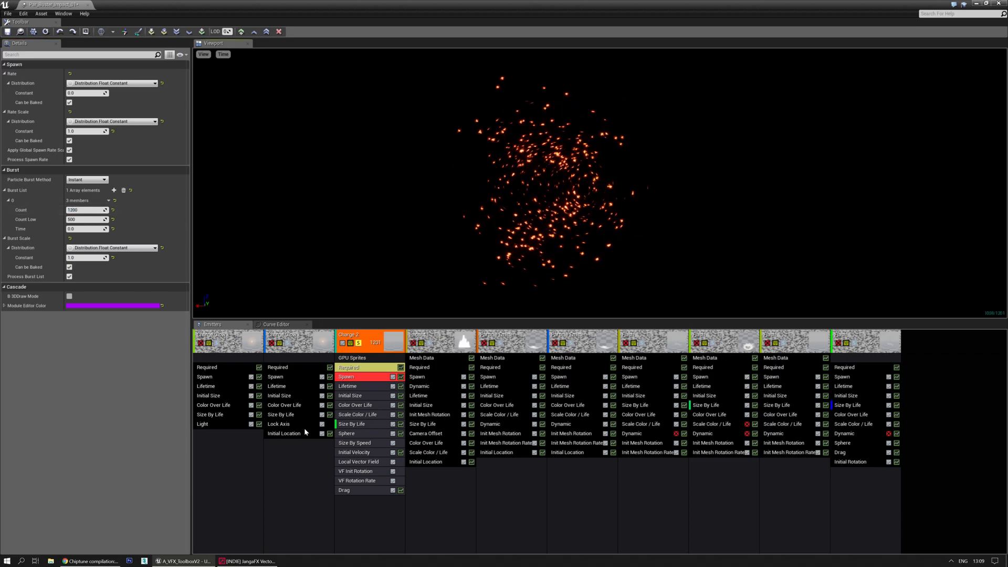
Assign VF_ExpandHelix_01 to Charge 2's Local Vector Field module and view the particles from another angle.
{"action": "left_click", "coordinate": [362, 462]}
{"action": "left_click", "coordinate": [123, 81]}
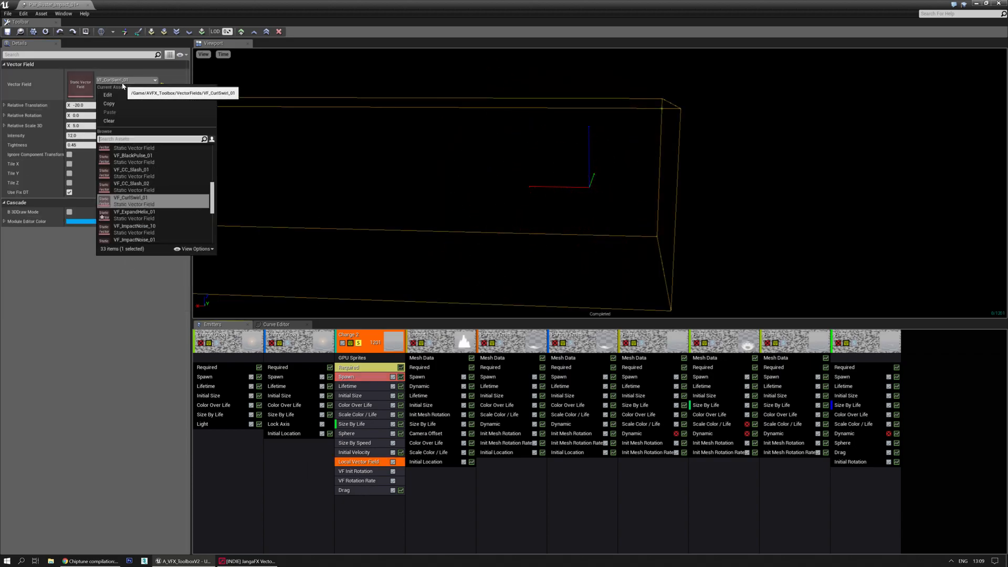
{"action": "type", "text": "helix"}
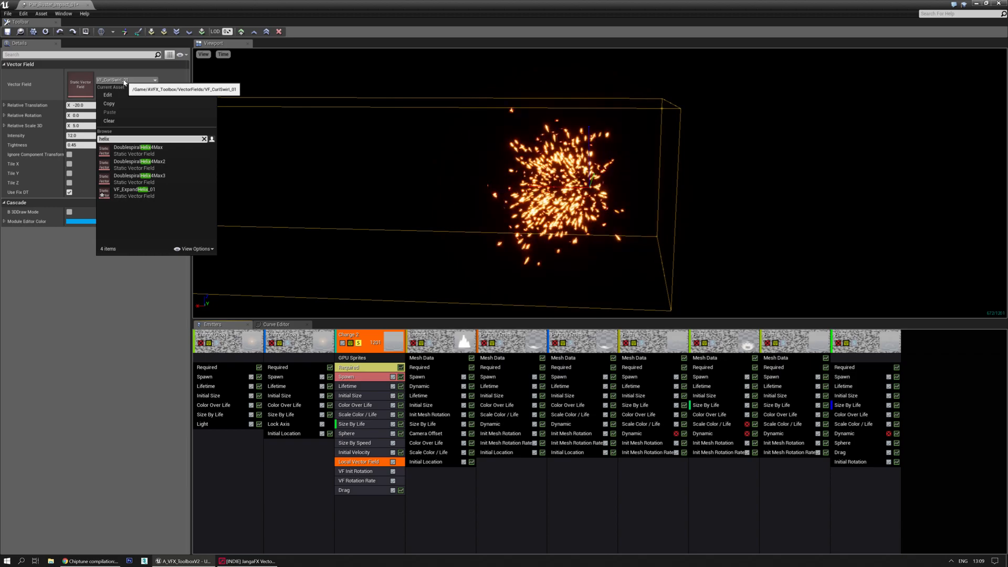
{"action": "left_click", "coordinate": [138, 197]}
{"action": "mouse_move", "coordinate": [503, 195]}
{"action": "left_mouse_down"}
{"action": "mouse_move", "coordinate": [484, 192]}
{"action": "mouse_move", "coordinate": [499, 168]}
{"action": "mouse_move", "coordinate": [501, 181]}
{"action": "left_mouse_up"}
{"action": "left_click_drag", "start_coordinate": [486, 216], "coordinate": [487, 197]}
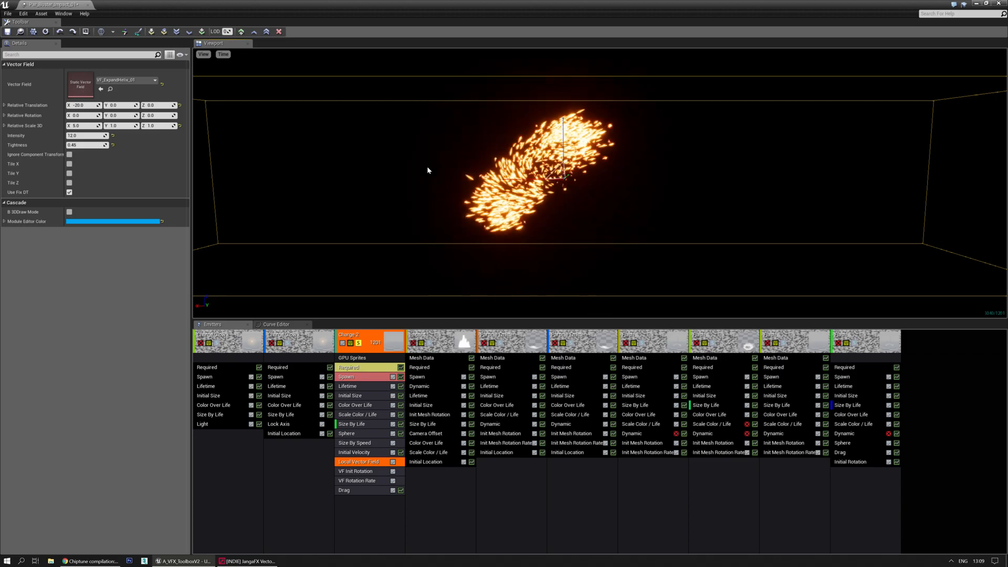
Set the local vector field's relative 3D scale to 2 on X, Y and Z.
{"action": "left_click", "coordinate": [95, 124]}
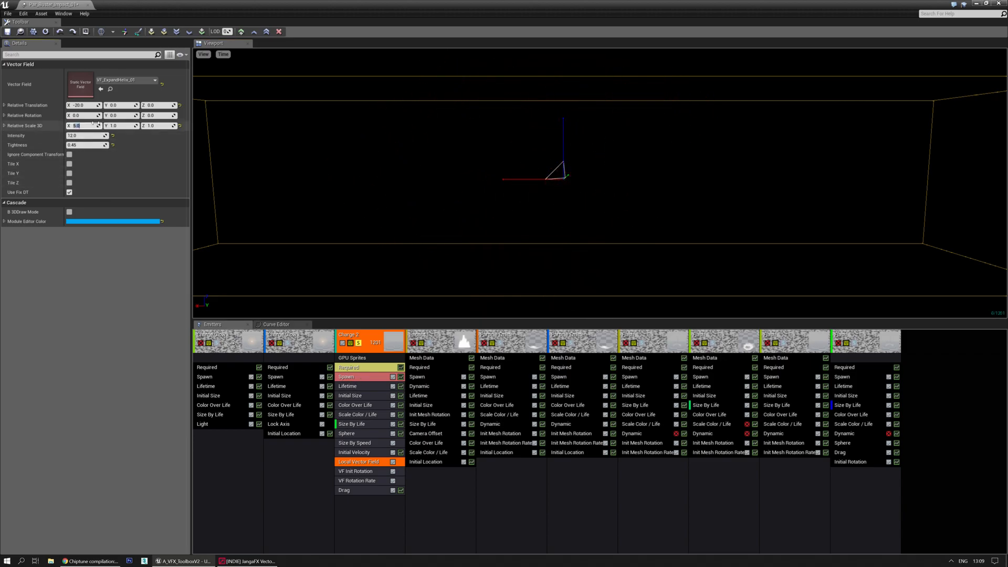
{"action": "type", "text": "2"}
{"action": "key", "text": "Tab"}
{"action": "type", "text": "2"}
{"action": "key", "text": "Tab"}
{"action": "type", "text": "2"}
{"action": "key", "text": "Return"}
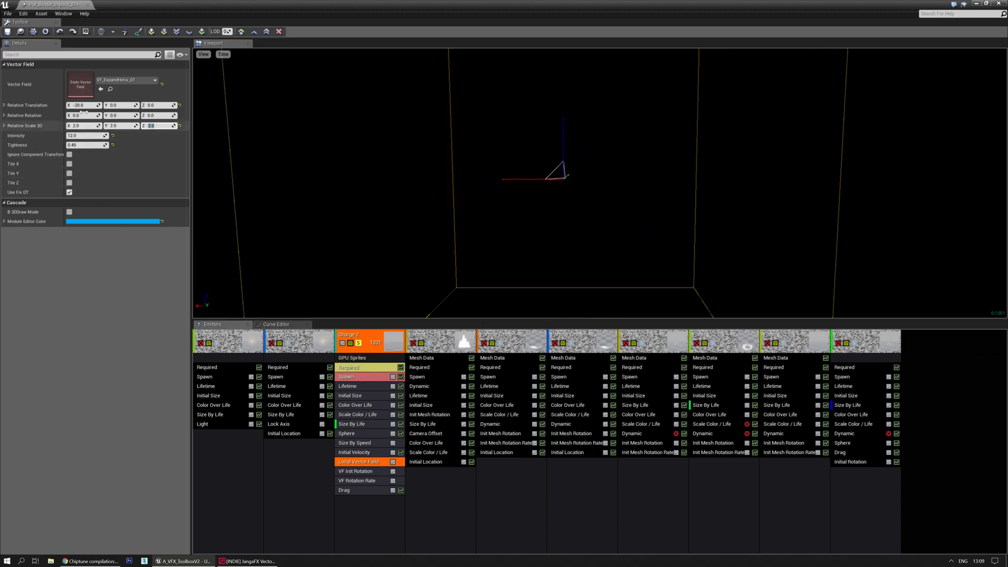
Set the local vector field's relative translation on X to 0.
{"action": "left_click", "coordinate": [90, 105]}
{"action": "type", "text": "0"}
{"action": "key", "text": "Return"}
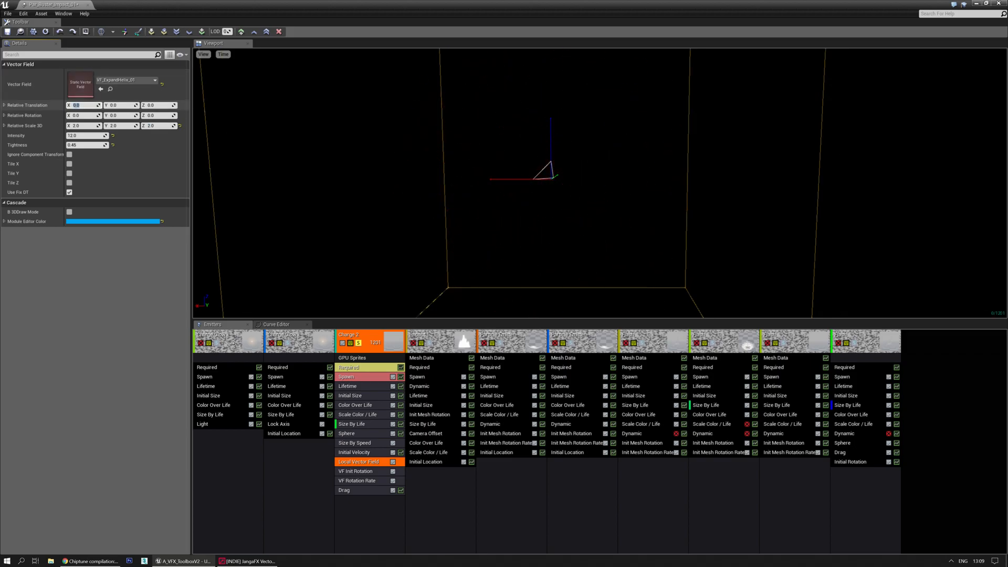
{"action": "left_click_drag", "start_coordinate": [364, 125], "coordinate": [367, 131]}
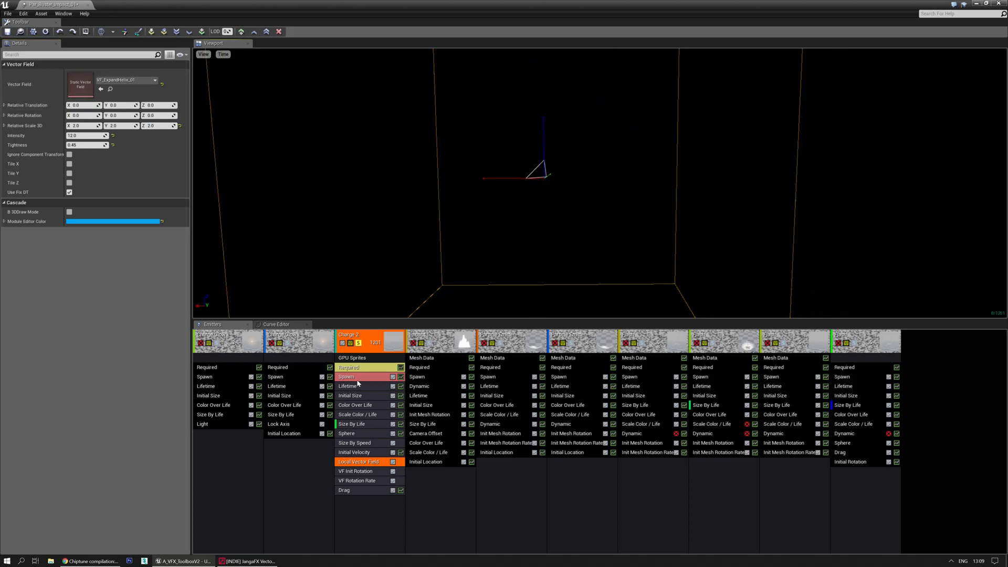
Set the Charge 2 emitter's maximum start velocity to 100 on X, Y and Z.
{"action": "left_click", "coordinate": [360, 453]}
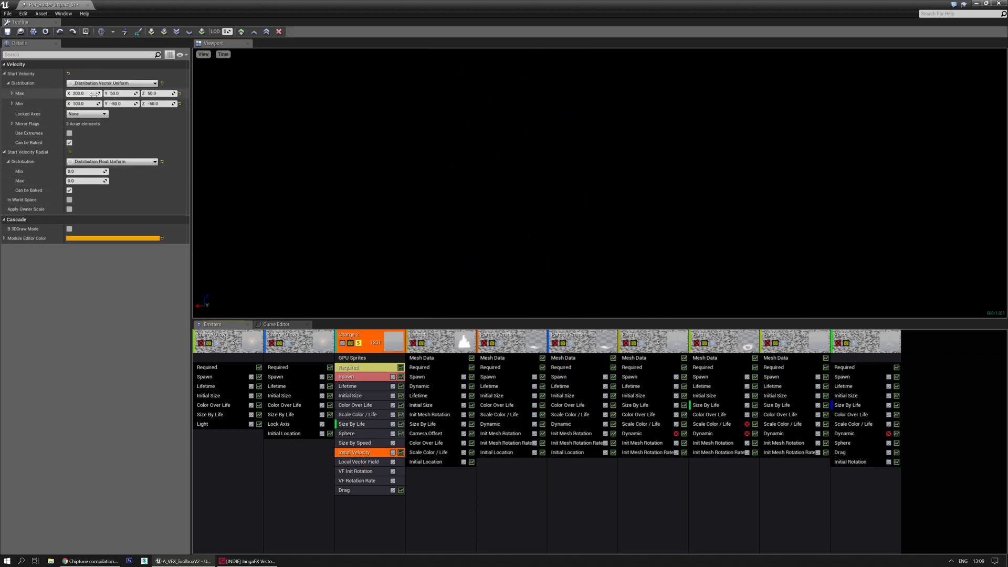
{"action": "type", "text": "100"}
{"action": "key", "text": "Tab"}
{"action": "type", "text": "100"}
{"action": "key", "text": "Tab"}
{"action": "type", "text": "100"}
Set the Charge 2 emitter's minimum start velocity to -100 on X, Y and Z.
{"action": "key", "text": "Tab"}
{"action": "type", "text": "-100"}
{"action": "key", "text": "Tab"}
{"action": "type", "text": "-100"}
{"action": "key", "text": "Tab"}
{"action": "type", "text": "1--"}
{"action": "key", "text": "BackSpace"}
{"action": "key", "text": "BackSpace"}
{"action": "key", "text": "BackSpace"}
{"action": "type", "text": "-100"}
{"action": "key", "text": "Return"}
{"action": "left_click", "coordinate": [354, 237]}
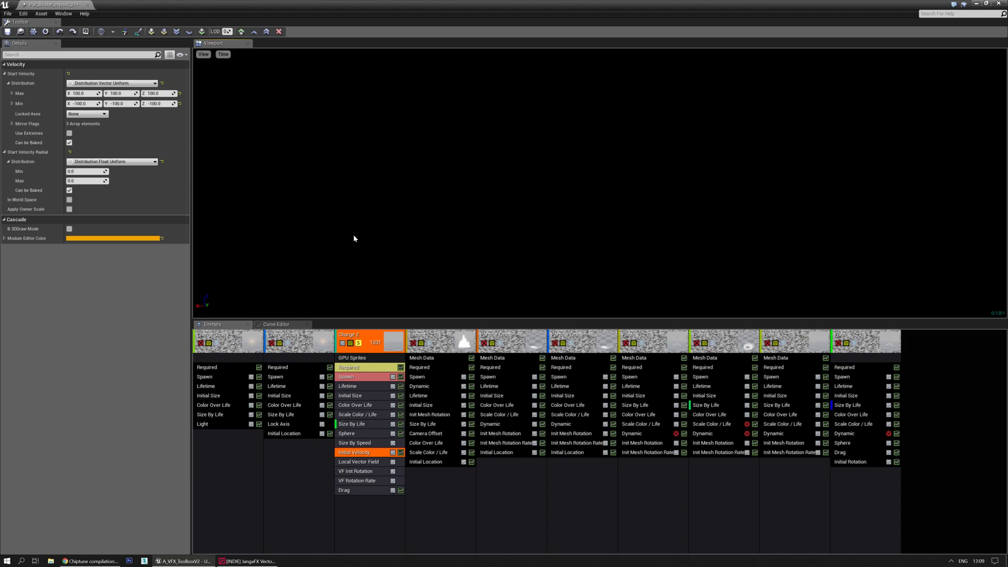
Set the VF Rotation Rate module's rotation rate to 0.2 on X, Y and Z.
{"action": "left_click", "coordinate": [367, 463]}
{"action": "left_click", "coordinate": [366, 479]}
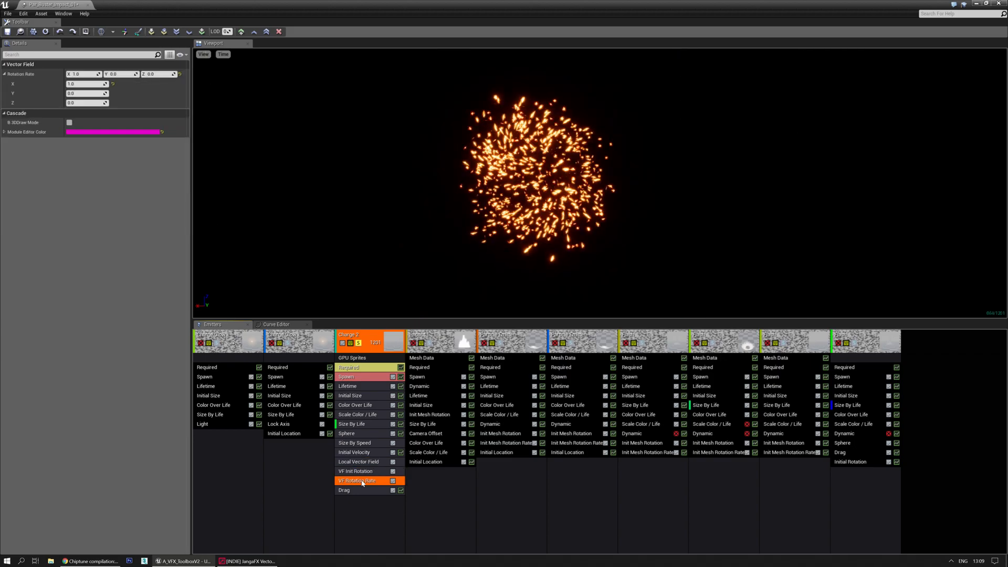
{"action": "left_click", "coordinate": [89, 84]}
{"action": "type", "text": "0.2"}
{"action": "key", "text": "Tab"}
{"action": "type", "text": "0.2"}
{"action": "key", "text": "Tab"}
{"action": "type", "text": "0.2"}
{"action": "key", "text": "Return"}
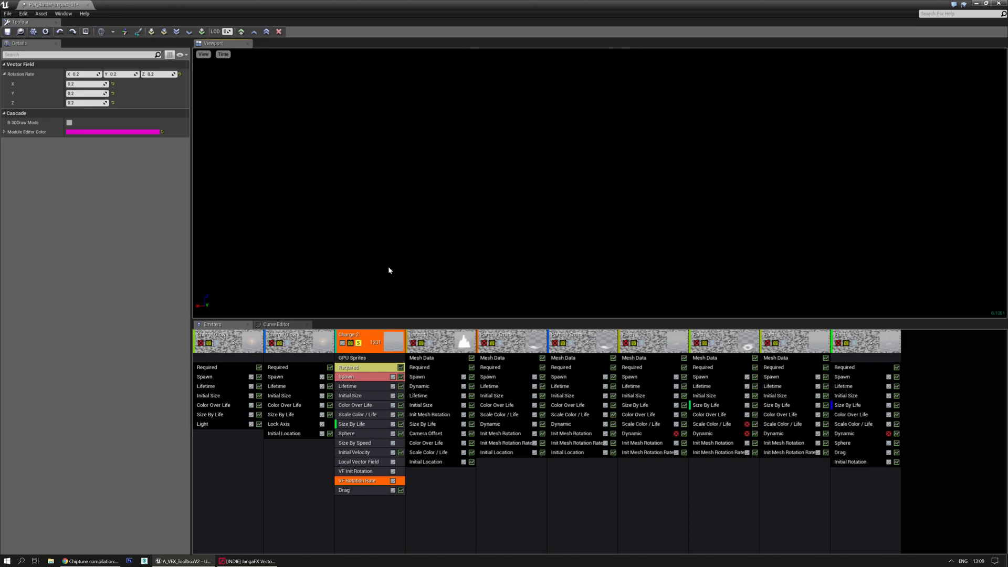
Set the VF Init Rotation module's minimum initial rotation to 1 on Y and Z.
{"action": "left_click", "coordinate": [357, 471]}
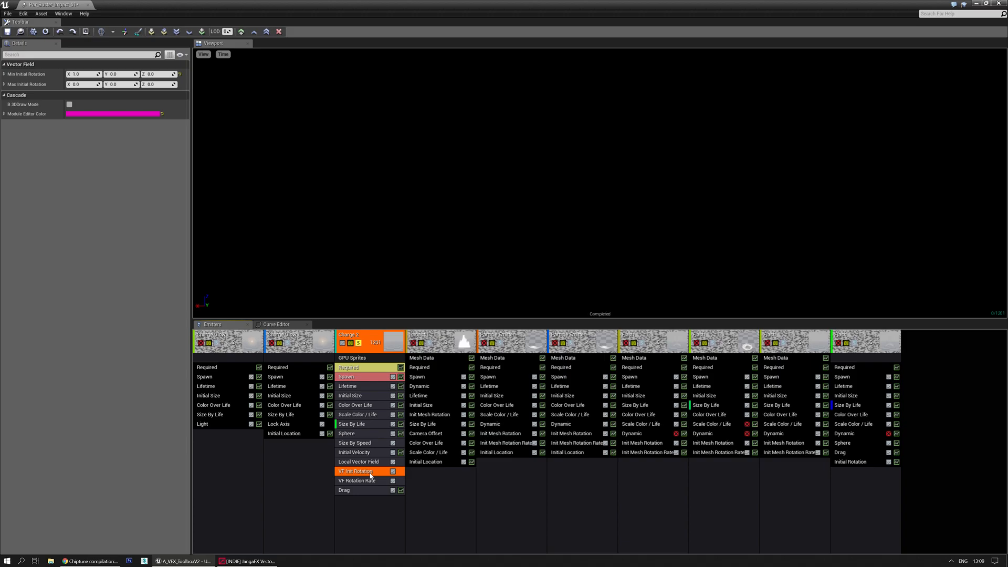
{"action": "left_click", "coordinate": [121, 74]}
{"action": "type", "text": "1"}
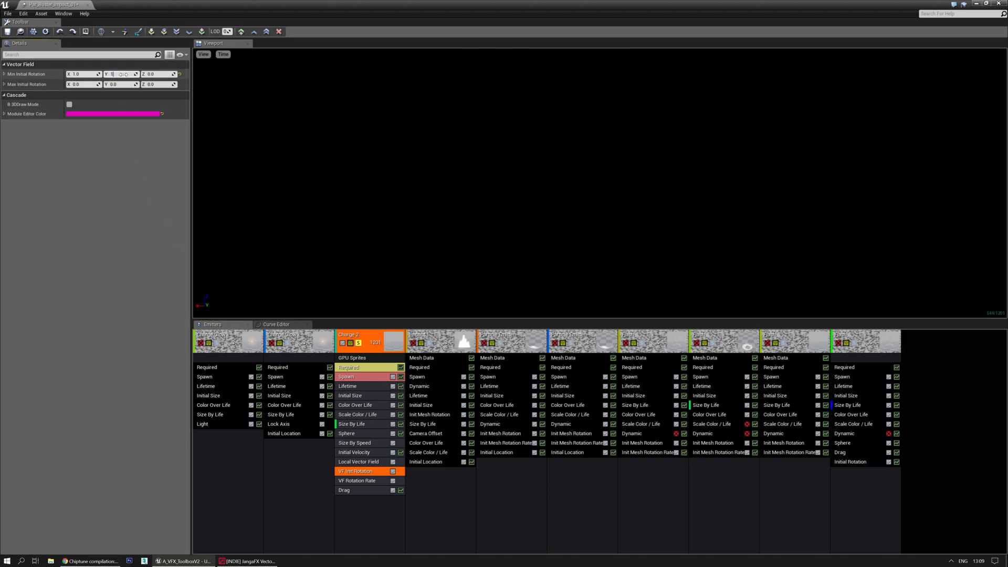
{"action": "key", "text": "Tab"}
{"action": "type", "text": "1"}
{"action": "key", "text": "Return"}
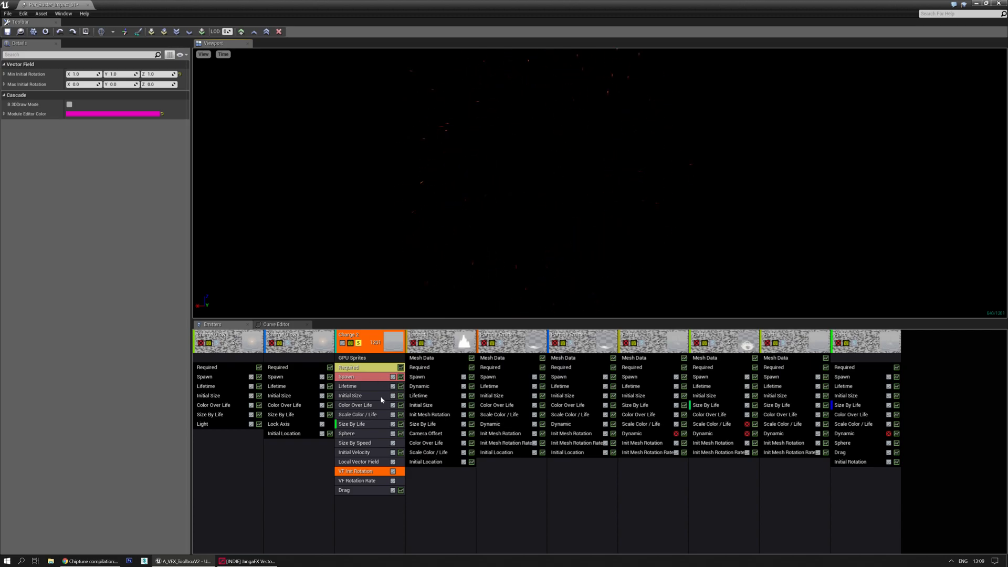
Set the Charge 2 local vector field's tightness and intensity both to 0.
{"action": "left_click", "coordinate": [357, 489]}
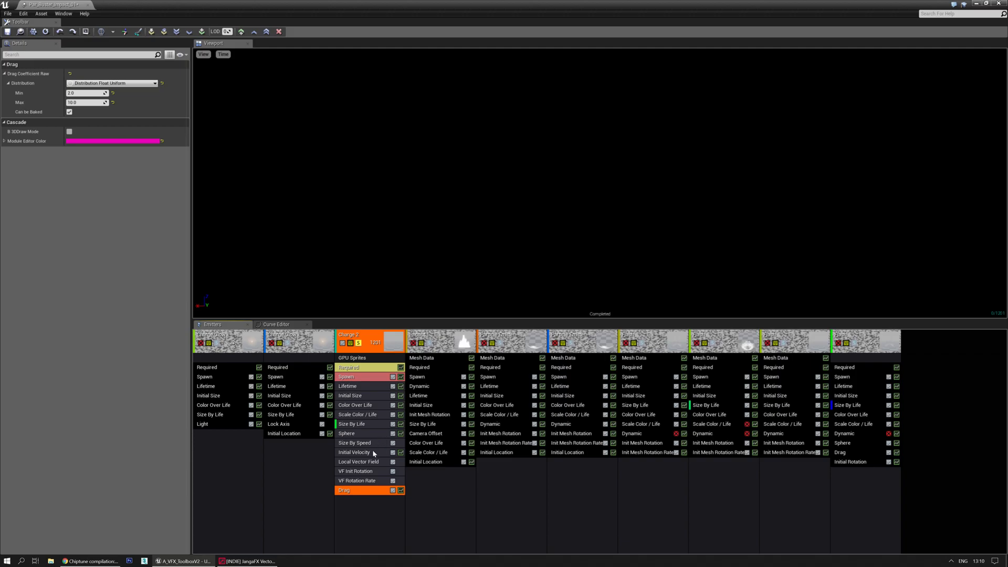
{"action": "left_click", "coordinate": [358, 461]}
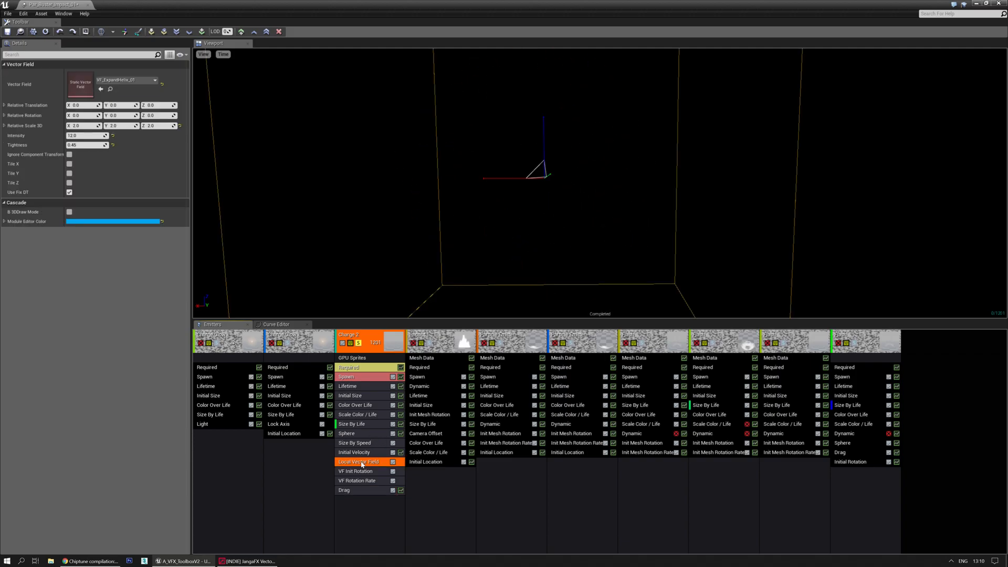
{"action": "left_click", "coordinate": [78, 145]}
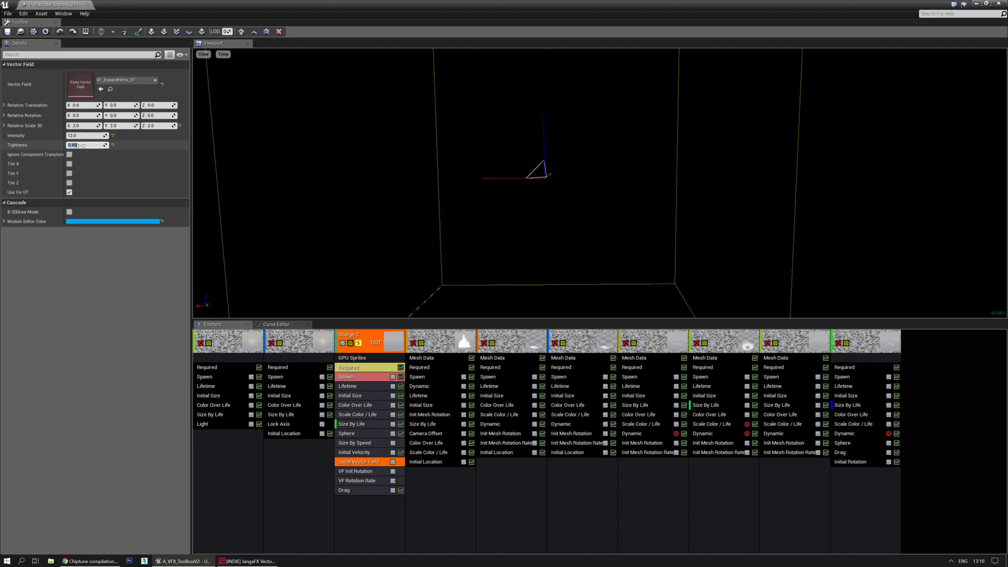
{"action": "type", "text": "0"}
{"action": "key", "text": "Return"}
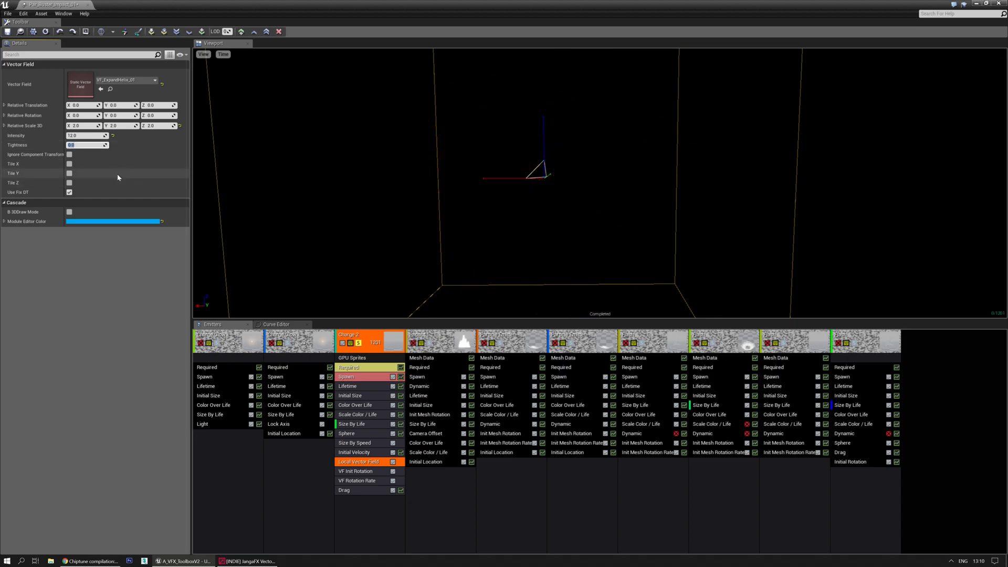
{"action": "left_click", "coordinate": [92, 136]}
{"action": "type", "text": "0"}
{"action": "key", "text": "Return"}
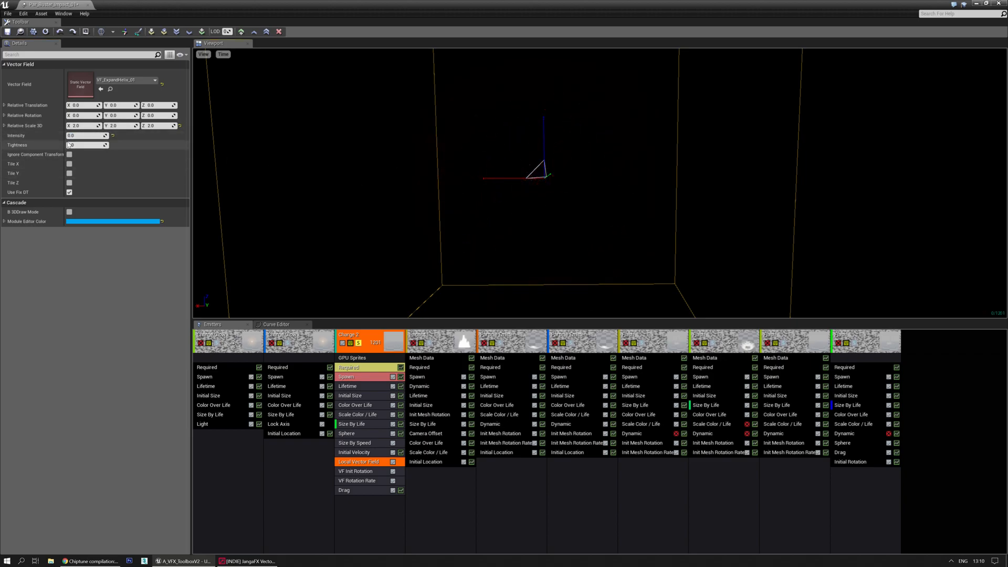
Try an intensity of 100 with a tightness of 1 on the local vector field.
{"action": "left_click", "coordinate": [85, 134]}
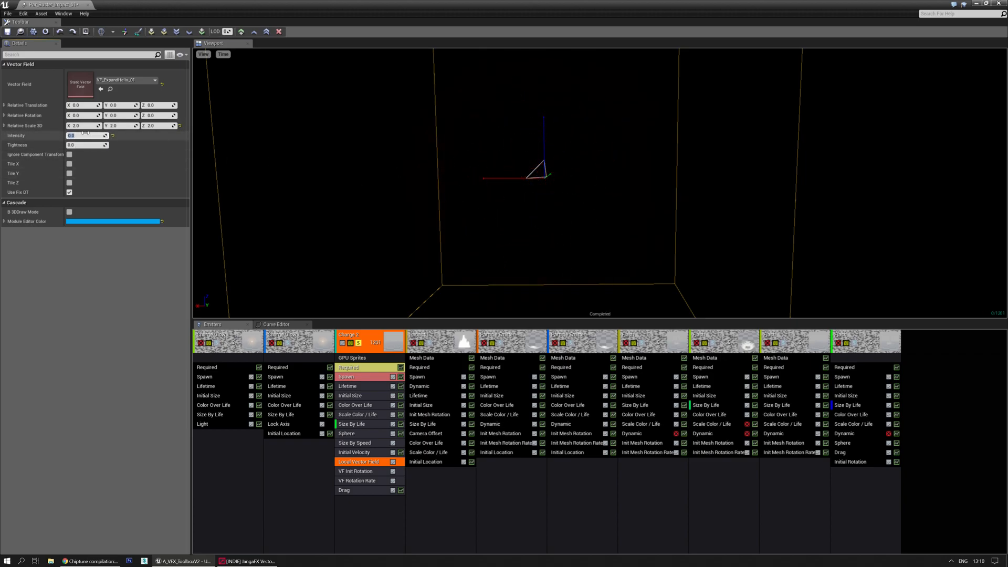
{"action": "type", "text": "100"}
{"action": "key", "text": "Return"}
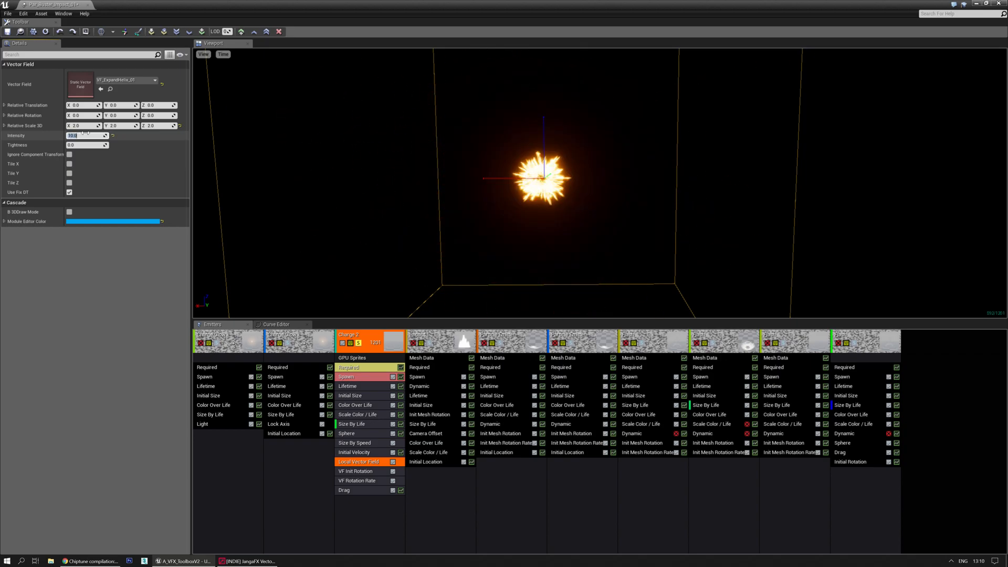
{"action": "type", "text": "0"}
{"action": "key", "text": "Return"}
{"action": "left_click", "coordinate": [85, 145]}
{"action": "type", "text": "1"}
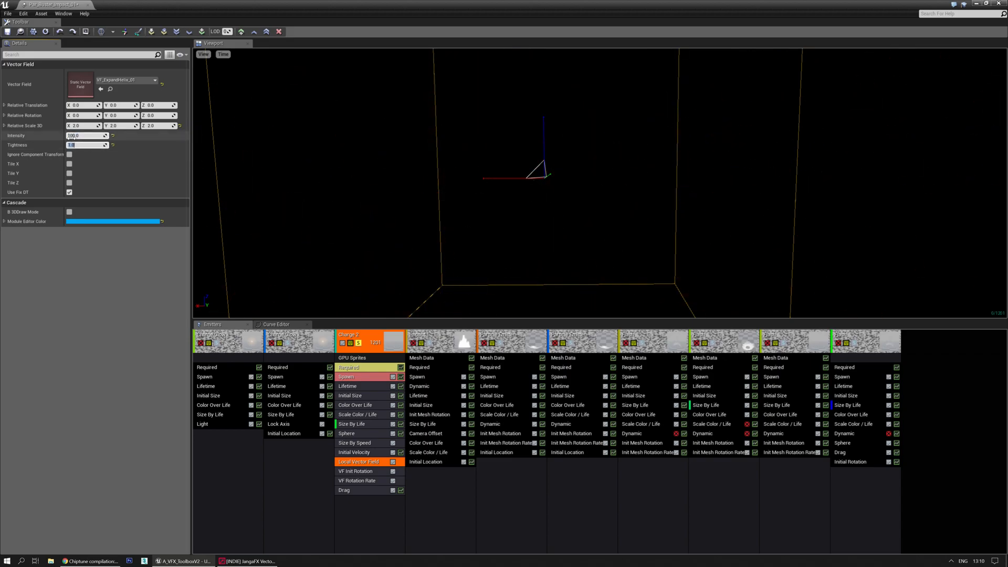
Lower the local vector field's intensity, trying values of 1 and 10.
{"action": "left_click", "coordinate": [81, 136]}
{"action": "key", "text": "Return"}
{"action": "type", "text": "1"}
{"action": "key", "text": "Return"}
{"action": "type", "text": "10"}
{"action": "key", "text": "Return"}
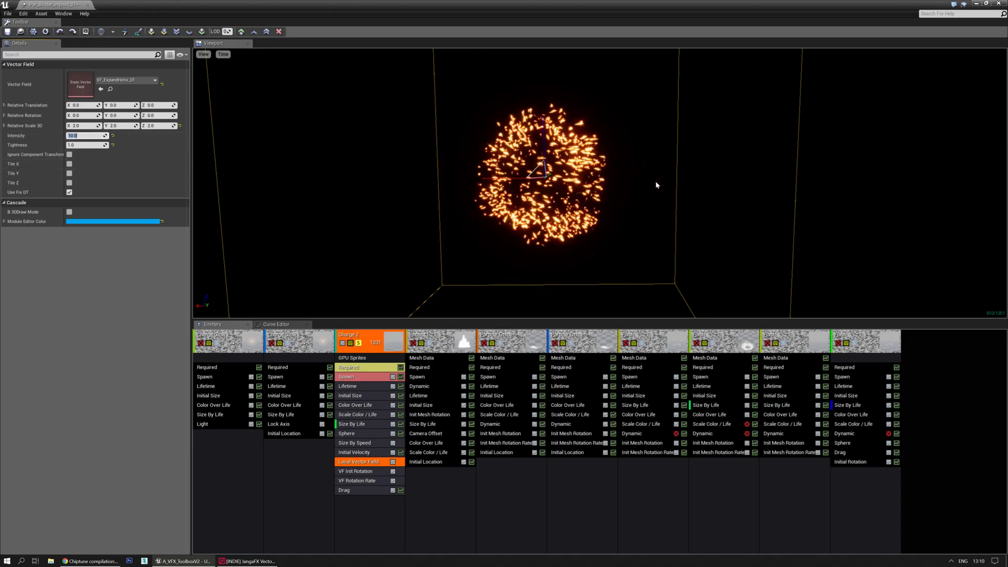
Set the local vector field's tightness to 0.33.
{"action": "left_click", "coordinate": [86, 145]}
{"action": "type", "text": "0.33"}
{"action": "key", "text": "Return"}
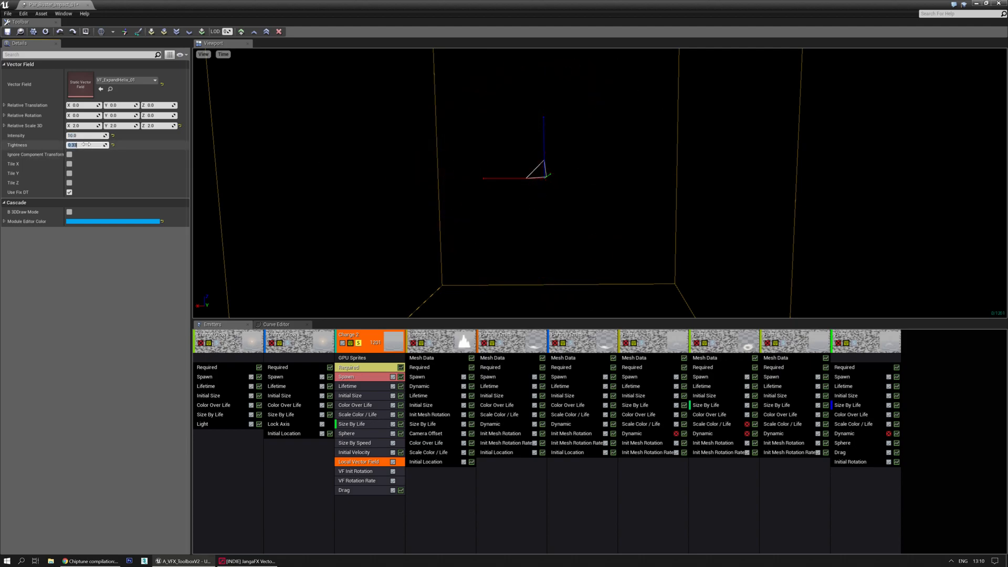
Try local vector field intensities of 20, 10 and 4, and settle on 7.
{"action": "left_click", "coordinate": [87, 136]}
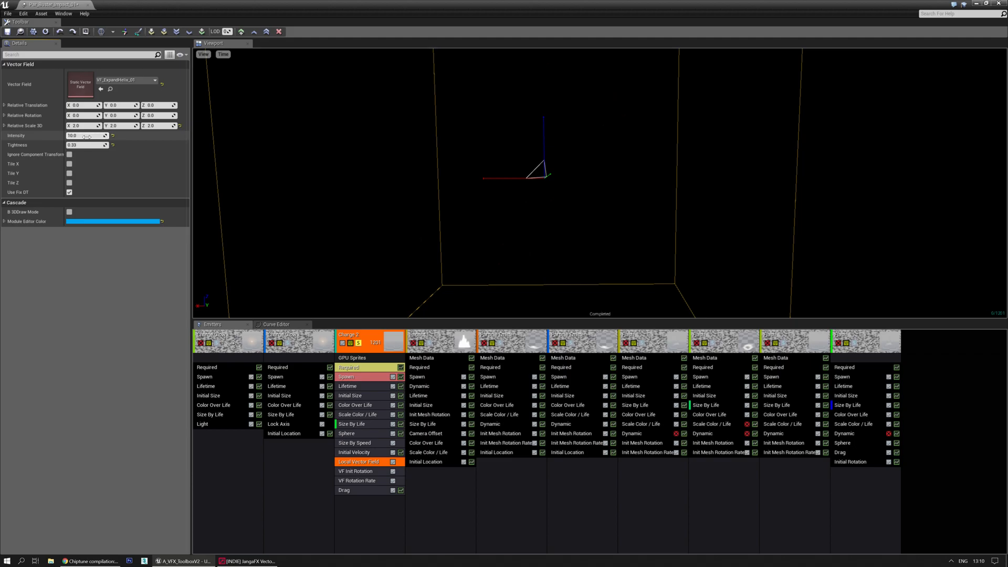
{"action": "type", "text": "20"}
{"action": "key", "text": "Return"}
{"action": "type", "text": "10"}
{"action": "key", "text": "Return"}
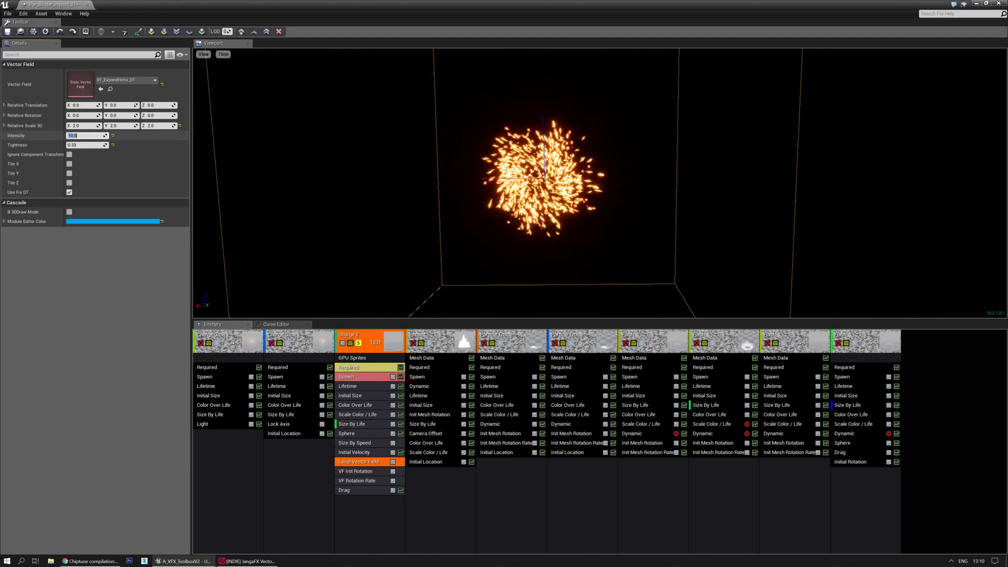
{"action": "type", "text": "4"}
{"action": "key", "text": "Return"}
{"action": "type", "text": "7"}
{"action": "key", "text": "Return"}
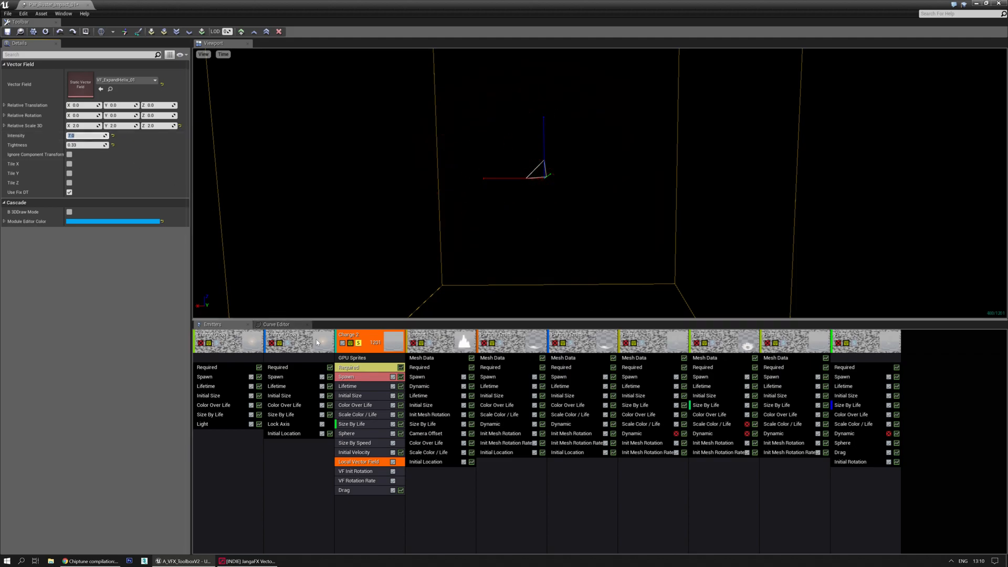
Set the maximum velocity scale of the Charge 2 emitter's Sphere module to 80.
{"action": "left_click", "coordinate": [358, 432]}
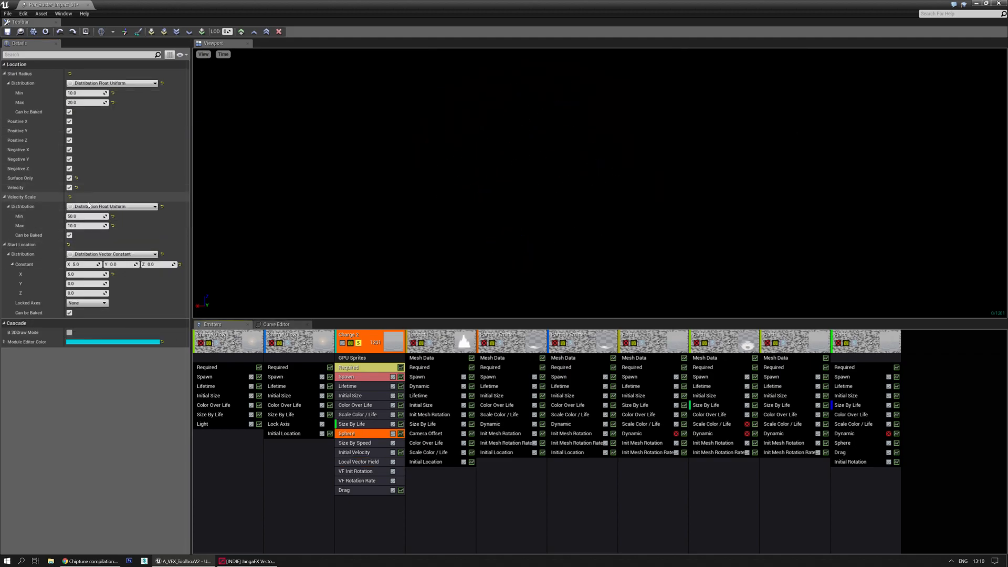
{"action": "left_click", "coordinate": [86, 225]}
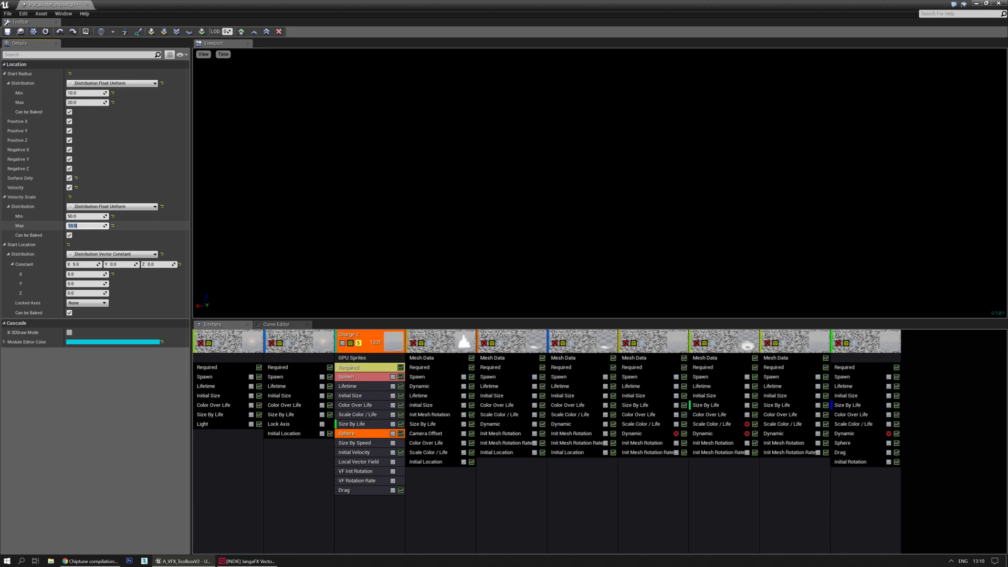
{"action": "type", "text": "80"}
{"action": "key", "text": "Return"}
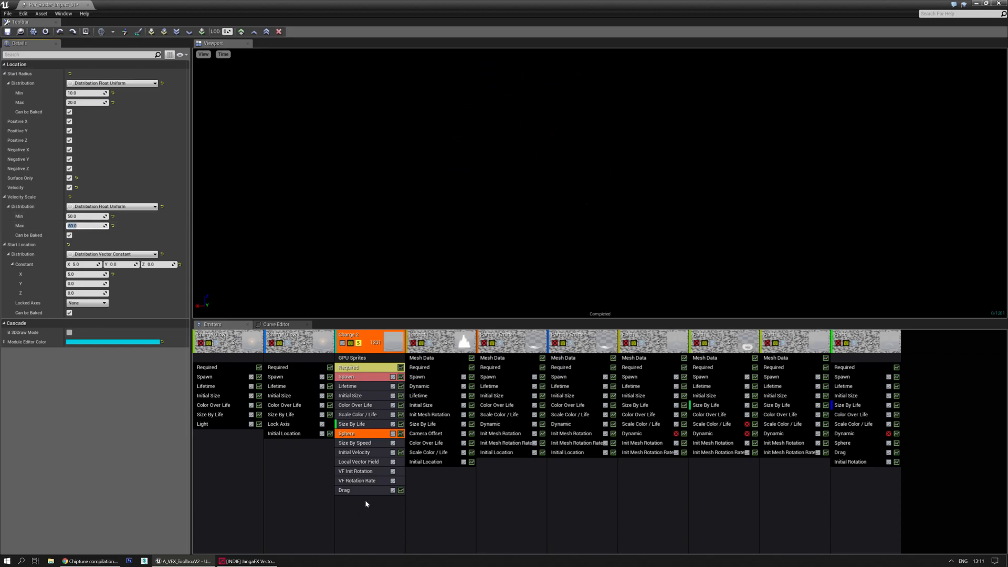
Set the Size By Speed module's speed scale on Y to 1.
{"action": "left_click", "coordinate": [367, 443]}
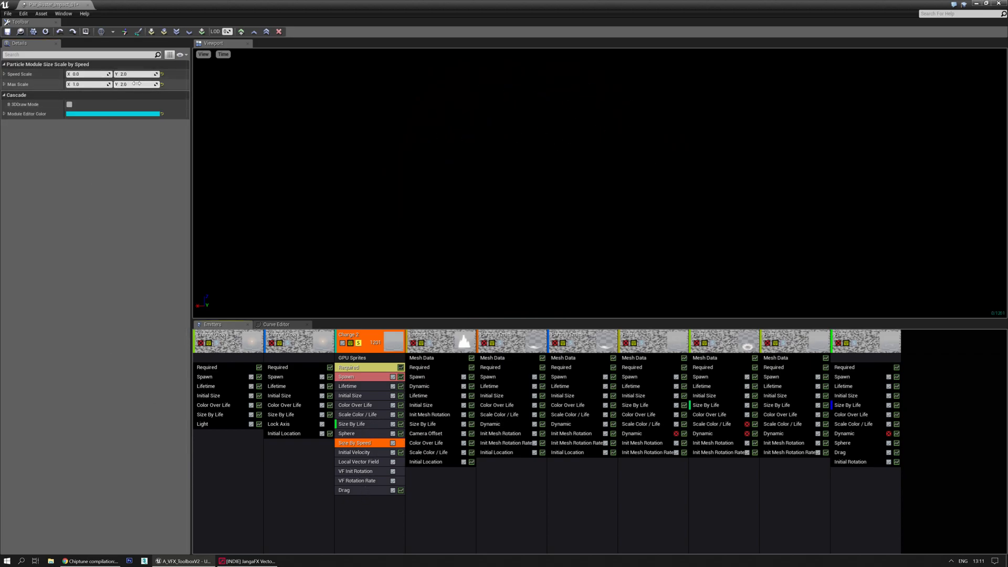
{"action": "type", "text": "1"}
{"action": "key", "text": "Return"}
{"action": "left_click", "coordinate": [137, 75]}
{"action": "type", "text": "1"}
{"action": "key", "text": "Return"}
Try different maximum Y scales in the Size By Speed module, including 100 and 25.
{"action": "key", "text": "Tab"}
{"action": "key", "text": "Tab"}
{"action": "type", "text": "4"}
{"action": "key", "text": "Return"}
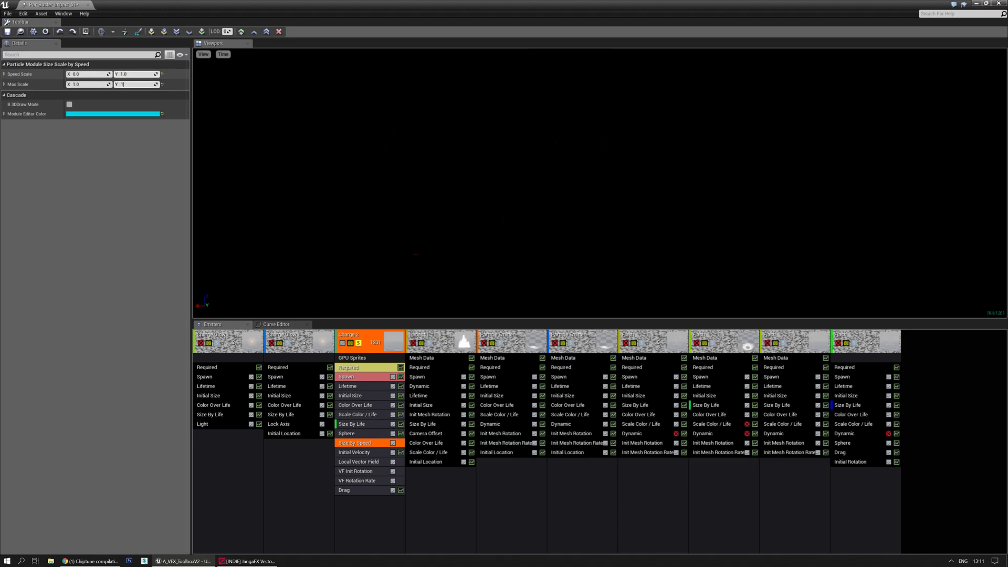
{"action": "type", "text": "100"}
{"action": "key", "text": "Return"}
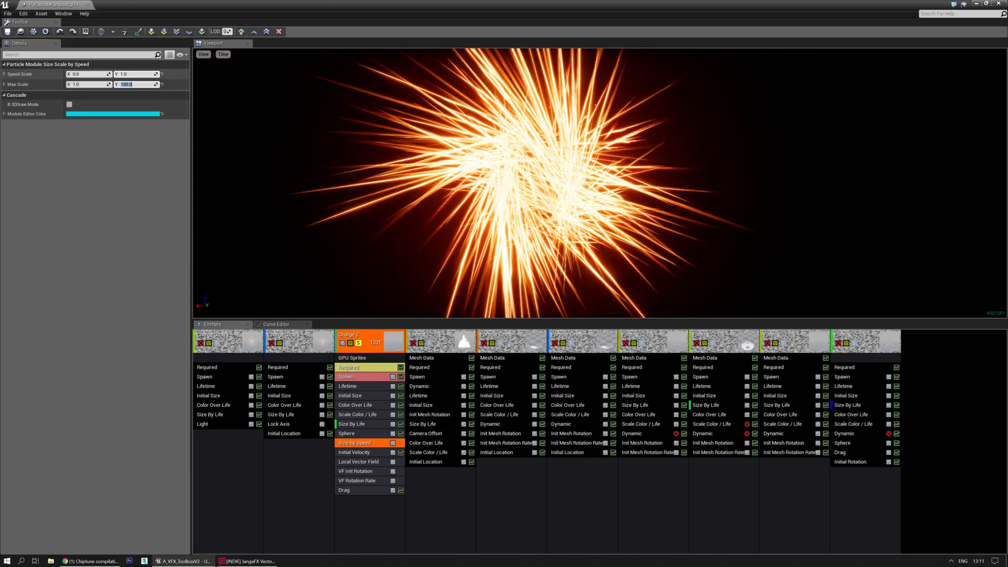
{"action": "type", "text": "25"}
{"action": "key", "text": "Return"}
{"action": "type", "text": "30"}
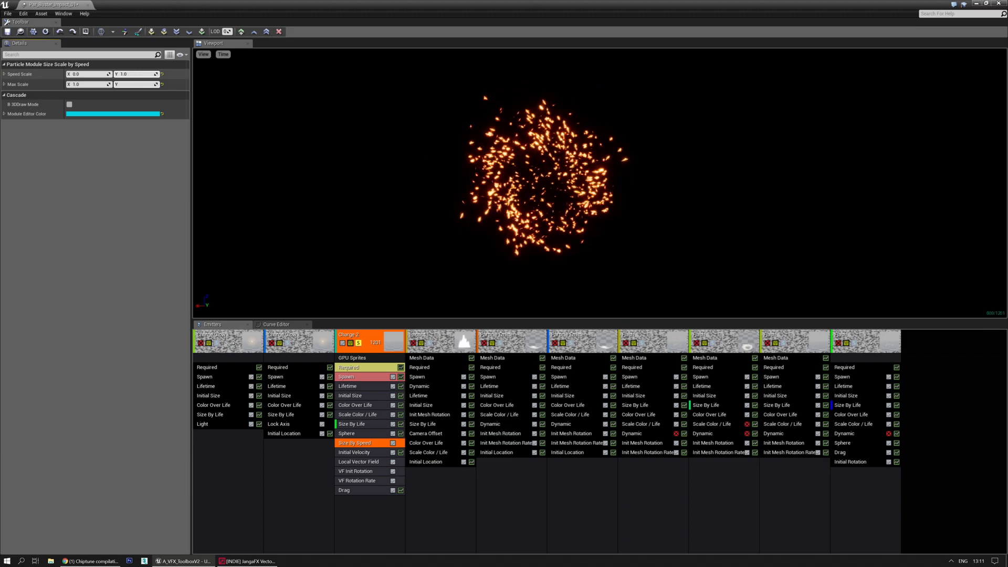
{"action": "key", "text": "Return"}
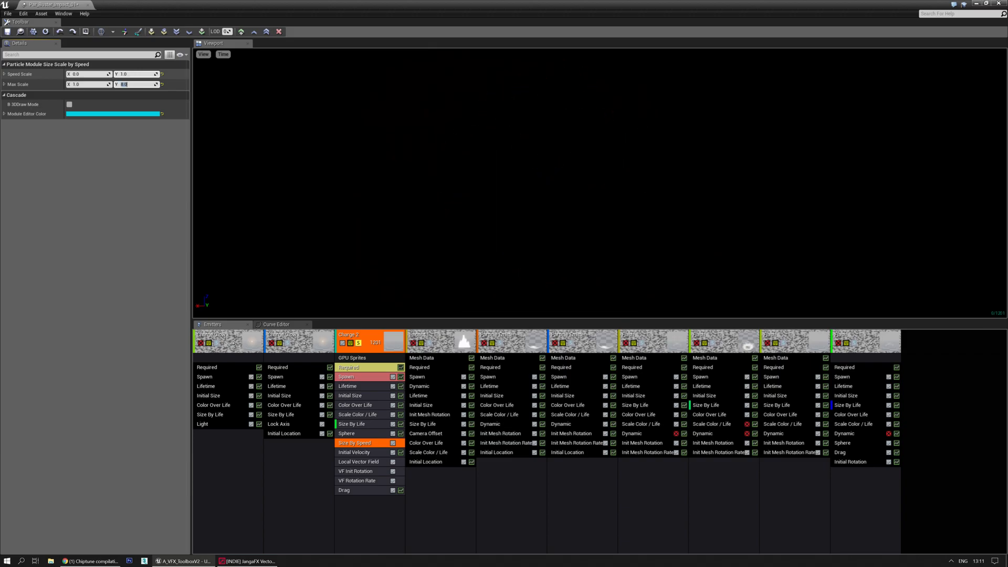
Set the Size By Speed module's maximum scale on Y to 5.
{"action": "type", "text": "6"}
{"action": "key", "text": "Return"}
{"action": "type", "text": "5"}
{"action": "key", "text": "Return"}
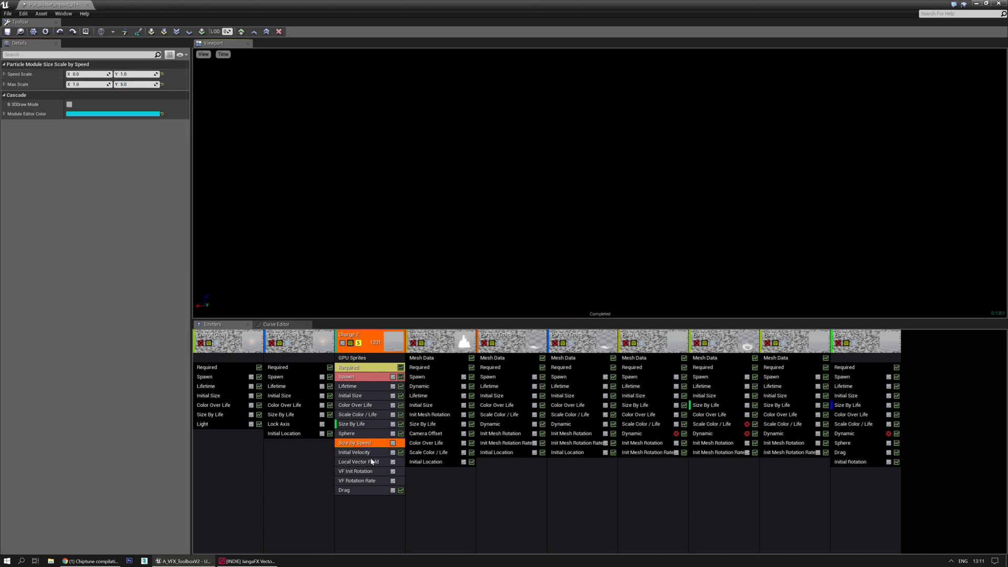
Set the local vector field's tightness to 0.2 and its intensity to 4.
{"action": "left_click", "coordinate": [366, 463]}
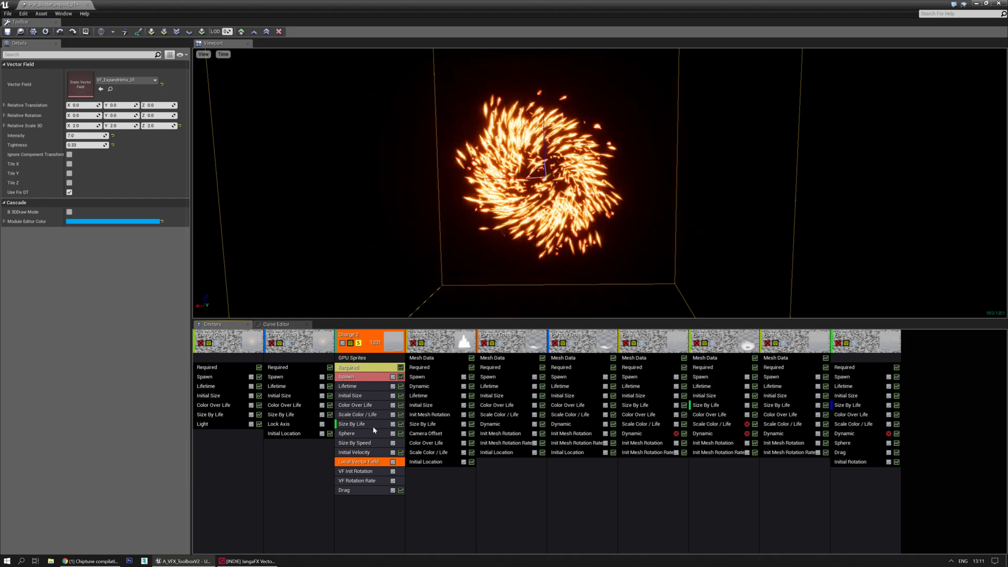
{"action": "type", "text": "0.2"}
{"action": "key", "text": "Return"}
{"action": "left_click", "coordinate": [85, 136]}
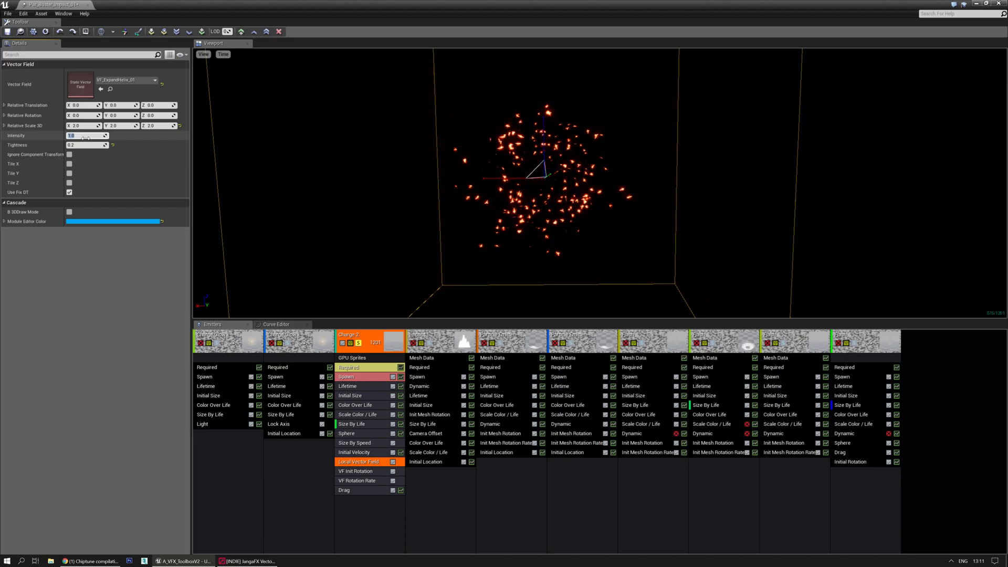
{"action": "type", "text": "2"}
{"action": "key", "text": "Return"}
{"action": "type", "text": "4"}
{"action": "key", "text": "Return"}
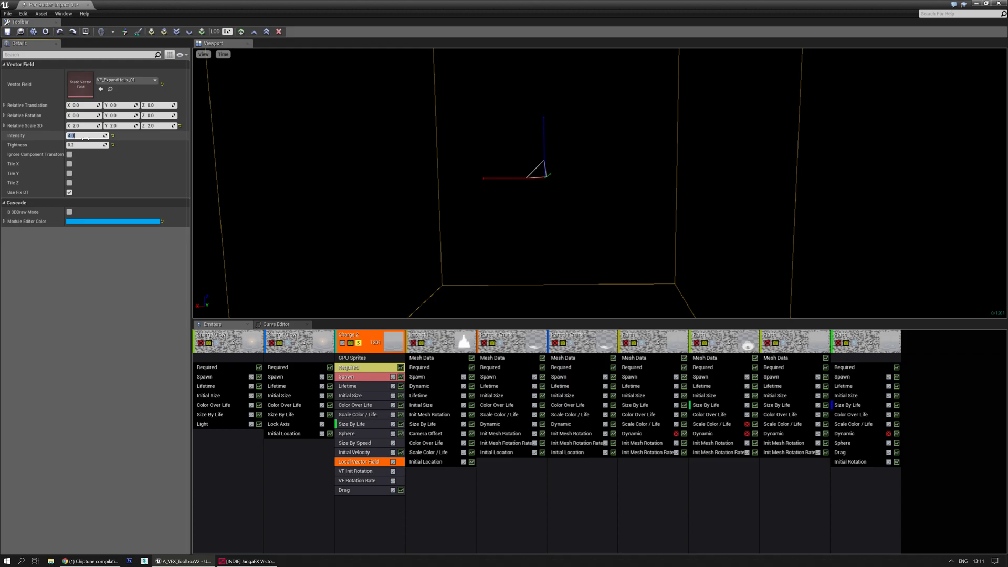
Add a Const Acceleration module to the Charge 2 emitter with a Z acceleration of -980.
{"action": "right_click", "coordinate": [379, 520]}
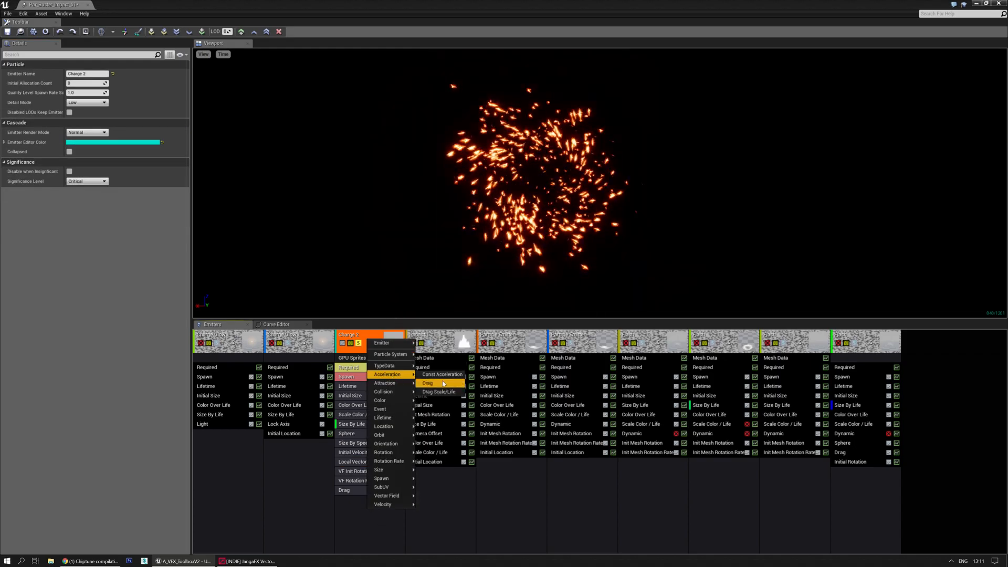
{"action": "left_click", "coordinate": [441, 391]}
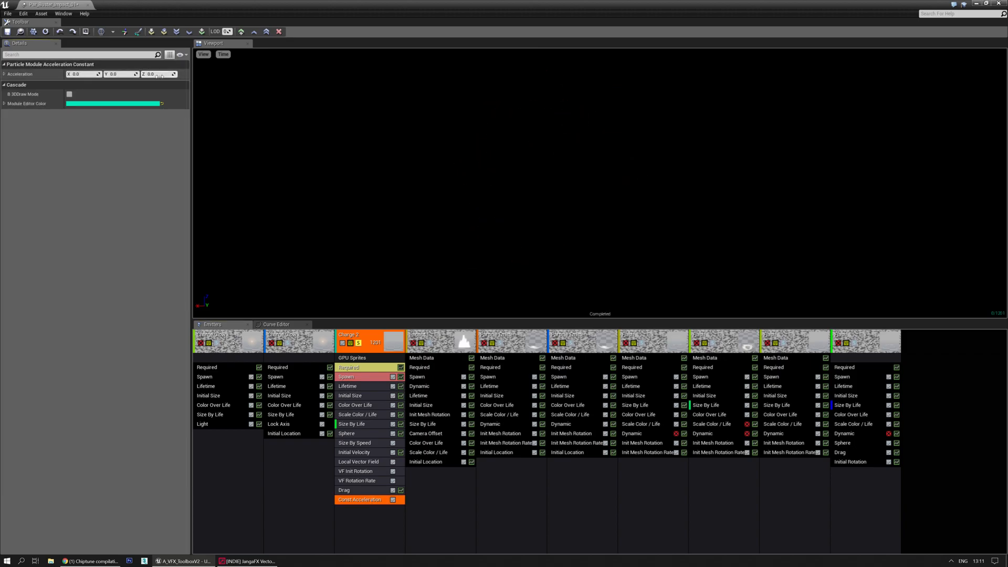
{"action": "left_click", "coordinate": [157, 74]}
{"action": "type", "text": "-980"}
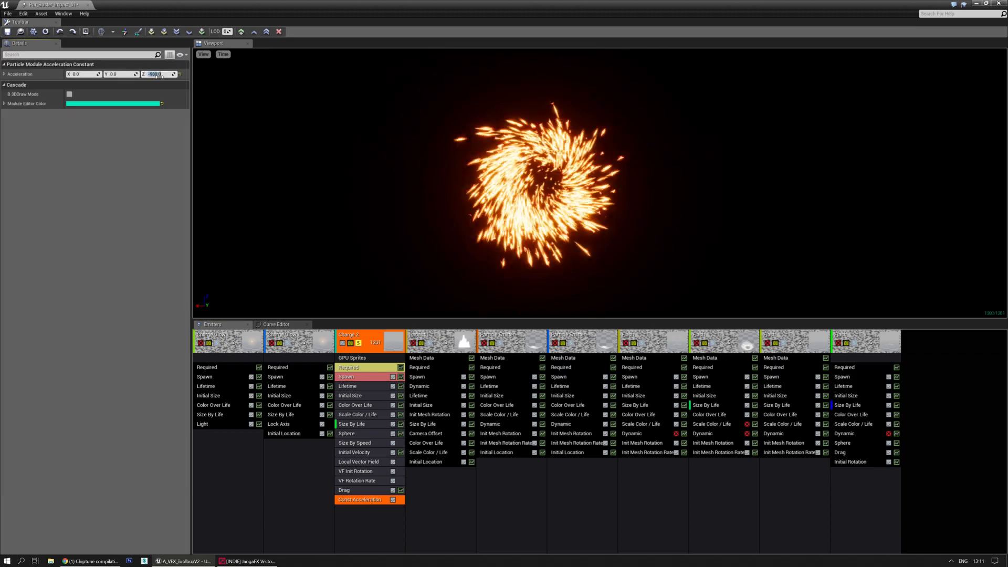
{"action": "key", "text": "Return"}
Set the local vector field's intensity and tightness both to 0.
{"action": "left_click_drag", "start_coordinate": [400, 143], "coordinate": [408, 244]}
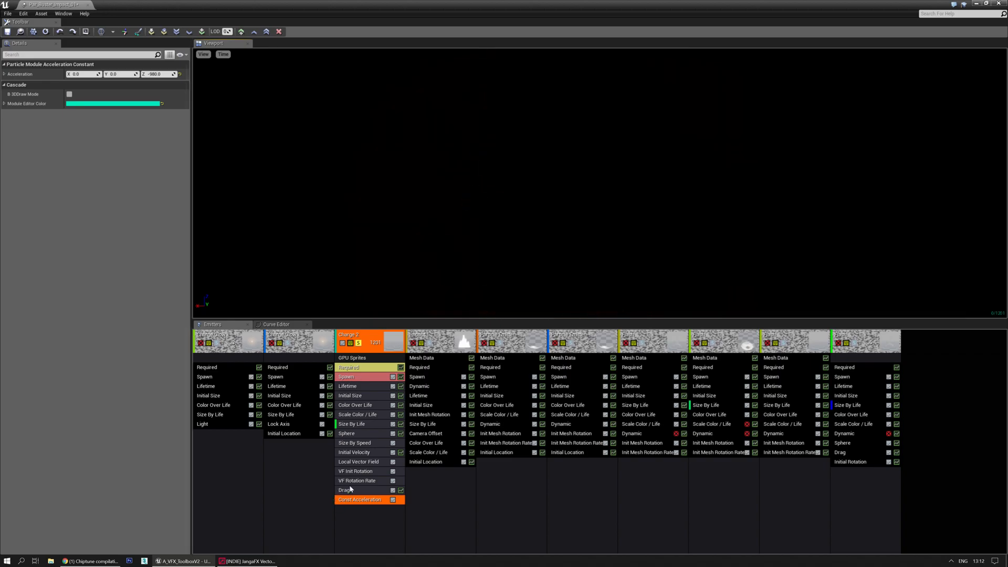
{"action": "left_click", "coordinate": [365, 460]}
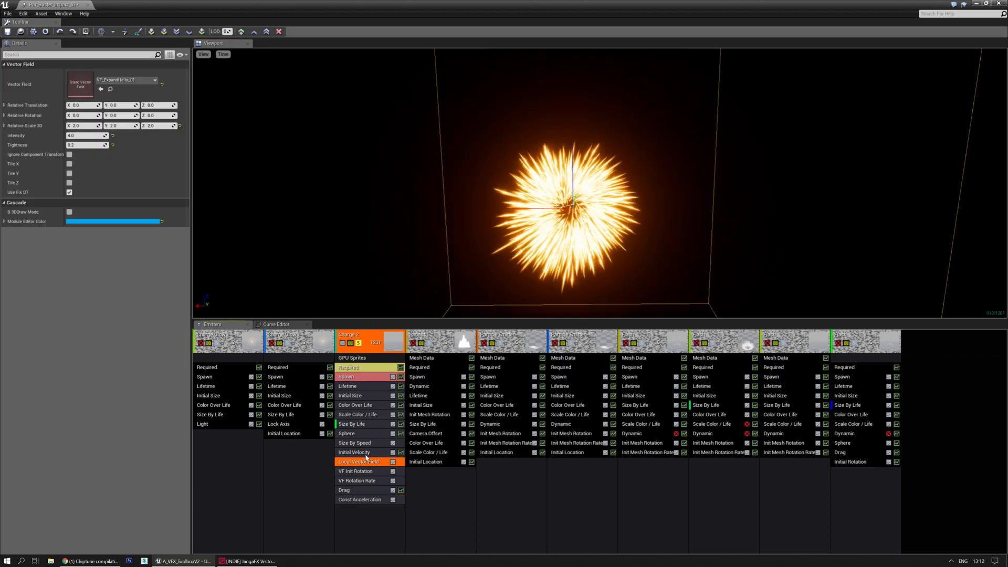
{"action": "left_click", "coordinate": [90, 135]}
{"action": "type", "text": "1"}
{"action": "key", "text": "Return"}
{"action": "type", "text": "0"}
{"action": "key", "text": "Return"}
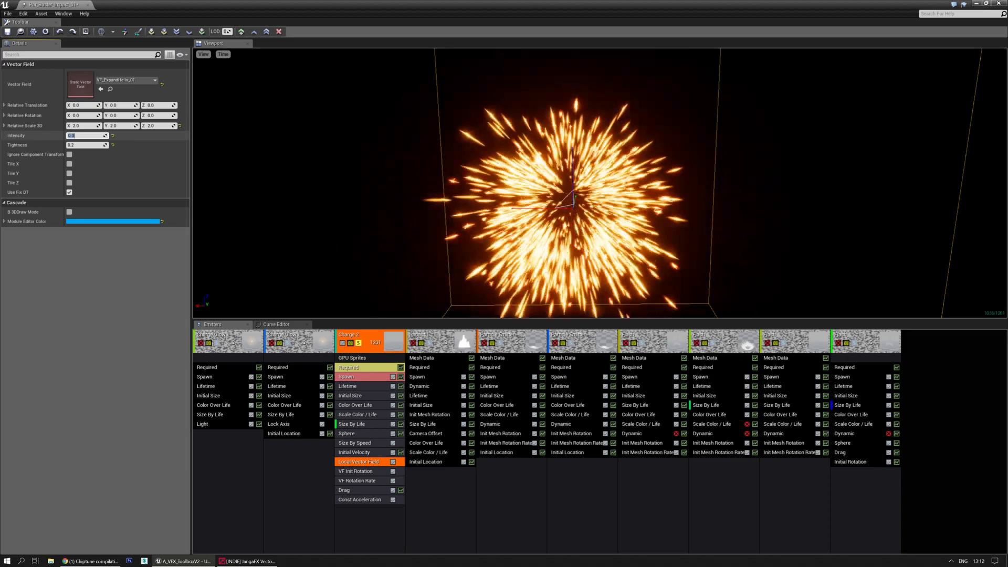
{"action": "left_click", "coordinate": [82, 146]}
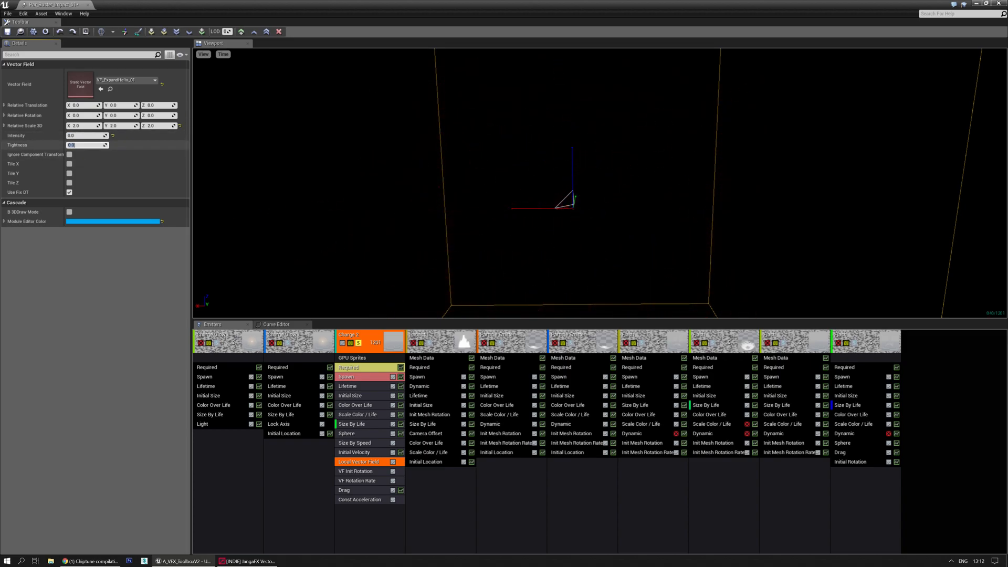
Set the local vector field's tightness to 0, then try intensities of 3 and 10.
{"action": "type", "text": "0"}
{"action": "key", "text": "Return"}
{"action": "mouse_move", "coordinate": [247, 226]}
{"action": "left_mouse_down"}
{"action": "mouse_move", "coordinate": [231, 225]}
{"action": "mouse_move", "coordinate": [248, 213]}
{"action": "left_mouse_up"}
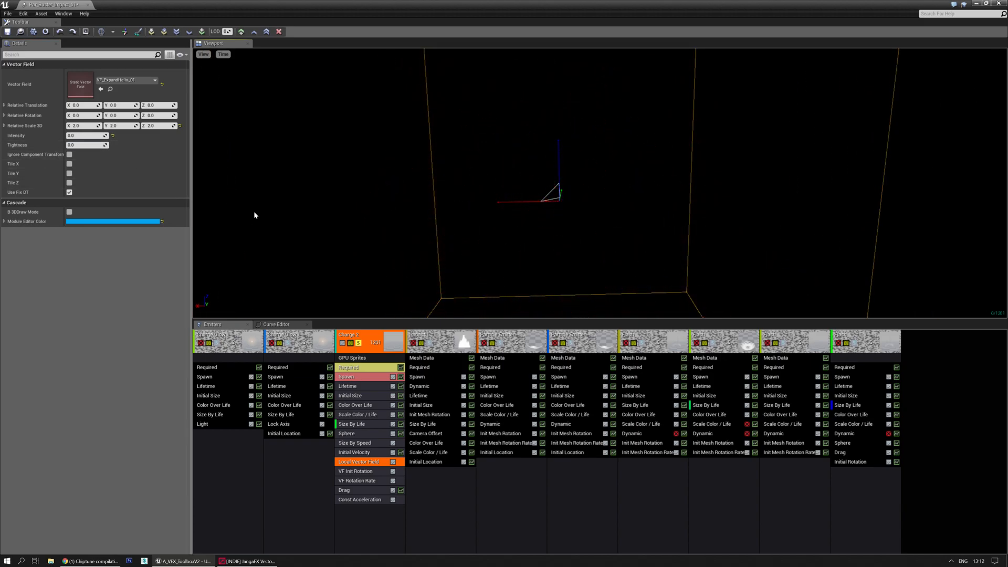
{"action": "type", "text": "3"}
{"action": "key", "text": "Return"}
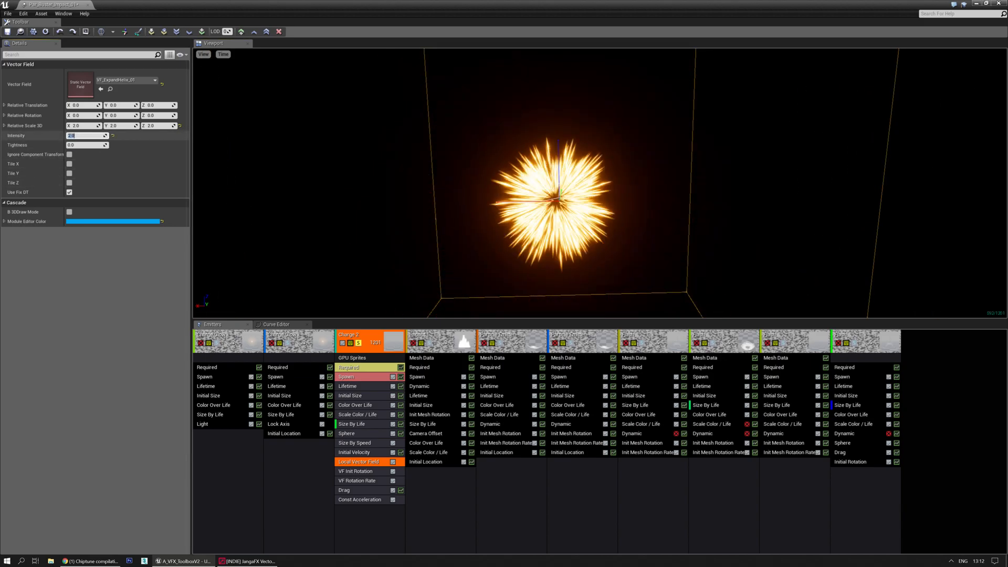
{"action": "type", "text": "10"}
{"action": "key", "text": "Return"}
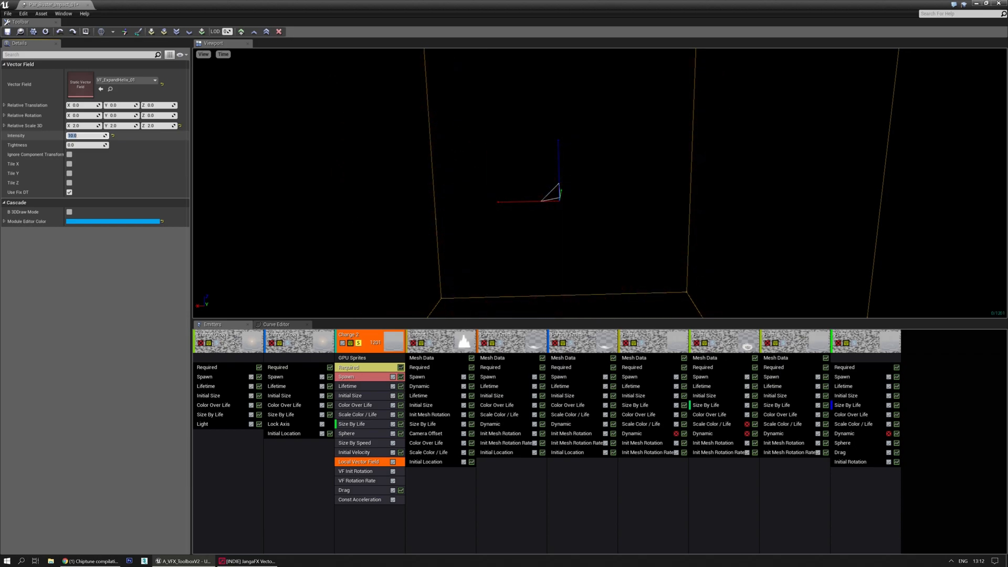
Set the local vector field's tightness to 0.02.
{"action": "left_click", "coordinate": [78, 145]}
{"action": "type", "text": "0.1"}
{"action": "key", "text": "Return"}
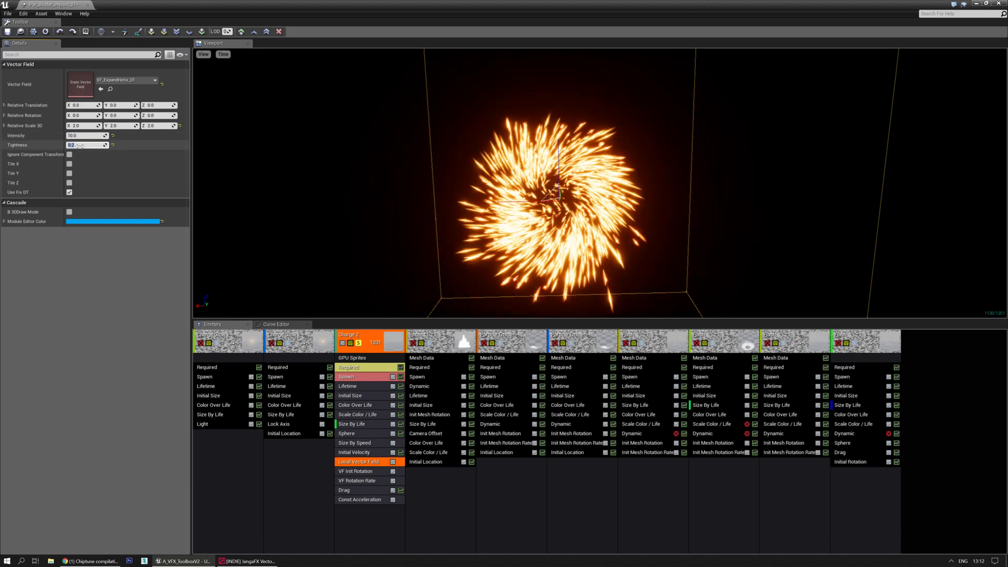
{"action": "type", "text": "0.01"}
{"action": "key", "text": "Return"}
{"action": "type", "text": "0"}
{"action": "key", "text": "Return"}
{"action": "left_click_drag", "start_coordinate": [301, 220], "coordinate": [338, 149]}
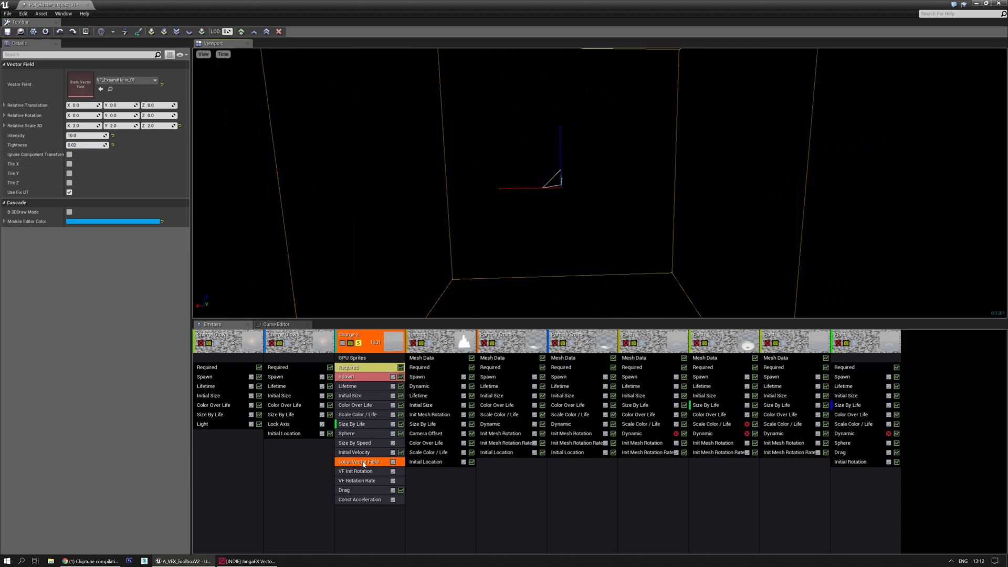
Set the local vector field's relative 3D scale to 1 on X, Y and Z.
{"action": "left_click", "coordinate": [81, 125]}
{"action": "type", "text": "1"}
{"action": "key", "text": "Tab"}
{"action": "type", "text": "1"}
{"action": "key", "text": "Tab"}
{"action": "type", "text": "1"}
{"action": "key", "text": "Return"}
Set the local vector field's relative 3D scale to 5 on all three axes.
{"action": "left_click", "coordinate": [83, 125]}
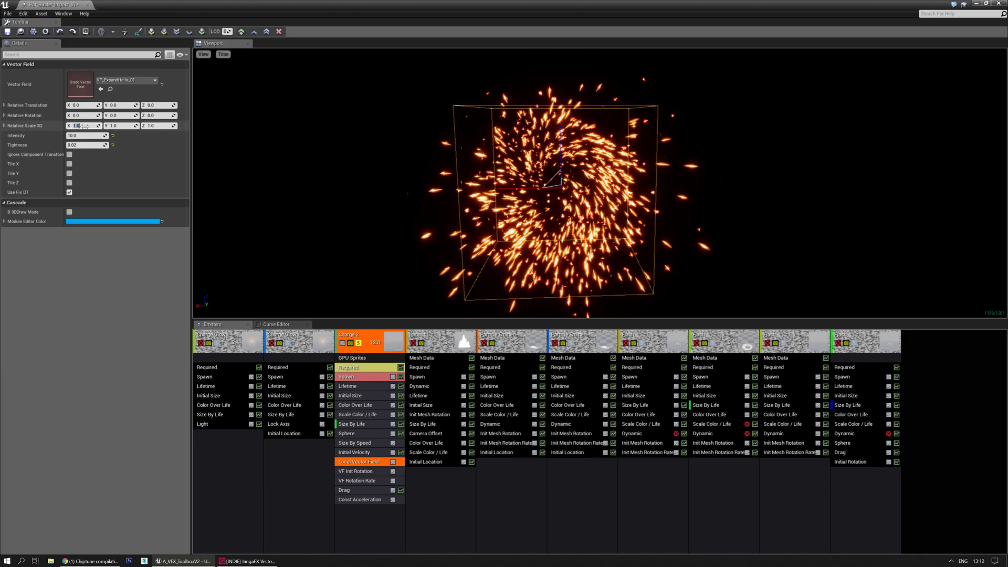
{"action": "type", "text": "5"}
{"action": "key", "text": "Tab"}
{"action": "type", "text": "5"}
{"action": "key", "text": "Tab"}
{"action": "type", "text": "5"}
{"action": "key", "text": "Return"}
{"action": "left_click_drag", "start_coordinate": [378, 206], "coordinate": [420, 197]}
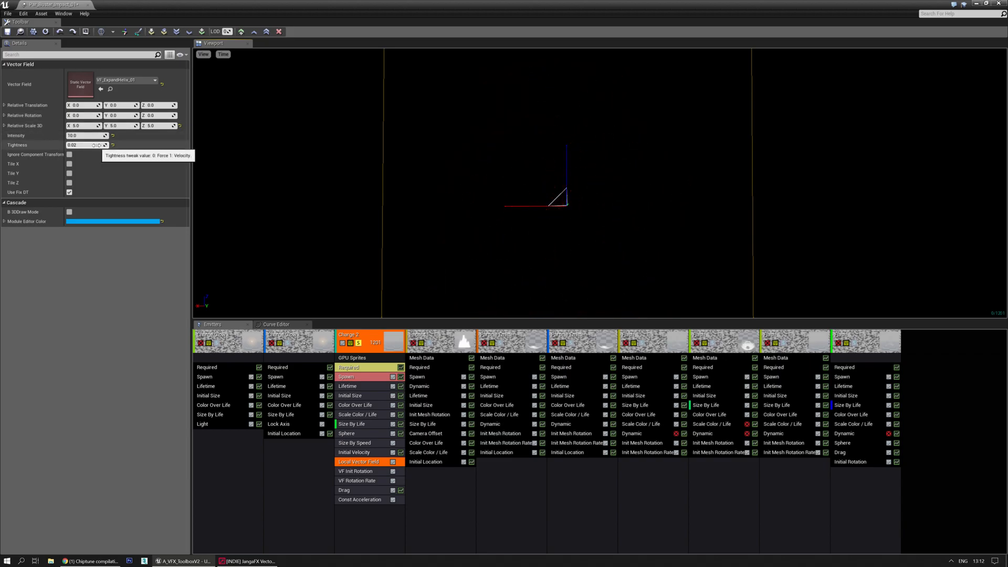
Set the local vector field's tightness to 1.0 and its intensity to 20.
{"action": "mouse_move", "coordinate": [86, 145]}
{"action": "left_mouse_down"}
{"action": "mouse_move", "coordinate": [105, 145]}
{"action": "mouse_move", "coordinate": [94, 147]}
{"action": "left_mouse_up"}
{"action": "mouse_move", "coordinate": [262, 185]}
{"action": "left_mouse_down"}
{"action": "mouse_move", "coordinate": [266, 231]}
{"action": "mouse_move", "coordinate": [262, 185]}
{"action": "left_mouse_up"}
{"action": "left_click", "coordinate": [86, 145]}
{"action": "type", "text": "1.0"}
{"action": "left_click", "coordinate": [81, 135]}
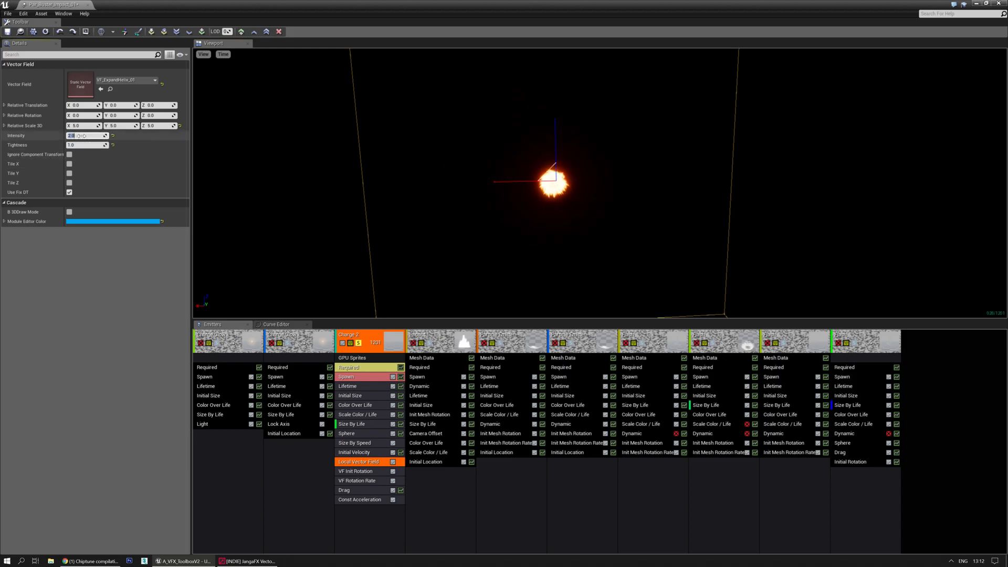
{"action": "type", "text": "100"}
{"action": "key", "text": "Return"}
{"action": "type", "text": "2"}
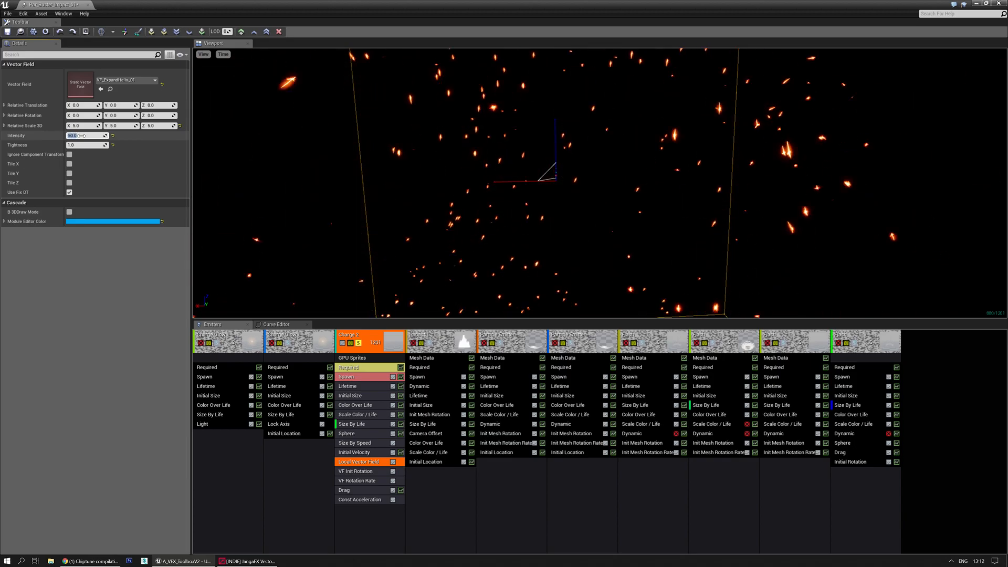
{"action": "type", "text": "0"}
{"action": "key", "text": "Return"}
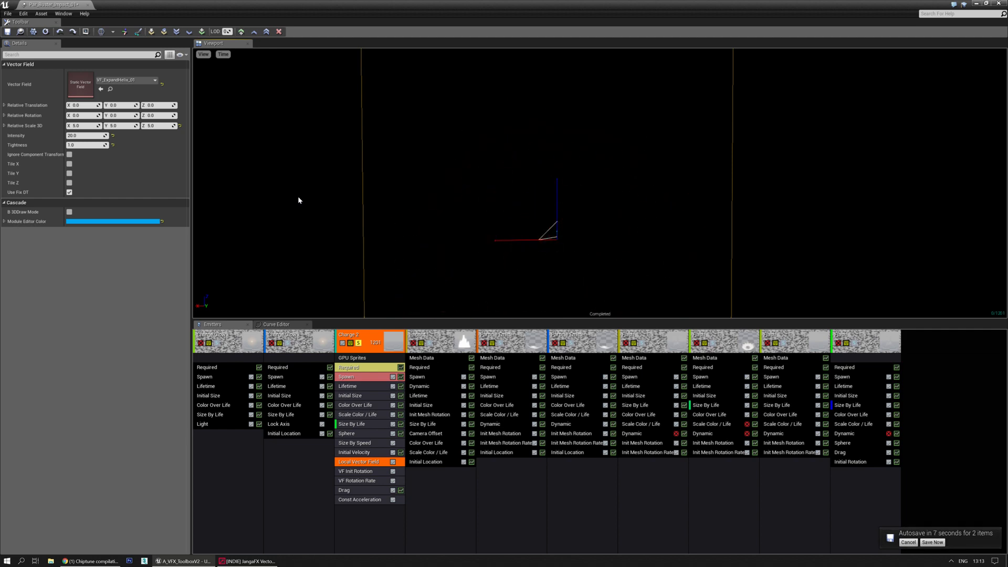
Switch to VectorayGen and open the project Blood_01_set_tightness_to_zero_and_press_space_bar without saving the current one.
{"action": "left_click", "coordinate": [248, 562]}
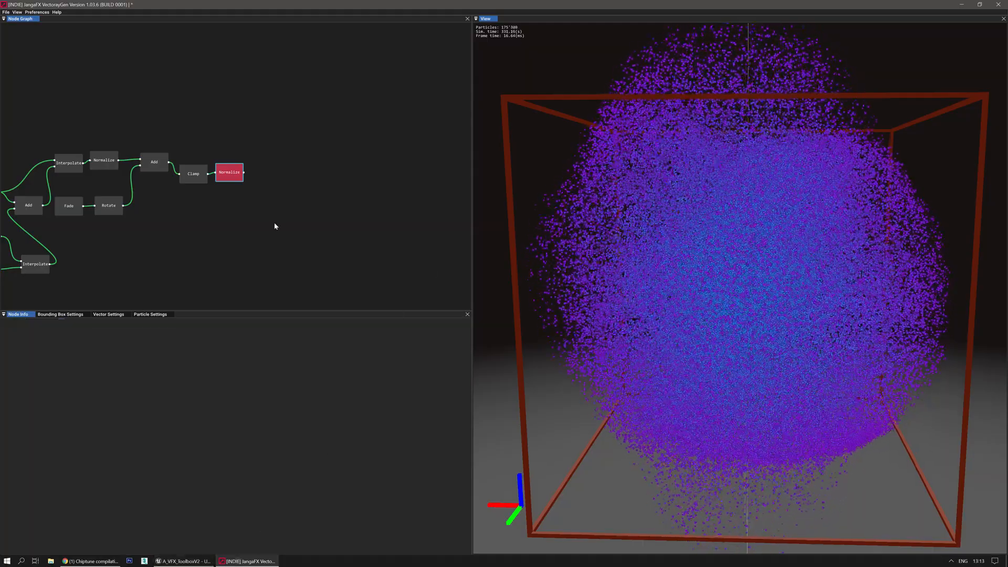
{"action": "middle_click_drag", "start_coordinate": [77, 90], "coordinate": [263, 135]}
{"action": "scroll", "coordinate": [263, 135], "scroll_direction": "down", "scroll_amount": 1}
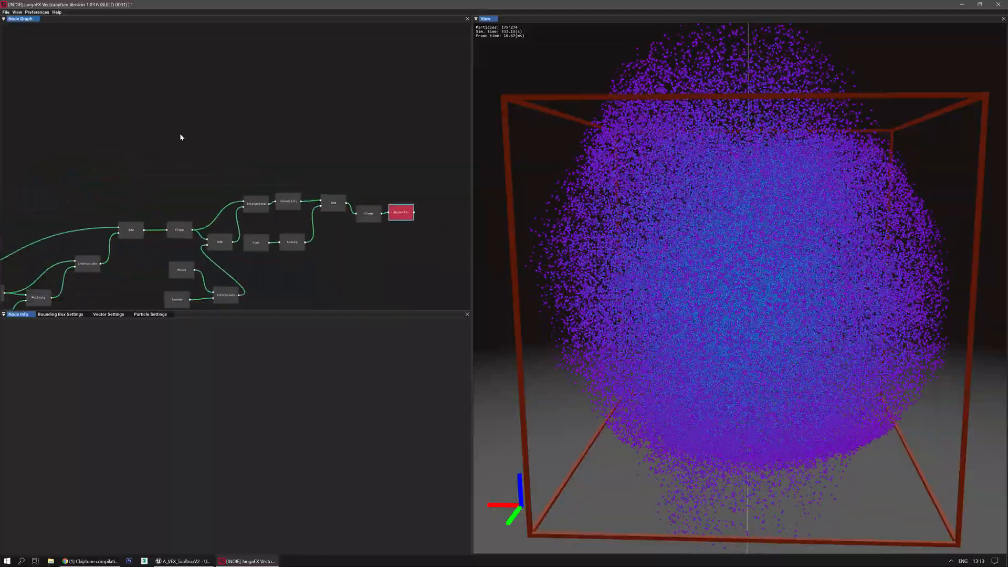
{"action": "middle_click_drag", "start_coordinate": [114, 136], "coordinate": [290, 109]}
{"action": "left_click", "coordinate": [6, 12]}
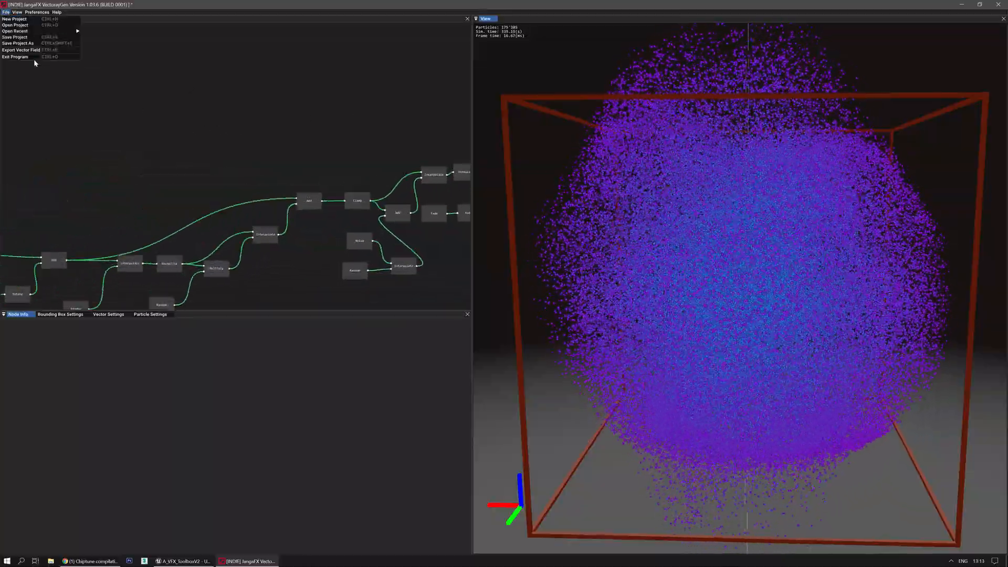
{"action": "left_click", "coordinate": [15, 25]}
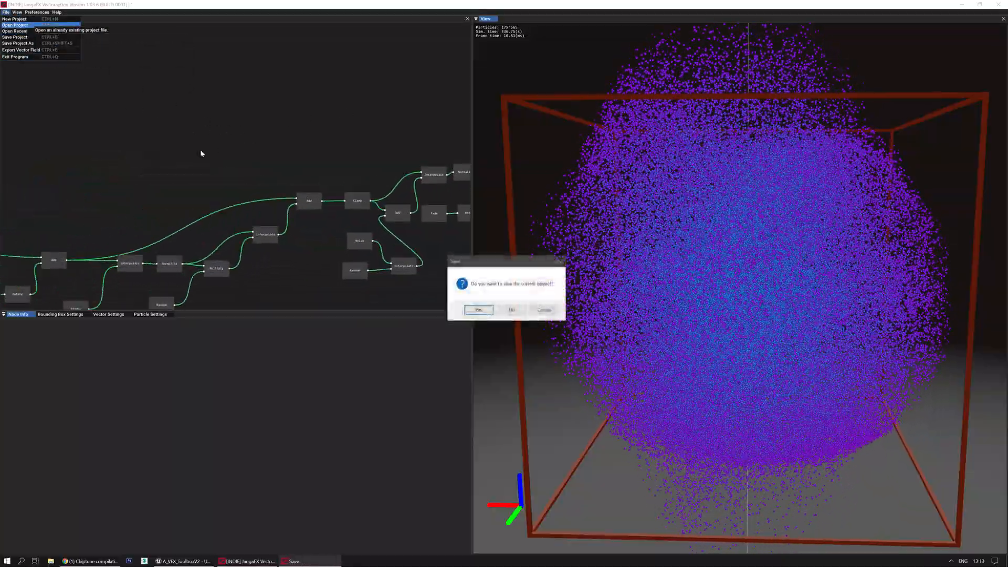
{"action": "left_click", "coordinate": [512, 310]}
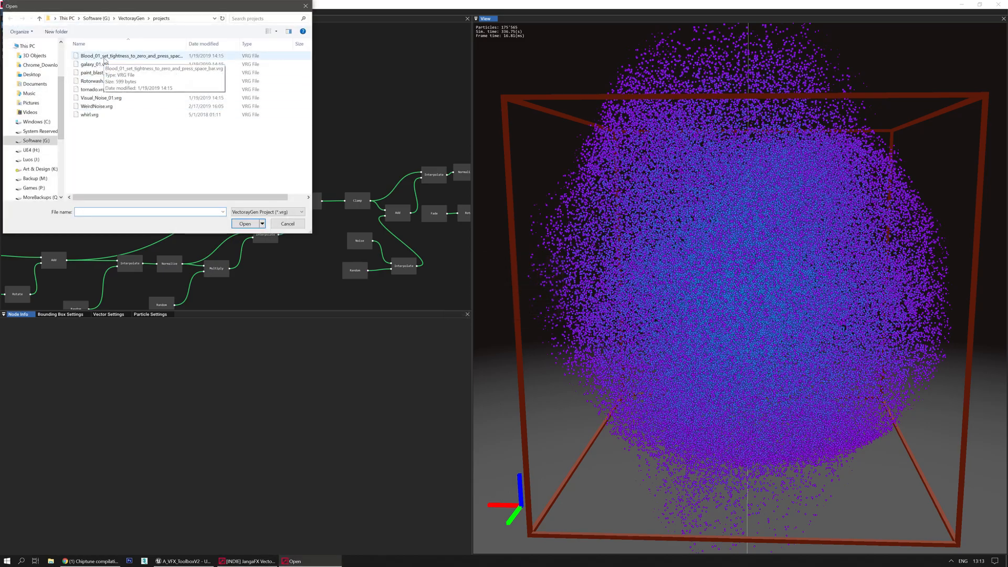
{"action": "double_click", "coordinate": [104, 58]}
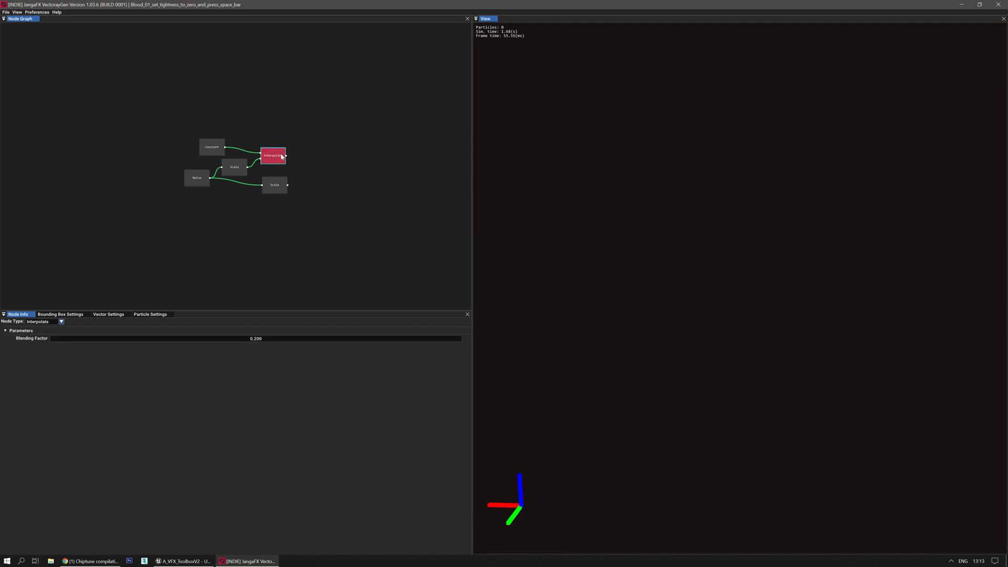
Inspect the blood project's node settings and delete the node that feeds both Scale nodes.
{"action": "right_click_drag", "start_coordinate": [664, 282], "coordinate": [629, 268]}
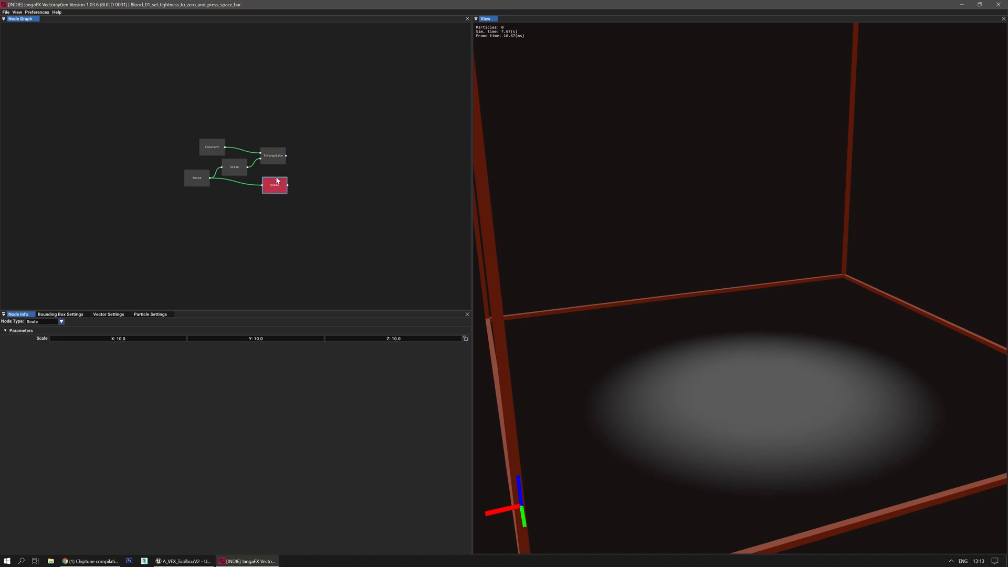
{"action": "left_click", "coordinate": [226, 163]}
{"action": "left_click", "coordinate": [212, 148]}
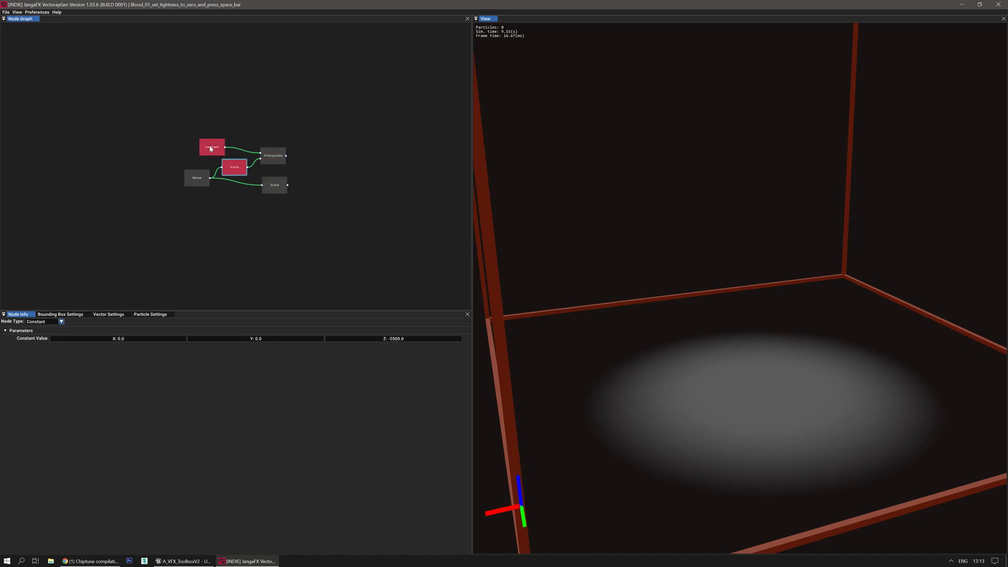
{"action": "left_click", "coordinate": [197, 179]}
{"action": "left_click_drag", "start_coordinate": [156, 112], "coordinate": [314, 237]}
{"action": "key", "text": "Delete"}
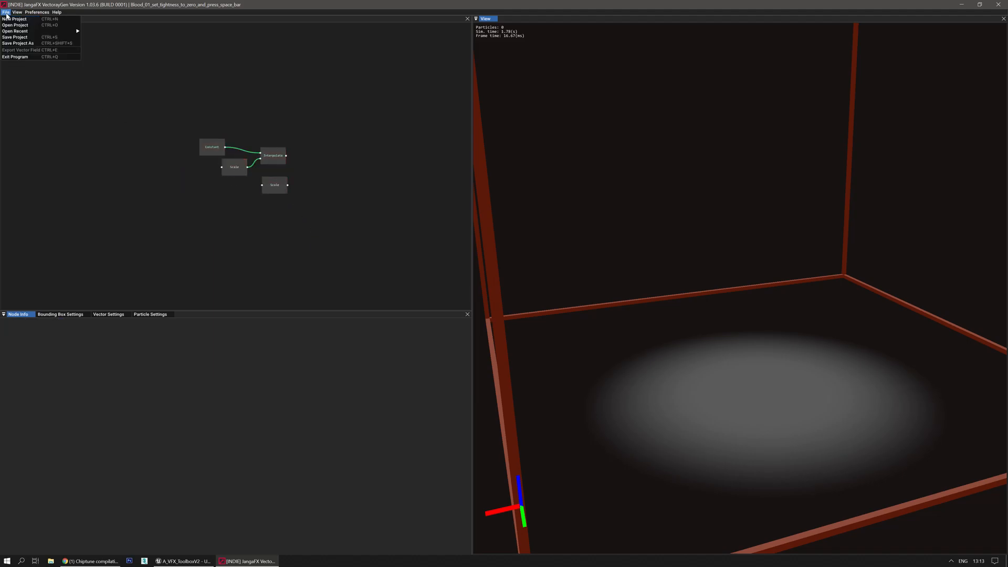
Open the galaxy_01 project without saving the current one.
{"action": "left_click", "coordinate": [11, 25]}
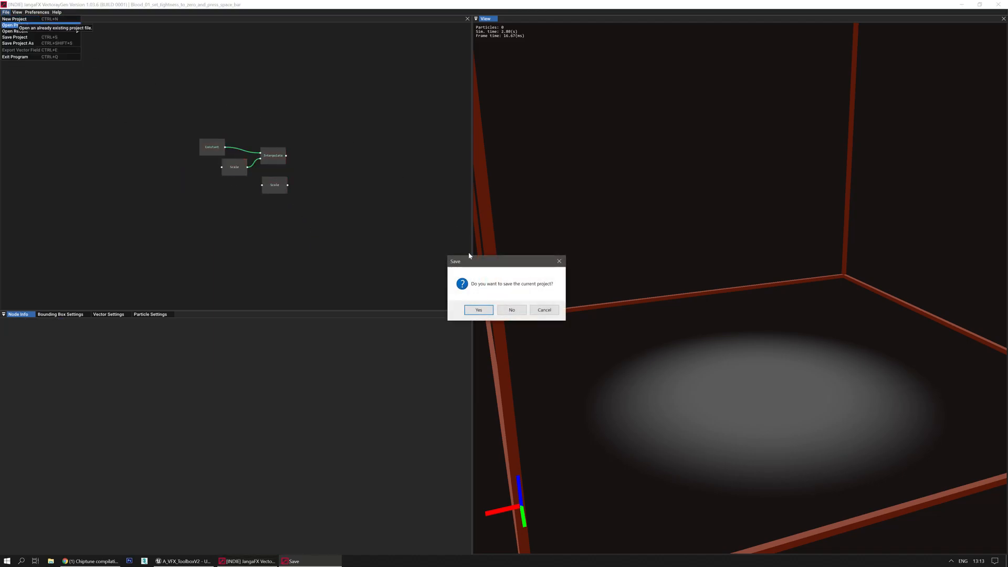
{"action": "left_click", "coordinate": [513, 310]}
{"action": "double_click", "coordinate": [95, 64]}
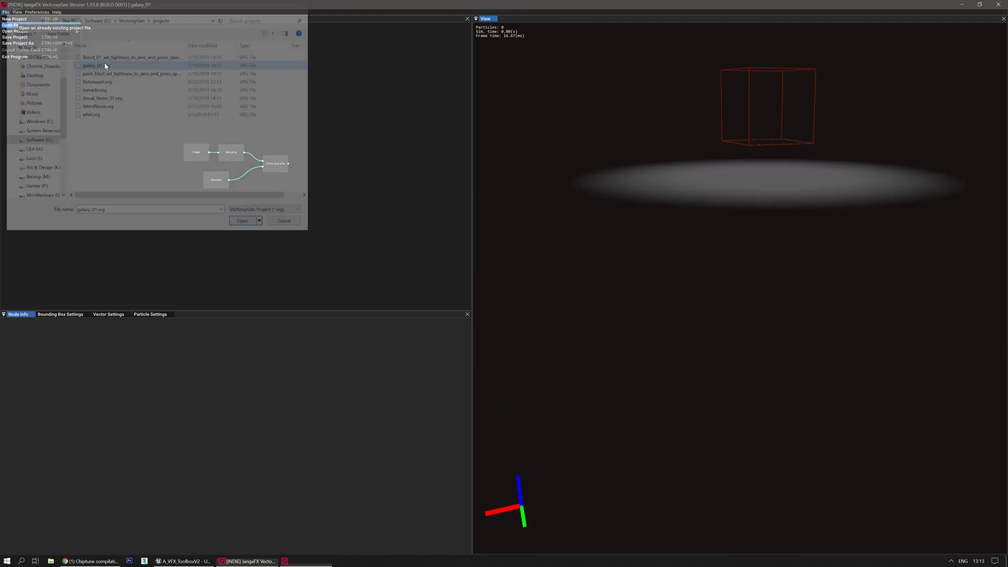
Examine the galaxy particle simulation by previewing the output of the Interpolate node from several angles.
{"action": "key", "text": "w"}
{"action": "right_click_drag", "start_coordinate": [736, 235], "coordinate": [735, 235]}
{"action": "key", "text": "s"}
{"action": "left_click", "coordinate": [279, 166]}
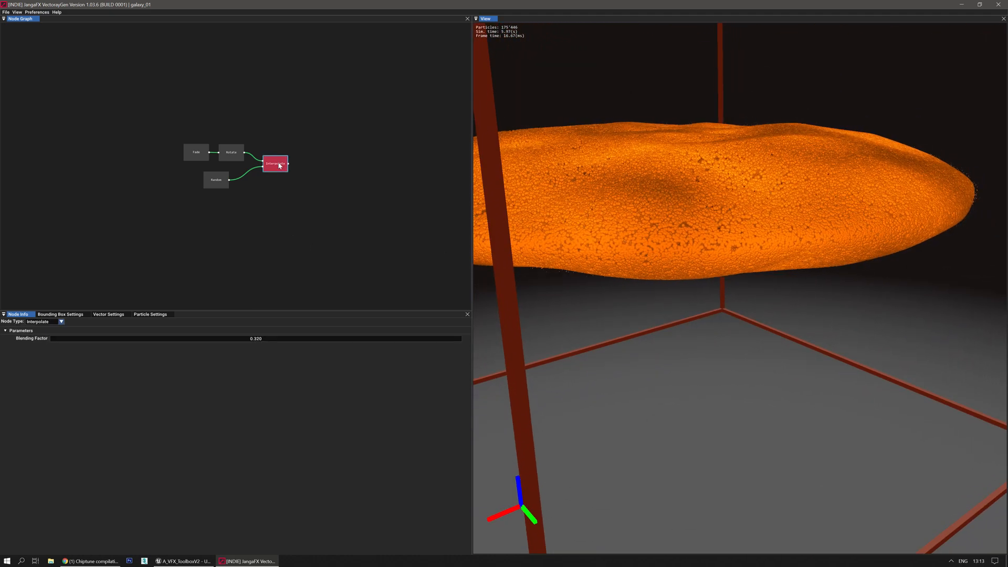
{"action": "key", "text": "s"}
{"action": "right_click_drag", "start_coordinate": [669, 291], "coordinate": [691, 315]}
{"action": "key", "text": "e"}
{"action": "key", "text": "s"}
{"action": "key", "text": "e"}
{"action": "key", "text": "q"}
{"action": "key", "text": "w"}
{"action": "key", "text": "a"}
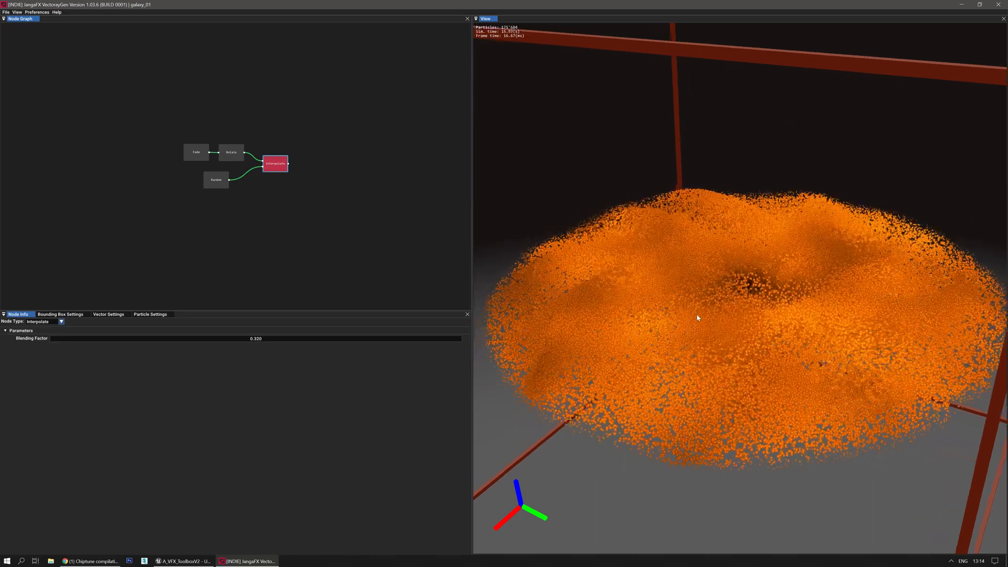
Try to open the Rotorwash.vrg project without saving the current one.
{"action": "left_click", "coordinate": [6, 12]}
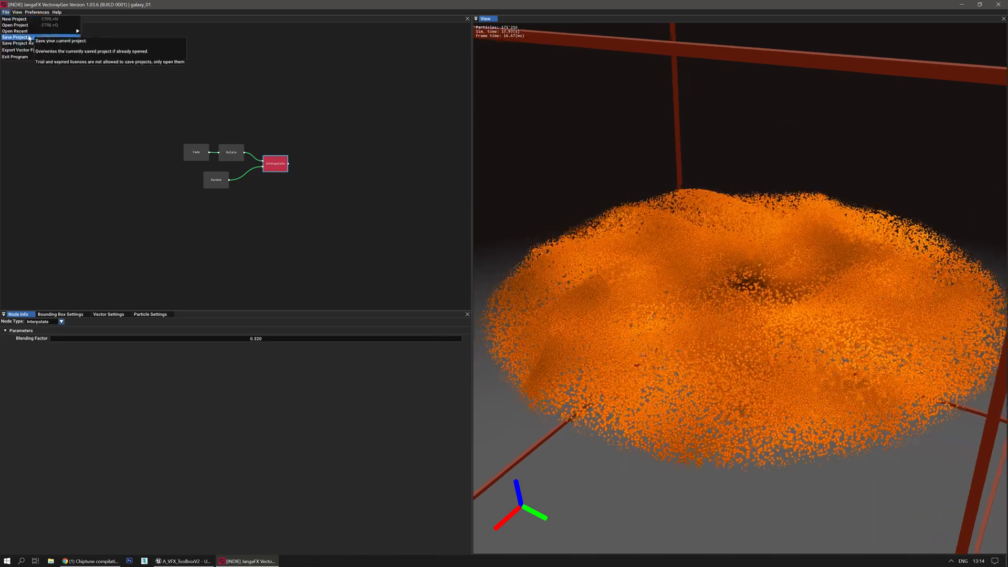
{"action": "left_click", "coordinate": [22, 25]}
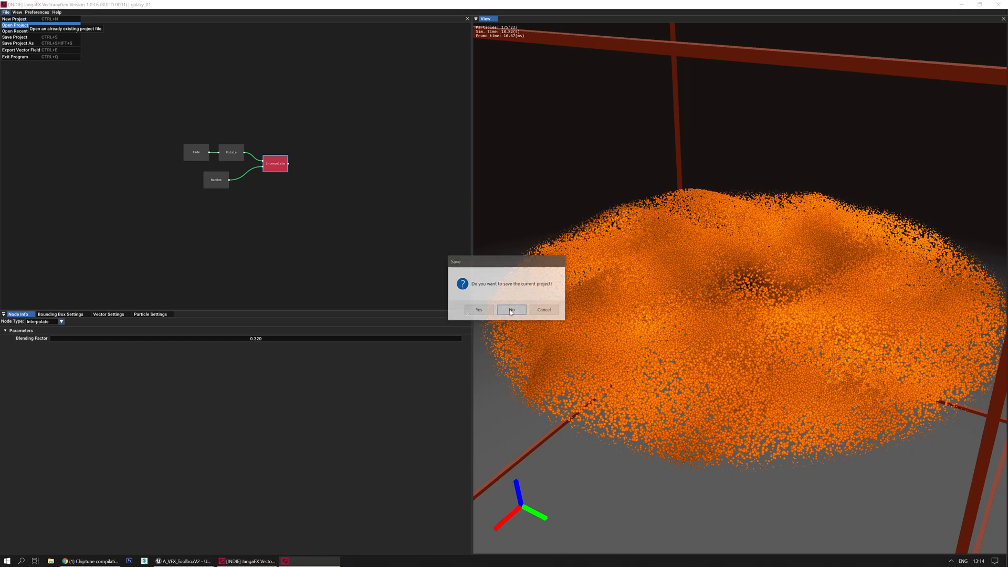
{"action": "left_click", "coordinate": [511, 310]}
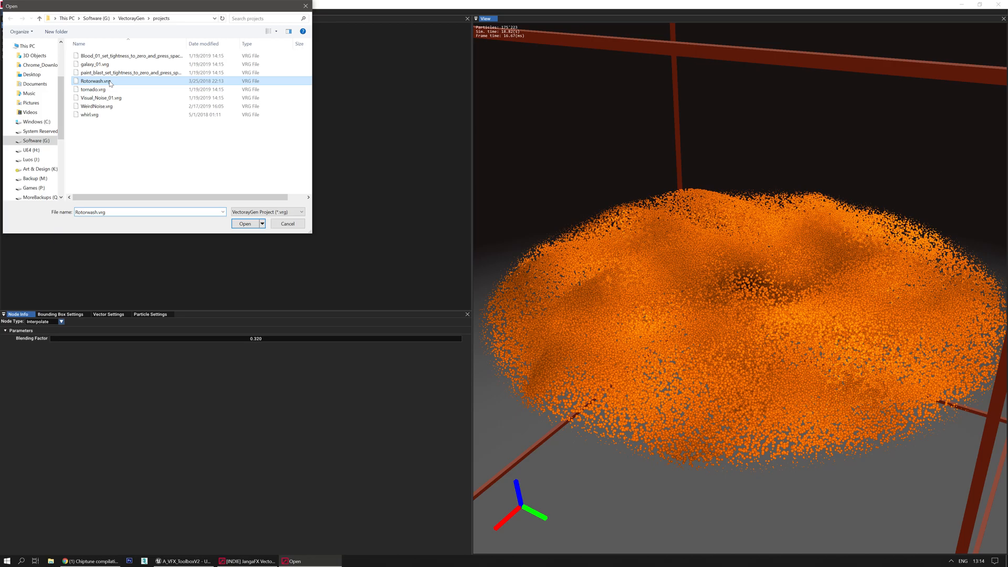
{"action": "double_click", "coordinate": [111, 83]}
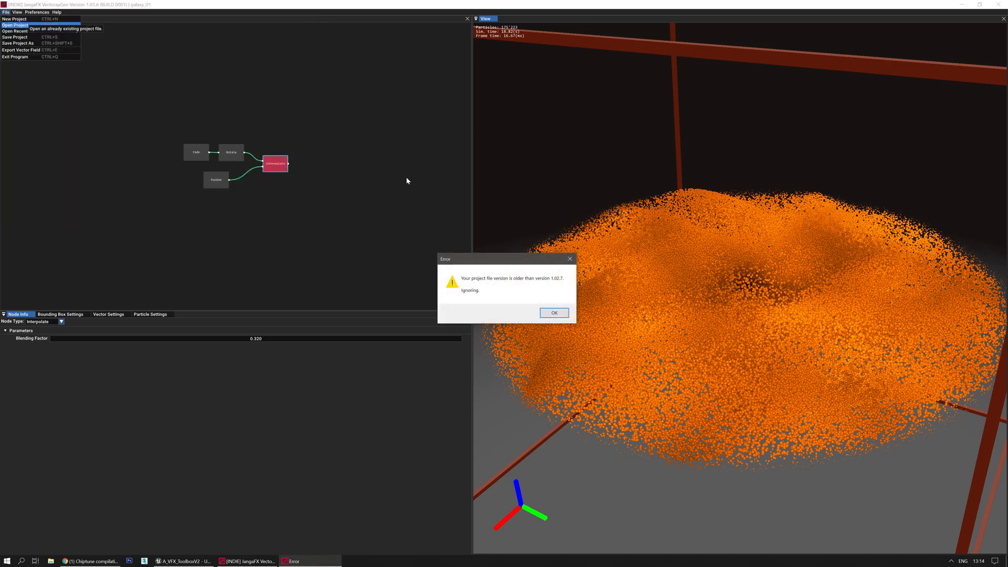
{"action": "left_click", "coordinate": [544, 310]}
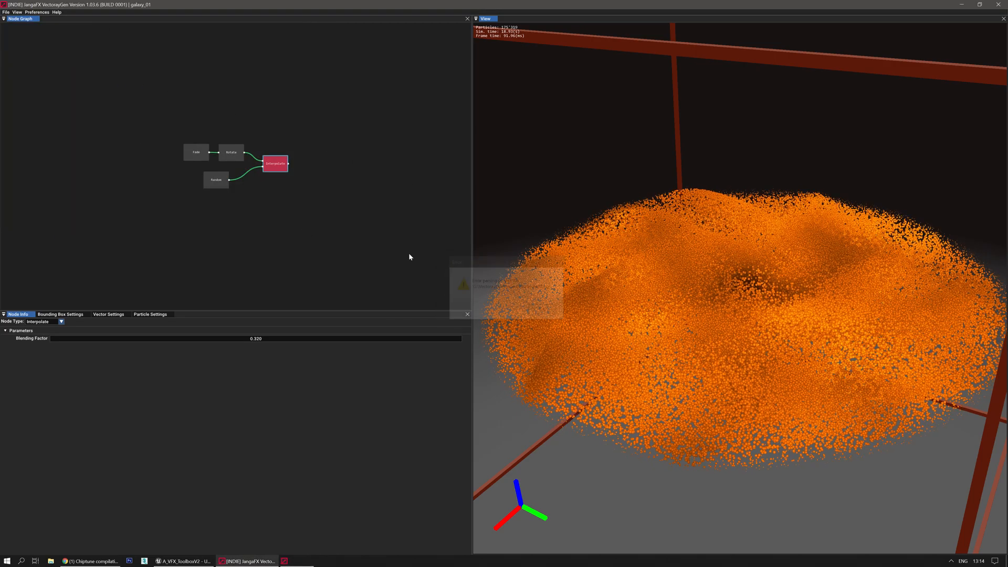
Open the tornado.vrg project without saving the current one.
{"action": "left_click", "coordinate": [6, 12]}
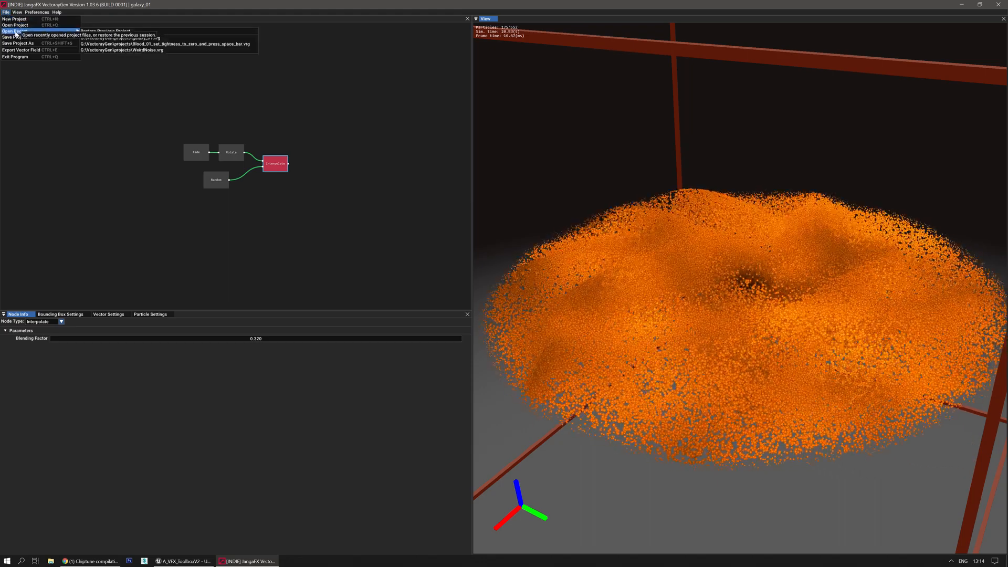
{"action": "left_click", "coordinate": [16, 25]}
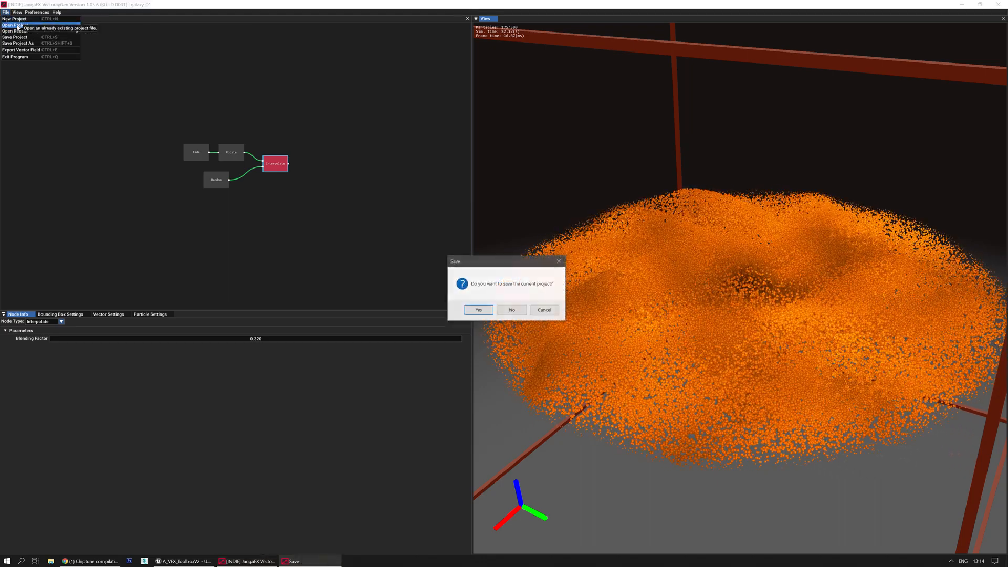
{"action": "left_click", "coordinate": [512, 310]}
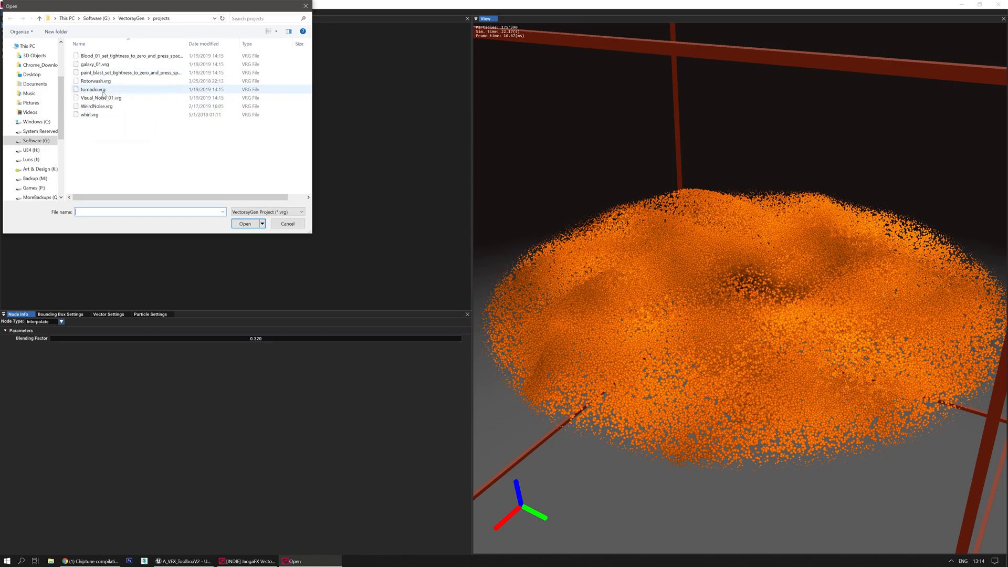
{"action": "key", "text": "Return"}
Examine the tornado particle simulation by previewing the output of the final Select node.
{"action": "left_click", "coordinate": [300, 162]}
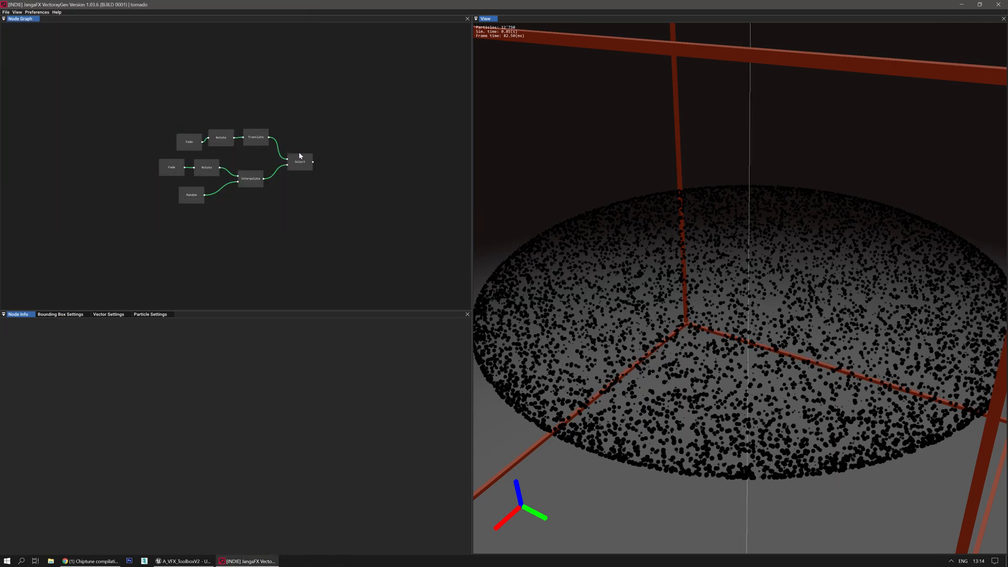
{"action": "scroll", "coordinate": [687, 252], "scroll_direction": "down", "scroll_amount": 5}
{"action": "middle_click_drag", "start_coordinate": [687, 262], "coordinate": [663, 308]}
{"action": "scroll", "coordinate": [682, 173], "scroll_direction": "up", "scroll_amount": 3}
{"action": "middle_click_drag", "start_coordinate": [664, 368], "coordinate": [664, 321]}
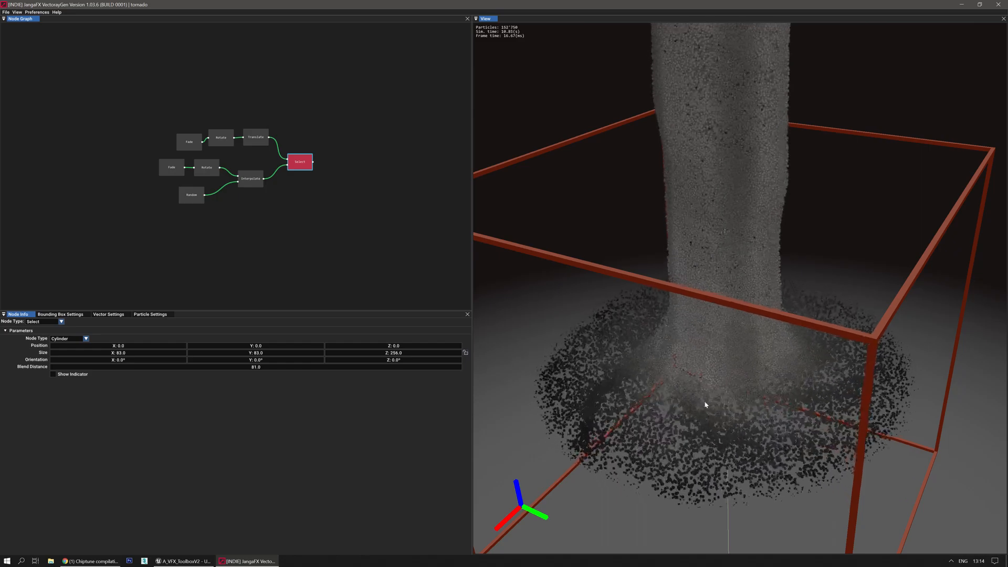
{"action": "scroll", "coordinate": [704, 401], "scroll_direction": "up", "scroll_amount": 5}
{"action": "middle_click_drag", "start_coordinate": [696, 457], "coordinate": [691, 404]}
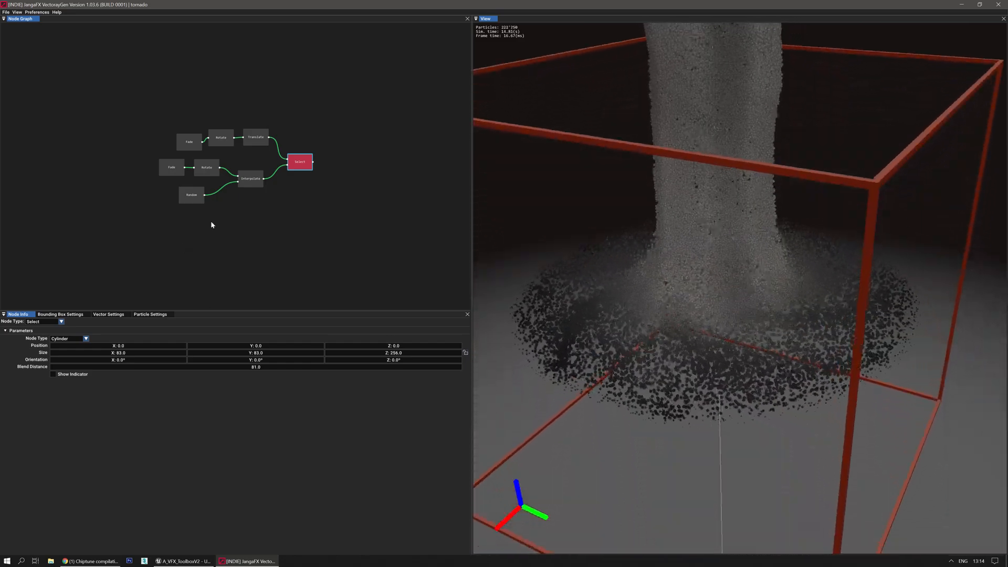
Open the Visual_Noise_01.vrg project without saving the current one.
{"action": "left_click", "coordinate": [6, 13]}
{"action": "left_click", "coordinate": [9, 25]}
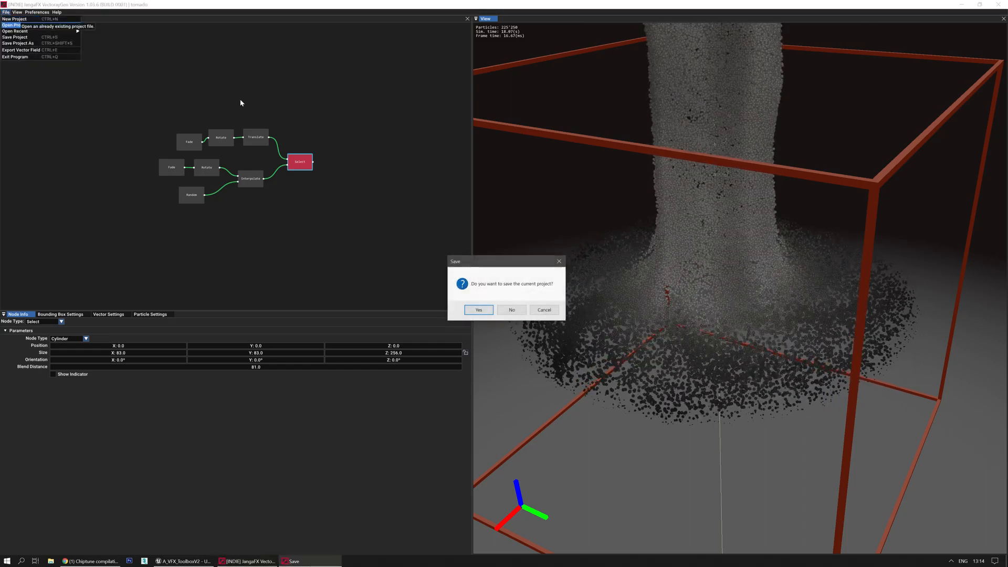
{"action": "left_click", "coordinate": [513, 311]}
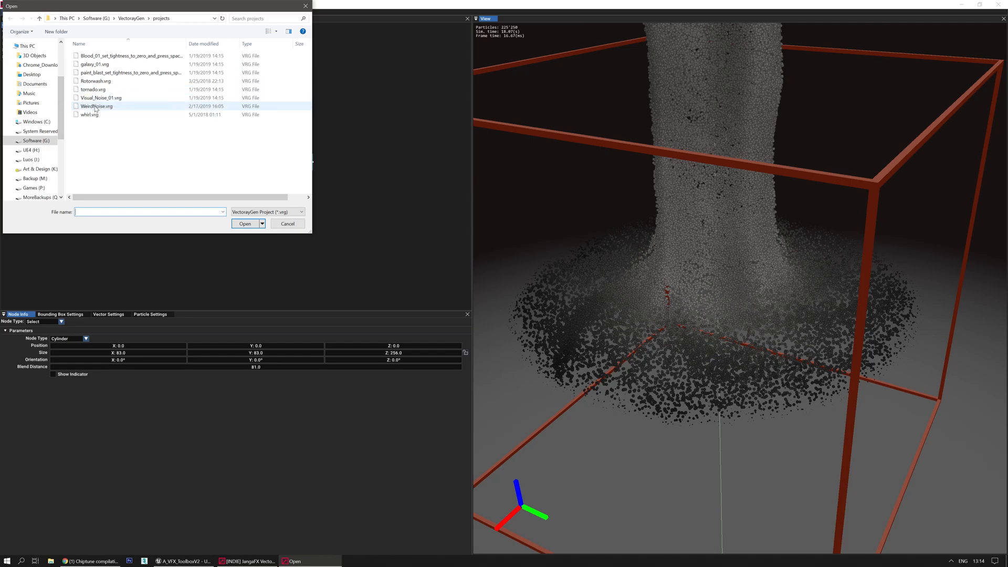
{"action": "double_click", "coordinate": [97, 100]}
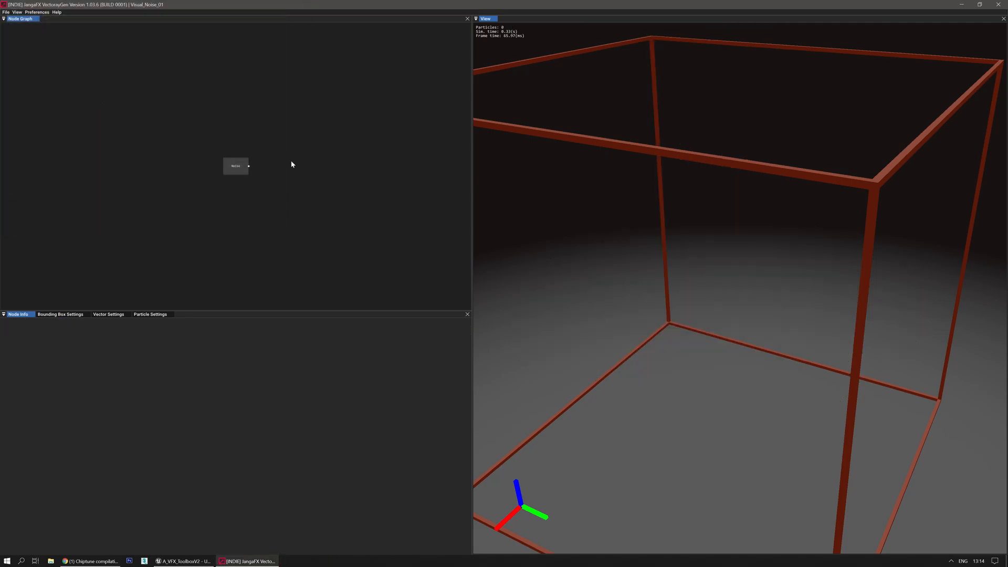
Examine the visual noise project by previewing its single Noise node and viewing its parameters.
{"action": "left_click", "coordinate": [238, 163]}
{"action": "left_click_drag", "start_coordinate": [604, 252], "coordinate": [601, 284]}
{"action": "left_click", "coordinate": [405, 229]}
{"action": "left_click", "coordinate": [226, 163]}
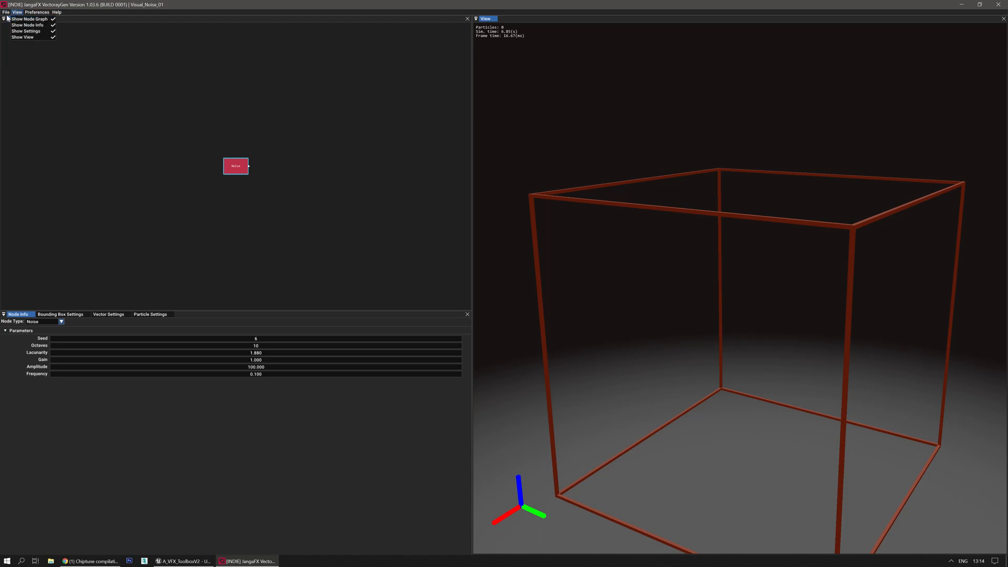
Open the WeirdNoise.vrg project without saving the current one.
{"action": "left_click", "coordinate": [7, 26]}
{"action": "left_click", "coordinate": [511, 310]}
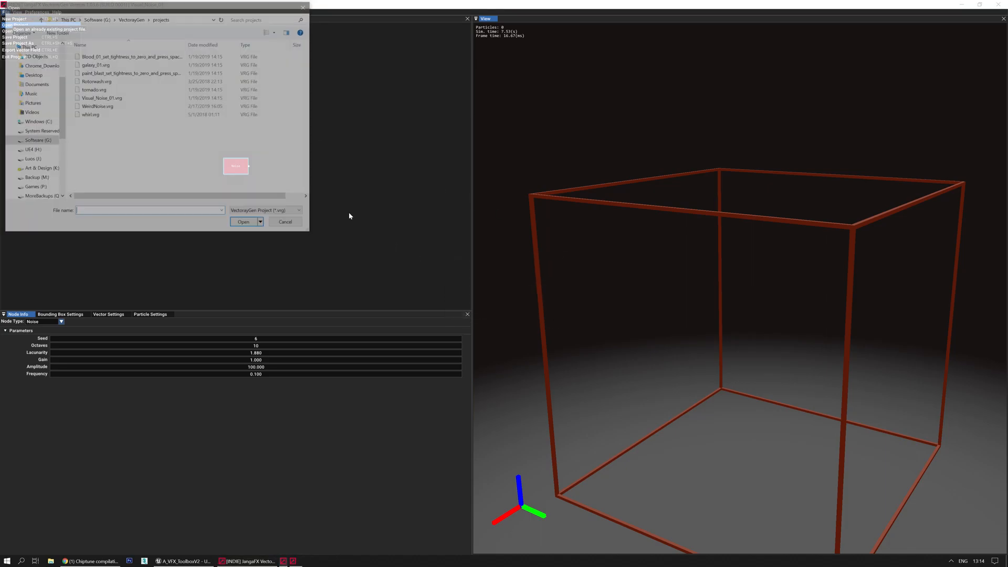
{"action": "double_click", "coordinate": [98, 106]}
Examine the WeirdNoise particle simulation by previewing the output of the final Interpolate node from several angles.
{"action": "scroll", "coordinate": [222, 235], "scroll_direction": "down", "scroll_amount": 1}
{"action": "middle_click_drag", "start_coordinate": [301, 219], "coordinate": [2, 197]}
{"action": "scroll", "coordinate": [147, 126], "scroll_direction": "up", "scroll_amount": 3}
{"action": "middle_click_drag", "start_coordinate": [206, 134], "coordinate": [267, 230]}
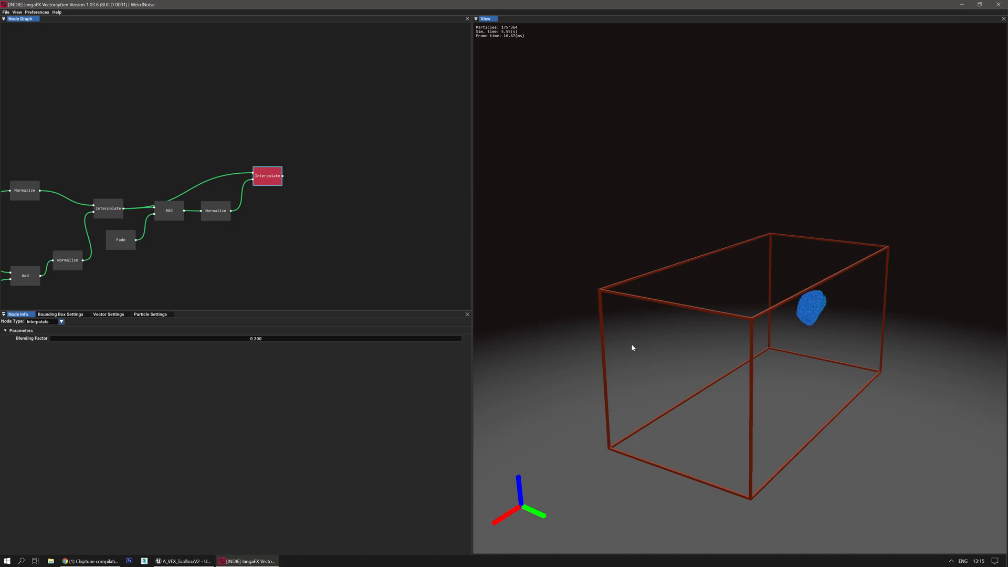
{"action": "left_click_drag", "start_coordinate": [632, 348], "coordinate": [611, 347]}
{"action": "middle_click_drag", "start_coordinate": [612, 347], "coordinate": [596, 343]}
{"action": "scroll", "coordinate": [596, 344], "scroll_direction": "up", "scroll_amount": 2}
{"action": "left_click_drag", "start_coordinate": [595, 344], "coordinate": [519, 315]}
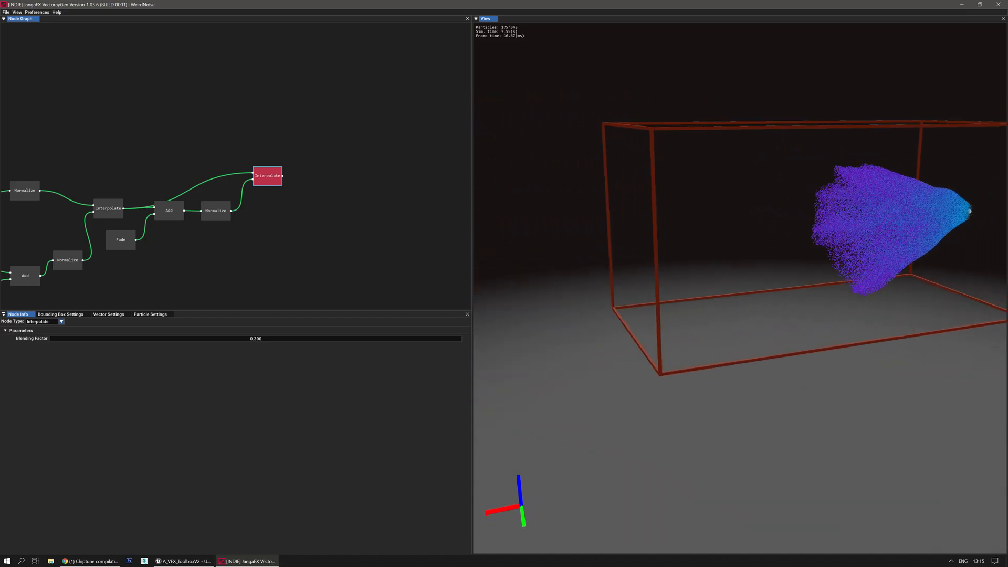
{"action": "middle_click_drag", "start_coordinate": [618, 332], "coordinate": [578, 335]}
{"action": "scroll", "coordinate": [578, 335], "scroll_direction": "up", "scroll_amount": 3}
{"action": "left_click_drag", "start_coordinate": [578, 335], "coordinate": [519, 334]}
{"action": "scroll", "coordinate": [547, 335], "scroll_direction": "down", "scroll_amount": 2}
{"action": "middle_click_drag", "start_coordinate": [517, 332], "coordinate": [547, 320]}
{"action": "left_click_drag", "start_coordinate": [546, 320], "coordinate": [591, 320]}
{"action": "middle_click_drag", "start_coordinate": [545, 328], "coordinate": [583, 322]}
{"action": "scroll", "coordinate": [583, 322], "scroll_direction": "up", "scroll_amount": 2}
{"action": "left_click_drag", "start_coordinate": [583, 322], "coordinate": [593, 322]}
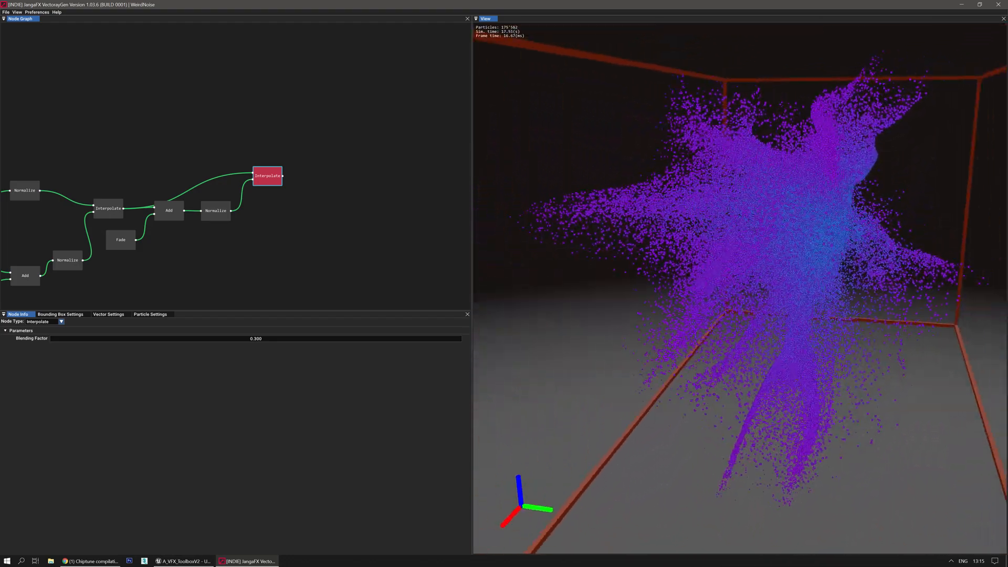
{"action": "scroll", "coordinate": [694, 335], "scroll_direction": "up", "scroll_amount": 2}
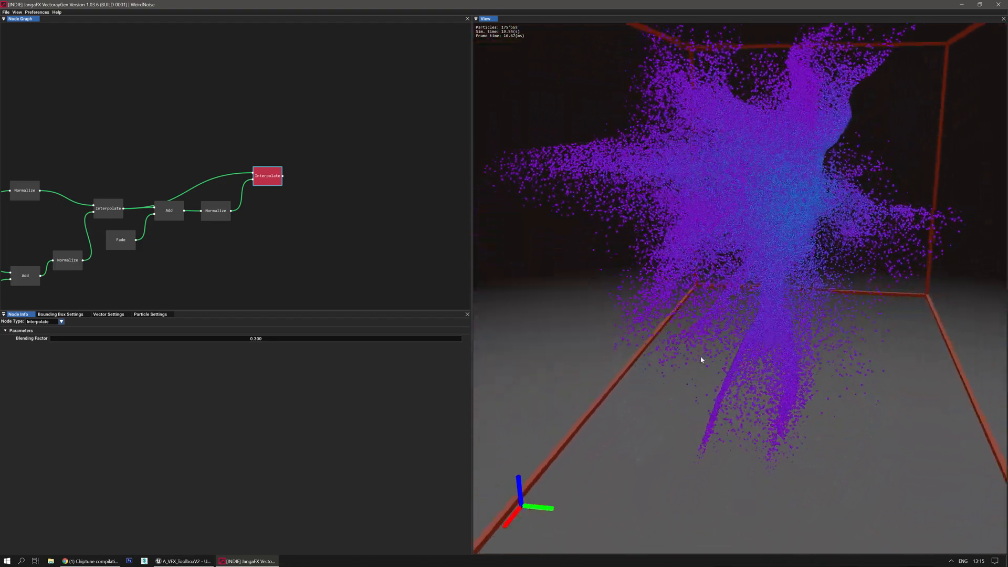
Trace the graph back and preview the Interpolate node fed by the Cross node, viewing its particles from the side.
{"action": "middle_click_drag", "start_coordinate": [101, 305], "coordinate": [278, 211]}
{"action": "scroll", "coordinate": [279, 211], "scroll_direction": "down", "scroll_amount": 1}
{"action": "scroll", "coordinate": [158, 226], "scroll_direction": "down", "scroll_amount": 2}
{"action": "middle_click_drag", "start_coordinate": [55, 227], "coordinate": [194, 221]}
{"action": "scroll", "coordinate": [195, 222], "scroll_direction": "up", "scroll_amount": 1}
{"action": "left_click", "coordinate": [313, 170]}
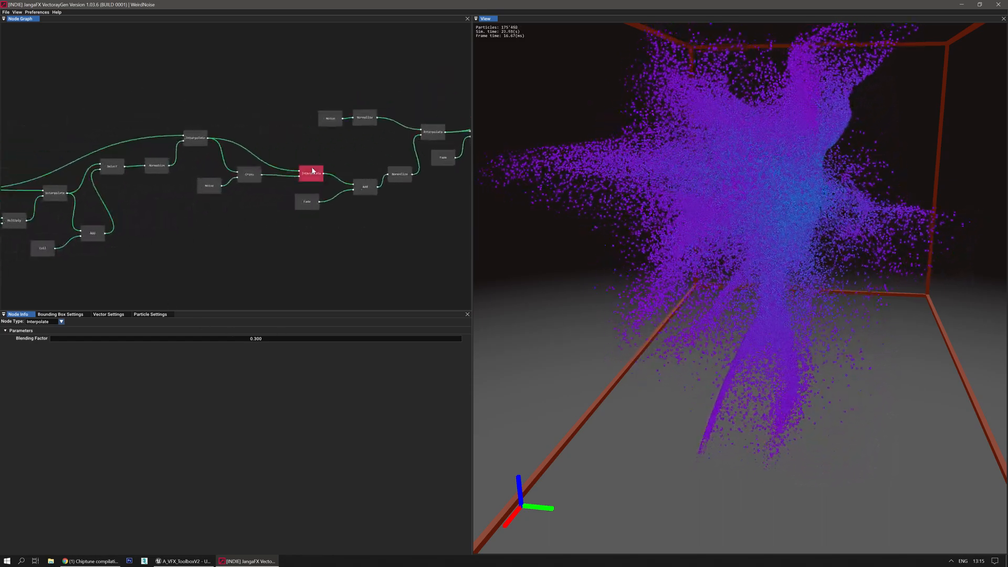
{"action": "middle_click_drag", "start_coordinate": [197, 259], "coordinate": [247, 241]}
{"action": "right_click_drag", "start_coordinate": [617, 268], "coordinate": [514, 294]}
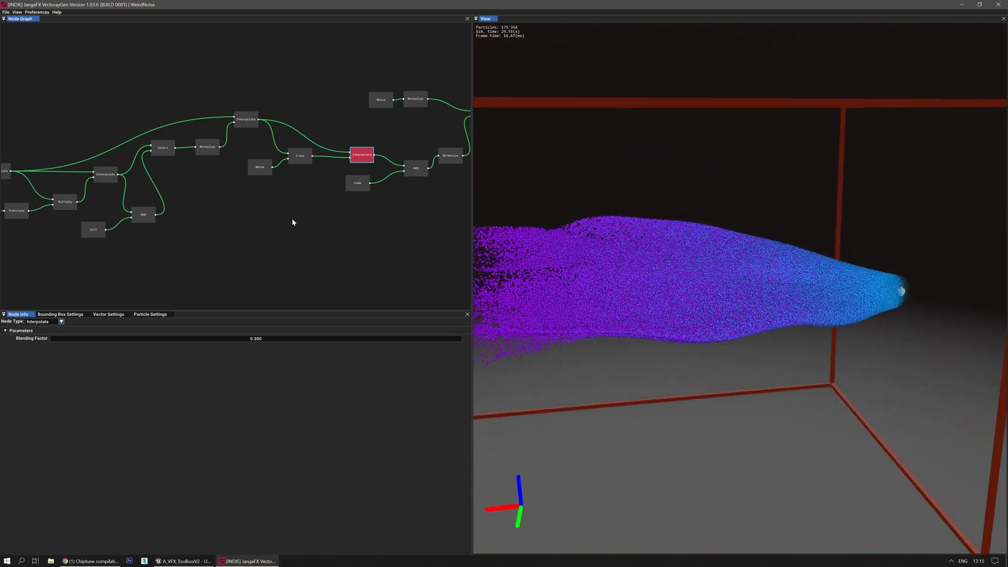
Compare the particle previews of the earlier Interpolate, Add, Normalize and Rotate nodes in the middle of the graph.
{"action": "middle_click_drag", "start_coordinate": [231, 258], "coordinate": [348, 231]}
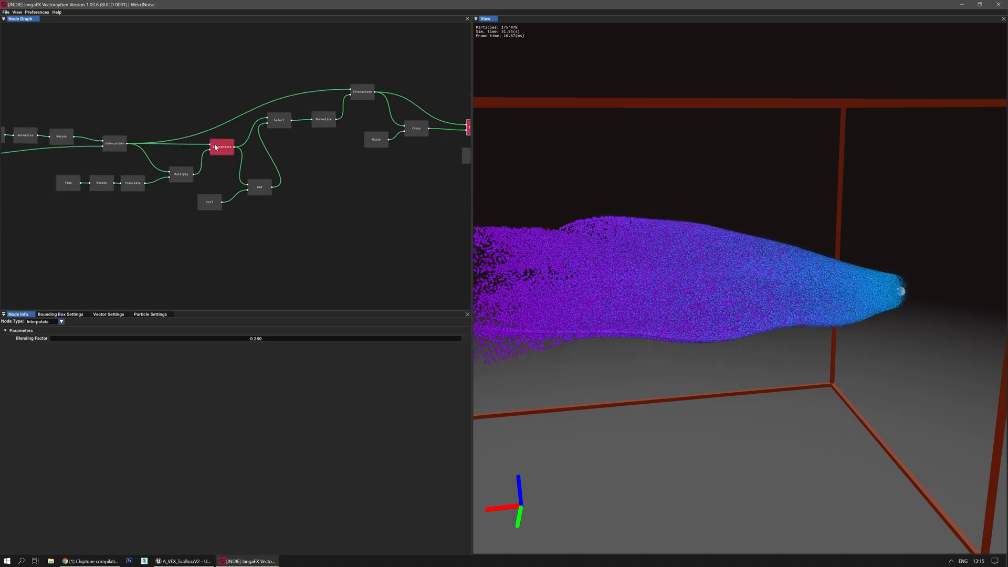
{"action": "left_click", "coordinate": [215, 147]}
{"action": "middle_click_drag", "start_coordinate": [57, 254], "coordinate": [214, 232]}
{"action": "left_click", "coordinate": [242, 165]}
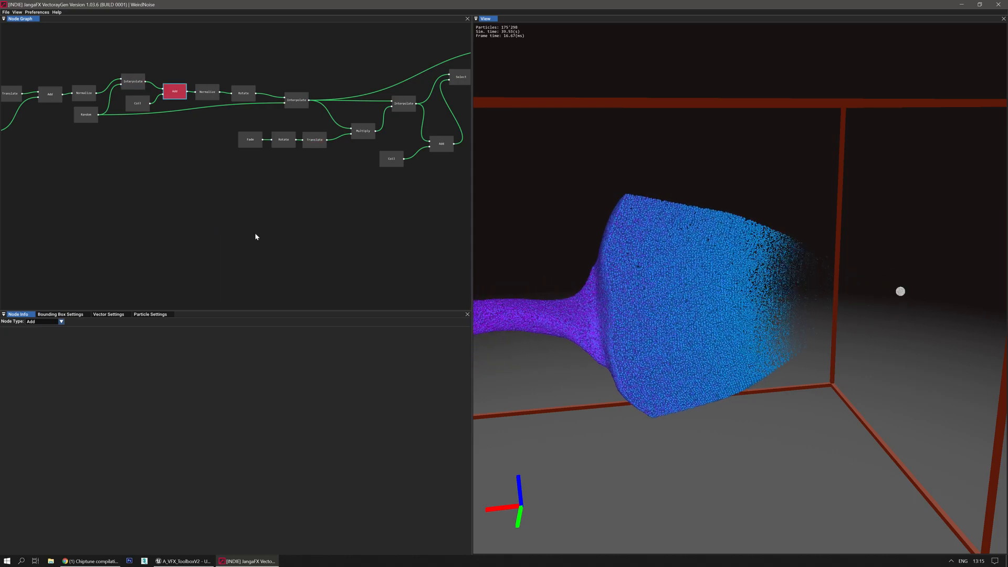
{"action": "right_click_drag", "start_coordinate": [651, 262], "coordinate": [643, 265]}
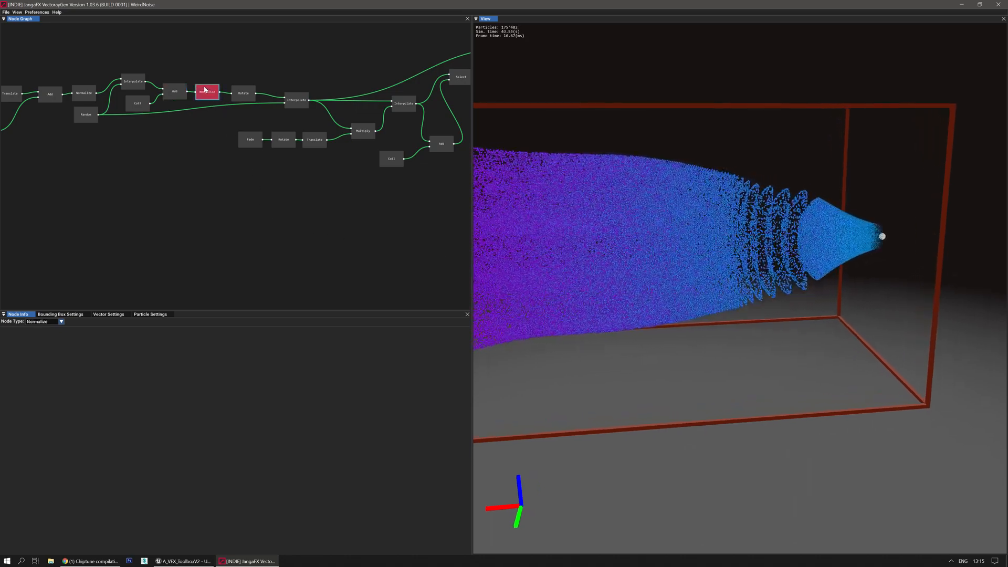
{"action": "left_click", "coordinate": [246, 94]}
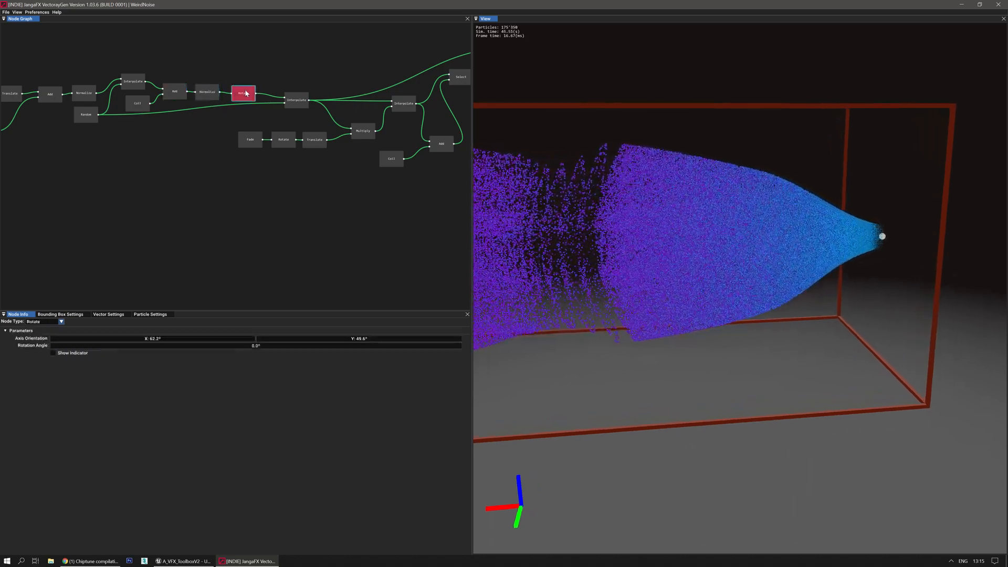
{"action": "left_click", "coordinate": [306, 101]}
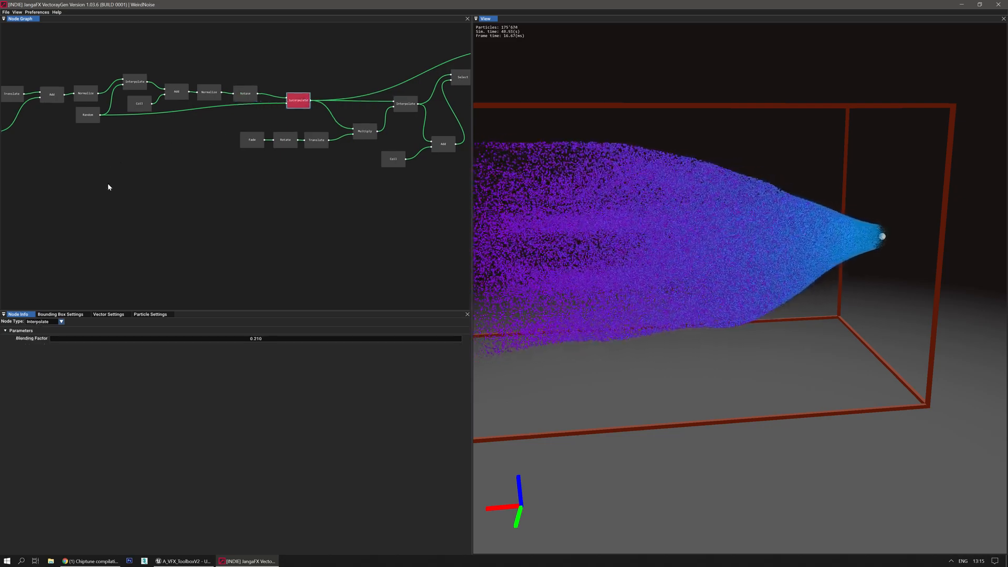
Preview the Translate node fed directly by a Fade node at the graph's start, and review the nodes that follow.
{"action": "middle_click_drag", "start_coordinate": [105, 182], "coordinate": [282, 219]}
{"action": "left_click", "coordinate": [156, 172]}
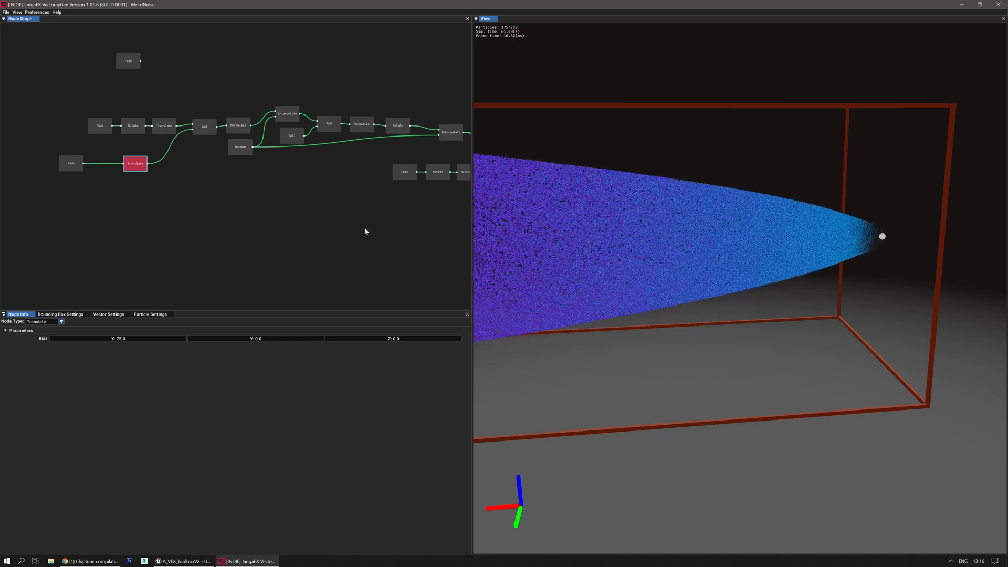
{"action": "middle_click_drag", "start_coordinate": [366, 220], "coordinate": [120, 219]}
{"action": "middle_click_drag", "start_coordinate": [358, 187], "coordinate": [183, 239]}
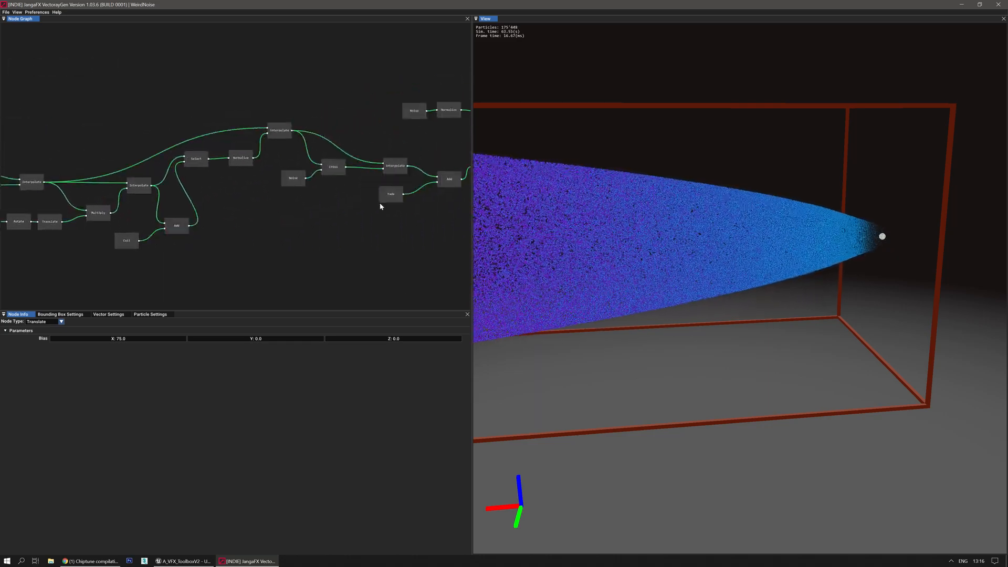